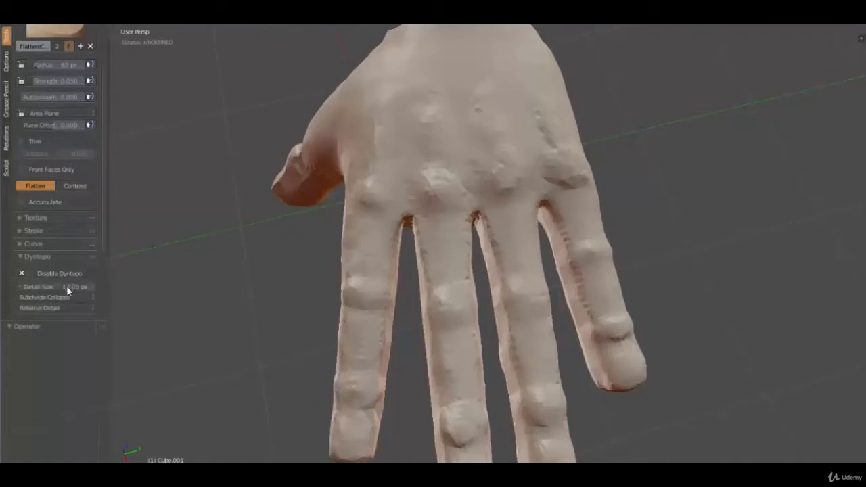
Set the Dyntopo detail size to 4 px
{"action": "left_click", "coordinate": [67, 285]}
{"action": "key", "text": "BackSpace"}
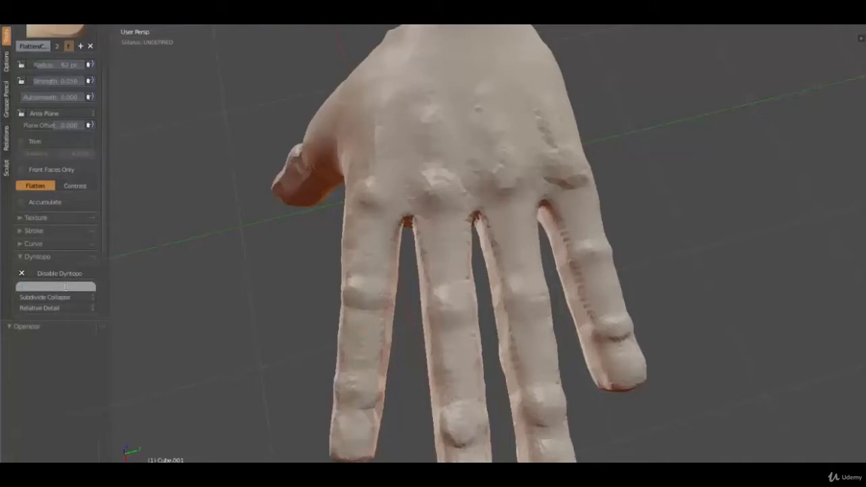
{"action": "type", "text": "4"}
{"action": "key", "text": "Return"}
Flatten the thumb along its length and the side of the hand towards the index finger with the Flatten brush
{"action": "scroll", "coordinate": [396, 325], "scroll_direction": "up", "scroll_amount": 3}
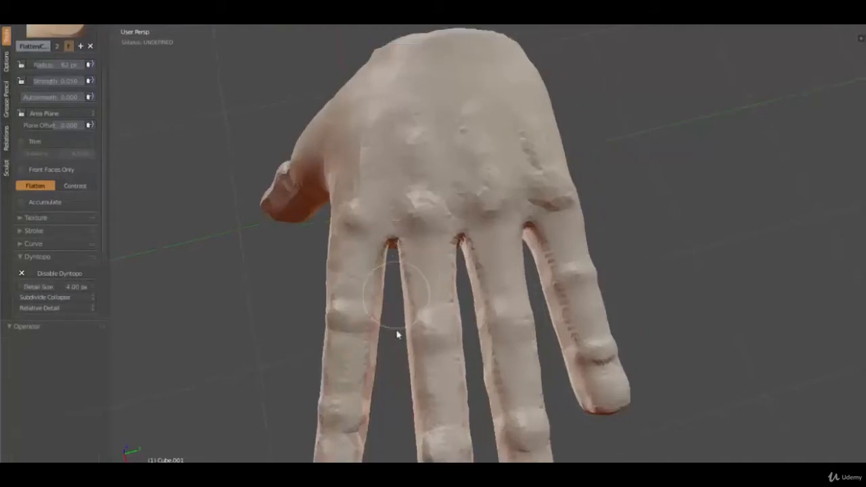
{"action": "mouse_move", "coordinate": [398, 314]}
{"action": "middle_mouse_down"}
{"action": "mouse_move", "coordinate": [414, 286]}
{"action": "mouse_move", "coordinate": [368, 314]}
{"action": "mouse_move", "coordinate": [358, 262]}
{"action": "mouse_move", "coordinate": [377, 338]}
{"action": "mouse_move", "coordinate": [368, 300]}
{"action": "middle_mouse_up"}
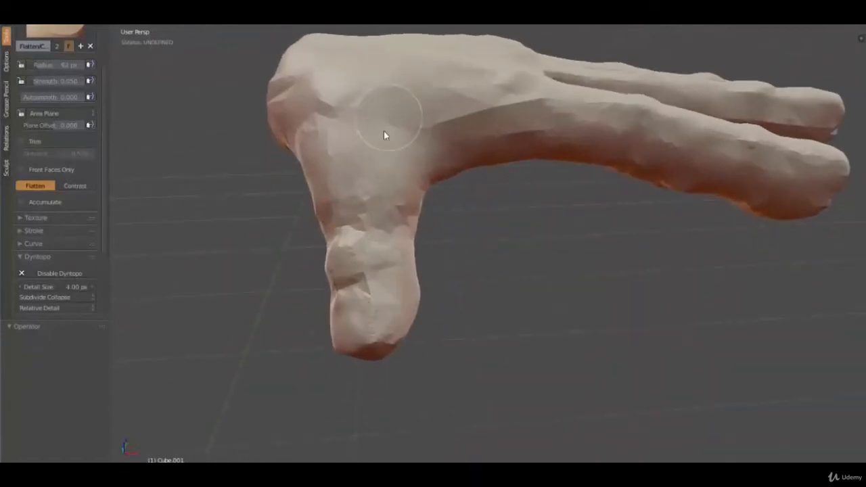
{"action": "mouse_move", "coordinate": [398, 145]}
{"action": "left_mouse_down"}
{"action": "mouse_move", "coordinate": [481, 116]}
{"action": "mouse_move", "coordinate": [386, 190]}
{"action": "mouse_move", "coordinate": [396, 298]}
{"action": "left_mouse_up"}
{"action": "mouse_move", "coordinate": [422, 120]}
{"action": "left_mouse_down"}
{"action": "mouse_move", "coordinate": [686, 145]}
{"action": "mouse_move", "coordinate": [627, 158]}
{"action": "left_mouse_up"}
{"action": "middle_click_drag", "start_coordinate": [817, 197], "coordinate": [669, 319]}
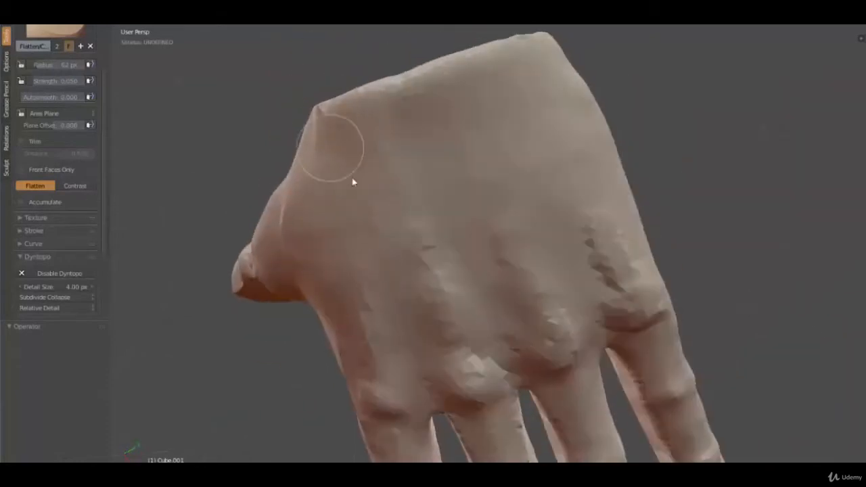
Smooth the back of the hand near the index knuckle and the faceted base of the thumb
{"action": "scroll", "coordinate": [379, 203], "scroll_direction": "down", "scroll_amount": 4}
{"action": "middle_click_drag", "start_coordinate": [404, 222], "coordinate": [441, 155]}
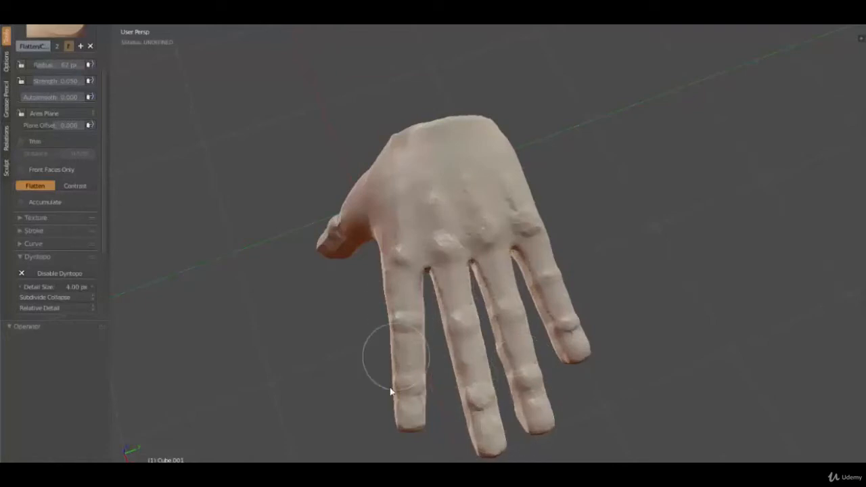
{"action": "scroll", "coordinate": [449, 283], "scroll_direction": "up", "scroll_amount": 2}
{"action": "middle_click_drag", "start_coordinate": [449, 283], "coordinate": [515, 251]}
{"action": "scroll", "coordinate": [448, 178], "scroll_direction": "up", "scroll_amount": 4}
{"action": "key", "text": "s"}
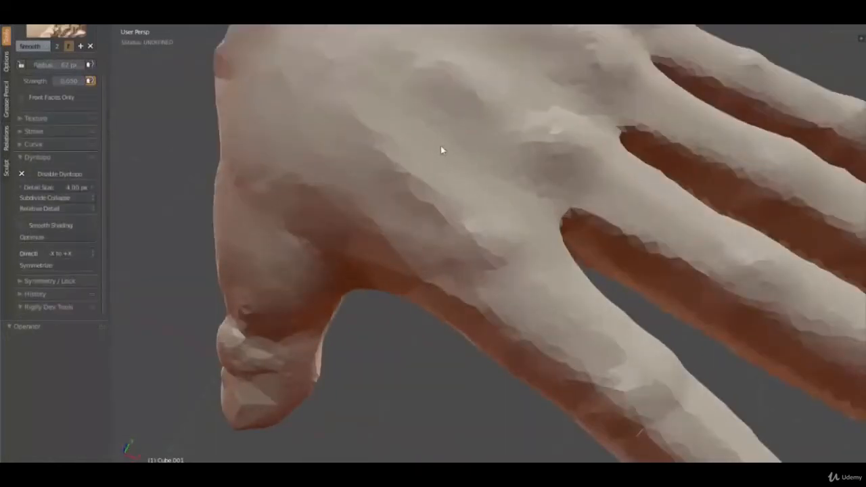
{"action": "mouse_move", "coordinate": [504, 178]}
{"action": "left_mouse_down", "text": "shift"}
{"action": "mouse_move", "coordinate": [441, 175]}
{"action": "mouse_move", "coordinate": [451, 217]}
{"action": "mouse_move", "coordinate": [319, 168]}
{"action": "left_mouse_up", "text": "shift"}
{"action": "mouse_move", "coordinate": [319, 167]}
{"action": "middle_mouse_down"}
{"action": "mouse_move", "coordinate": [398, 243]}
{"action": "mouse_move", "coordinate": [400, 344]}
{"action": "mouse_move", "coordinate": [377, 290]}
{"action": "middle_mouse_up"}
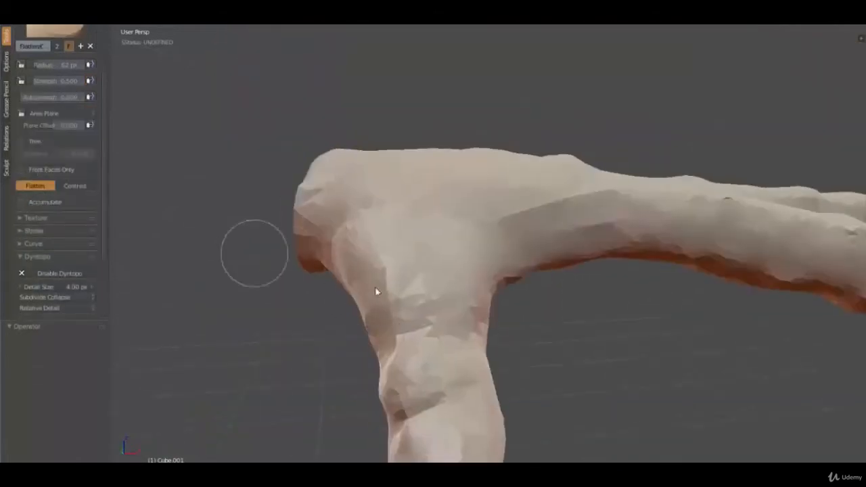
{"action": "key", "text": "s"}
{"action": "left_click_drag", "start_coordinate": [394, 312], "coordinate": [433, 302], "text": "shift"}
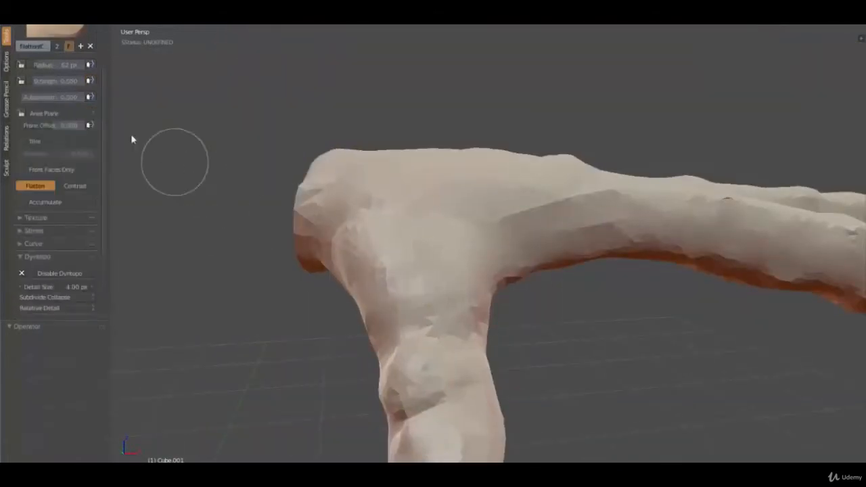
{"action": "scroll", "coordinate": [131, 138], "scroll_direction": "up", "scroll_amount": 5}
{"action": "scroll", "coordinate": [203, 176], "scroll_direction": "down", "scroll_amount": 5}
{"action": "scroll", "coordinate": [327, 244], "scroll_direction": "down", "scroll_amount": 5}
{"action": "scroll", "coordinate": [48, 130], "scroll_direction": "up", "scroll_amount": 4}
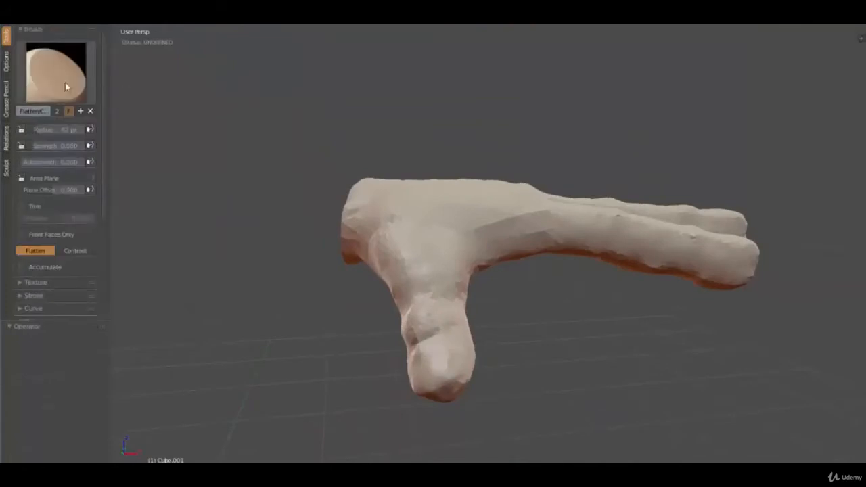
{"action": "left_click", "coordinate": [68, 76]}
{"action": "left_click", "coordinate": [171, 136]}
{"action": "middle_click_drag", "start_coordinate": [398, 302], "coordinate": [437, 257]}
{"action": "scroll", "coordinate": [381, 261], "scroll_direction": "up", "scroll_amount": 5}
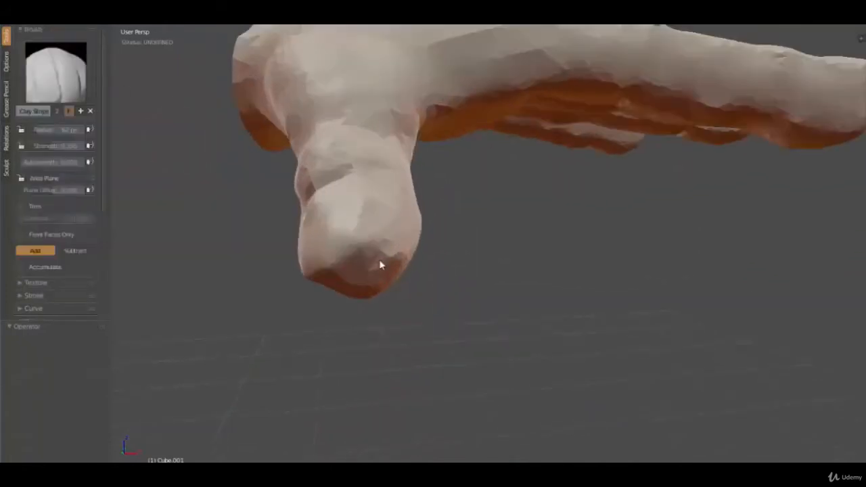
Switch to the Crease brush with a 28 px radius and carve the cuticle line of the thumbnail
{"action": "key", "text": "shift+c"}
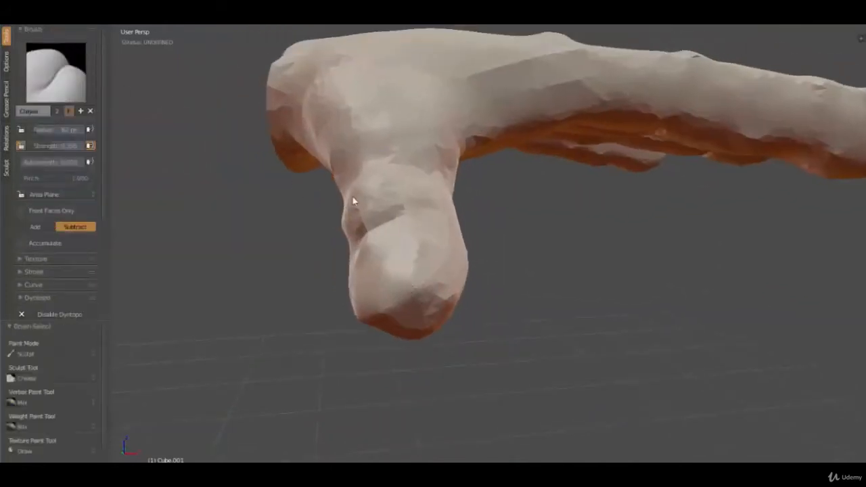
{"action": "key", "text": "f"}
{"action": "left_click", "coordinate": [433, 249]}
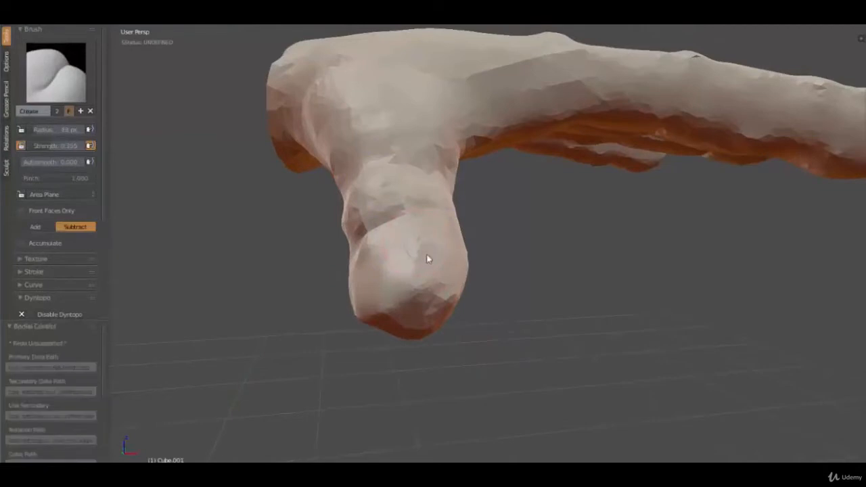
{"action": "mouse_move", "coordinate": [430, 255]}
{"action": "middle_mouse_down"}
{"action": "mouse_move", "coordinate": [465, 277]}
{"action": "mouse_move", "coordinate": [460, 309]}
{"action": "middle_mouse_up"}
{"action": "scroll", "coordinate": [461, 309], "scroll_direction": "up", "scroll_amount": 4}
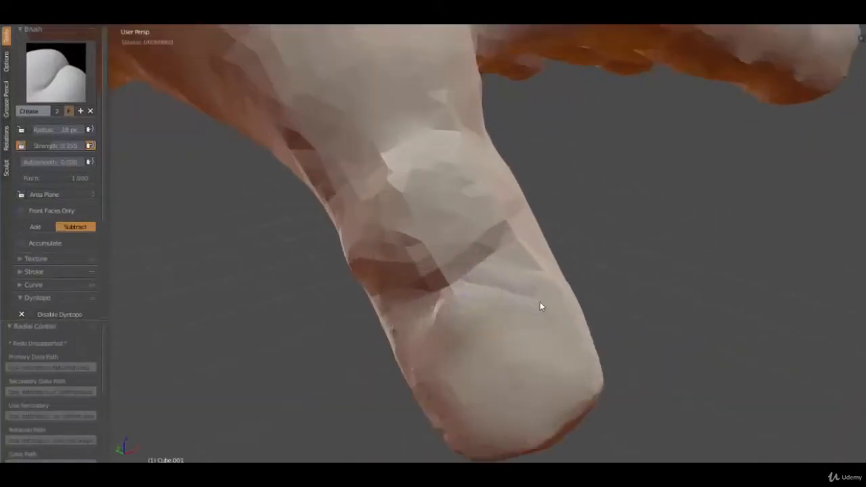
Enable Smooth Stroke for the Crease brush
{"action": "scroll", "coordinate": [84, 179], "scroll_direction": "down", "scroll_amount": 2}
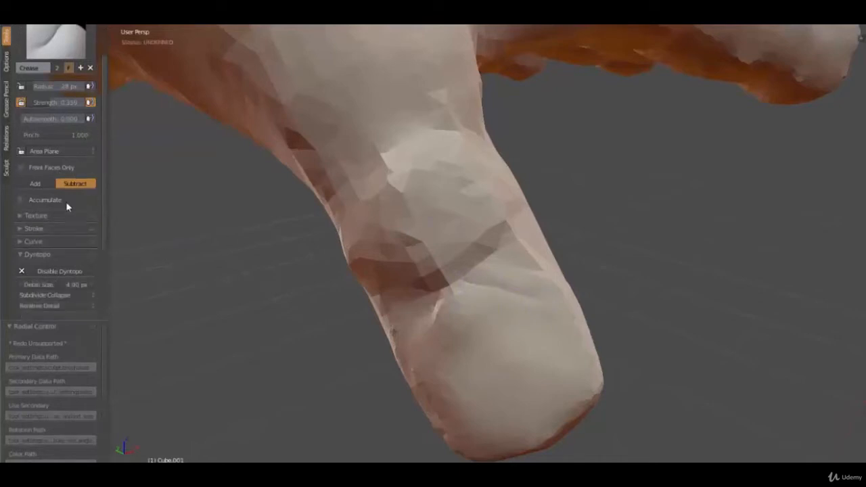
{"action": "left_click", "coordinate": [31, 228]}
{"action": "scroll", "coordinate": [50, 253], "scroll_direction": "down", "scroll_amount": 2}
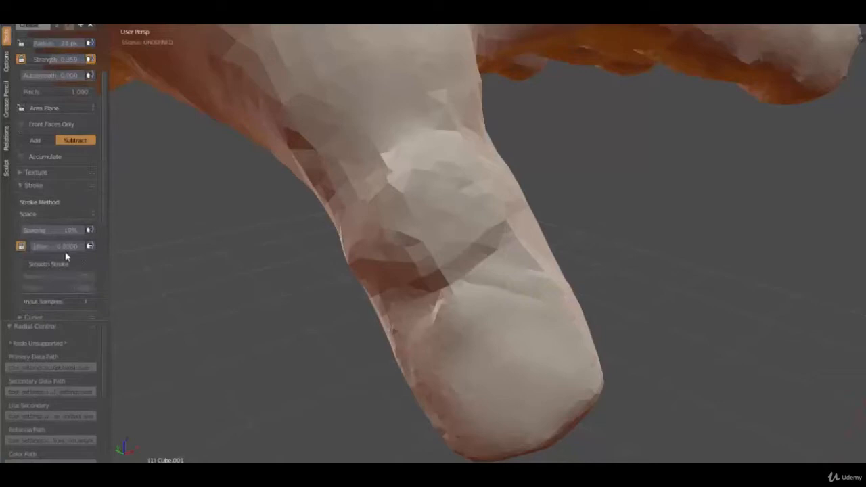
{"action": "left_click", "coordinate": [21, 264]}
Carve a crease across the thumb tip to form the front edge of the nail
{"action": "middle_click_drag", "start_coordinate": [436, 299], "coordinate": [456, 230]}
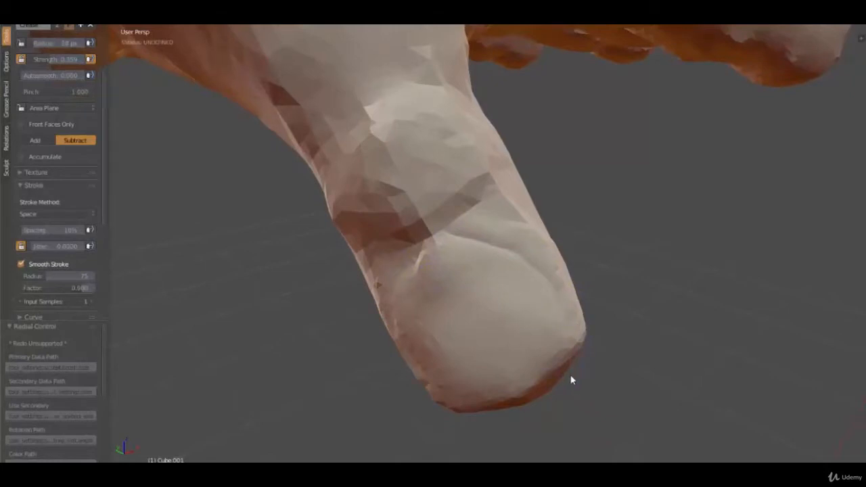
{"action": "middle_click_drag", "start_coordinate": [522, 416], "coordinate": [501, 350]}
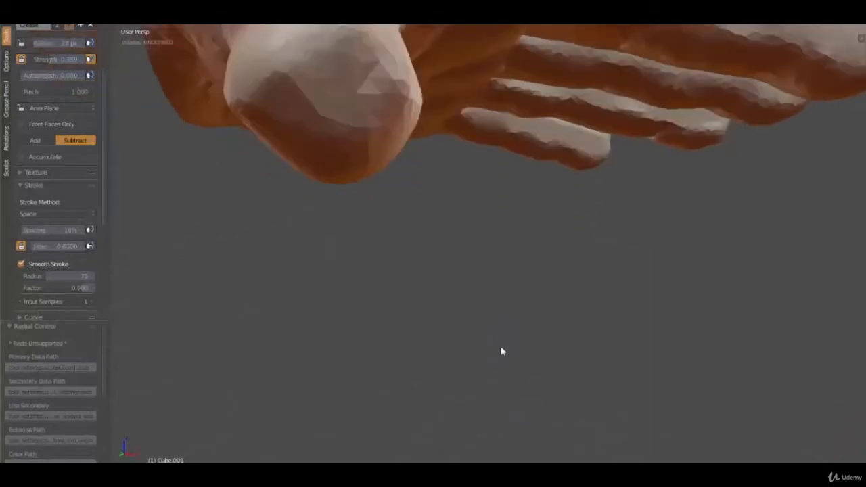
{"action": "middle_click_drag", "start_coordinate": [381, 179], "coordinate": [436, 209]}
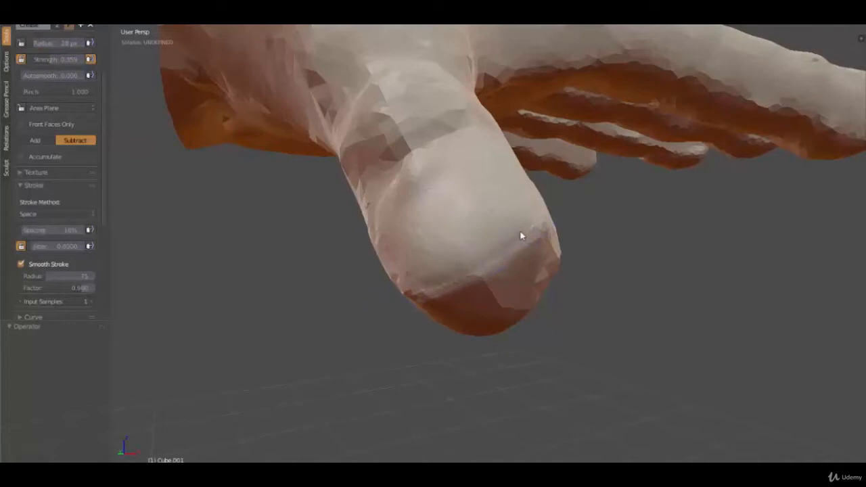
{"action": "mouse_move", "coordinate": [402, 304]}
{"action": "left_mouse_down"}
{"action": "mouse_move", "coordinate": [462, 261]}
{"action": "mouse_move", "coordinate": [405, 290]}
{"action": "mouse_move", "coordinate": [376, 290]}
{"action": "left_mouse_up"}
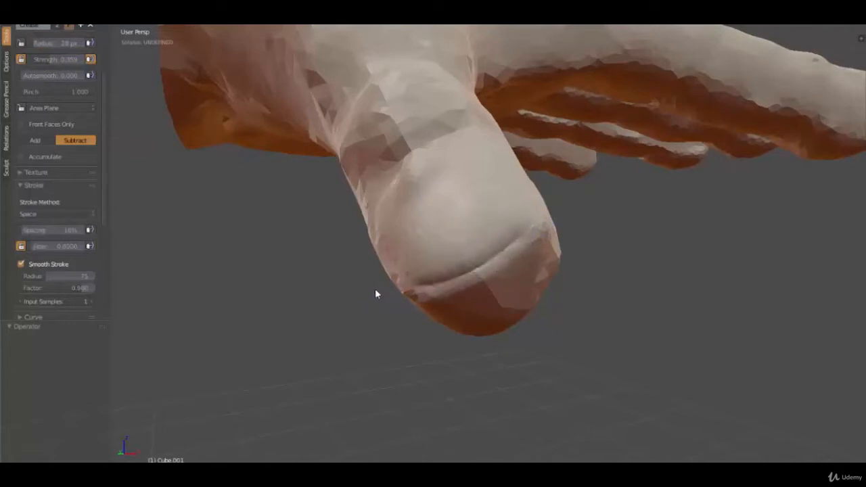
Raise the Crease brush strength to about 0.53 and deepen the groove under the thumbnail's front edge
{"action": "scroll", "coordinate": [72, 144], "scroll_direction": "up", "scroll_amount": 3}
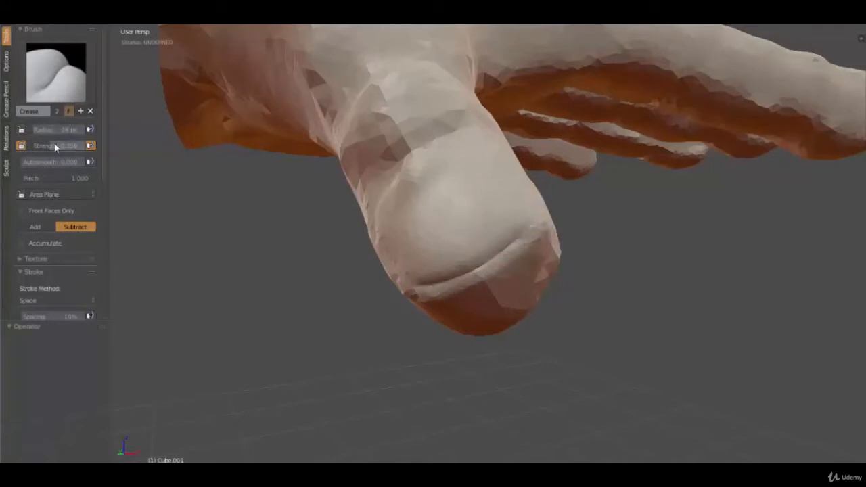
{"action": "left_click_drag", "start_coordinate": [51, 146], "coordinate": [60, 146]}
{"action": "mouse_move", "coordinate": [515, 254]}
{"action": "left_mouse_down"}
{"action": "mouse_move", "coordinate": [452, 284]}
{"action": "mouse_move", "coordinate": [375, 287]}
{"action": "left_mouse_up"}
{"action": "mouse_move", "coordinate": [374, 287]}
{"action": "middle_mouse_down"}
{"action": "mouse_move", "coordinate": [528, 265]}
{"action": "mouse_move", "coordinate": [464, 311]}
{"action": "mouse_move", "coordinate": [446, 260]}
{"action": "middle_mouse_up"}
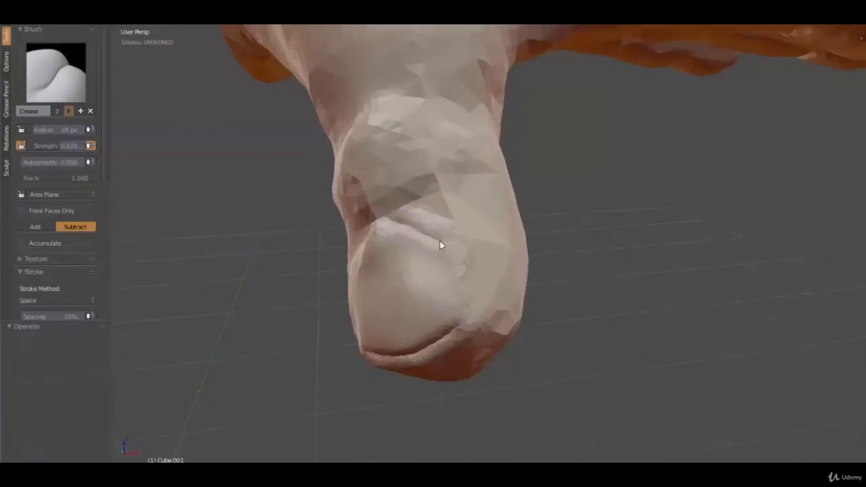
Carve creases down both sides of the thumbnail from the cuticle to the front edge
{"action": "mouse_move", "coordinate": [440, 241]}
{"action": "left_mouse_down"}
{"action": "mouse_move", "coordinate": [474, 273]}
{"action": "mouse_move", "coordinate": [464, 340]}
{"action": "left_mouse_up"}
{"action": "mouse_move", "coordinate": [421, 378]}
{"action": "middle_mouse_down"}
{"action": "mouse_move", "coordinate": [454, 370]}
{"action": "mouse_move", "coordinate": [517, 292]}
{"action": "middle_mouse_up"}
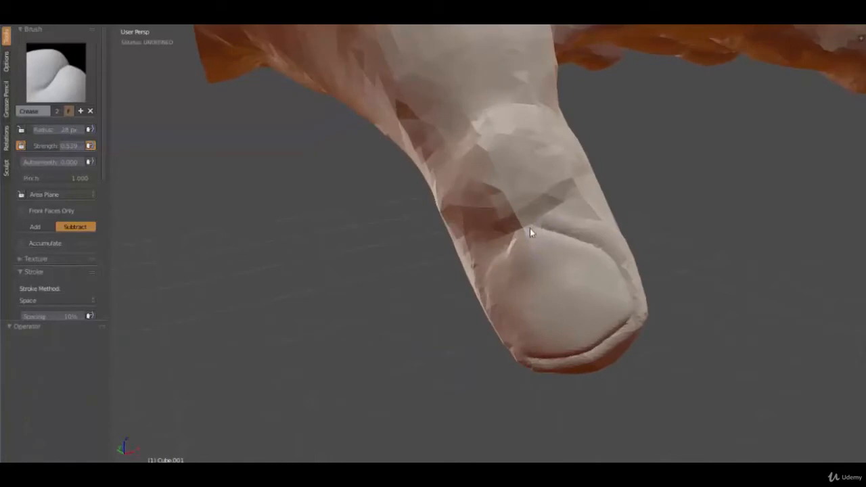
{"action": "mouse_move", "coordinate": [530, 232]}
{"action": "left_mouse_down"}
{"action": "mouse_move", "coordinate": [507, 235]}
{"action": "mouse_move", "coordinate": [493, 247]}
{"action": "mouse_move", "coordinate": [491, 341]}
{"action": "left_mouse_up"}
{"action": "middle_click_drag", "start_coordinate": [491, 342], "coordinate": [518, 337]}
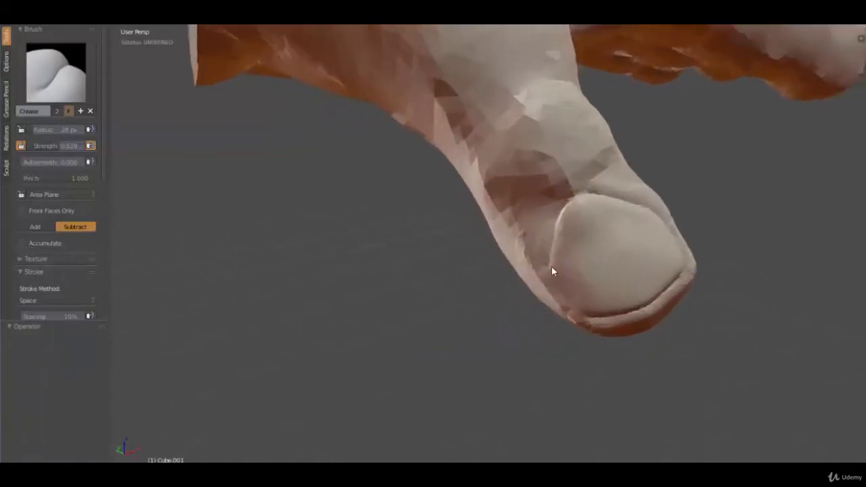
{"action": "mouse_move", "coordinate": [552, 301]}
{"action": "left_mouse_down"}
{"action": "mouse_move", "coordinate": [576, 331]}
{"action": "mouse_move", "coordinate": [620, 346]}
{"action": "left_mouse_up"}
{"action": "mouse_move", "coordinate": [621, 348]}
{"action": "middle_mouse_down"}
{"action": "mouse_move", "coordinate": [559, 308]}
{"action": "mouse_move", "coordinate": [503, 306]}
{"action": "middle_mouse_up"}
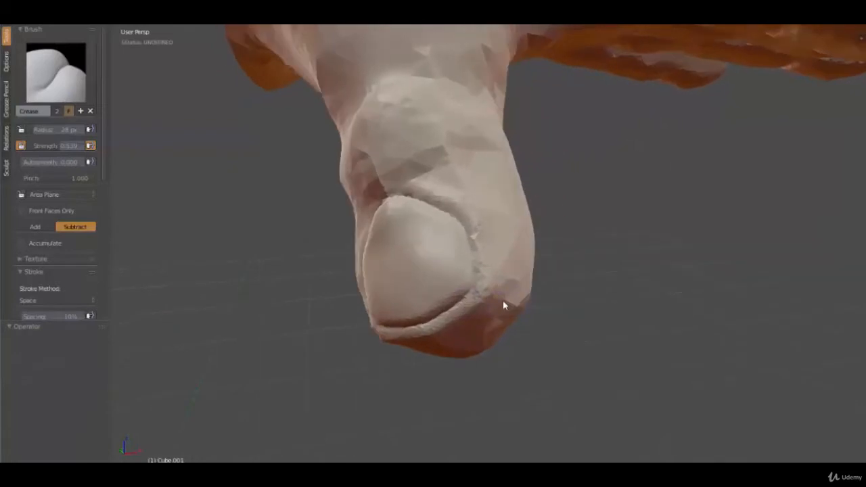
Switch to the Clay Strips brush and smooth the skin beneath the thumbnail's front edge
{"action": "left_click", "coordinate": [56, 71]}
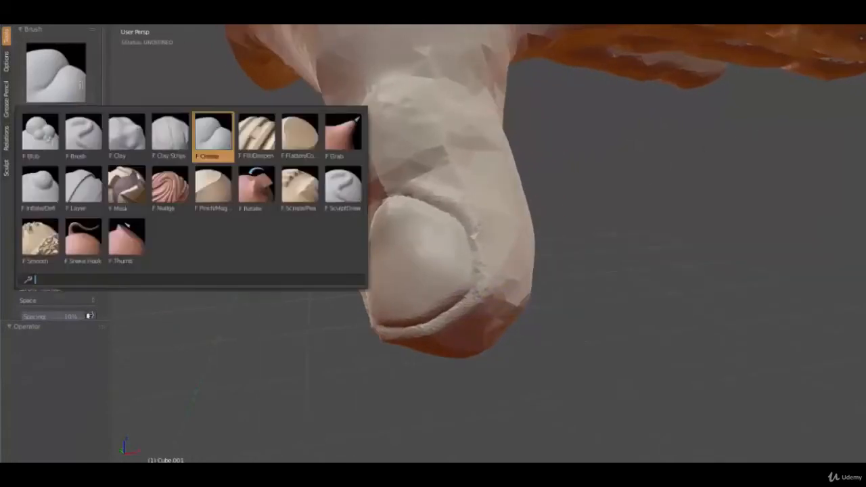
{"action": "left_click", "coordinate": [169, 132]}
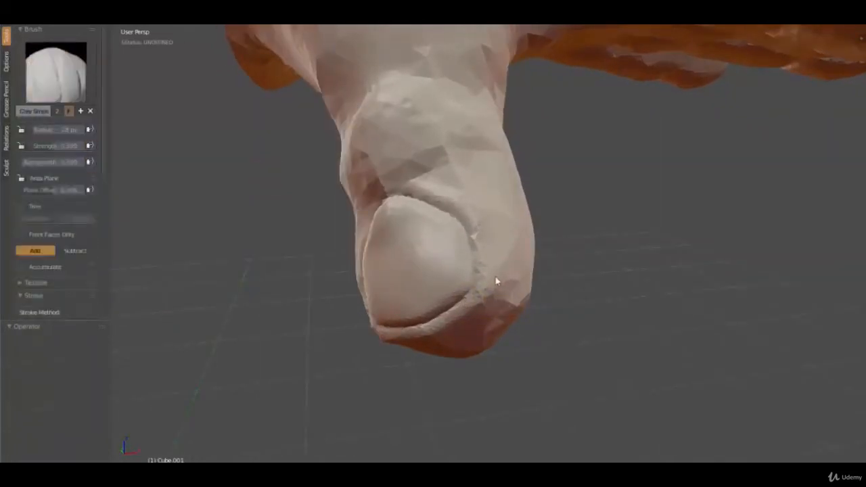
{"action": "key", "text": "s"}
{"action": "mouse_move", "coordinate": [484, 302]}
{"action": "left_mouse_down", "text": "shift"}
{"action": "mouse_move", "coordinate": [469, 324]}
{"action": "mouse_move", "coordinate": [393, 350]}
{"action": "left_mouse_up", "text": "shift"}
{"action": "mouse_move", "coordinate": [455, 325]}
{"action": "middle_mouse_down"}
{"action": "mouse_move", "coordinate": [594, 212]}
{"action": "mouse_move", "coordinate": [558, 254]}
{"action": "middle_mouse_up"}
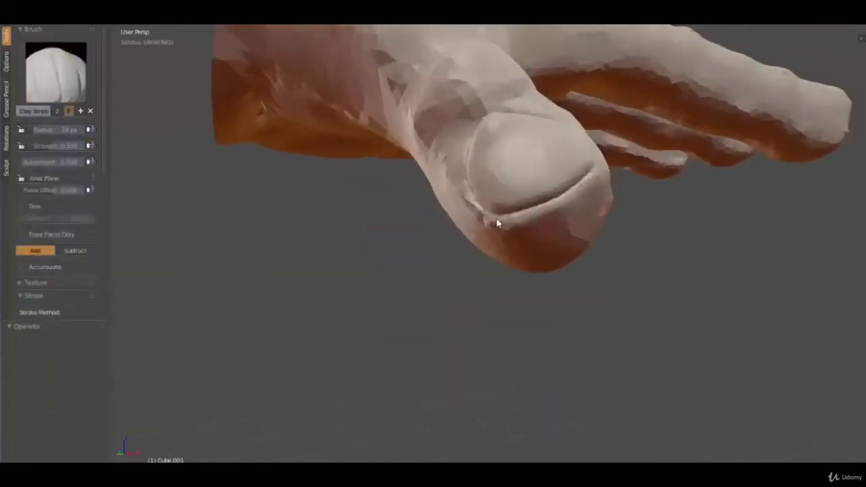
{"action": "mouse_move", "coordinate": [486, 226]}
{"action": "left_mouse_down", "text": "shift"}
{"action": "mouse_move", "coordinate": [534, 231]}
{"action": "mouse_move", "coordinate": [448, 209]}
{"action": "left_mouse_up", "text": "shift"}
Smooth the skin behind the cuticle and along the inner side of the thumbnail
{"action": "middle_click_drag", "start_coordinate": [508, 251], "coordinate": [467, 256]}
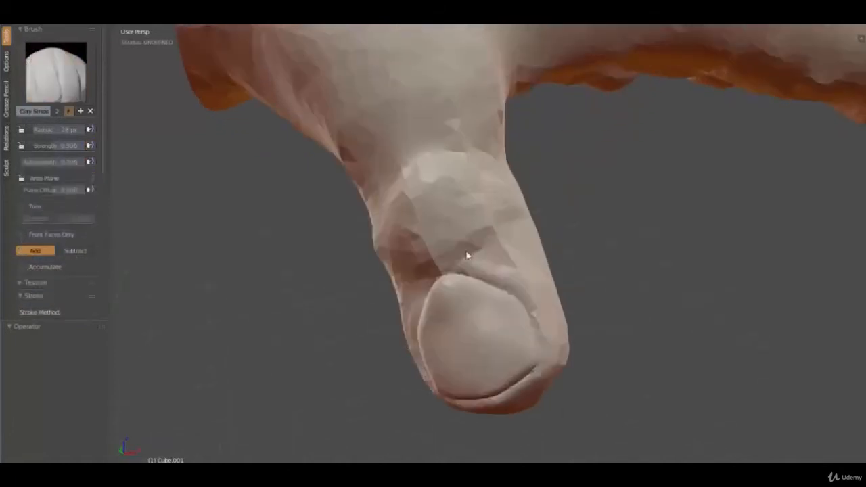
{"action": "mouse_move", "coordinate": [466, 260]}
{"action": "left_mouse_down", "text": "shift"}
{"action": "mouse_move", "coordinate": [467, 273]}
{"action": "mouse_move", "coordinate": [515, 284]}
{"action": "mouse_move", "coordinate": [490, 265]}
{"action": "mouse_move", "coordinate": [522, 287]}
{"action": "left_mouse_up", "text": "shift"}
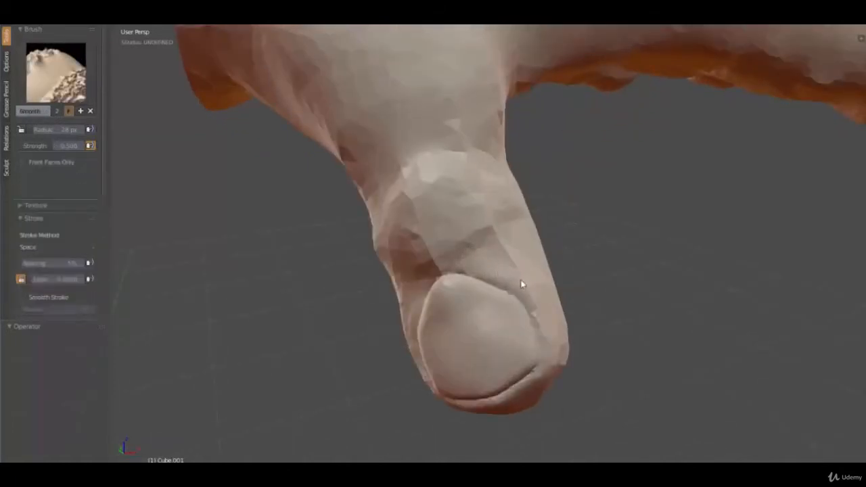
{"action": "middle_click_drag", "start_coordinate": [515, 290], "coordinate": [465, 264]}
{"action": "left_click_drag", "start_coordinate": [431, 230], "coordinate": [434, 278], "text": "shift"}
Switch back to the Crease brush and carve the thumbnail's inner side groove through to the front edge
{"action": "key", "text": "shift+c"}
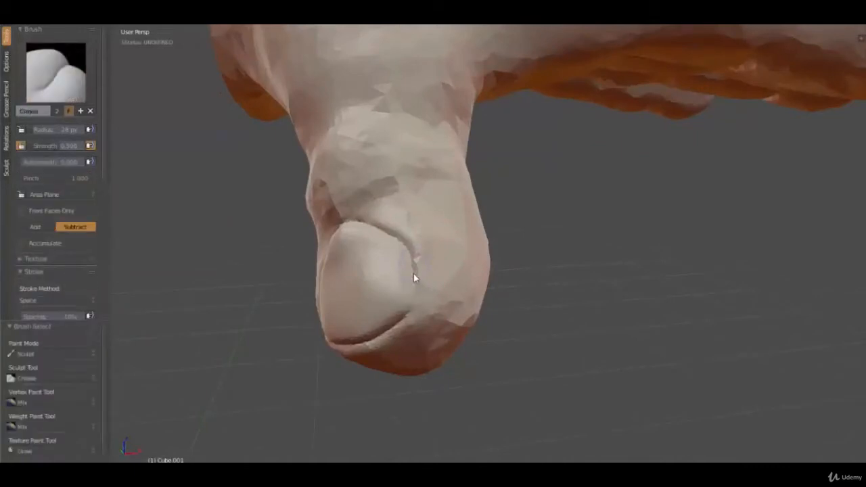
{"action": "middle_click_drag", "start_coordinate": [412, 348], "coordinate": [447, 309]}
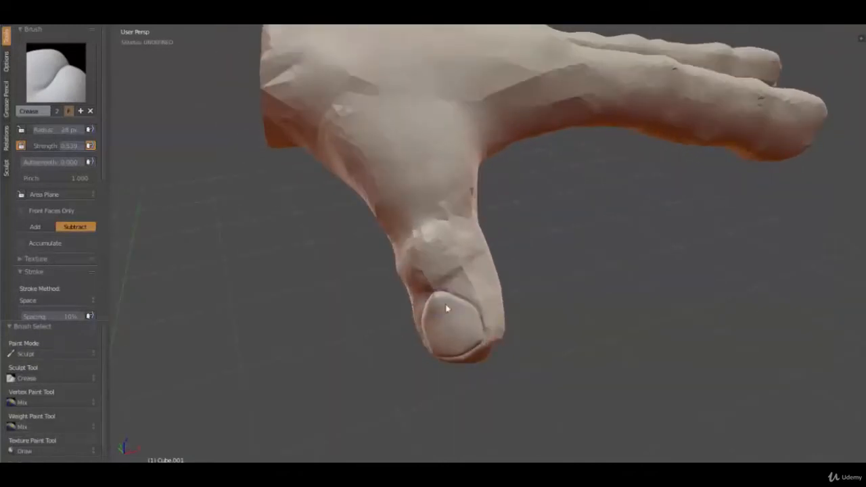
{"action": "middle_click_drag", "start_coordinate": [465, 345], "coordinate": [406, 331]}
{"action": "middle_click_drag", "start_coordinate": [355, 359], "coordinate": [362, 317]}
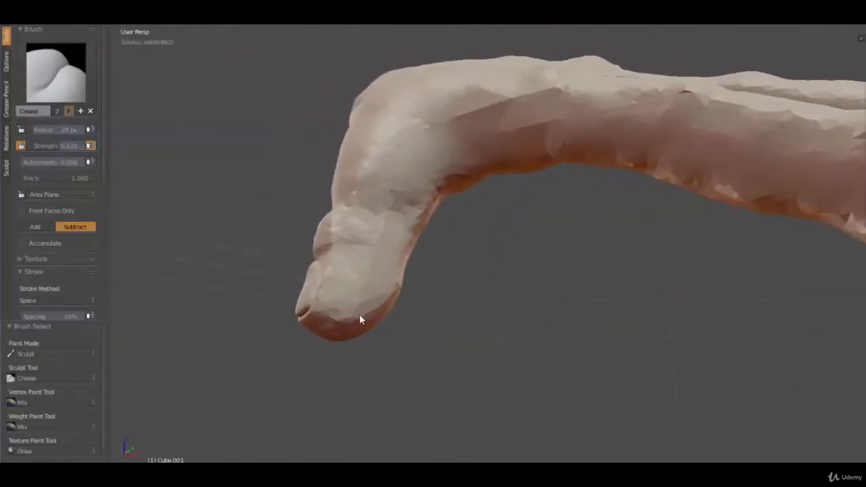
Build up the thumb with the Clay Strips brush and adjust its shape with the Grab brush
{"action": "left_click", "coordinate": [41, 71]}
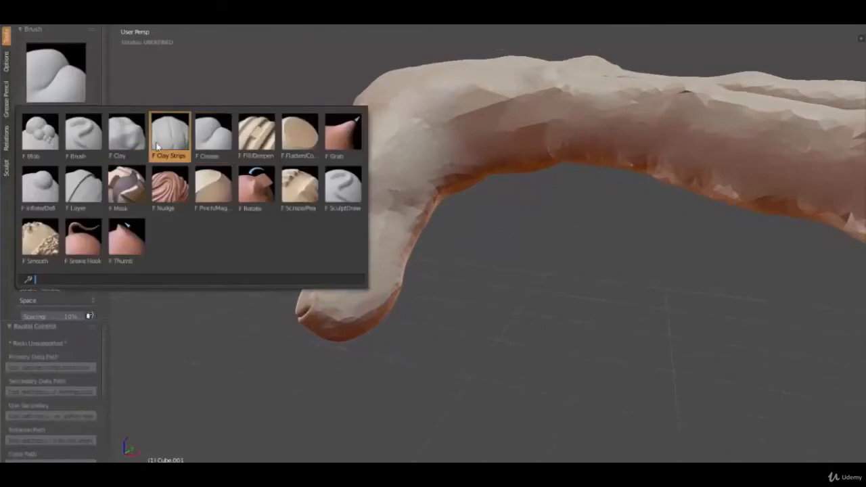
{"action": "left_click", "coordinate": [171, 132]}
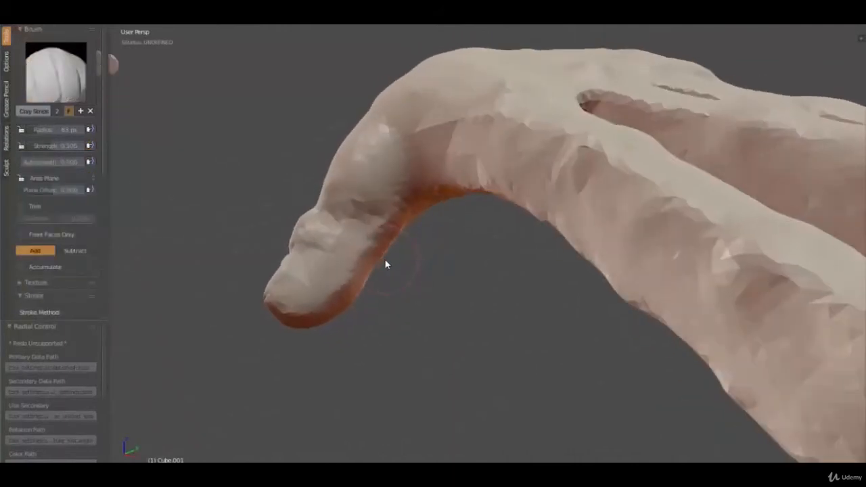
{"action": "key", "text": "g"}
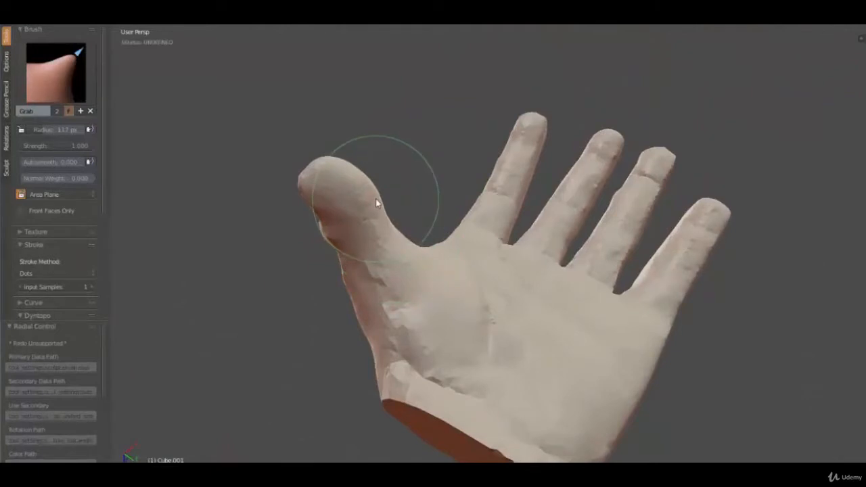
Carve the joint crease across the palm side of the thumb with the Crease brush at a 27 px radius
{"action": "middle_click_drag", "start_coordinate": [391, 215], "coordinate": [326, 188]}
{"action": "left_click", "coordinate": [55, 72]}
{"action": "left_click", "coordinate": [212, 132]}
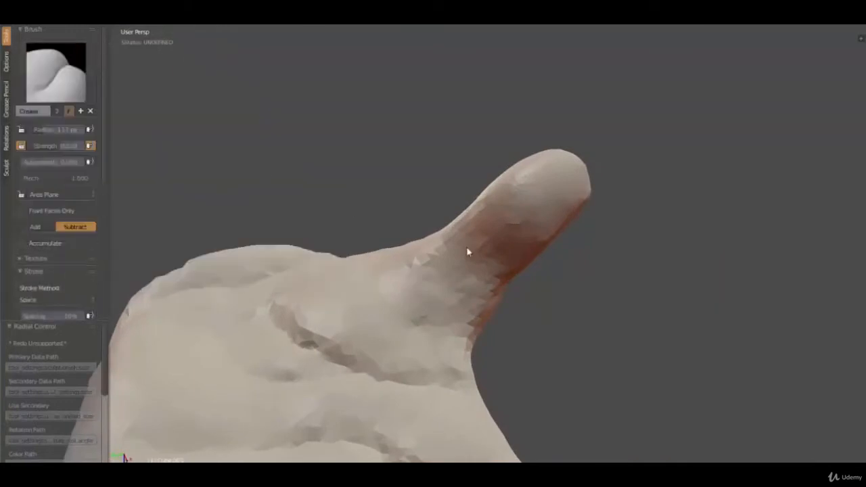
{"action": "key", "text": "f"}
{"action": "left_click", "coordinate": [434, 240]}
{"action": "mouse_move", "coordinate": [481, 202]}
{"action": "left_mouse_down"}
{"action": "mouse_move", "coordinate": [472, 252]}
{"action": "mouse_move", "coordinate": [516, 262]}
{"action": "left_mouse_up"}
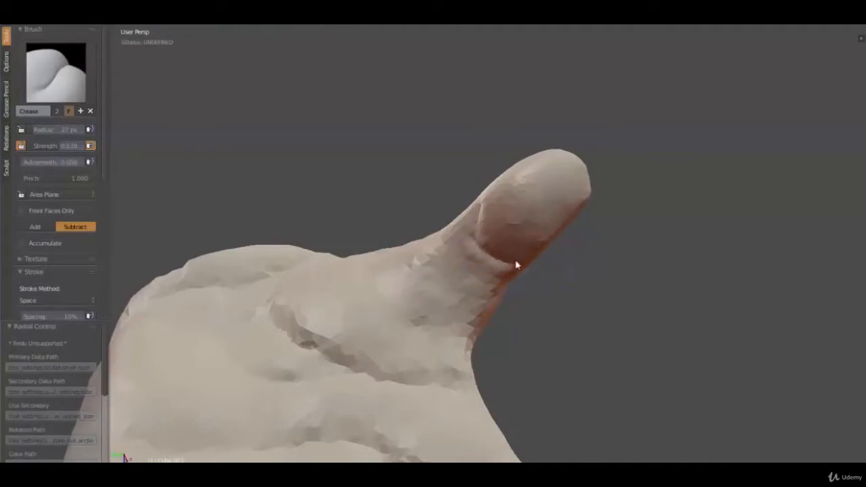
Switch to the Clay brush and soften the thumb's joint crease and the skin on both sides of it
{"action": "key", "text": "s"}
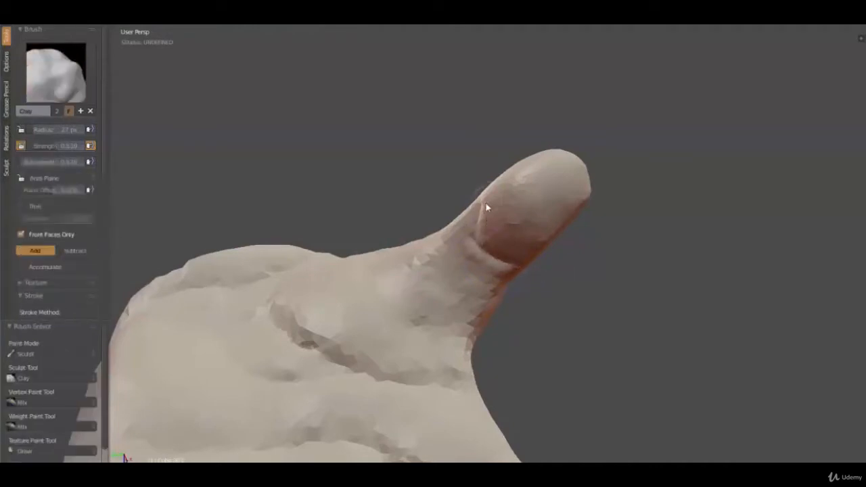
{"action": "left_click_drag", "start_coordinate": [484, 232], "coordinate": [501, 247], "text": "shift"}
{"action": "mouse_move", "coordinate": [481, 193]}
{"action": "left_mouse_down"}
{"action": "mouse_move", "coordinate": [516, 252]}
{"action": "mouse_move", "coordinate": [462, 217]}
{"action": "left_mouse_up"}
{"action": "mouse_move", "coordinate": [501, 195]}
{"action": "left_mouse_down", "text": "shift"}
{"action": "mouse_move", "coordinate": [513, 249]}
{"action": "mouse_move", "coordinate": [499, 234]}
{"action": "mouse_move", "coordinate": [501, 200]}
{"action": "mouse_move", "coordinate": [499, 242]}
{"action": "left_mouse_up", "text": "shift"}
Carve several curved wrinkles across the back of the thumb's knuckle behind the nail with the Crease brush
{"action": "middle_click_drag", "start_coordinate": [493, 246], "coordinate": [456, 306]}
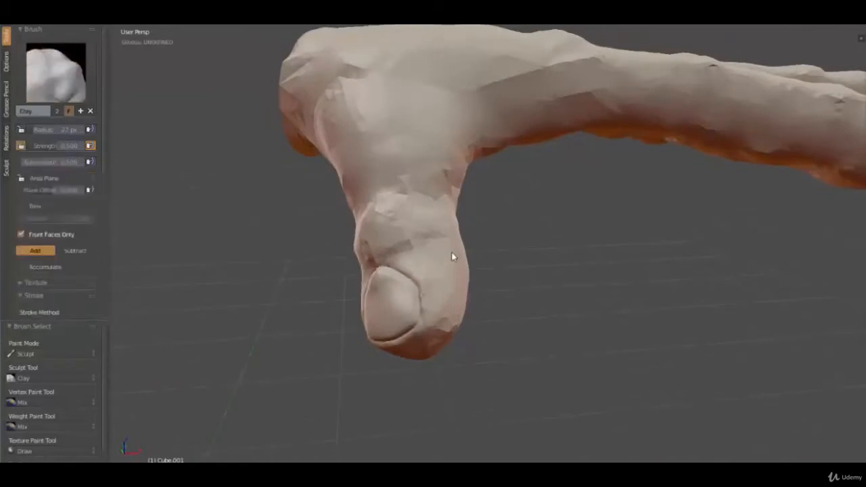
{"action": "mouse_move", "coordinate": [439, 249]}
{"action": "middle_mouse_down"}
{"action": "mouse_move", "coordinate": [493, 256]}
{"action": "mouse_move", "coordinate": [485, 287]}
{"action": "mouse_move", "coordinate": [472, 291]}
{"action": "mouse_move", "coordinate": [436, 246]}
{"action": "middle_mouse_up"}
{"action": "scroll", "coordinate": [485, 287], "scroll_direction": "up", "scroll_amount": 3}
{"action": "key", "text": "shift+c"}
{"action": "scroll", "coordinate": [447, 237], "scroll_direction": "up", "scroll_amount": 2}
{"action": "middle_click_drag", "start_coordinate": [470, 209], "coordinate": [480, 266]}
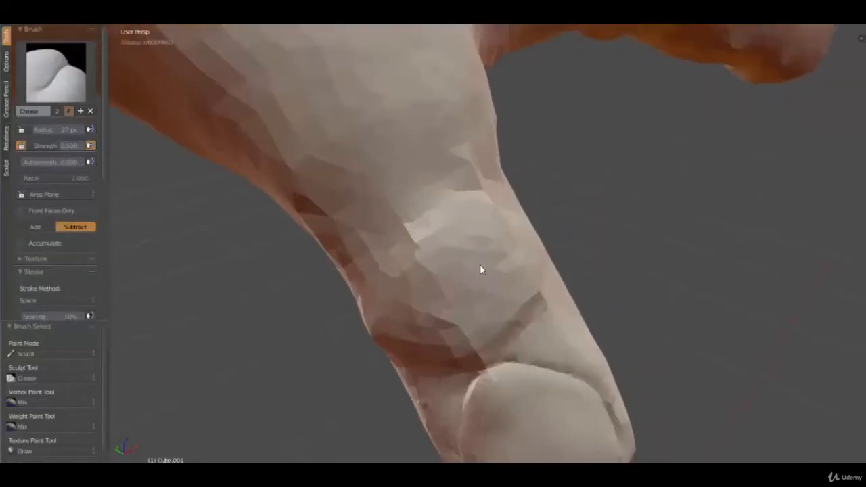
{"action": "mouse_move", "coordinate": [493, 266]}
{"action": "left_mouse_down"}
{"action": "mouse_move", "coordinate": [449, 304]}
{"action": "mouse_move", "coordinate": [354, 343]}
{"action": "mouse_move", "coordinate": [586, 290]}
{"action": "left_mouse_up"}
{"action": "left_click_drag", "start_coordinate": [457, 362], "coordinate": [379, 389]}
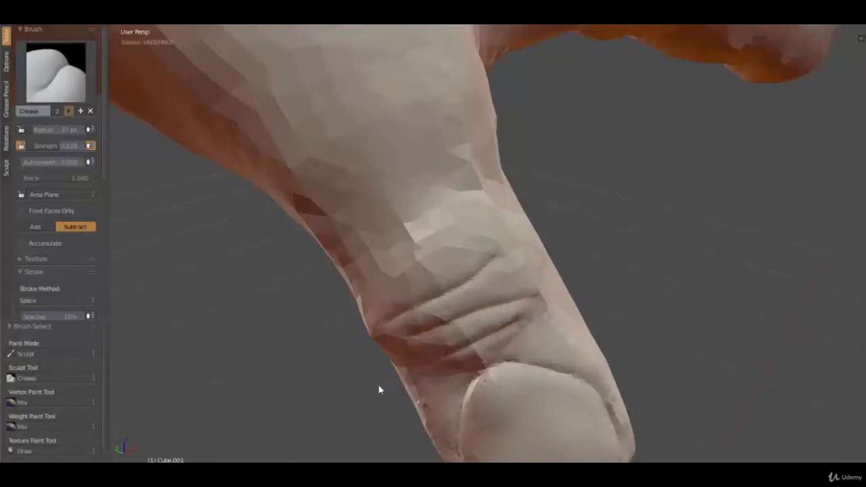
{"action": "left_click_drag", "start_coordinate": [390, 285], "coordinate": [478, 240]}
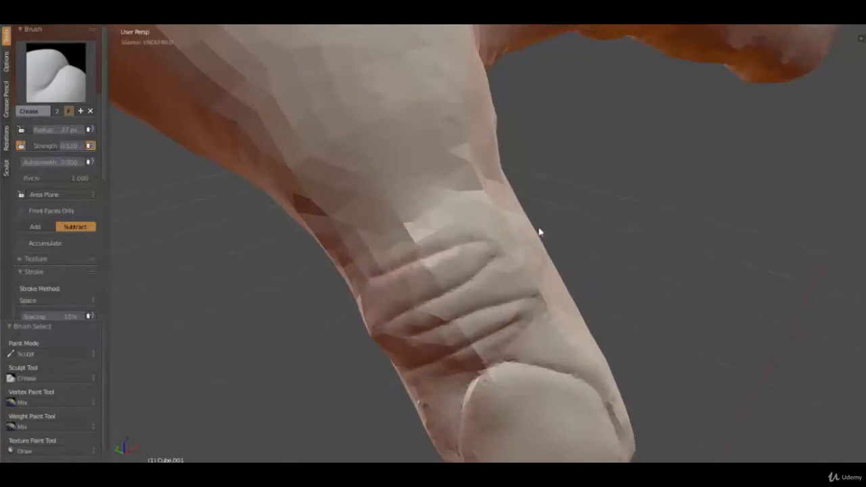
Switch to the Clay brush and smooth the folds around the thumb knuckle's upper wrinkles
{"action": "key", "text": "c"}
{"action": "key", "text": "s"}
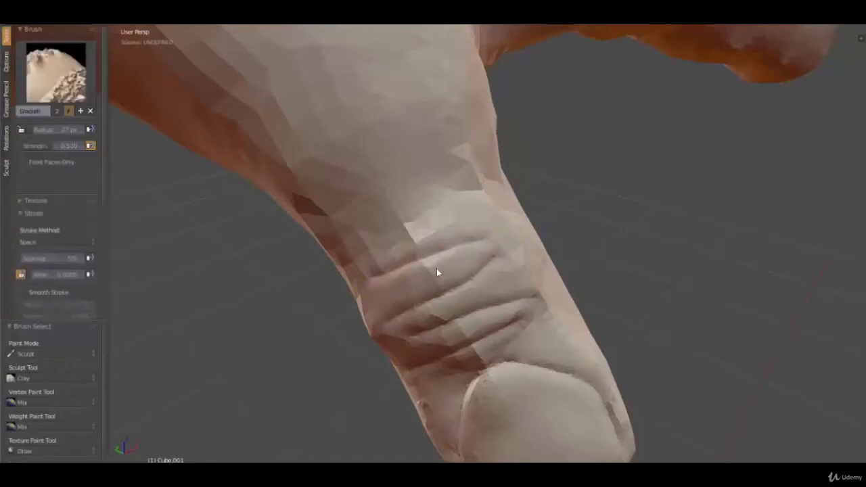
{"action": "key", "text": "c"}
{"action": "key", "text": "s"}
{"action": "key", "text": "c"}
{"action": "key", "text": "s"}
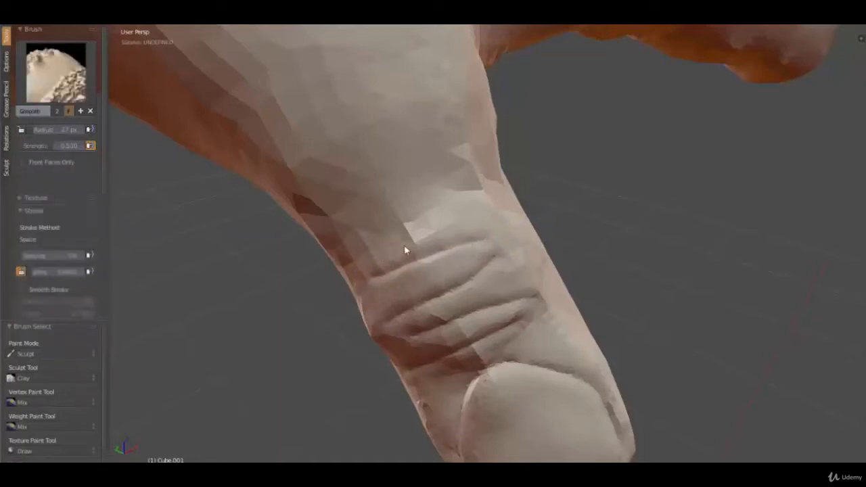
{"action": "key", "text": "c"}
{"action": "key", "text": "s"}
{"action": "key", "text": "c"}
{"action": "key", "text": "s"}
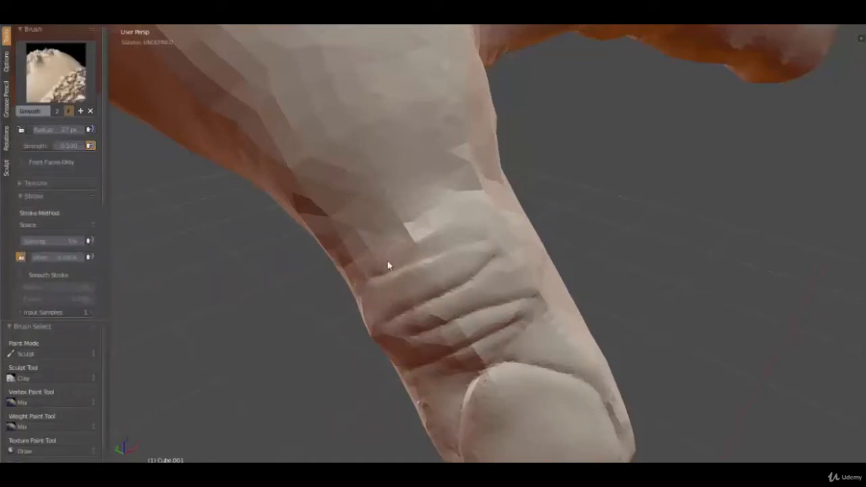
{"action": "key", "text": "c"}
{"action": "key", "text": "s"}
{"action": "key", "text": "c"}
{"action": "key", "text": "s"}
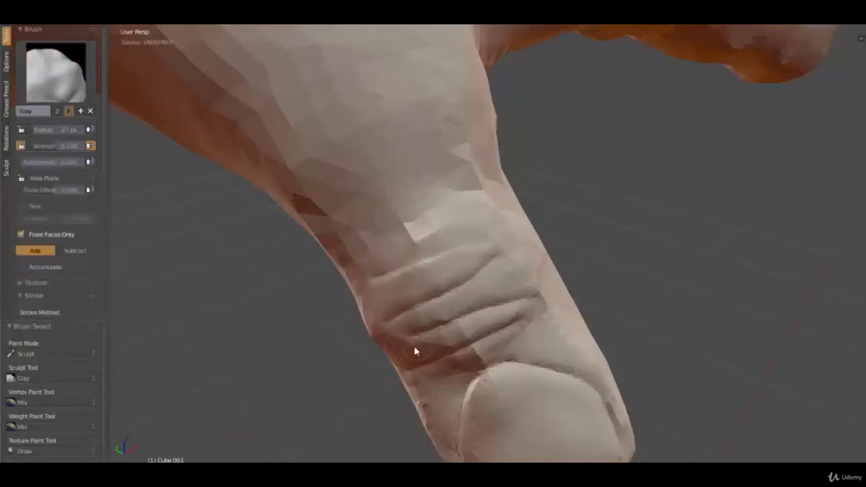
Smooth the ends of the lower knuckle wrinkles and the faceted skin between them and the cuticle
{"action": "key", "text": "shift+s"}
{"action": "left_click_drag", "start_coordinate": [535, 304], "coordinate": [540, 300], "text": "shift"}
{"action": "mouse_move", "coordinate": [543, 302]}
{"action": "left_mouse_down", "text": "shift"}
{"action": "mouse_move", "coordinate": [512, 291]}
{"action": "mouse_move", "coordinate": [464, 308]}
{"action": "left_mouse_up", "text": "shift"}
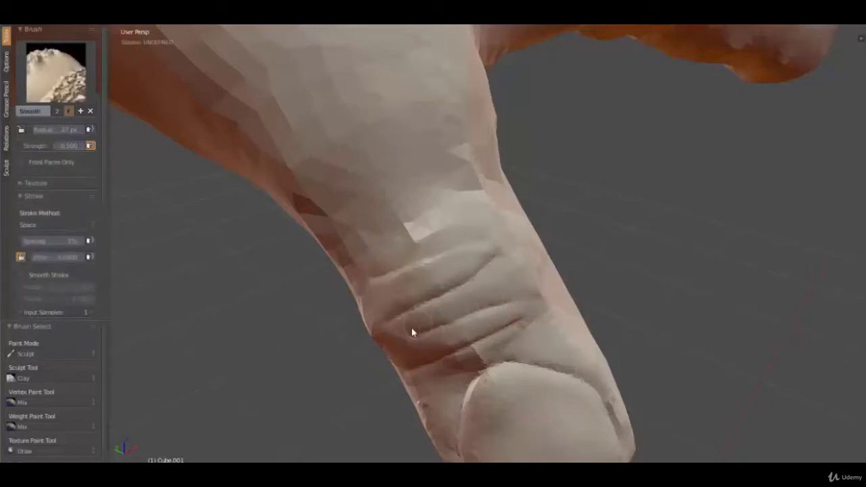
{"action": "left_click_drag", "start_coordinate": [422, 373], "coordinate": [464, 363], "text": "shift"}
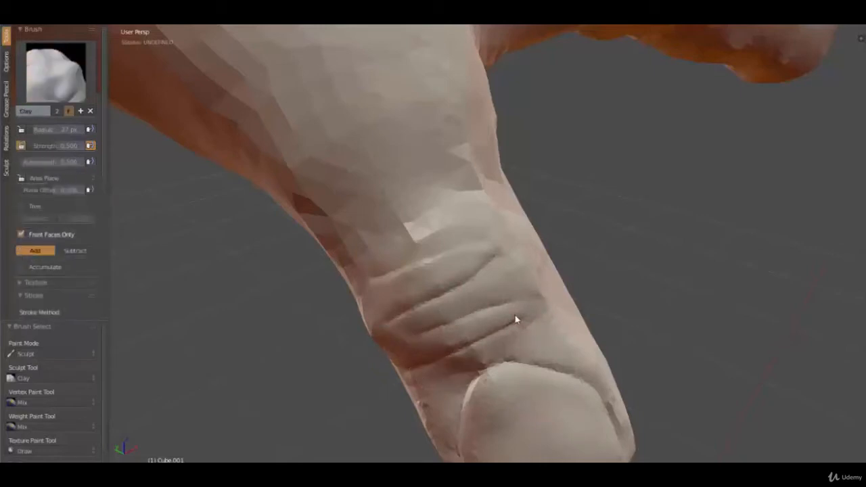
Carve curved creases on the back of the web between thumb and index finger with an 18 px Crease brush
{"action": "scroll", "coordinate": [429, 352], "scroll_direction": "down", "scroll_amount": 4}
{"action": "middle_click_drag", "start_coordinate": [432, 349], "coordinate": [420, 277]}
{"action": "scroll", "coordinate": [417, 282], "scroll_direction": "up", "scroll_amount": 1}
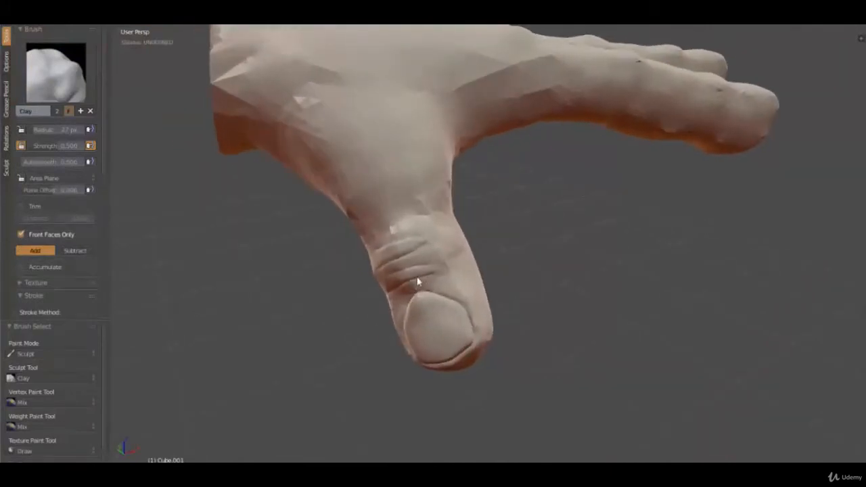
{"action": "middle_click_drag", "start_coordinate": [457, 212], "coordinate": [454, 242]}
{"action": "key", "text": "shift+c"}
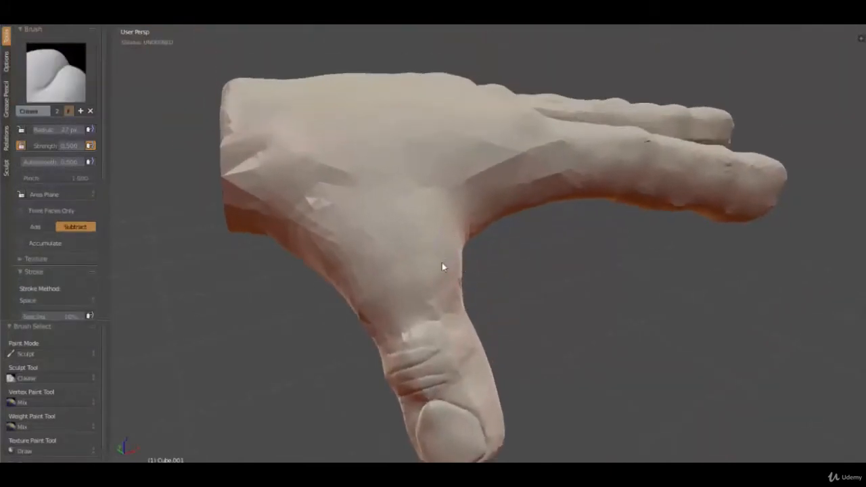
{"action": "scroll", "coordinate": [443, 267], "scroll_direction": "up", "scroll_amount": 4}
{"action": "key", "text": "f"}
{"action": "left_click", "coordinate": [463, 287]}
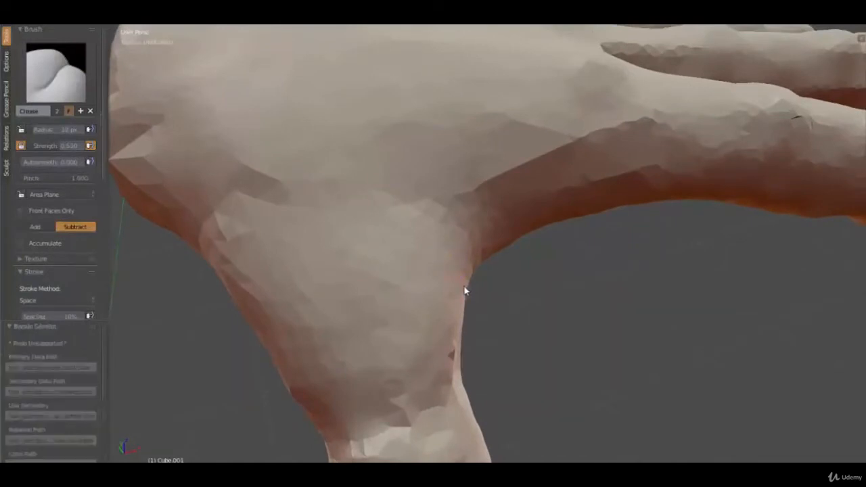
{"action": "left_click_drag", "start_coordinate": [395, 187], "coordinate": [441, 232]}
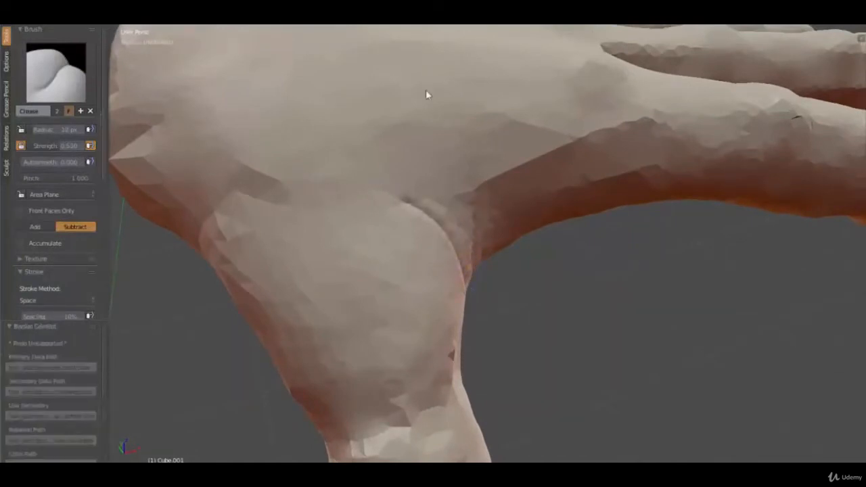
{"action": "left_click_drag", "start_coordinate": [451, 151], "coordinate": [475, 214]}
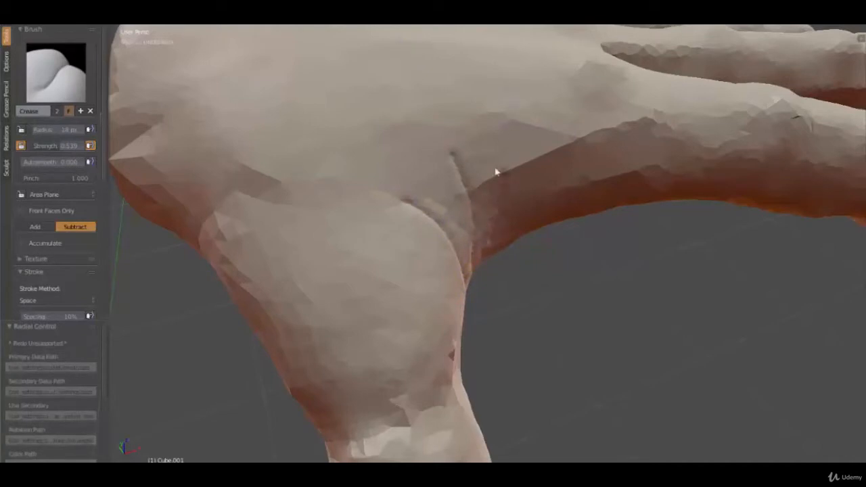
Switch to the Clay brush and soften the creases in the web between thumb and index finger
{"action": "middle_click_drag", "start_coordinate": [417, 220], "coordinate": [375, 192]}
{"action": "key", "text": "s"}
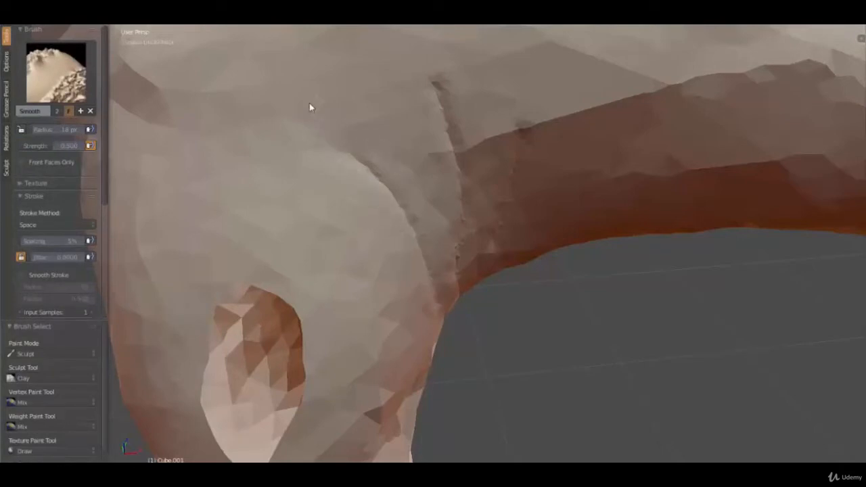
{"action": "key", "text": "c"}
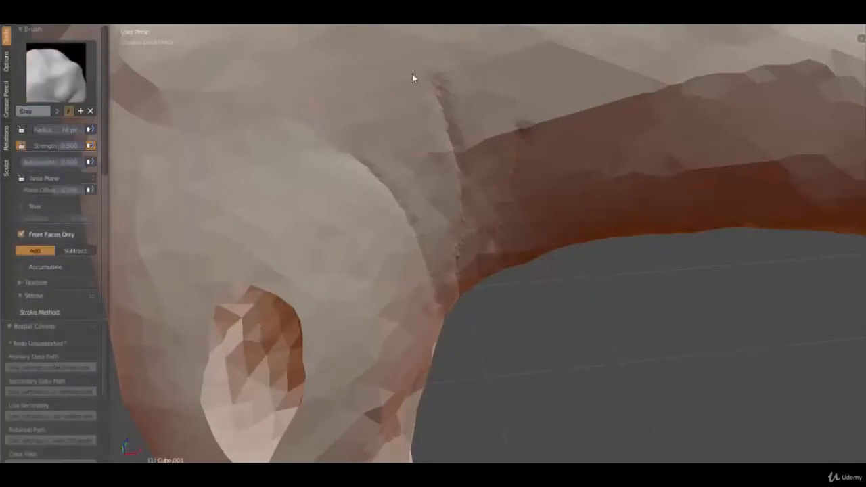
{"action": "mouse_move", "coordinate": [421, 81]}
{"action": "left_mouse_down", "text": "shift"}
{"action": "mouse_move", "coordinate": [427, 164]}
{"action": "mouse_move", "coordinate": [440, 153]}
{"action": "left_mouse_up", "text": "shift"}
{"action": "left_click_drag", "start_coordinate": [449, 71], "coordinate": [483, 165], "text": "shift"}
{"action": "mouse_move", "coordinate": [483, 164]}
{"action": "middle_mouse_down"}
{"action": "mouse_move", "coordinate": [438, 116]}
{"action": "mouse_move", "coordinate": [430, 177]}
{"action": "mouse_move", "coordinate": [421, 174]}
{"action": "middle_mouse_up"}
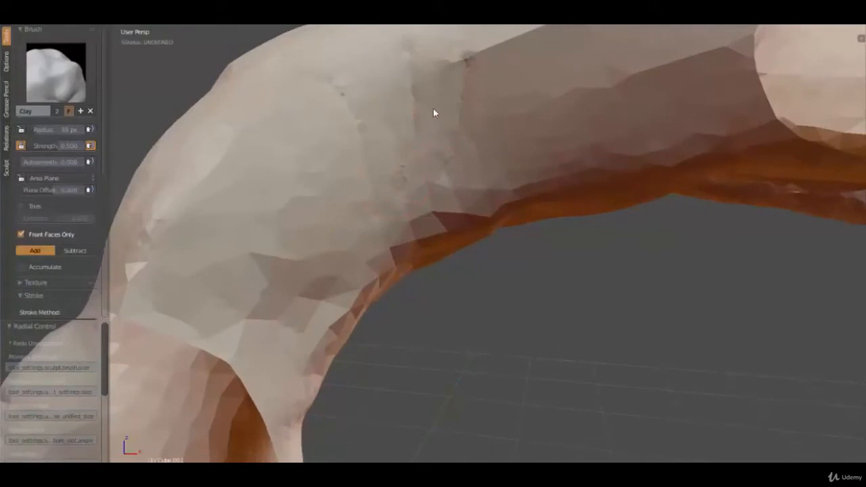
{"action": "mouse_move", "coordinate": [434, 109]}
{"action": "left_mouse_down", "text": "shift"}
{"action": "mouse_move", "coordinate": [410, 231]}
{"action": "mouse_move", "coordinate": [437, 86]}
{"action": "mouse_move", "coordinate": [441, 147]}
{"action": "left_mouse_up", "text": "shift"}
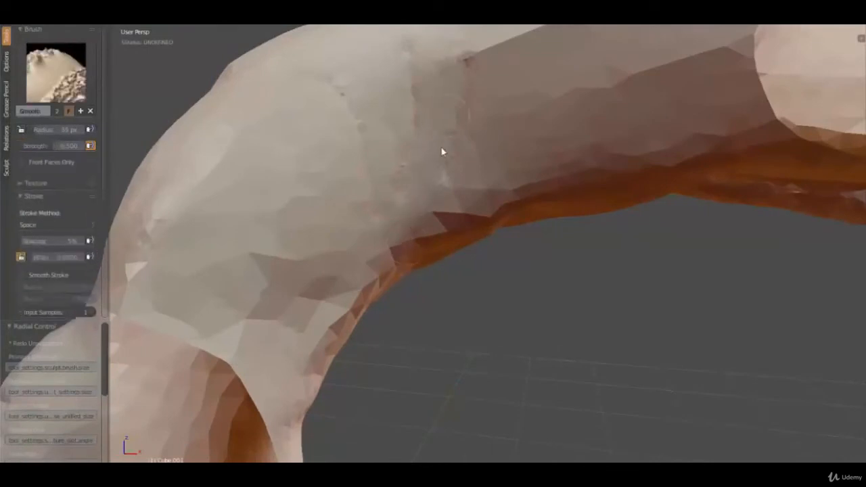
Smooth the faceted side of the hand between the thumb web and the base of the index finger
{"action": "middle_click_drag", "start_coordinate": [480, 203], "coordinate": [518, 289]}
{"action": "scroll", "coordinate": [495, 316], "scroll_direction": "down", "scroll_amount": 6}
{"action": "middle_click_drag", "start_coordinate": [493, 316], "coordinate": [441, 251]}
{"action": "scroll", "coordinate": [497, 185], "scroll_direction": "up", "scroll_amount": 6}
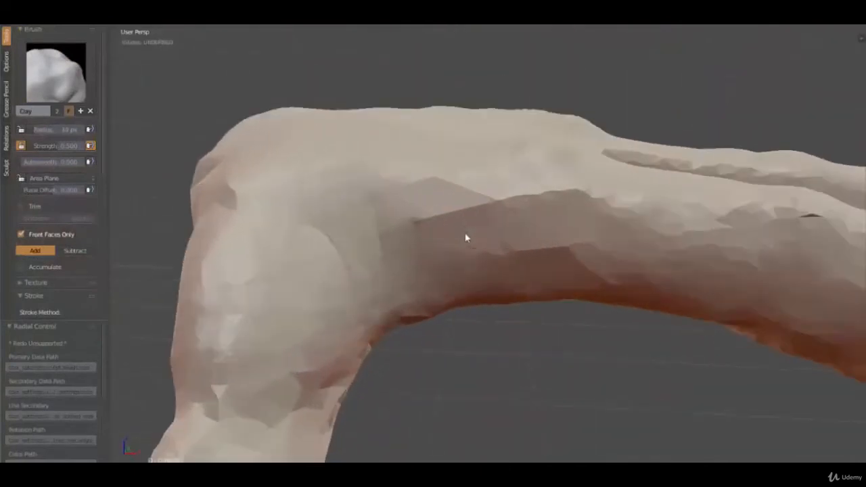
{"action": "mouse_move", "coordinate": [493, 205]}
{"action": "left_mouse_down", "text": "shift"}
{"action": "mouse_move", "coordinate": [432, 213]}
{"action": "mouse_move", "coordinate": [474, 227]}
{"action": "left_mouse_up", "text": "shift"}
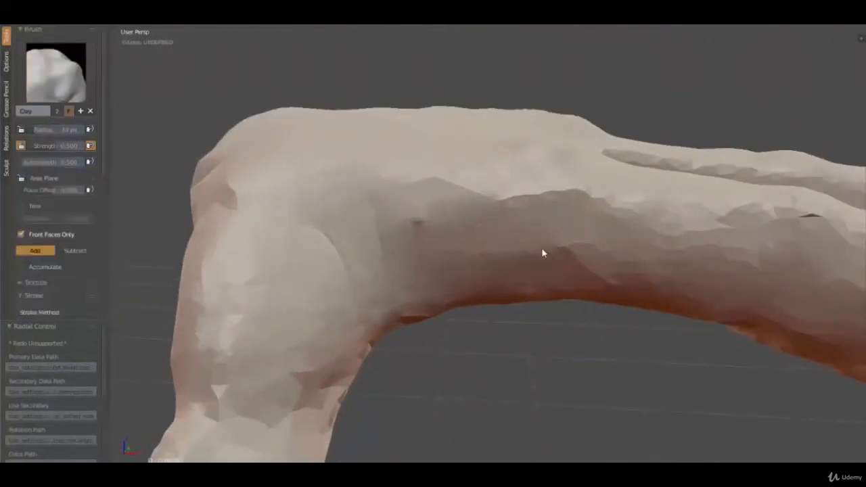
{"action": "mouse_move", "coordinate": [542, 250]}
{"action": "left_mouse_down", "text": "shift"}
{"action": "mouse_move", "coordinate": [557, 245]}
{"action": "mouse_move", "coordinate": [453, 190]}
{"action": "mouse_move", "coordinate": [476, 190]}
{"action": "mouse_move", "coordinate": [483, 228]}
{"action": "left_mouse_up", "text": "shift"}
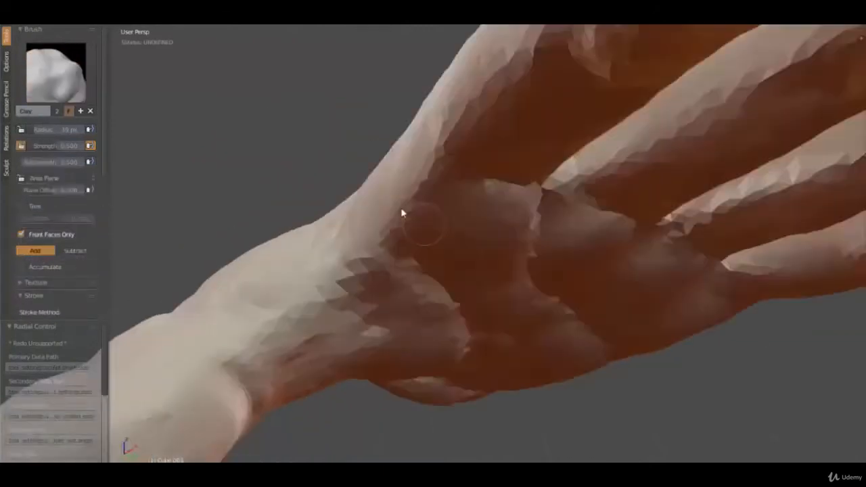
Carve the palm crease around the thumb mound, starting at the web edge, with the Crease brush
{"action": "middle_click_drag", "start_coordinate": [402, 213], "coordinate": [390, 260]}
{"action": "scroll", "coordinate": [420, 259], "scroll_direction": "down", "scroll_amount": 3}
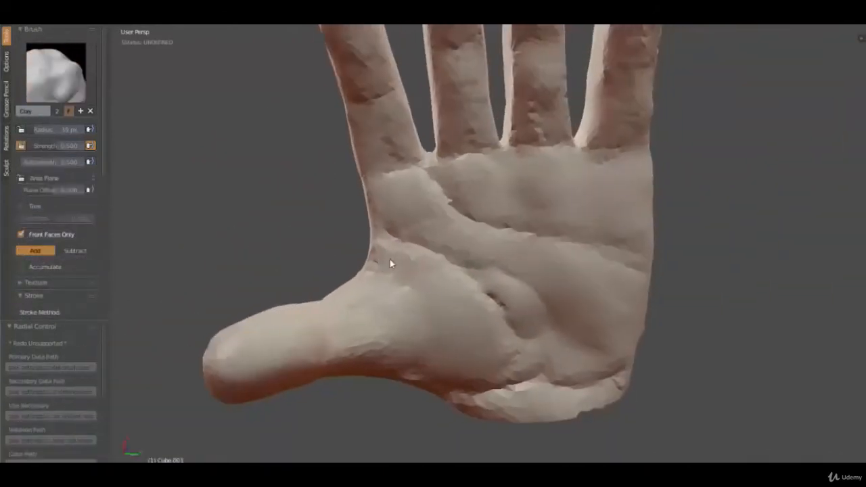
{"action": "scroll", "coordinate": [390, 260], "scroll_direction": "up", "scroll_amount": 3}
{"action": "key", "text": "shift+c"}
{"action": "scroll", "coordinate": [359, 205], "scroll_direction": "up", "scroll_amount": 2}
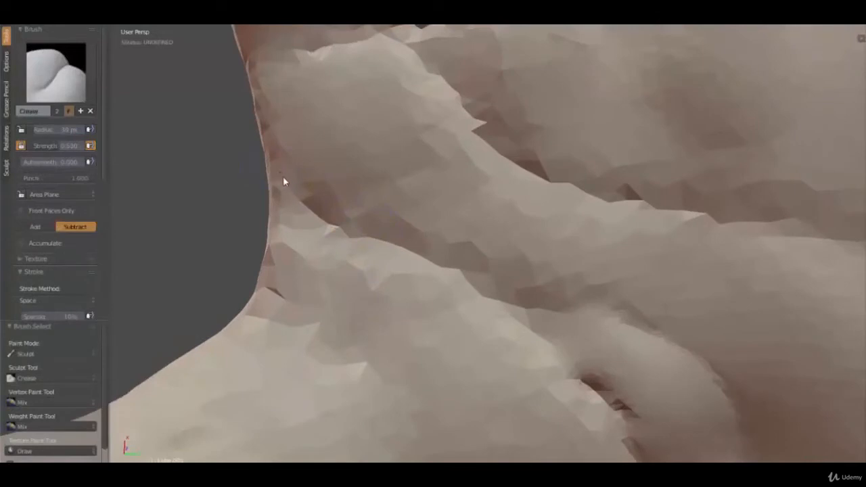
{"action": "mouse_move", "coordinate": [285, 181]}
{"action": "left_mouse_down"}
{"action": "mouse_move", "coordinate": [314, 228]}
{"action": "mouse_move", "coordinate": [478, 286]}
{"action": "mouse_move", "coordinate": [575, 359]}
{"action": "mouse_move", "coordinate": [631, 434]}
{"action": "left_mouse_up"}
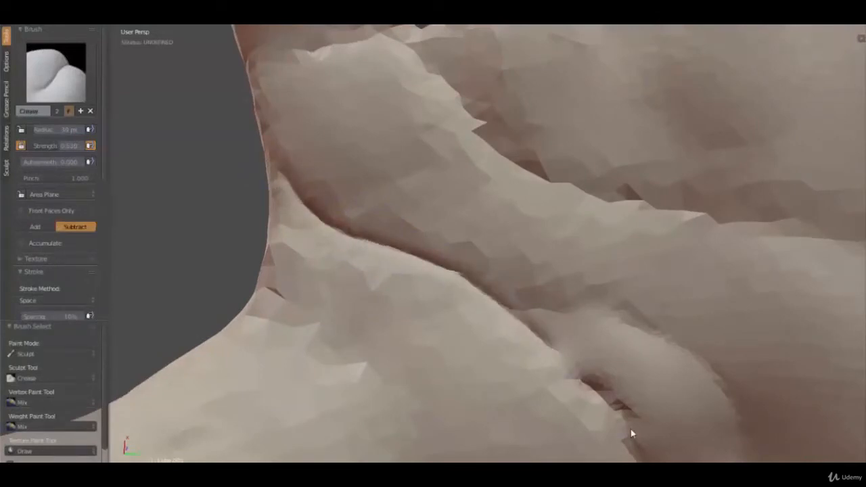
Carve a second crease branching off the thumb mound line and curving down through the middle of the palm
{"action": "mouse_move", "coordinate": [631, 429]}
{"action": "middle_mouse_down"}
{"action": "mouse_move", "coordinate": [533, 281]}
{"action": "mouse_move", "coordinate": [433, 188]}
{"action": "middle_mouse_up"}
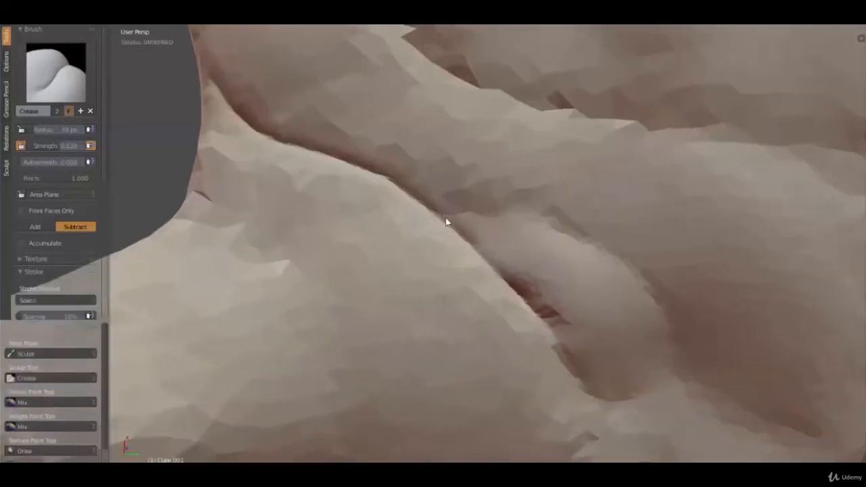
{"action": "mouse_move", "coordinate": [447, 222]}
{"action": "left_mouse_down"}
{"action": "mouse_move", "coordinate": [597, 250]}
{"action": "mouse_move", "coordinate": [673, 296]}
{"action": "mouse_move", "coordinate": [727, 376]}
{"action": "left_mouse_up"}
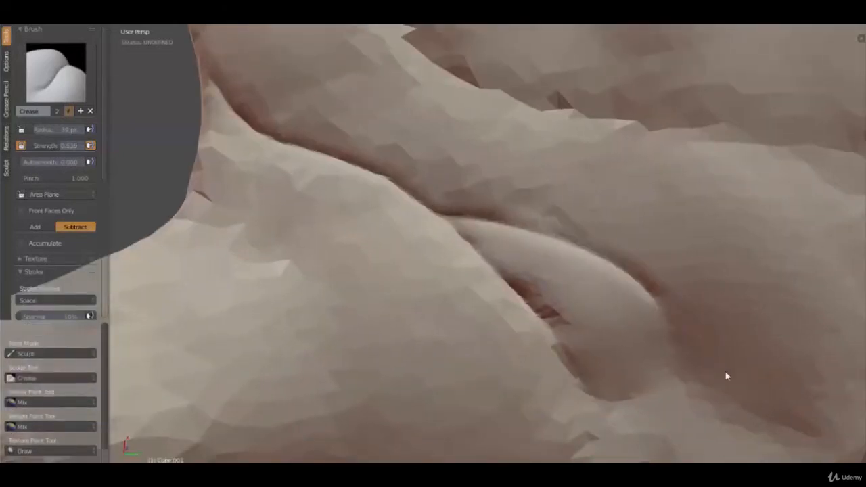
{"action": "middle_click_drag", "start_coordinate": [711, 366], "coordinate": [530, 312]}
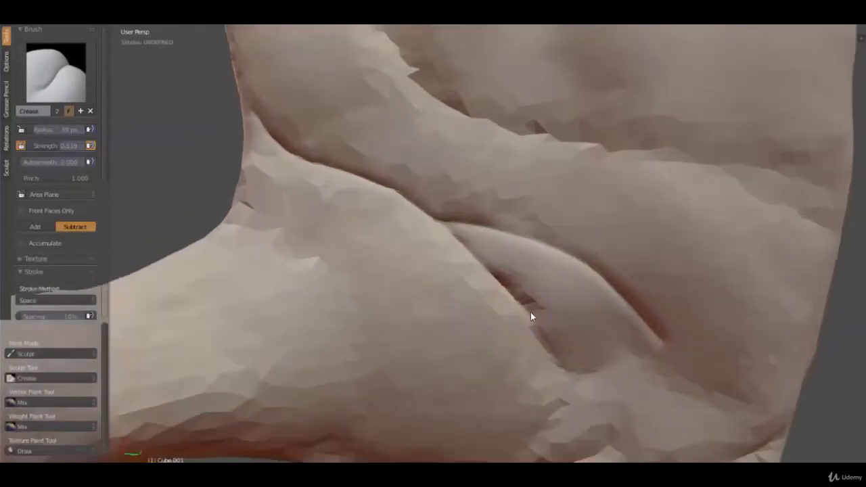
{"action": "scroll", "coordinate": [476, 275], "scroll_direction": "down", "scroll_amount": 1}
{"action": "mouse_move", "coordinate": [476, 275]}
{"action": "middle_mouse_down", "text": "shift"}
{"action": "mouse_move", "coordinate": [456, 286]}
{"action": "mouse_move", "coordinate": [401, 247]}
{"action": "middle_mouse_up", "text": "shift"}
{"action": "scroll", "coordinate": [453, 283], "scroll_direction": "up", "scroll_amount": 1}
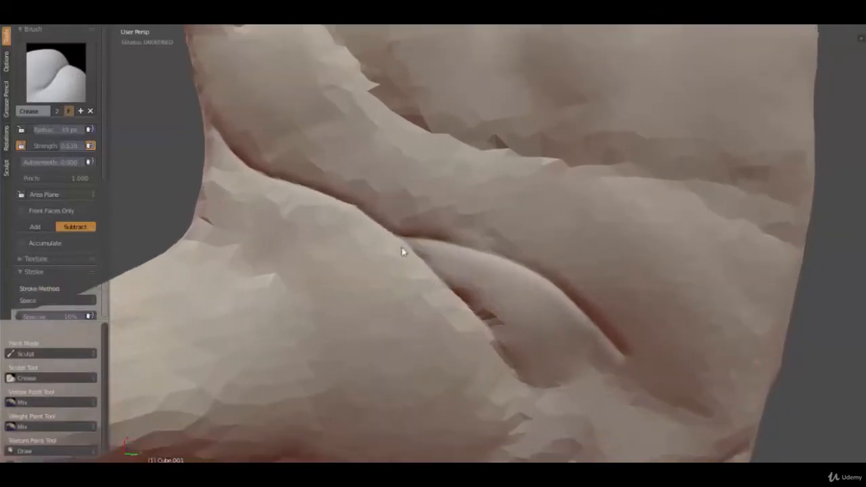
Extend the thumb mound crease down to the heel of the palm with the Crease brush
{"action": "scroll", "coordinate": [441, 285], "scroll_direction": "up", "scroll_amount": 3}
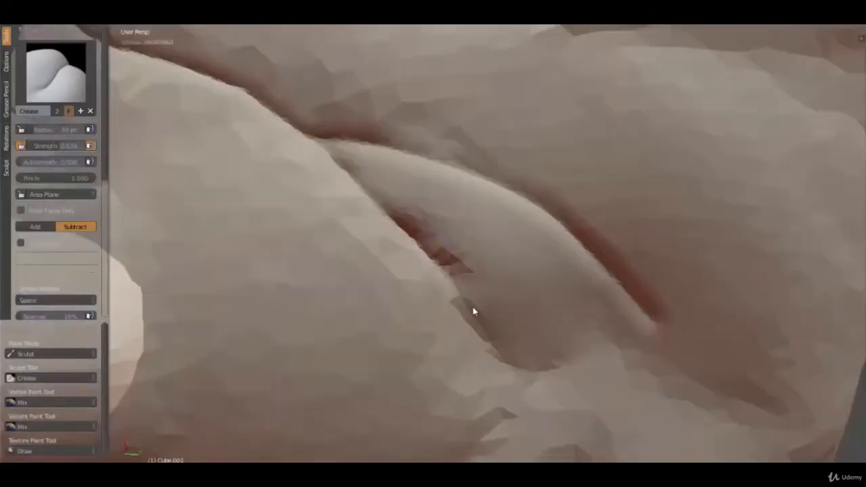
{"action": "scroll", "coordinate": [492, 344], "scroll_direction": "down", "scroll_amount": 2}
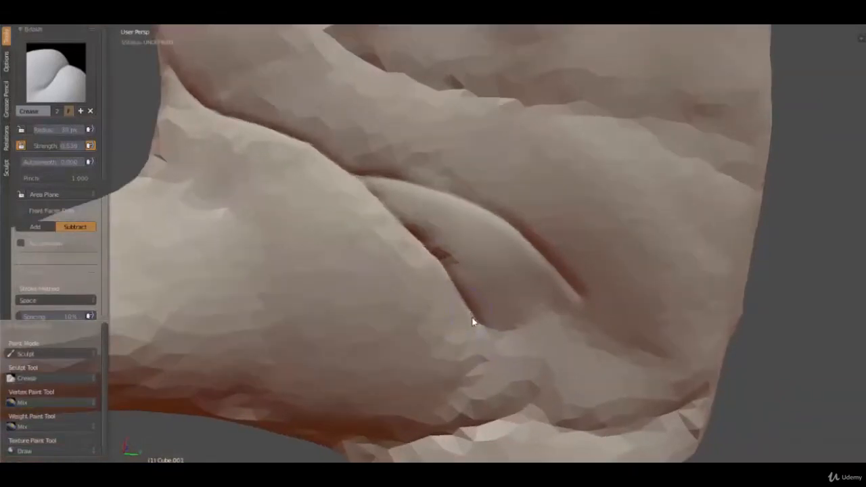
{"action": "scroll", "coordinate": [472, 321], "scroll_direction": "up", "scroll_amount": 2}
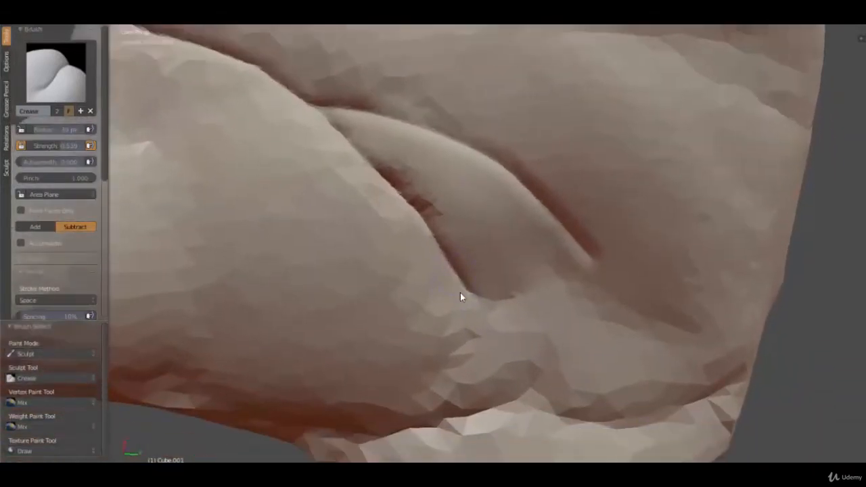
{"action": "mouse_move", "coordinate": [457, 274]}
{"action": "left_mouse_down"}
{"action": "mouse_move", "coordinate": [450, 345]}
{"action": "mouse_move", "coordinate": [466, 444]}
{"action": "left_mouse_up"}
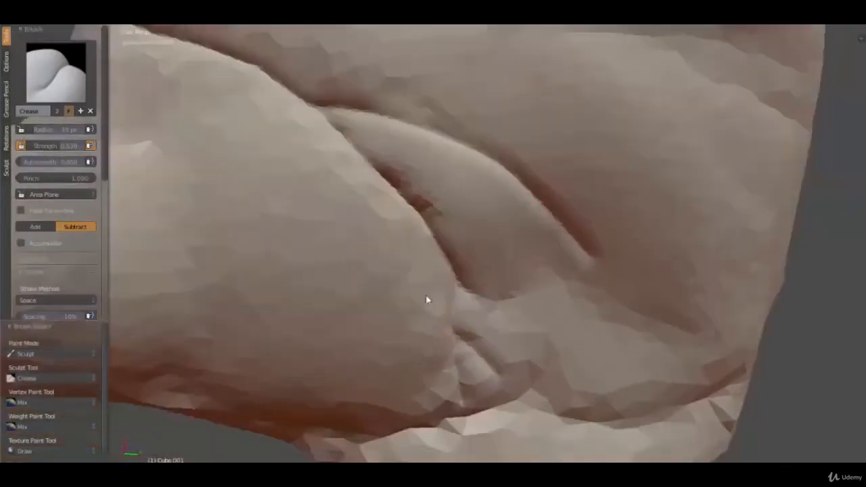
Switch to Clay Strips and smooth the crease ends near the heel of the palm and the ridge between both creases
{"action": "left_click", "coordinate": [64, 78]}
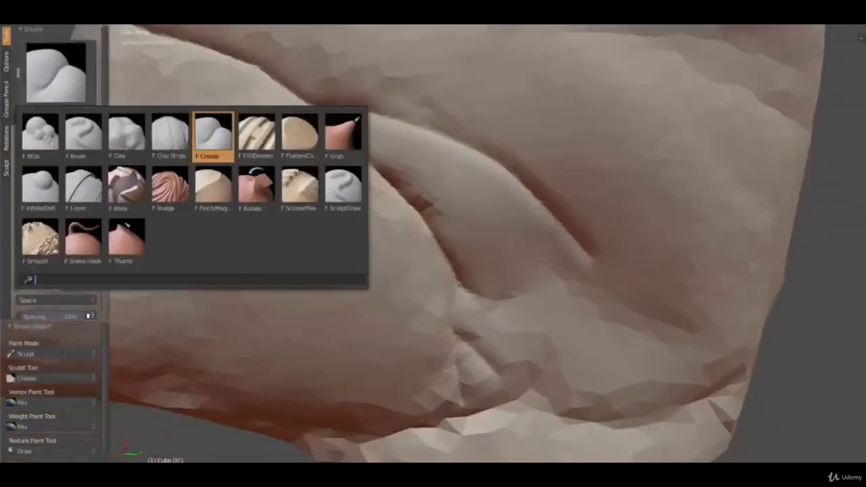
{"action": "left_click", "coordinate": [168, 135]}
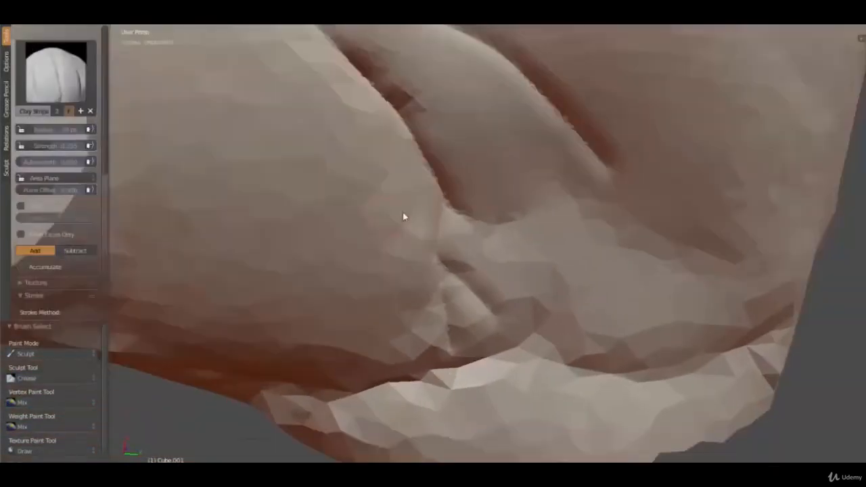
{"action": "key", "text": "s"}
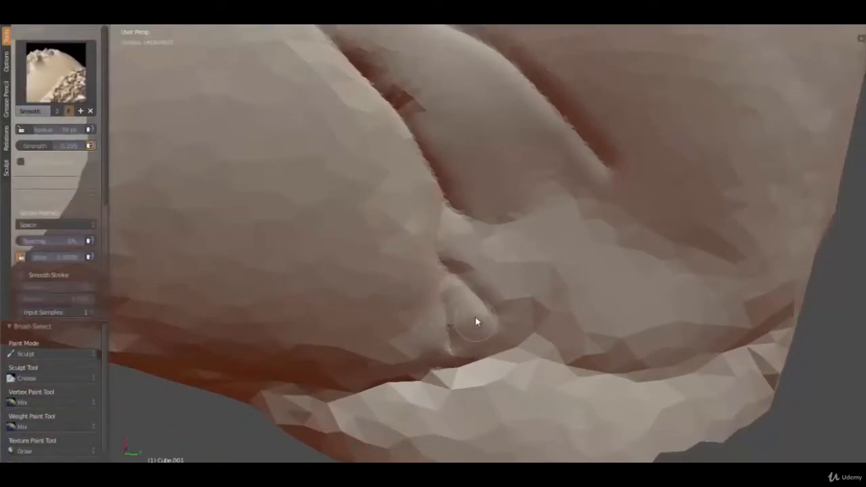
{"action": "left_click_drag", "start_coordinate": [507, 317], "coordinate": [512, 297], "text": "shift"}
{"action": "mouse_move", "coordinate": [476, 272]}
{"action": "left_mouse_down", "text": "shift"}
{"action": "mouse_move", "coordinate": [454, 256]}
{"action": "mouse_move", "coordinate": [452, 229]}
{"action": "mouse_move", "coordinate": [464, 235]}
{"action": "left_mouse_up", "text": "shift"}
{"action": "mouse_move", "coordinate": [439, 151]}
{"action": "left_mouse_down", "text": "shift"}
{"action": "mouse_move", "coordinate": [472, 210]}
{"action": "mouse_move", "coordinate": [518, 222]}
{"action": "mouse_move", "coordinate": [502, 213]}
{"action": "left_mouse_up", "text": "shift"}
{"action": "mouse_move", "coordinate": [458, 177]}
{"action": "middle_mouse_down"}
{"action": "mouse_move", "coordinate": [505, 253]}
{"action": "mouse_move", "coordinate": [418, 175]}
{"action": "middle_mouse_up"}
{"action": "mouse_move", "coordinate": [418, 175]}
{"action": "left_mouse_down", "text": "shift"}
{"action": "mouse_move", "coordinate": [418, 146]}
{"action": "mouse_move", "coordinate": [407, 143]}
{"action": "mouse_move", "coordinate": [468, 201]}
{"action": "mouse_move", "coordinate": [522, 288]}
{"action": "mouse_move", "coordinate": [483, 231]}
{"action": "left_mouse_up", "text": "shift"}
{"action": "mouse_move", "coordinate": [404, 156]}
{"action": "left_mouse_down", "text": "shift"}
{"action": "mouse_move", "coordinate": [501, 265]}
{"action": "mouse_move", "coordinate": [530, 339]}
{"action": "mouse_move", "coordinate": [538, 303]}
{"action": "mouse_move", "coordinate": [516, 342]}
{"action": "left_mouse_up", "text": "shift"}
{"action": "mouse_move", "coordinate": [490, 379]}
{"action": "left_mouse_down", "text": "shift"}
{"action": "mouse_move", "coordinate": [474, 348]}
{"action": "mouse_move", "coordinate": [479, 320]}
{"action": "mouse_move", "coordinate": [463, 274]}
{"action": "left_mouse_up", "text": "shift"}
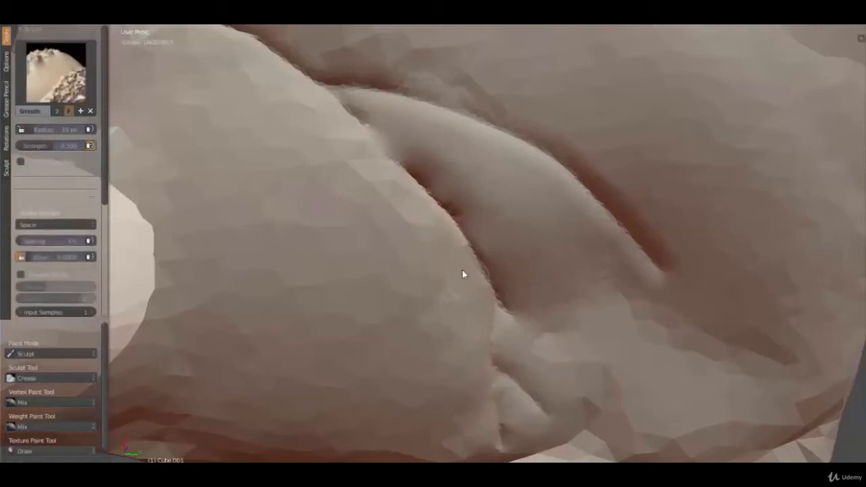
Smooth along the thumb mound crease from the web edge and down the branching middle palm crease
{"action": "mouse_move", "coordinate": [344, 140]}
{"action": "left_mouse_down", "text": "shift"}
{"action": "mouse_move", "coordinate": [335, 132]}
{"action": "mouse_move", "coordinate": [370, 158]}
{"action": "left_mouse_up", "text": "shift"}
{"action": "middle_click_drag", "start_coordinate": [329, 146], "coordinate": [436, 270], "text": "shift"}
{"action": "left_click_drag", "start_coordinate": [398, 201], "coordinate": [330, 168], "text": "shift"}
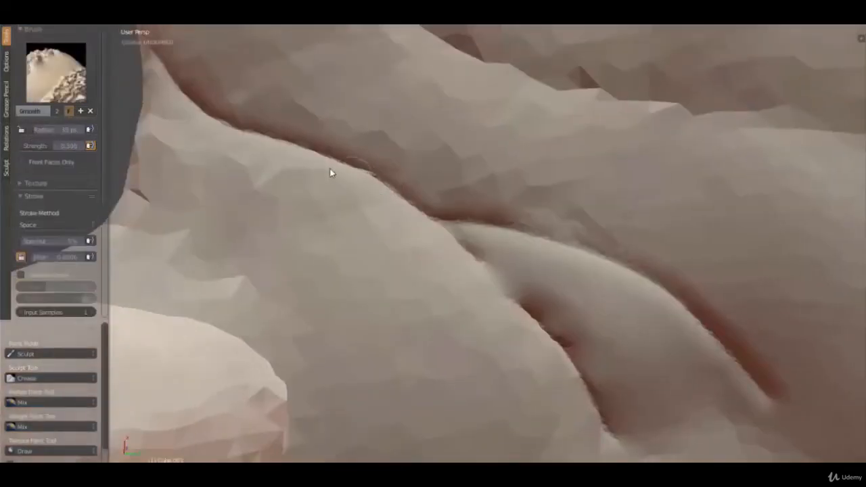
{"action": "left_click_drag", "start_coordinate": [159, 50], "coordinate": [248, 115], "text": "shift"}
{"action": "mouse_move", "coordinate": [326, 138]}
{"action": "left_mouse_down", "text": "shift"}
{"action": "mouse_move", "coordinate": [474, 199]}
{"action": "mouse_move", "coordinate": [574, 219]}
{"action": "left_mouse_up", "text": "shift"}
{"action": "mouse_move", "coordinate": [634, 245]}
{"action": "left_mouse_down", "text": "shift"}
{"action": "mouse_move", "coordinate": [716, 293]}
{"action": "mouse_move", "coordinate": [776, 370]}
{"action": "mouse_move", "coordinate": [663, 278]}
{"action": "mouse_move", "coordinate": [596, 245]}
{"action": "left_mouse_up", "text": "shift"}
{"action": "mouse_move", "coordinate": [606, 276]}
{"action": "left_mouse_down", "text": "shift"}
{"action": "mouse_move", "coordinate": [668, 318]}
{"action": "mouse_move", "coordinate": [753, 416]}
{"action": "mouse_move", "coordinate": [798, 425]}
{"action": "left_mouse_up", "text": "shift"}
{"action": "mouse_move", "coordinate": [775, 372]}
{"action": "left_mouse_down", "text": "shift"}
{"action": "mouse_move", "coordinate": [706, 291]}
{"action": "mouse_move", "coordinate": [707, 306]}
{"action": "left_mouse_up", "text": "shift"}
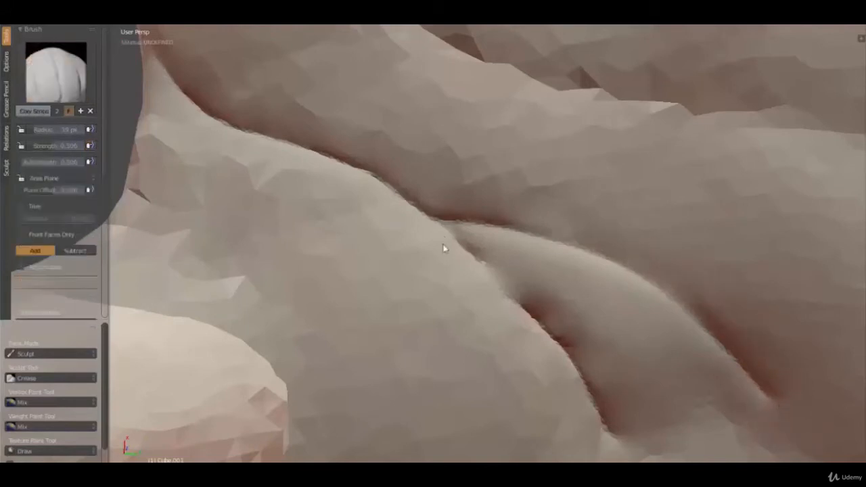
Re-carve the branching middle palm crease more sharply with the Crease brush, then switch to the Clay brush
{"action": "scroll", "coordinate": [444, 250], "scroll_direction": "down", "scroll_amount": 1}
{"action": "key", "text": "shift+c"}
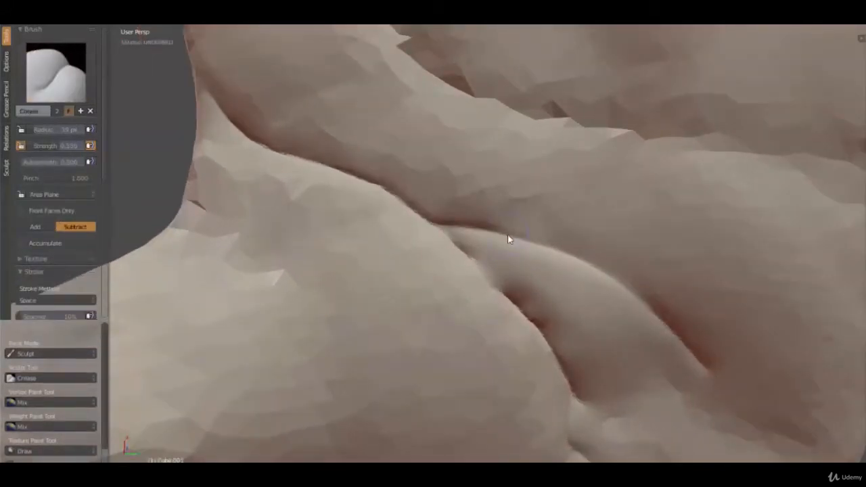
{"action": "left_click_drag", "start_coordinate": [570, 262], "coordinate": [681, 326]}
{"action": "key", "text": "c"}
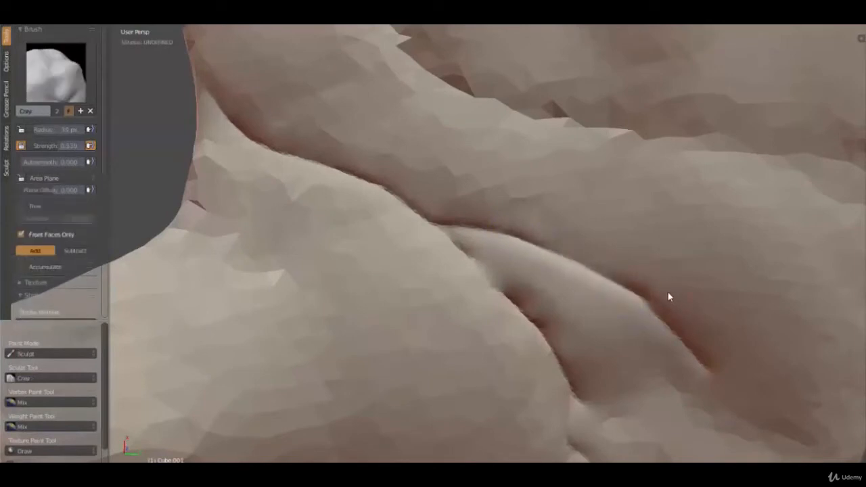
Refine and smooth the lower end of the middle palm crease and the neighbouring stretch of the thumb mound crease
{"action": "key", "text": "s"}
{"action": "mouse_move", "coordinate": [649, 273]}
{"action": "left_mouse_down", "text": "shift"}
{"action": "mouse_move", "coordinate": [744, 372]}
{"action": "mouse_move", "coordinate": [738, 396]}
{"action": "left_mouse_up", "text": "shift"}
{"action": "left_click_drag", "start_coordinate": [691, 372], "coordinate": [589, 291], "text": "shift"}
{"action": "mouse_move", "coordinate": [562, 287]}
{"action": "left_mouse_down", "text": "shift"}
{"action": "mouse_move", "coordinate": [543, 282]}
{"action": "mouse_move", "coordinate": [532, 323]}
{"action": "left_mouse_up", "text": "shift"}
{"action": "key", "text": "shift+c"}
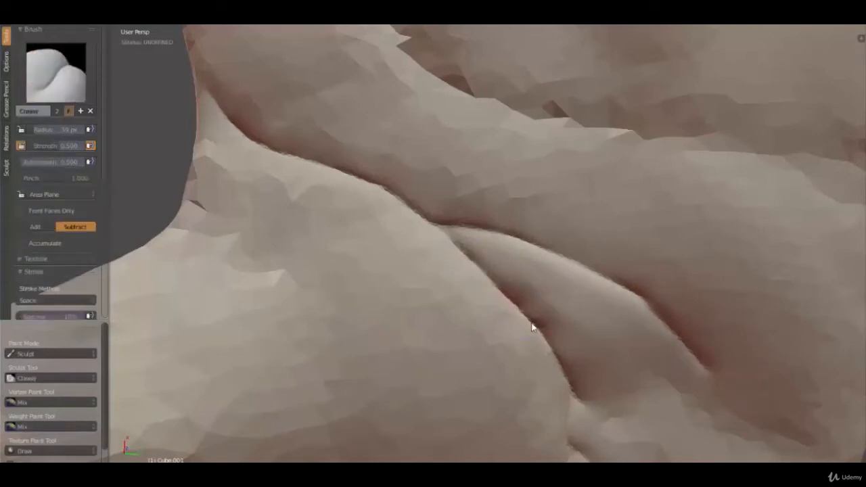
{"action": "key", "text": "c"}
{"action": "mouse_move", "coordinate": [489, 264]}
{"action": "left_mouse_down", "text": "shift"}
{"action": "mouse_move", "coordinate": [588, 321]}
{"action": "mouse_move", "coordinate": [575, 338]}
{"action": "left_mouse_up", "text": "shift"}
Carve the upper palm line from between the index and middle fingers across toward the little finger side with the Crease brush
{"action": "scroll", "coordinate": [529, 296], "scroll_direction": "down", "scroll_amount": 3}
{"action": "scroll", "coordinate": [528, 296], "scroll_direction": "up", "scroll_amount": 1}
{"action": "scroll", "coordinate": [529, 304], "scroll_direction": "down", "scroll_amount": 3}
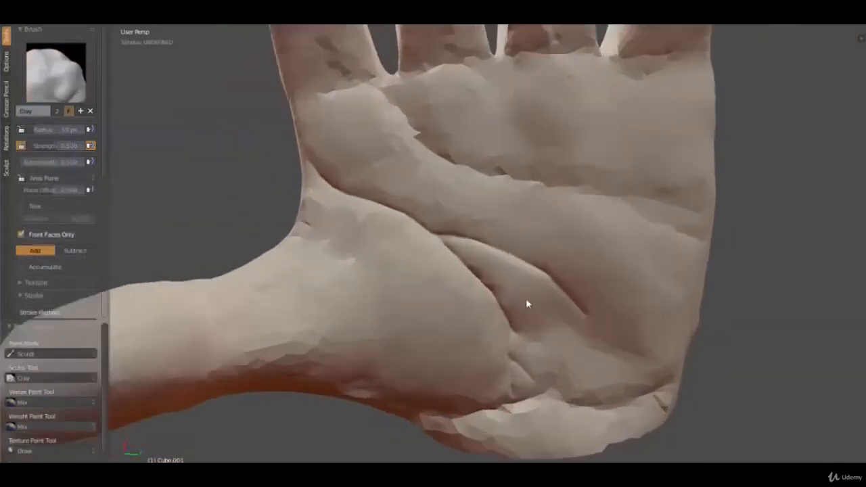
{"action": "scroll", "coordinate": [426, 212], "scroll_direction": "up", "scroll_amount": 4}
{"action": "key", "text": "shift+c"}
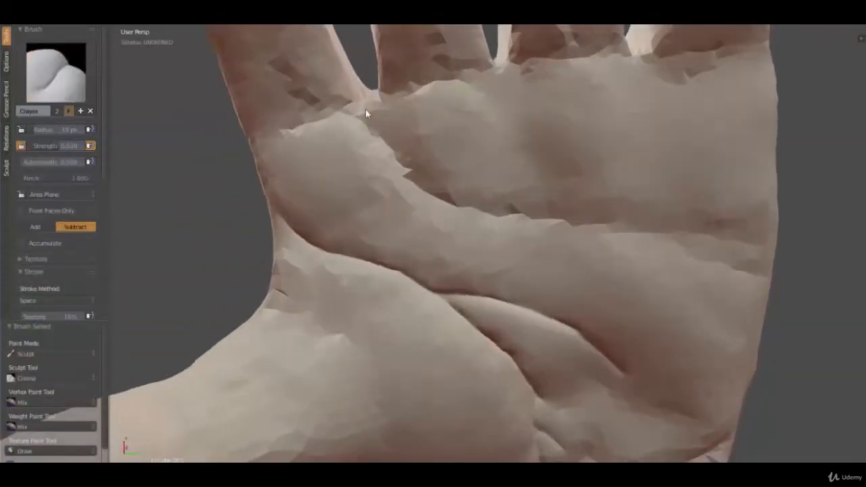
{"action": "mouse_move", "coordinate": [369, 123]}
{"action": "left_mouse_down"}
{"action": "mouse_move", "coordinate": [460, 225]}
{"action": "mouse_move", "coordinate": [505, 234]}
{"action": "mouse_move", "coordinate": [587, 222]}
{"action": "mouse_move", "coordinate": [792, 239]}
{"action": "left_mouse_up"}
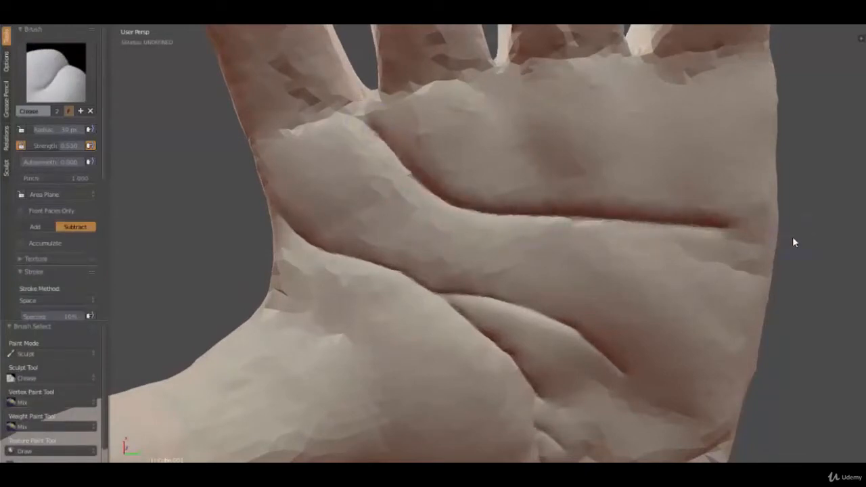
Carve a short crease below the upper palm line's outer end and extend the line to the hand's edge
{"action": "mouse_move", "coordinate": [793, 238]}
{"action": "middle_mouse_down"}
{"action": "mouse_move", "coordinate": [629, 298]}
{"action": "mouse_move", "coordinate": [668, 327]}
{"action": "mouse_move", "coordinate": [635, 342]}
{"action": "mouse_move", "coordinate": [644, 331]}
{"action": "middle_mouse_up"}
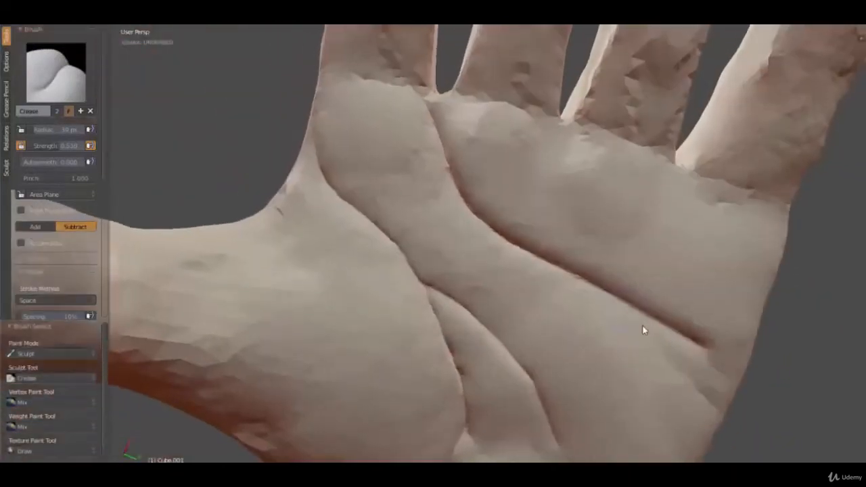
{"action": "left_click_drag", "start_coordinate": [660, 341], "coordinate": [729, 421]}
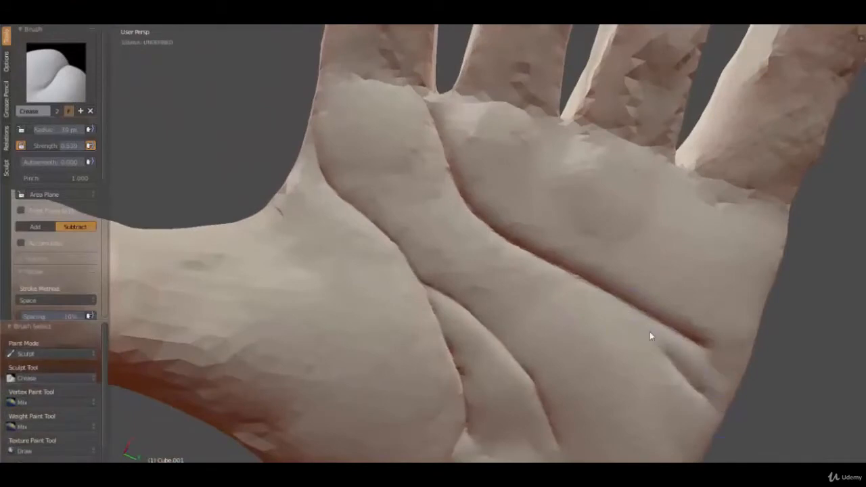
{"action": "middle_click_drag", "start_coordinate": [566, 234], "coordinate": [633, 311]}
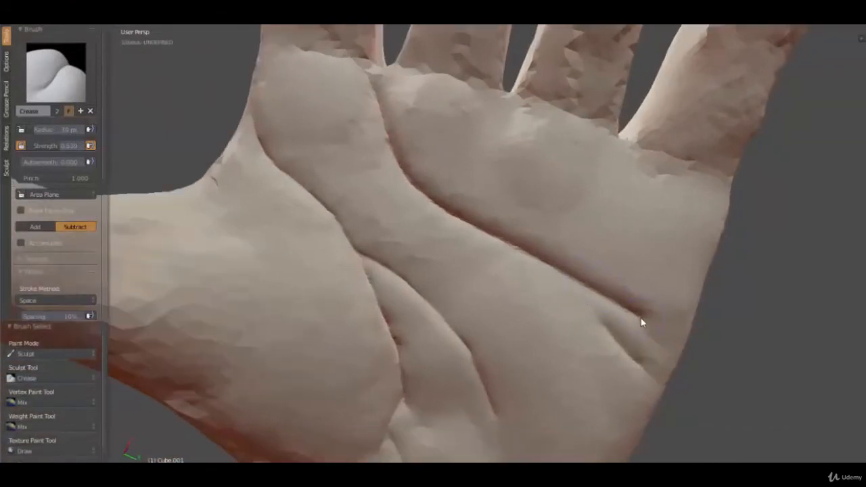
{"action": "left_click_drag", "start_coordinate": [642, 322], "coordinate": [711, 331]}
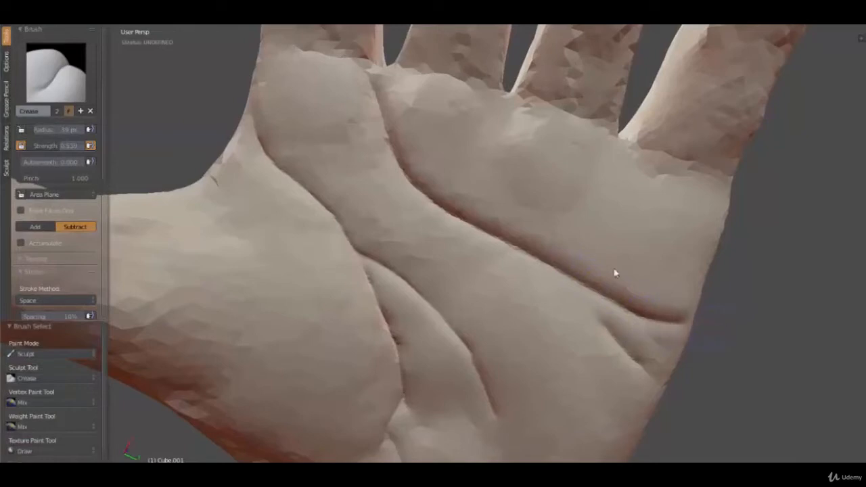
Smooth the upper palm line along its whole length and the short crease beneath its outer end
{"action": "key", "text": "s"}
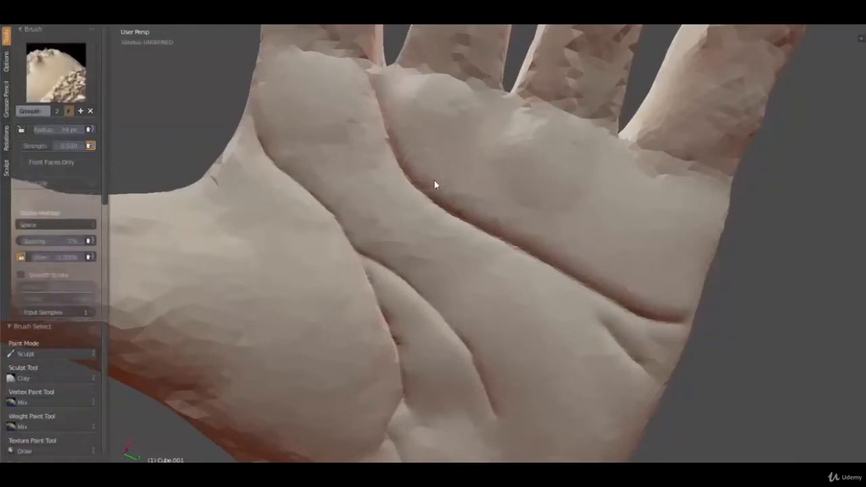
{"action": "key", "text": "c"}
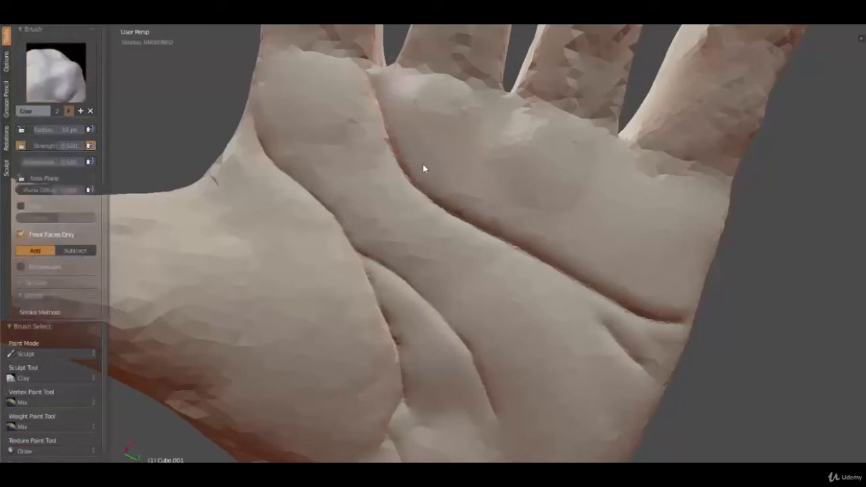
{"action": "key", "text": "s"}
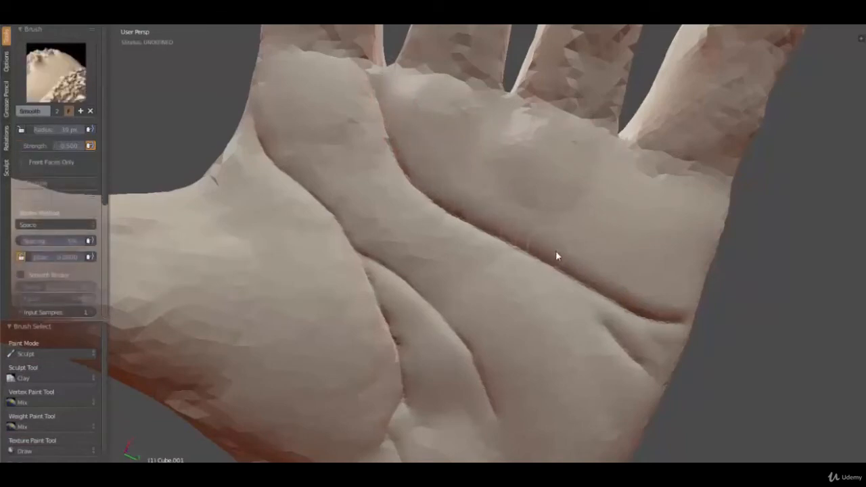
{"action": "mouse_move", "coordinate": [660, 306]}
{"action": "left_mouse_down", "text": "shift"}
{"action": "mouse_move", "coordinate": [694, 311]}
{"action": "mouse_move", "coordinate": [597, 272]}
{"action": "left_mouse_up", "text": "shift"}
{"action": "mouse_move", "coordinate": [500, 223]}
{"action": "left_mouse_down", "text": "shift"}
{"action": "mouse_move", "coordinate": [379, 140]}
{"action": "mouse_move", "coordinate": [352, 99]}
{"action": "mouse_move", "coordinate": [367, 145]}
{"action": "left_mouse_up", "text": "shift"}
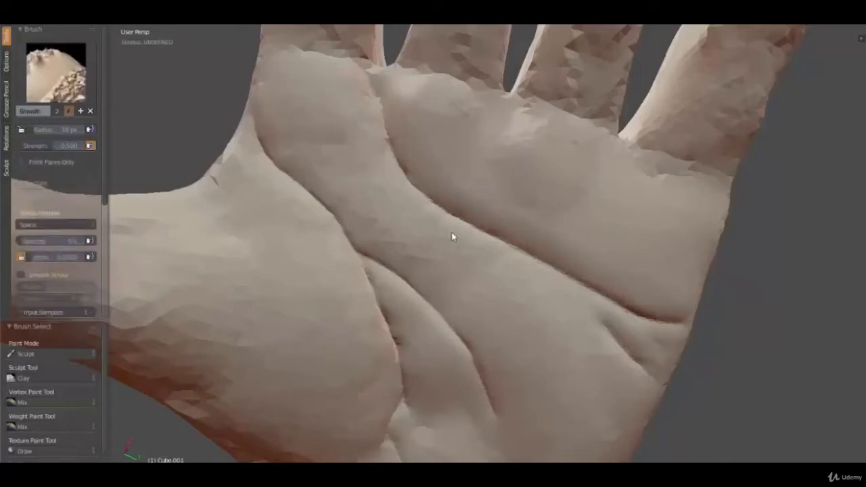
{"action": "left_click_drag", "start_coordinate": [561, 292], "coordinate": [591, 305], "text": "shift"}
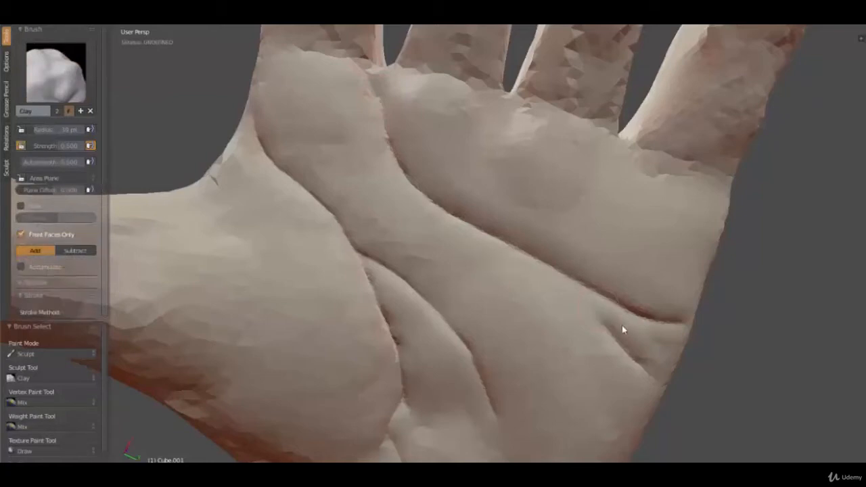
{"action": "left_click_drag", "start_coordinate": [627, 330], "coordinate": [666, 359], "text": "shift"}
Carve the creases across the bases of the middle and index fingers with the Crease brush
{"action": "scroll", "coordinate": [531, 331], "scroll_direction": "down", "scroll_amount": 4}
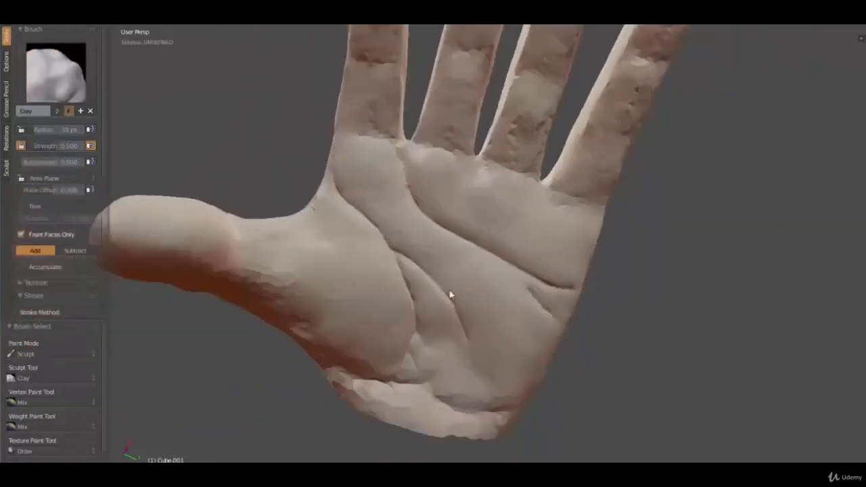
{"action": "middle_click_drag", "start_coordinate": [450, 291], "coordinate": [410, 258]}
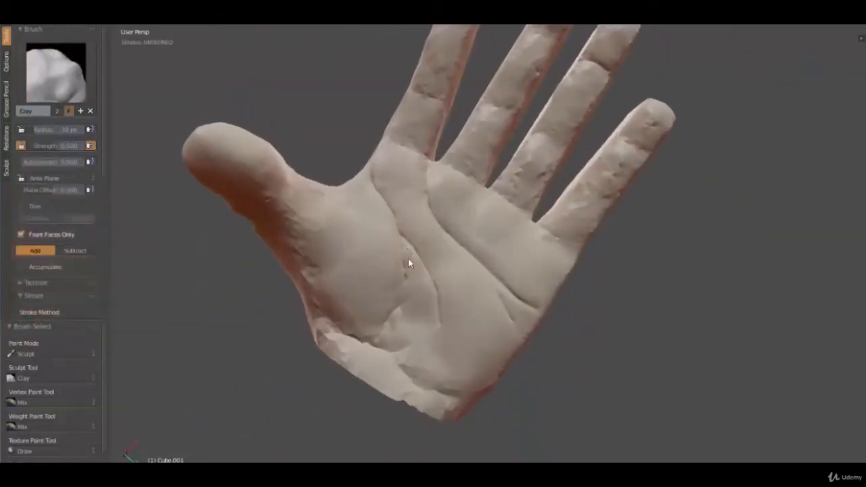
{"action": "scroll", "coordinate": [413, 267], "scroll_direction": "up", "scroll_amount": 5}
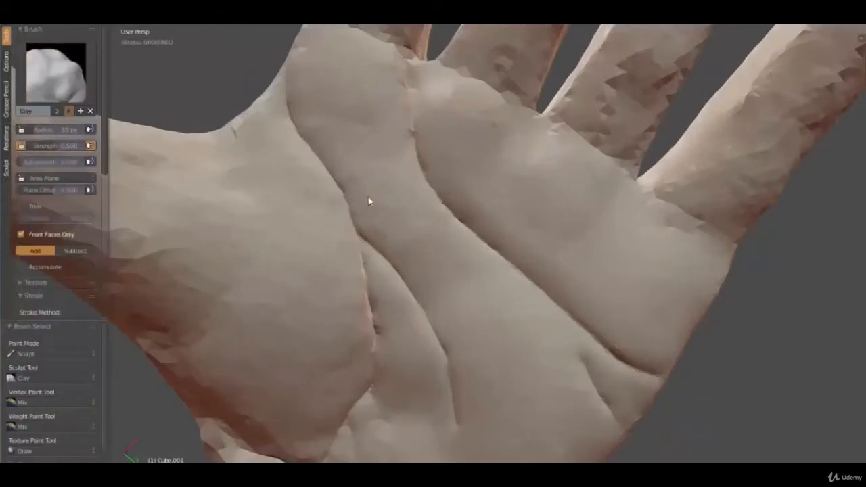
{"action": "mouse_move", "coordinate": [422, 198]}
{"action": "middle_mouse_down"}
{"action": "mouse_move", "coordinate": [391, 300]}
{"action": "mouse_move", "coordinate": [422, 286]}
{"action": "mouse_move", "coordinate": [418, 333]}
{"action": "mouse_move", "coordinate": [286, 274]}
{"action": "middle_mouse_up"}
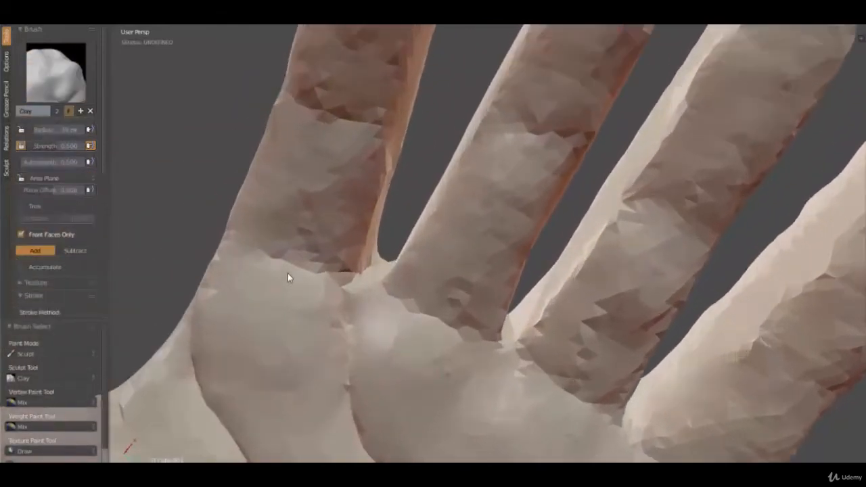
{"action": "mouse_move", "coordinate": [393, 293]}
{"action": "left_mouse_down"}
{"action": "mouse_move", "coordinate": [468, 338]}
{"action": "mouse_move", "coordinate": [530, 360]}
{"action": "mouse_move", "coordinate": [522, 362]}
{"action": "left_mouse_up"}
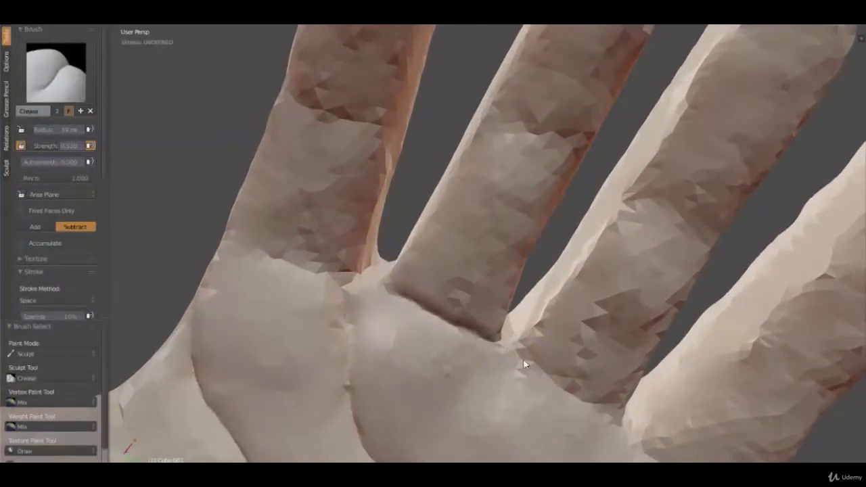
{"action": "left_click_drag", "start_coordinate": [293, 257], "coordinate": [397, 299]}
{"action": "middle_click_drag", "start_coordinate": [480, 210], "coordinate": [420, 272]}
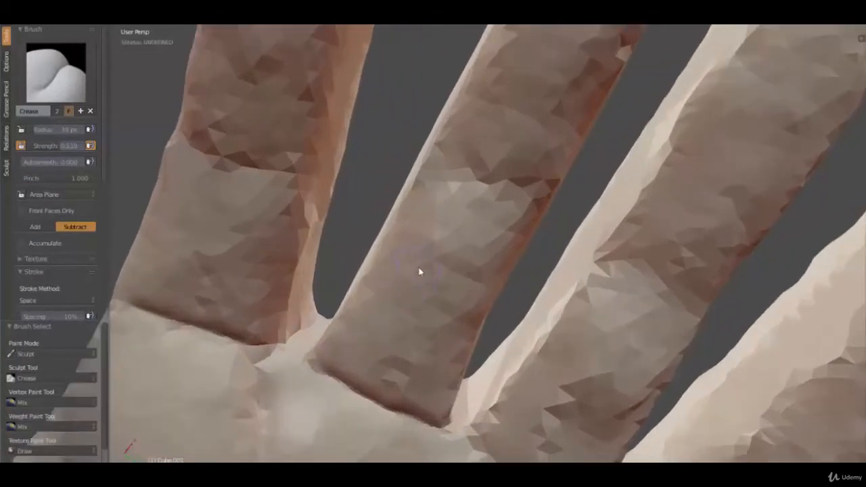
Carve a crease across the palm side of the middle finger at its first joint above the base
{"action": "scroll", "coordinate": [467, 175], "scroll_direction": "down", "scroll_amount": 7}
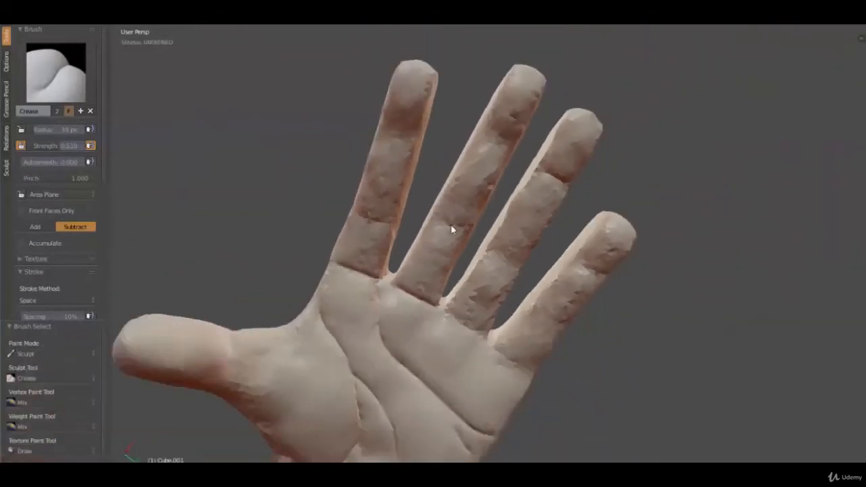
{"action": "scroll", "coordinate": [451, 227], "scroll_direction": "up", "scroll_amount": 3}
{"action": "mouse_move", "coordinate": [446, 215]}
{"action": "middle_mouse_down"}
{"action": "mouse_move", "coordinate": [517, 262]}
{"action": "mouse_move", "coordinate": [532, 296]}
{"action": "mouse_move", "coordinate": [517, 216]}
{"action": "middle_mouse_up"}
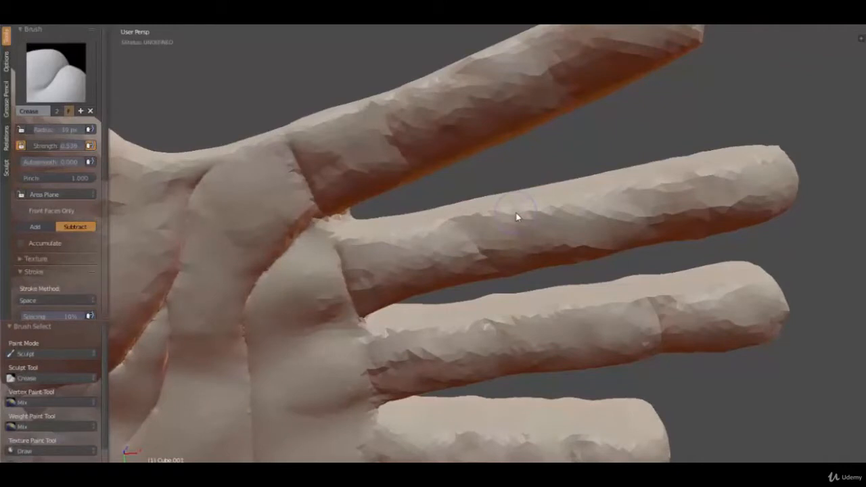
{"action": "mouse_move", "coordinate": [516, 217]}
{"action": "middle_mouse_down"}
{"action": "mouse_move", "coordinate": [515, 249]}
{"action": "mouse_move", "coordinate": [490, 251]}
{"action": "mouse_move", "coordinate": [495, 241]}
{"action": "middle_mouse_up"}
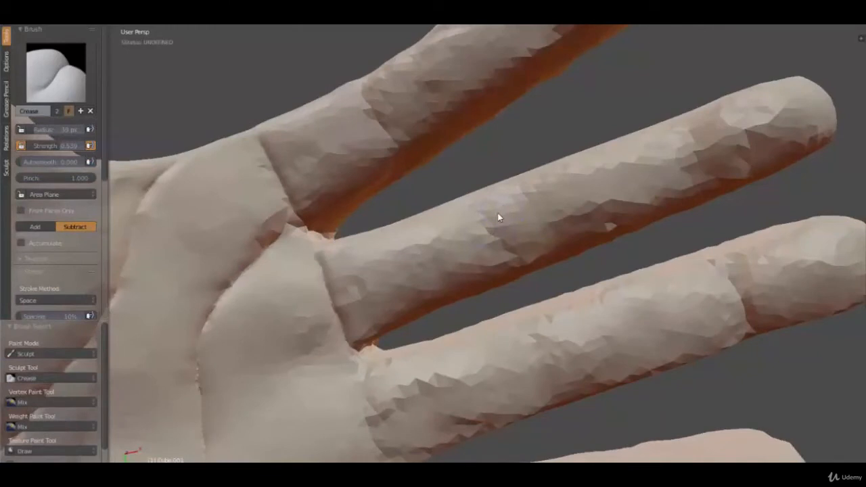
{"action": "left_click_drag", "start_coordinate": [486, 210], "coordinate": [523, 299]}
{"action": "scroll", "coordinate": [523, 271], "scroll_direction": "up", "scroll_amount": 1}
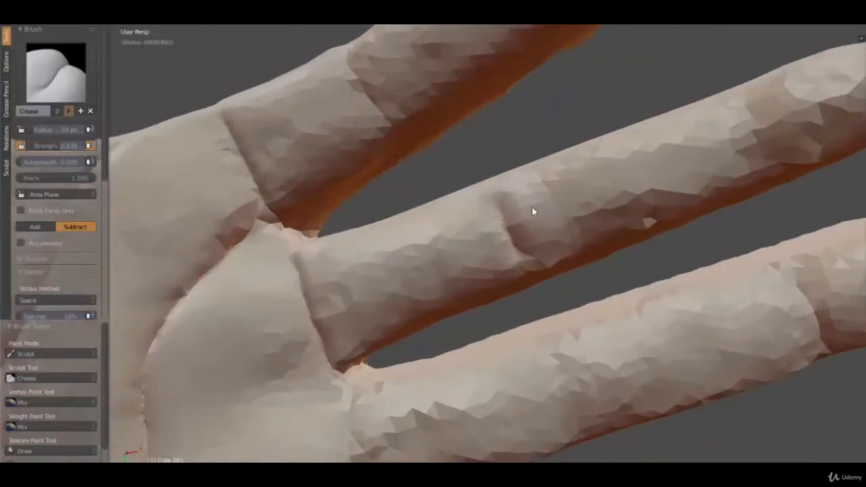
Carve a crease on each side of the middle finger's first-joint crease and work over the joint with the Clay brush
{"action": "mouse_move", "coordinate": [533, 212]}
{"action": "left_mouse_down"}
{"action": "mouse_move", "coordinate": [535, 237]}
{"action": "mouse_move", "coordinate": [522, 258]}
{"action": "left_mouse_up"}
{"action": "left_click_drag", "start_coordinate": [480, 280], "coordinate": [508, 300]}
{"action": "key", "text": "c"}
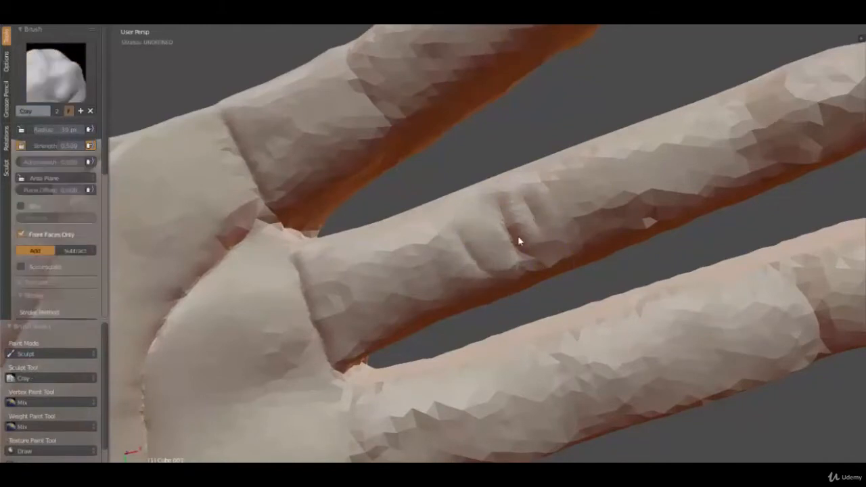
{"action": "left_click_drag", "start_coordinate": [520, 241], "coordinate": [505, 190]}
{"action": "mouse_move", "coordinate": [445, 249]}
{"action": "middle_mouse_down"}
{"action": "mouse_move", "coordinate": [420, 264]}
{"action": "mouse_move", "coordinate": [416, 238]}
{"action": "mouse_move", "coordinate": [391, 218]}
{"action": "middle_mouse_up"}
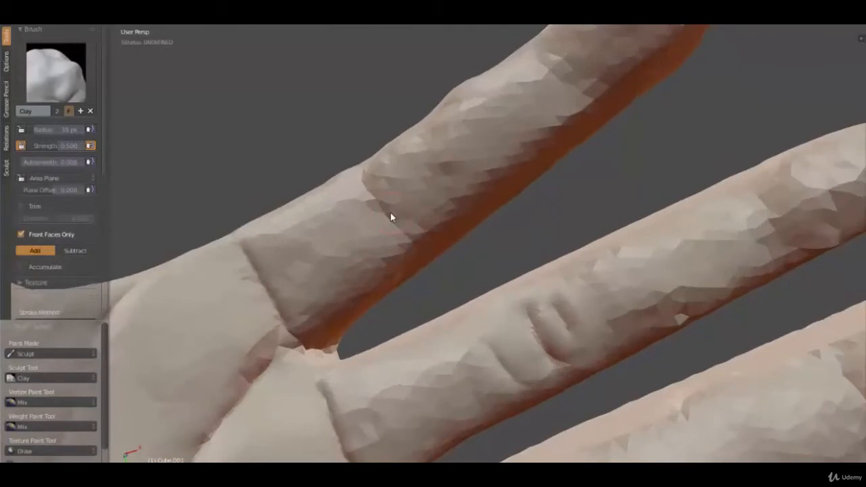
Carve creases across the palm side of the index finger's first joint with the Crease brush and smooth their upper end
{"action": "key", "text": "shift+c"}
{"action": "mouse_move", "coordinate": [380, 188]}
{"action": "left_mouse_down"}
{"action": "mouse_move", "coordinate": [405, 233]}
{"action": "mouse_move", "coordinate": [431, 257]}
{"action": "mouse_move", "coordinate": [441, 242]}
{"action": "left_mouse_up"}
{"action": "mouse_move", "coordinate": [418, 179]}
{"action": "left_mouse_down"}
{"action": "mouse_move", "coordinate": [445, 227]}
{"action": "mouse_move", "coordinate": [398, 224]}
{"action": "left_mouse_up"}
{"action": "left_click_drag", "start_coordinate": [374, 196], "coordinate": [414, 276]}
{"action": "left_click_drag", "start_coordinate": [410, 183], "coordinate": [405, 178], "text": "shift"}
{"action": "key", "text": "v"}
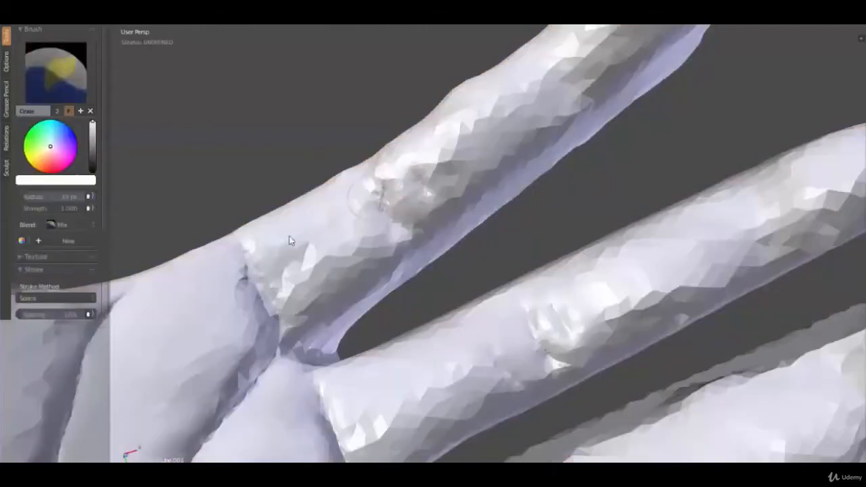
Return to Sculpt Mode and re-enable Dyntopo, accepting the vertex data warning
{"action": "left_click", "coordinate": [134, 459]}
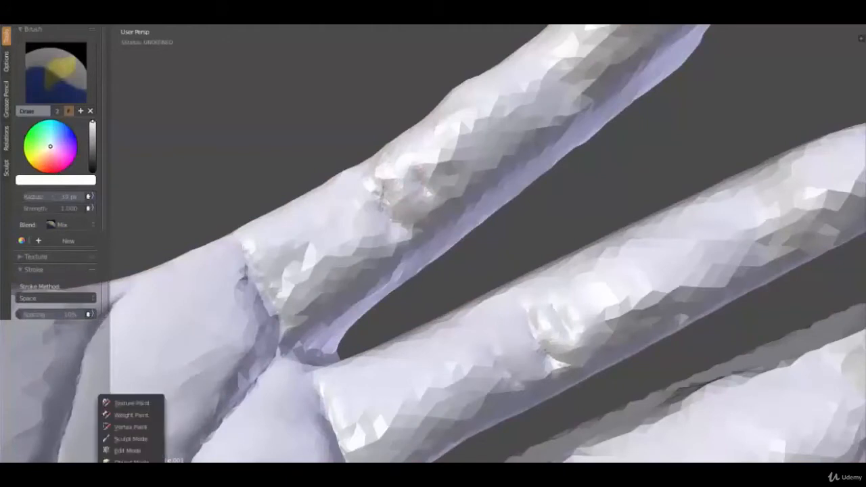
{"action": "left_click", "coordinate": [132, 440]}
{"action": "scroll", "coordinate": [60, 280], "scroll_direction": "down", "scroll_amount": 8}
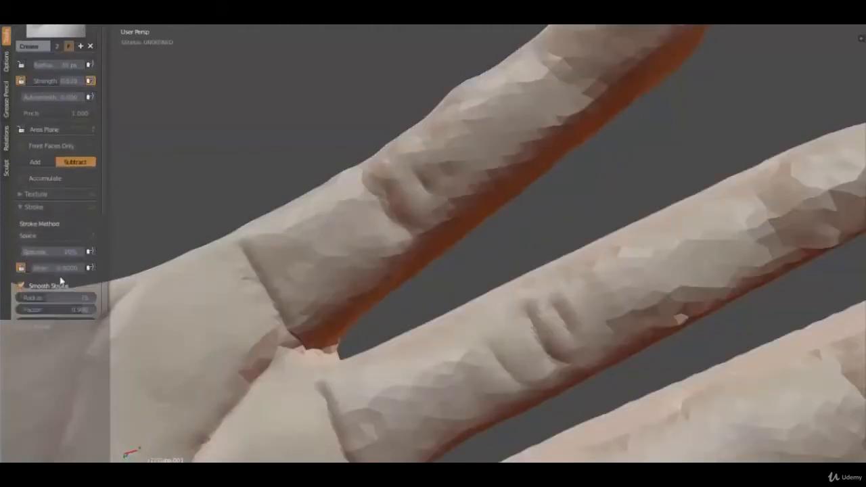
{"action": "left_click", "coordinate": [59, 220]}
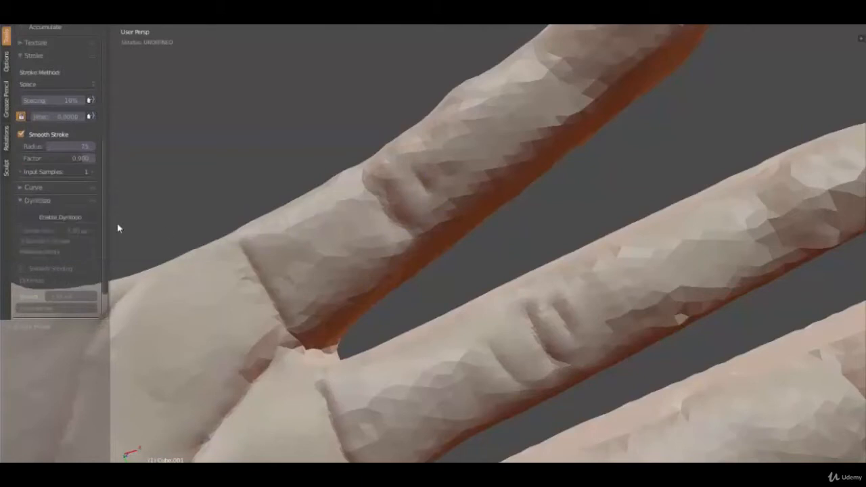
{"action": "left_click", "coordinate": [81, 219]}
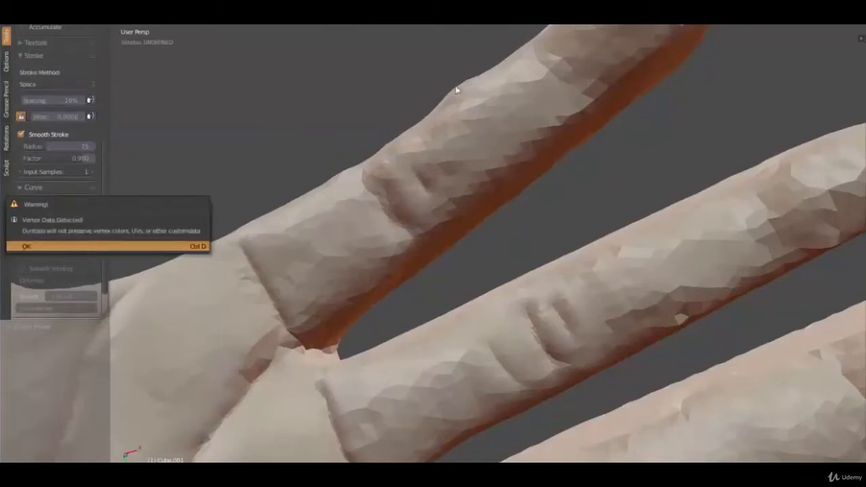
{"action": "key", "text": "Return"}
Choose the Clay Strips brush and smooth around the creases at the index finger's first joint
{"action": "scroll", "coordinate": [386, 181], "scroll_direction": "up", "scroll_amount": 2}
{"action": "scroll", "coordinate": [28, 105], "scroll_direction": "up", "scroll_amount": 8}
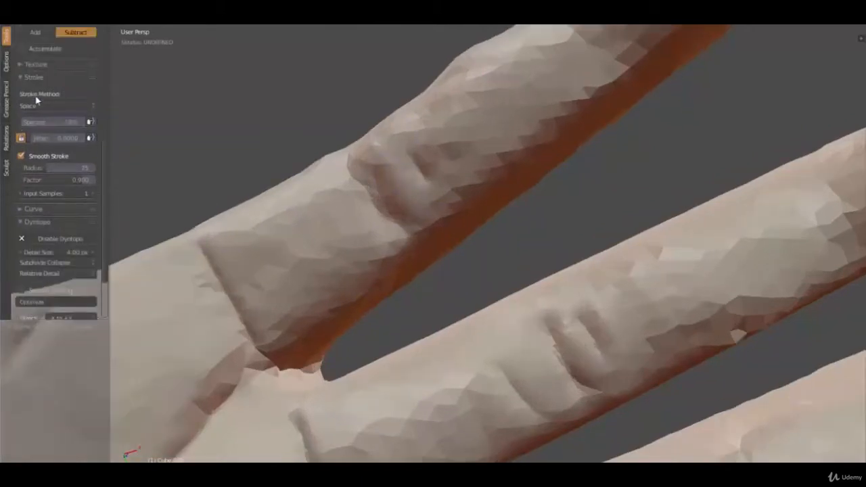
{"action": "left_click", "coordinate": [59, 75]}
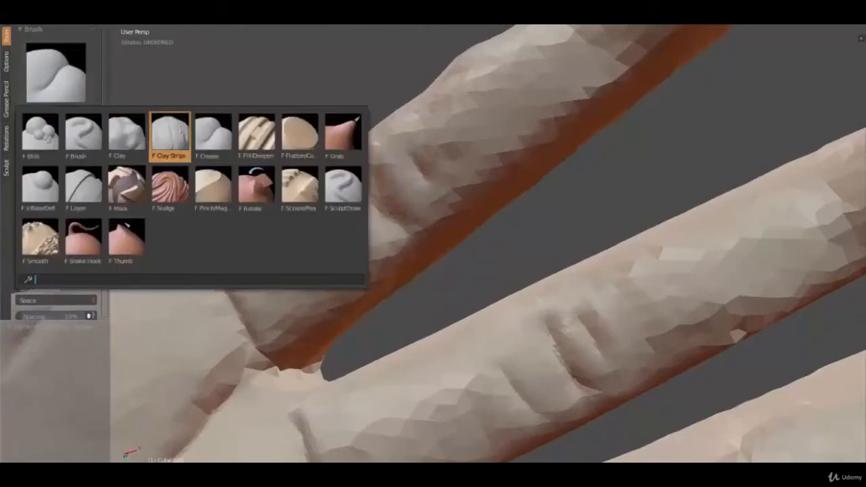
{"action": "left_click", "coordinate": [180, 130]}
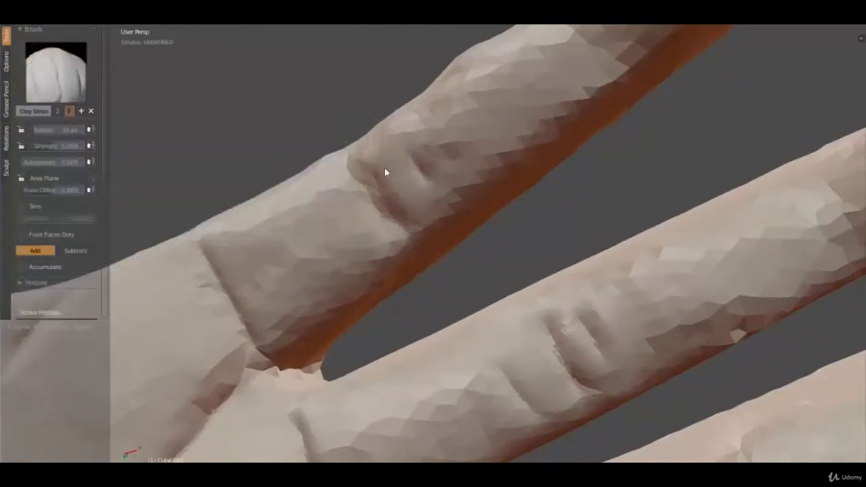
{"action": "mouse_move", "coordinate": [414, 194]}
{"action": "left_mouse_down", "text": "shift"}
{"action": "mouse_move", "coordinate": [423, 195]}
{"action": "mouse_move", "coordinate": [399, 191]}
{"action": "mouse_move", "coordinate": [410, 206]}
{"action": "left_mouse_up", "text": "shift"}
{"action": "mouse_move", "coordinate": [439, 174]}
{"action": "left_mouse_down", "text": "shift"}
{"action": "mouse_move", "coordinate": [451, 184]}
{"action": "mouse_move", "coordinate": [440, 142]}
{"action": "mouse_move", "coordinate": [359, 170]}
{"action": "left_mouse_up", "text": "shift"}
{"action": "left_click_drag", "start_coordinate": [371, 210], "coordinate": [348, 183], "text": "shift"}
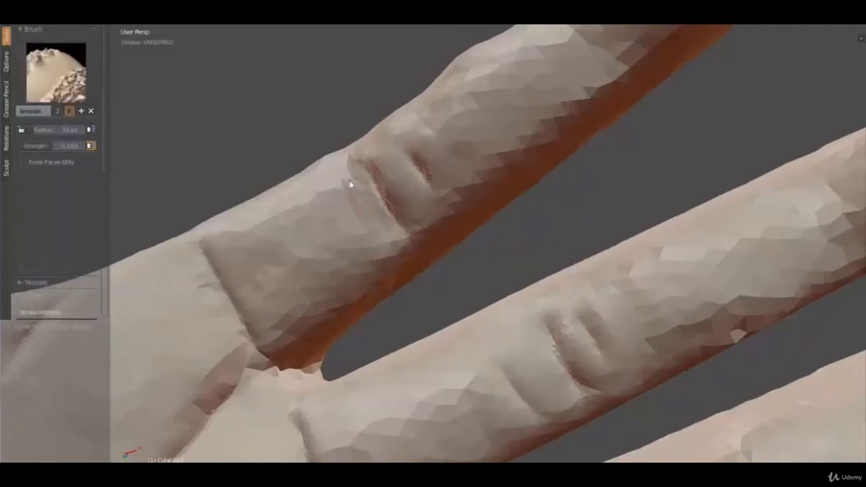
Build up and smooth the fold between the two upper creases at the middle finger's first joint with Clay Strips
{"action": "scroll", "coordinate": [495, 332], "scroll_direction": "down", "scroll_amount": 2}
{"action": "scroll", "coordinate": [467, 286], "scroll_direction": "up", "scroll_amount": 3}
{"action": "mouse_move", "coordinate": [495, 332]}
{"action": "middle_mouse_down", "text": "shift"}
{"action": "mouse_move", "coordinate": [467, 286]}
{"action": "mouse_move", "coordinate": [367, 232]}
{"action": "middle_mouse_up", "text": "shift"}
{"action": "left_click_drag", "start_coordinate": [407, 196], "coordinate": [445, 270]}
{"action": "left_click_drag", "start_coordinate": [403, 188], "coordinate": [400, 183], "text": "shift"}
{"action": "left_click_drag", "start_coordinate": [445, 264], "coordinate": [401, 202], "text": "shift"}
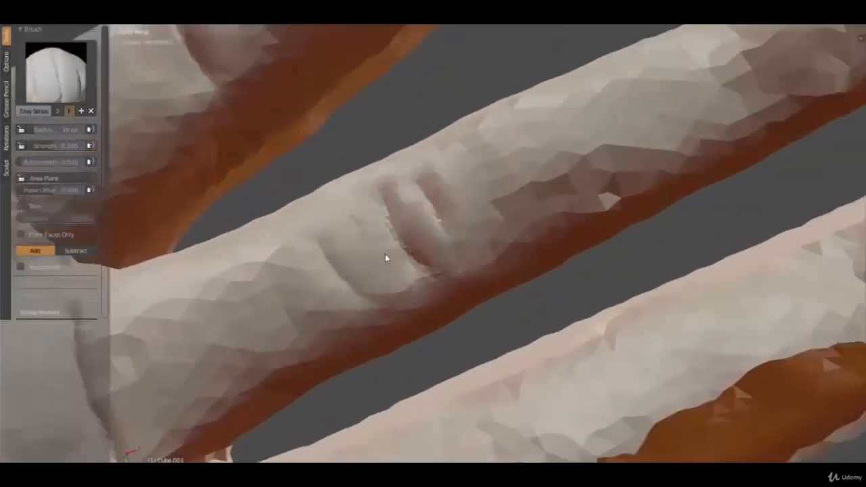
Shape and smooth the middle finger's skin between the main first-joint crease and the crease nearer the palm
{"action": "left_click_drag", "start_coordinate": [400, 295], "coordinate": [350, 194]}
{"action": "mouse_move", "coordinate": [390, 281]}
{"action": "left_mouse_down", "text": "shift"}
{"action": "mouse_move", "coordinate": [394, 289]}
{"action": "mouse_move", "coordinate": [346, 225]}
{"action": "left_mouse_up", "text": "shift"}
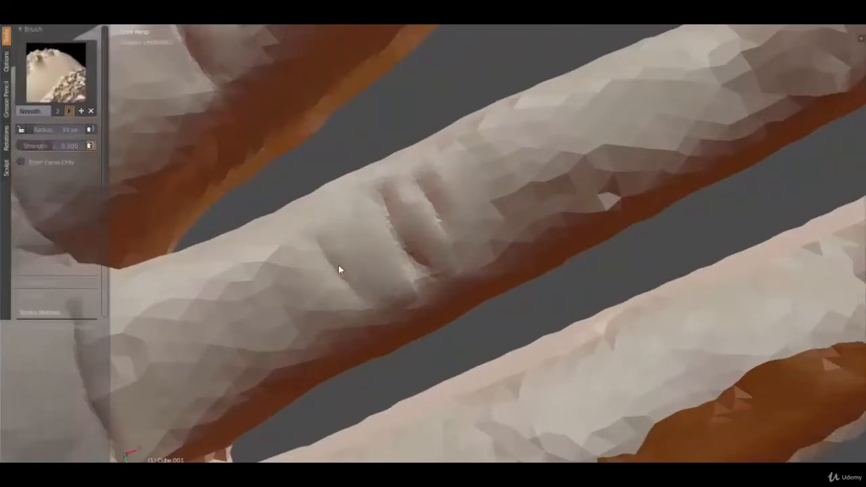
{"action": "mouse_move", "coordinate": [319, 226]}
{"action": "left_mouse_down"}
{"action": "mouse_move", "coordinate": [352, 262]}
{"action": "mouse_move", "coordinate": [332, 245]}
{"action": "left_mouse_up"}
{"action": "scroll", "coordinate": [390, 253], "scroll_direction": "down", "scroll_amount": 3}
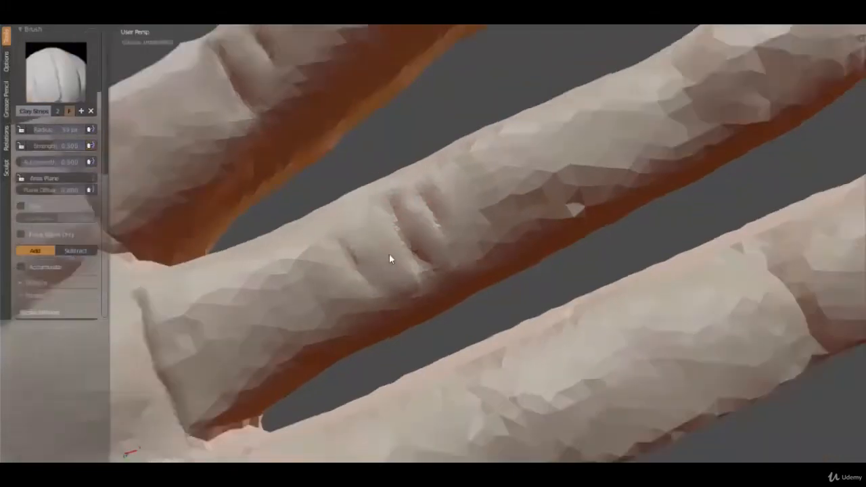
Sculpt folds across the middle finger's joint nearest the tip with Clay Strips and smooth the upper one
{"action": "middle_click_drag", "start_coordinate": [522, 186], "coordinate": [377, 244], "text": "shift"}
{"action": "scroll", "coordinate": [438, 185], "scroll_direction": "up", "scroll_amount": 2}
{"action": "scroll", "coordinate": [438, 186], "scroll_direction": "down", "scroll_amount": 3}
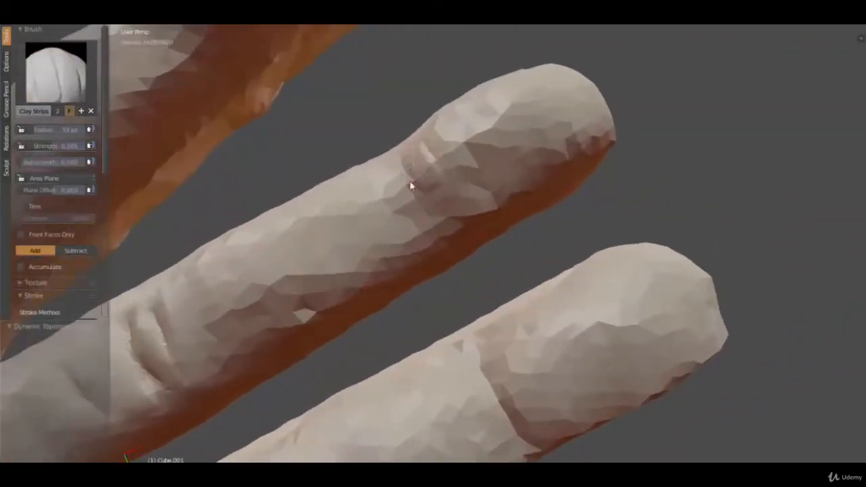
{"action": "left_click_drag", "start_coordinate": [412, 186], "coordinate": [428, 232]}
{"action": "mouse_move", "coordinate": [389, 172]}
{"action": "left_mouse_down"}
{"action": "mouse_move", "coordinate": [431, 248]}
{"action": "mouse_move", "coordinate": [387, 164]}
{"action": "mouse_move", "coordinate": [441, 237]}
{"action": "mouse_move", "coordinate": [437, 227]}
{"action": "left_mouse_up"}
{"action": "left_click_drag", "start_coordinate": [427, 158], "coordinate": [448, 238], "text": "shift"}
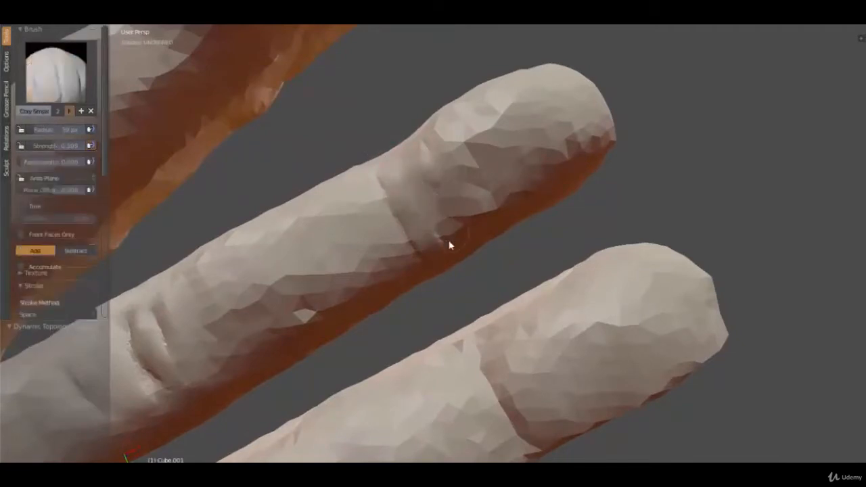
Add another strip just below the middle finger's fingertip-joint crease and smooth it into the finger
{"action": "left_click_drag", "start_coordinate": [373, 210], "coordinate": [392, 261]}
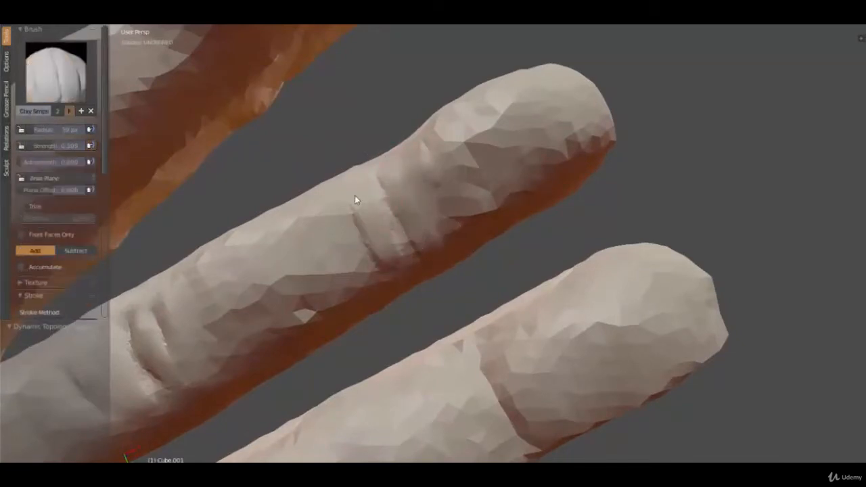
{"action": "mouse_move", "coordinate": [358, 209]}
{"action": "left_mouse_down", "text": "shift"}
{"action": "mouse_move", "coordinate": [381, 261]}
{"action": "mouse_move", "coordinate": [369, 234]}
{"action": "mouse_move", "coordinate": [402, 260]}
{"action": "mouse_move", "coordinate": [394, 252]}
{"action": "left_mouse_up", "text": "shift"}
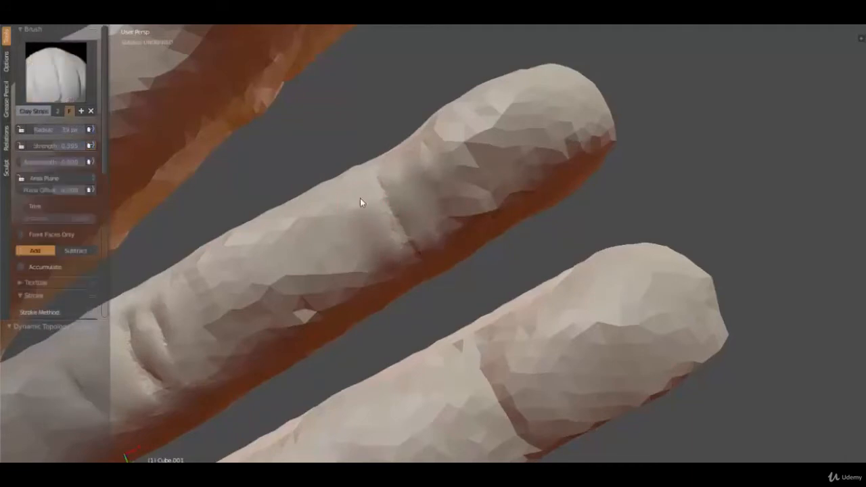
{"action": "left_click_drag", "start_coordinate": [357, 197], "coordinate": [398, 242], "text": "shift"}
Build raised folds across the ring finger's joint nearest the tip with the Clay Strips brush
{"action": "scroll", "coordinate": [431, 228], "scroll_direction": "down", "scroll_amount": 7}
{"action": "middle_click_drag", "start_coordinate": [426, 207], "coordinate": [466, 271]}
{"action": "middle_click_drag", "start_coordinate": [477, 209], "coordinate": [421, 267]}
{"action": "scroll", "coordinate": [432, 292], "scroll_direction": "up", "scroll_amount": 6}
{"action": "scroll", "coordinate": [439, 310], "scroll_direction": "down", "scroll_amount": 2}
{"action": "scroll", "coordinate": [424, 210], "scroll_direction": "up", "scroll_amount": 1}
{"action": "scroll", "coordinate": [421, 267], "scroll_direction": "up", "scroll_amount": 3}
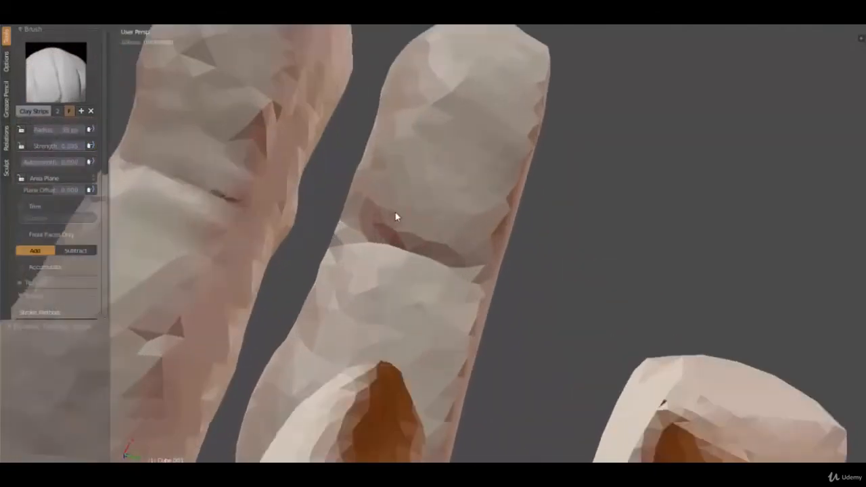
{"action": "mouse_move", "coordinate": [365, 234]}
{"action": "left_mouse_down"}
{"action": "mouse_move", "coordinate": [460, 264]}
{"action": "mouse_move", "coordinate": [391, 239]}
{"action": "mouse_move", "coordinate": [436, 253]}
{"action": "mouse_move", "coordinate": [412, 207]}
{"action": "mouse_move", "coordinate": [472, 224]}
{"action": "mouse_move", "coordinate": [386, 204]}
{"action": "left_mouse_up"}
Smooth the ends and lower edge of the folds at the ring finger's fingertip joint
{"action": "key", "text": "s"}
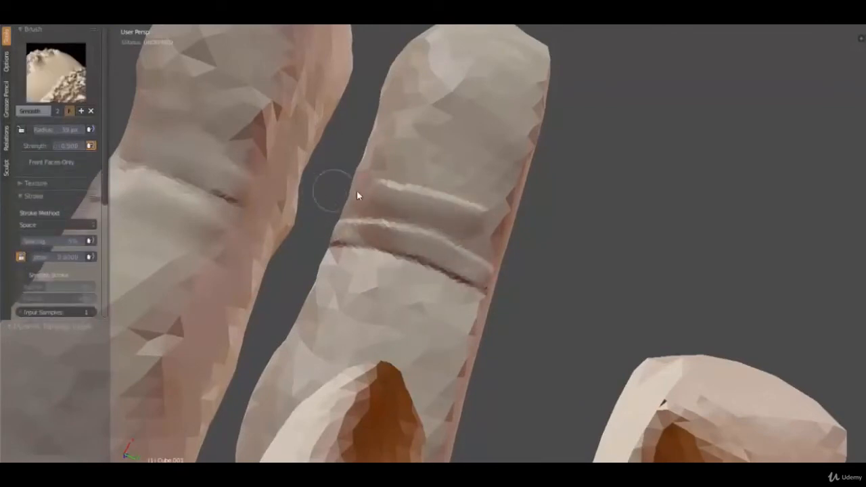
{"action": "left_click_drag", "start_coordinate": [487, 226], "coordinate": [504, 229], "text": "shift"}
{"action": "mouse_move", "coordinate": [491, 287]}
{"action": "left_mouse_down", "text": "shift"}
{"action": "mouse_move", "coordinate": [323, 251]}
{"action": "mouse_move", "coordinate": [406, 255]}
{"action": "left_mouse_up", "text": "shift"}
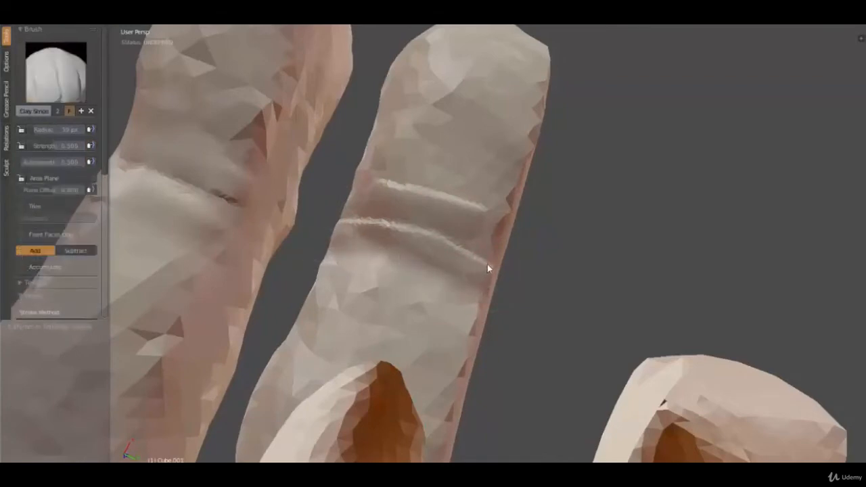
{"action": "mouse_move", "coordinate": [488, 264]}
{"action": "left_mouse_down", "text": "shift"}
{"action": "mouse_move", "coordinate": [495, 275]}
{"action": "mouse_move", "coordinate": [488, 271]}
{"action": "left_mouse_up", "text": "shift"}
{"action": "mouse_move", "coordinate": [489, 215]}
{"action": "left_mouse_down", "text": "shift"}
{"action": "mouse_move", "coordinate": [447, 216]}
{"action": "mouse_move", "coordinate": [359, 184]}
{"action": "left_mouse_up", "text": "shift"}
{"action": "left_click_drag", "start_coordinate": [351, 219], "coordinate": [321, 264], "text": "shift"}
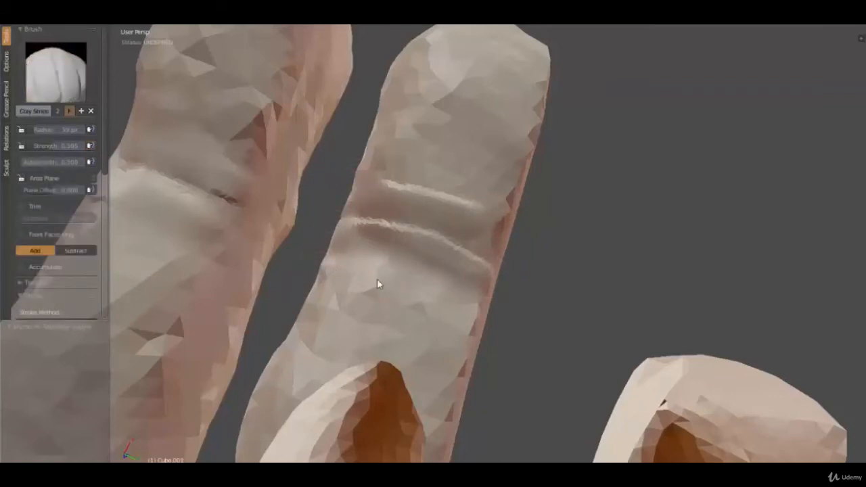
Carve a short crease below the ring finger's fingertip-joint folds by subtracting with Clay Strips, and smooth around it
{"action": "left_click_drag", "start_coordinate": [377, 282], "coordinate": [409, 296], "text": "ctrl"}
{"action": "left_click_drag", "start_coordinate": [342, 279], "coordinate": [401, 295], "text": "ctrl"}
{"action": "left_click_drag", "start_coordinate": [379, 266], "coordinate": [420, 279], "text": "shift"}
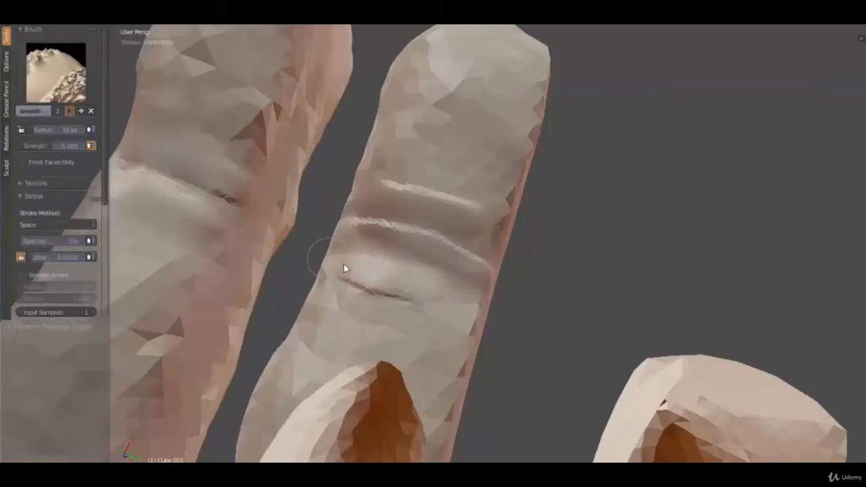
{"action": "scroll", "coordinate": [435, 296], "scroll_direction": "down", "scroll_amount": 6}
{"action": "scroll", "coordinate": [419, 289], "scroll_direction": "up", "scroll_amount": 4}
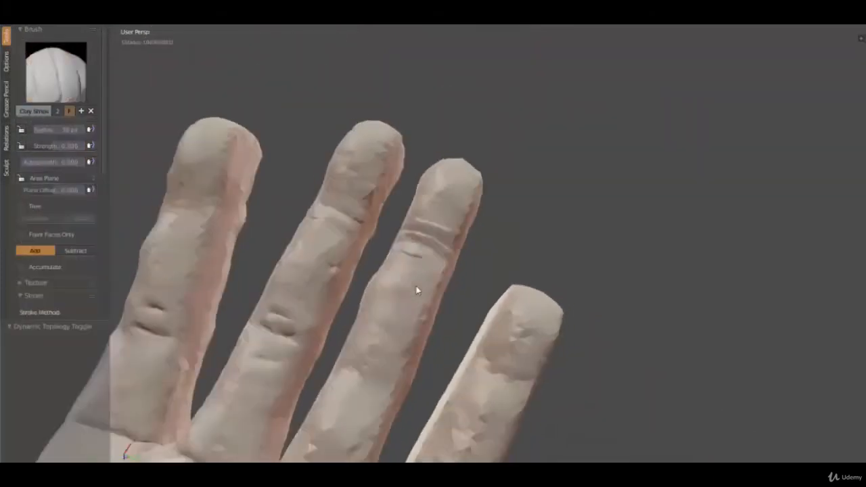
{"action": "left_click_drag", "start_coordinate": [421, 251], "coordinate": [398, 260], "text": "shift"}
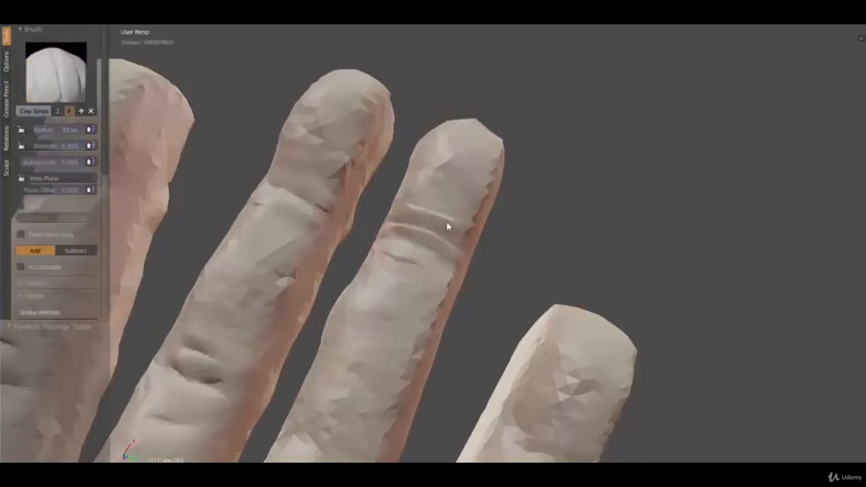
Build up the pad of the middle fingertip using a larger Clay Strips brush
{"action": "scroll", "coordinate": [264, 346], "scroll_direction": "down", "scroll_amount": 5}
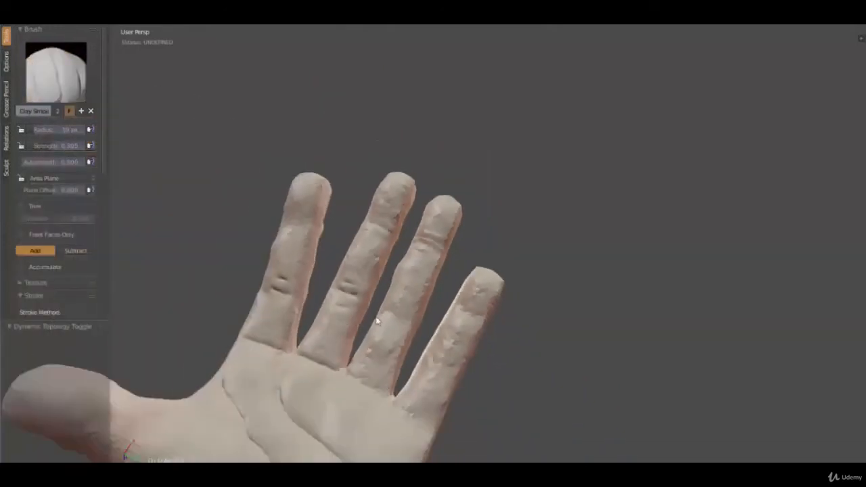
{"action": "mouse_move", "coordinate": [407, 248]}
{"action": "middle_mouse_down"}
{"action": "mouse_move", "coordinate": [449, 285]}
{"action": "mouse_move", "coordinate": [412, 293]}
{"action": "mouse_move", "coordinate": [509, 345]}
{"action": "mouse_move", "coordinate": [452, 210]}
{"action": "mouse_move", "coordinate": [426, 237]}
{"action": "middle_mouse_up"}
{"action": "scroll", "coordinate": [423, 265], "scroll_direction": "up", "scroll_amount": 5}
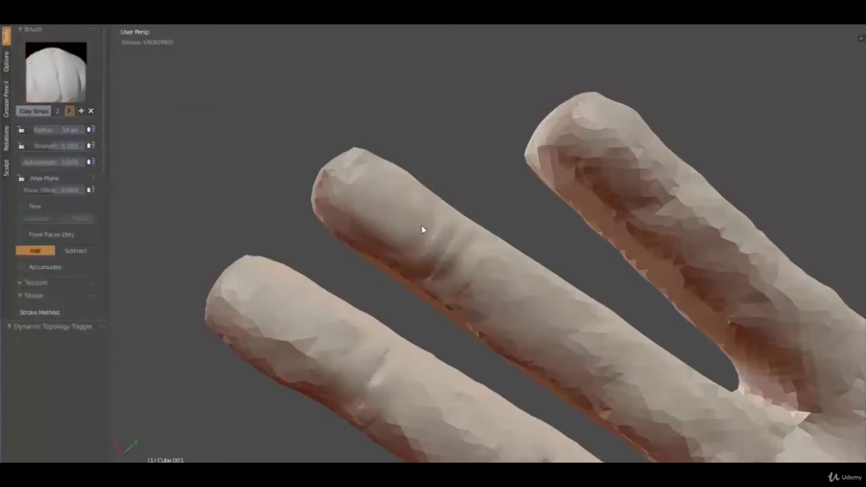
{"action": "middle_click_drag", "start_coordinate": [418, 207], "coordinate": [418, 228], "text": "shift"}
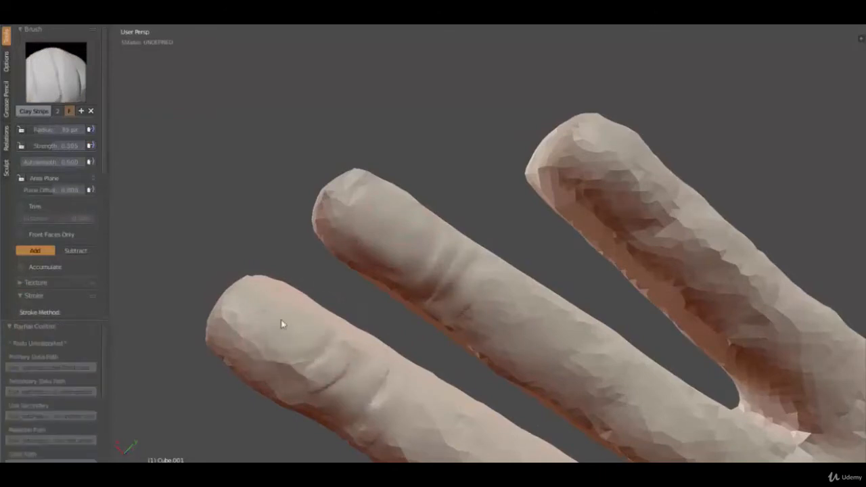
{"action": "mouse_move", "coordinate": [252, 336]}
{"action": "left_mouse_down"}
{"action": "mouse_move", "coordinate": [325, 368]}
{"action": "mouse_move", "coordinate": [275, 335]}
{"action": "mouse_move", "coordinate": [320, 349]}
{"action": "mouse_move", "coordinate": [238, 322]}
{"action": "mouse_move", "coordinate": [263, 318]}
{"action": "mouse_move", "coordinate": [304, 392]}
{"action": "mouse_move", "coordinate": [331, 348]}
{"action": "mouse_move", "coordinate": [246, 371]}
{"action": "mouse_move", "coordinate": [309, 337]}
{"action": "mouse_move", "coordinate": [282, 326]}
{"action": "mouse_move", "coordinate": [332, 333]}
{"action": "left_mouse_up"}
{"action": "scroll", "coordinate": [333, 321], "scroll_direction": "down", "scroll_amount": 1}
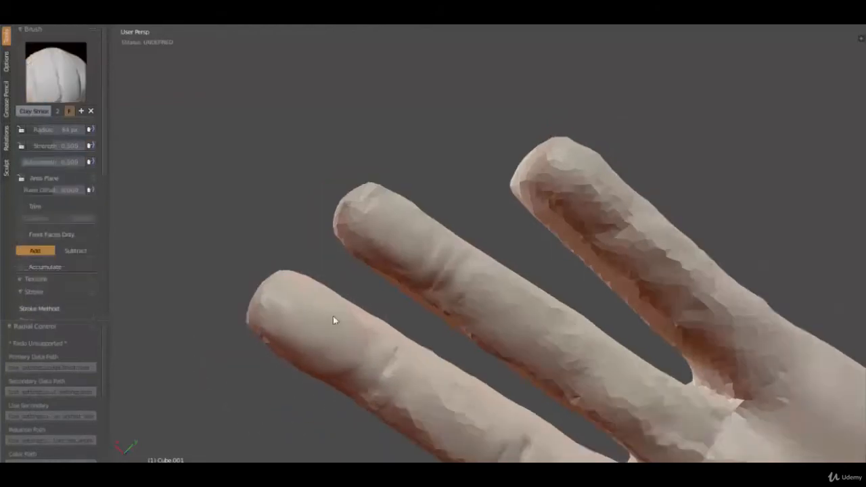
Smooth the middle finger's built-up fingertip pad across its side
{"action": "mouse_move", "coordinate": [333, 321]}
{"action": "middle_mouse_down"}
{"action": "mouse_move", "coordinate": [295, 343]}
{"action": "mouse_move", "coordinate": [438, 239]}
{"action": "middle_mouse_up"}
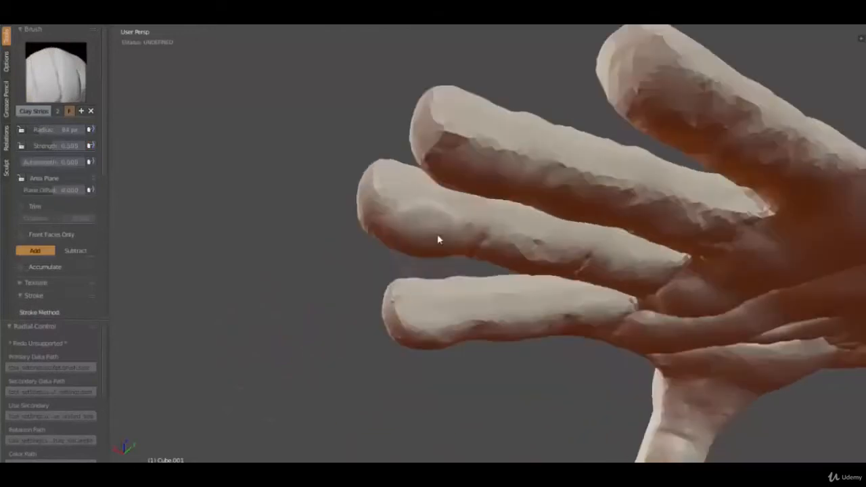
{"action": "scroll", "coordinate": [439, 239], "scroll_direction": "up", "scroll_amount": 2}
{"action": "middle_click_drag", "start_coordinate": [405, 209], "coordinate": [447, 193]}
{"action": "mouse_move", "coordinate": [447, 193]}
{"action": "left_mouse_down", "text": "shift"}
{"action": "mouse_move", "coordinate": [455, 191]}
{"action": "mouse_move", "coordinate": [413, 197]}
{"action": "mouse_move", "coordinate": [407, 240]}
{"action": "mouse_move", "coordinate": [445, 264]}
{"action": "left_mouse_up", "text": "shift"}
{"action": "middle_click_drag", "start_coordinate": [445, 264], "coordinate": [455, 249]}
{"action": "mouse_move", "coordinate": [455, 250]}
{"action": "left_mouse_down", "text": "shift"}
{"action": "mouse_move", "coordinate": [426, 272]}
{"action": "mouse_move", "coordinate": [437, 274]}
{"action": "left_mouse_up", "text": "shift"}
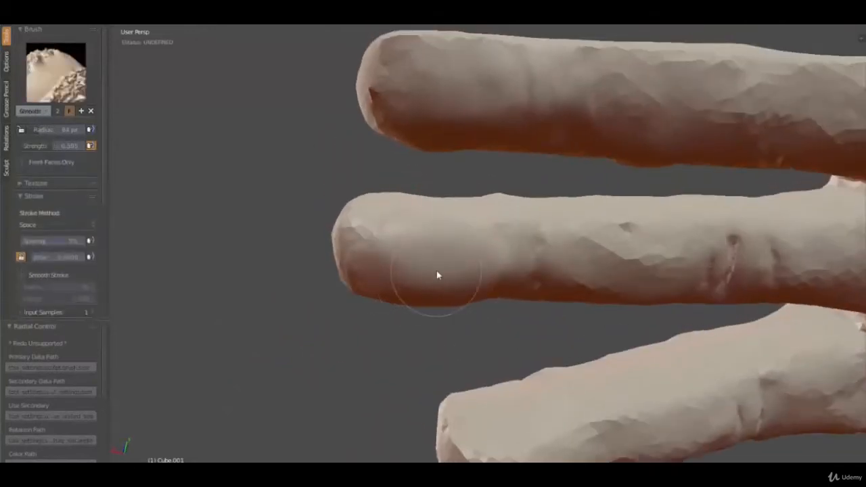
Smooth the transition from the middle finger's pad to its blunt tip and round off the tip's edges
{"action": "middle_click_drag", "start_coordinate": [436, 271], "coordinate": [470, 305]}
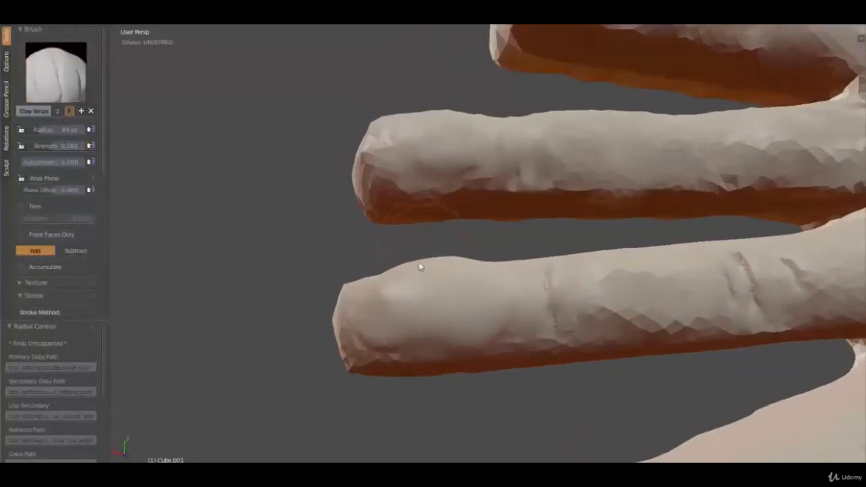
{"action": "left_click_drag", "start_coordinate": [367, 293], "coordinate": [381, 296], "text": "shift"}
{"action": "mouse_move", "coordinate": [381, 295]}
{"action": "middle_mouse_down"}
{"action": "mouse_move", "coordinate": [409, 304]}
{"action": "mouse_move", "coordinate": [440, 293]}
{"action": "mouse_move", "coordinate": [420, 393]}
{"action": "middle_mouse_up"}
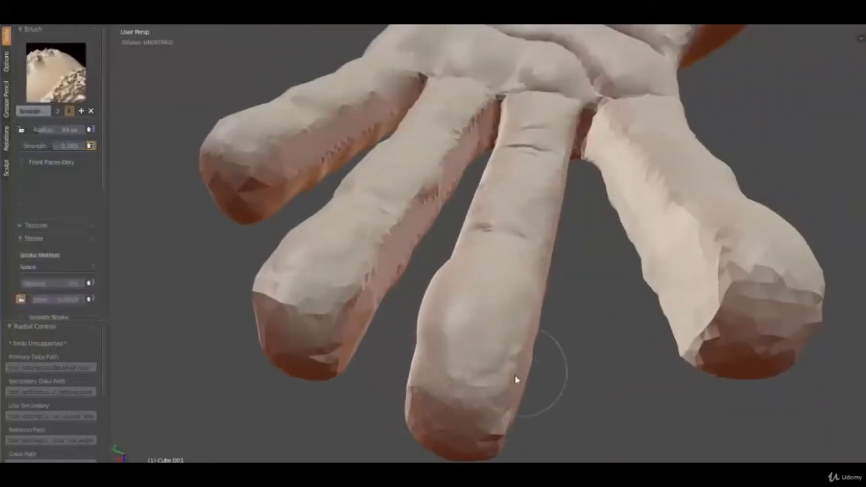
{"action": "left_click_drag", "start_coordinate": [516, 380], "coordinate": [505, 387], "text": "shift"}
{"action": "mouse_move", "coordinate": [461, 393]}
{"action": "left_mouse_down", "text": "shift"}
{"action": "mouse_move", "coordinate": [408, 397]}
{"action": "mouse_move", "coordinate": [503, 430]}
{"action": "left_mouse_up", "text": "shift"}
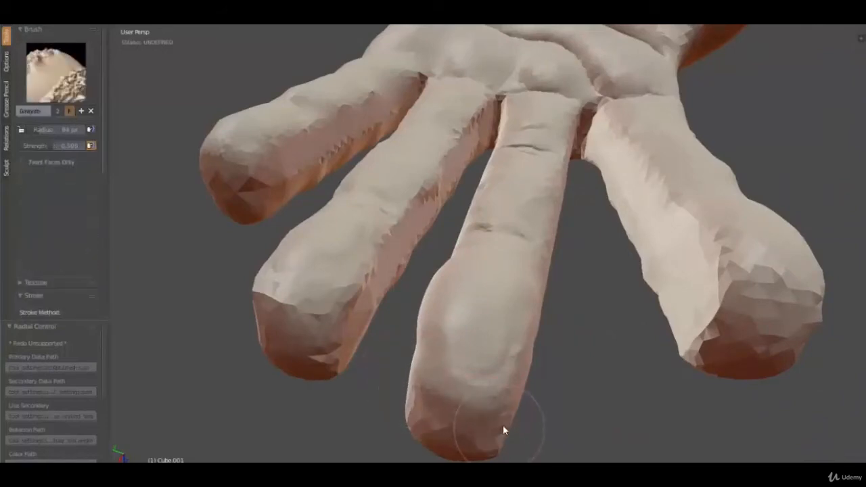
{"action": "mouse_move", "coordinate": [507, 376]}
{"action": "left_mouse_down", "text": "shift"}
{"action": "mouse_move", "coordinate": [474, 408]}
{"action": "mouse_move", "coordinate": [426, 386]}
{"action": "mouse_move", "coordinate": [503, 387]}
{"action": "mouse_move", "coordinate": [422, 367]}
{"action": "left_mouse_up", "text": "shift"}
Smooth the opposite side of the middle fingertip to blend the pad into the finger
{"action": "mouse_move", "coordinate": [422, 367]}
{"action": "middle_mouse_down"}
{"action": "mouse_move", "coordinate": [474, 354]}
{"action": "mouse_move", "coordinate": [403, 182]}
{"action": "mouse_move", "coordinate": [443, 253]}
{"action": "mouse_move", "coordinate": [477, 260]}
{"action": "mouse_move", "coordinate": [417, 257]}
{"action": "middle_mouse_up"}
{"action": "scroll", "coordinate": [467, 266], "scroll_direction": "up", "scroll_amount": 3}
{"action": "mouse_move", "coordinate": [413, 260]}
{"action": "left_mouse_down", "text": "shift"}
{"action": "mouse_move", "coordinate": [444, 320]}
{"action": "mouse_move", "coordinate": [441, 303]}
{"action": "mouse_move", "coordinate": [410, 277]}
{"action": "mouse_move", "coordinate": [426, 309]}
{"action": "left_mouse_up", "text": "shift"}
{"action": "middle_click_drag", "start_coordinate": [425, 308], "coordinate": [426, 309]}
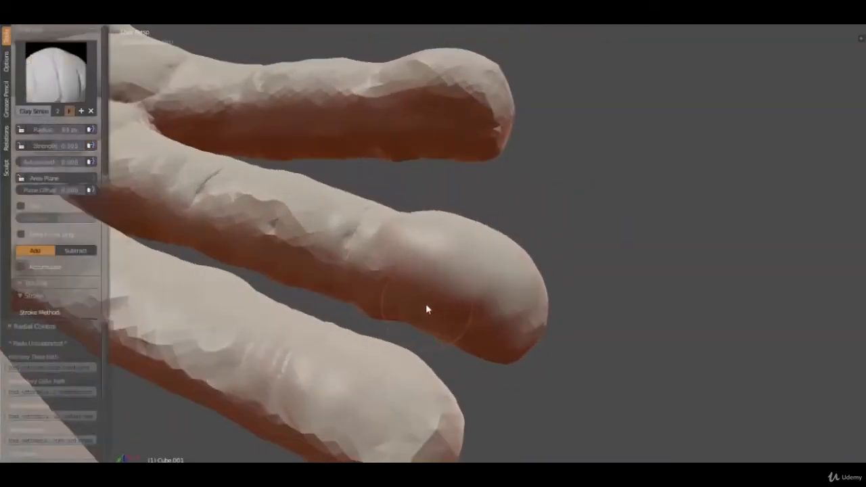
Smooth the underside and side of the middle fingertip to finish blending its pad
{"action": "mouse_move", "coordinate": [441, 316]}
{"action": "left_mouse_down", "text": "shift"}
{"action": "mouse_move", "coordinate": [442, 303]}
{"action": "mouse_move", "coordinate": [381, 308]}
{"action": "mouse_move", "coordinate": [452, 323]}
{"action": "left_mouse_up", "text": "shift"}
{"action": "mouse_move", "coordinate": [453, 323]}
{"action": "middle_mouse_down"}
{"action": "mouse_move", "coordinate": [395, 215]}
{"action": "mouse_move", "coordinate": [422, 286]}
{"action": "middle_mouse_up"}
{"action": "mouse_move", "coordinate": [441, 329]}
{"action": "middle_mouse_down"}
{"action": "mouse_move", "coordinate": [406, 345]}
{"action": "mouse_move", "coordinate": [373, 329]}
{"action": "mouse_move", "coordinate": [405, 385]}
{"action": "mouse_move", "coordinate": [341, 392]}
{"action": "mouse_move", "coordinate": [367, 264]}
{"action": "mouse_move", "coordinate": [407, 244]}
{"action": "mouse_move", "coordinate": [460, 285]}
{"action": "middle_mouse_up"}
{"action": "scroll", "coordinate": [544, 249], "scroll_direction": "up", "scroll_amount": 2}
{"action": "mouse_move", "coordinate": [546, 251]}
{"action": "left_mouse_down", "text": "shift"}
{"action": "mouse_move", "coordinate": [559, 244]}
{"action": "mouse_move", "coordinate": [496, 216]}
{"action": "left_mouse_up", "text": "shift"}
{"action": "middle_click_drag", "start_coordinate": [534, 377], "coordinate": [476, 291]}
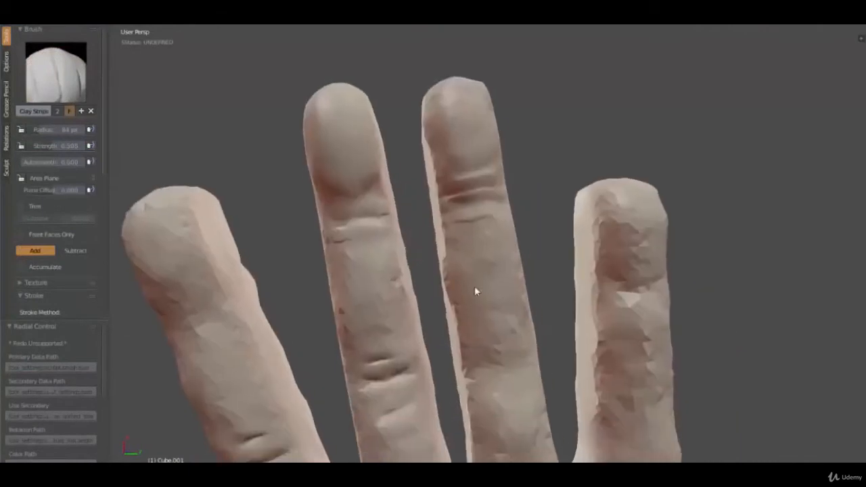
Carve a crease across the palm side of the ring finger's middle joint with a small Clay Strips brush
{"action": "scroll", "coordinate": [462, 300], "scroll_direction": "up", "scroll_amount": 5}
{"action": "key", "text": "f"}
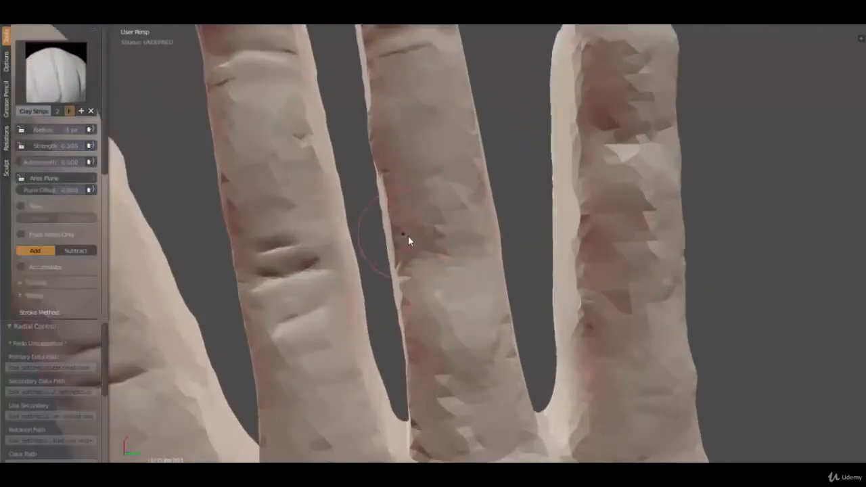
{"action": "left_click", "coordinate": [408, 237]}
{"action": "left_click_drag", "start_coordinate": [421, 247], "coordinate": [486, 249]}
{"action": "scroll", "coordinate": [440, 252], "scroll_direction": "up", "scroll_amount": 1}
{"action": "key", "text": "f"}
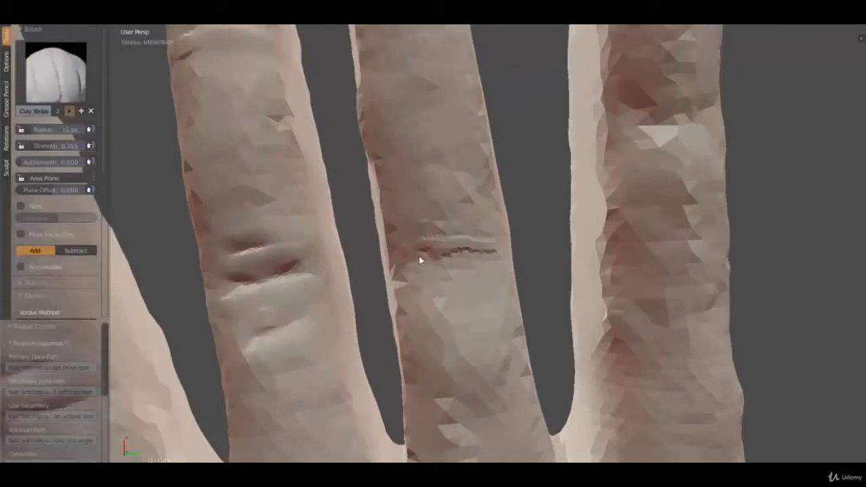
Smooth the ring finger's middle-joint crease and shape the skin folds above and below it
{"action": "key", "text": "s"}
{"action": "left_click_drag", "start_coordinate": [445, 256], "coordinate": [499, 247]}
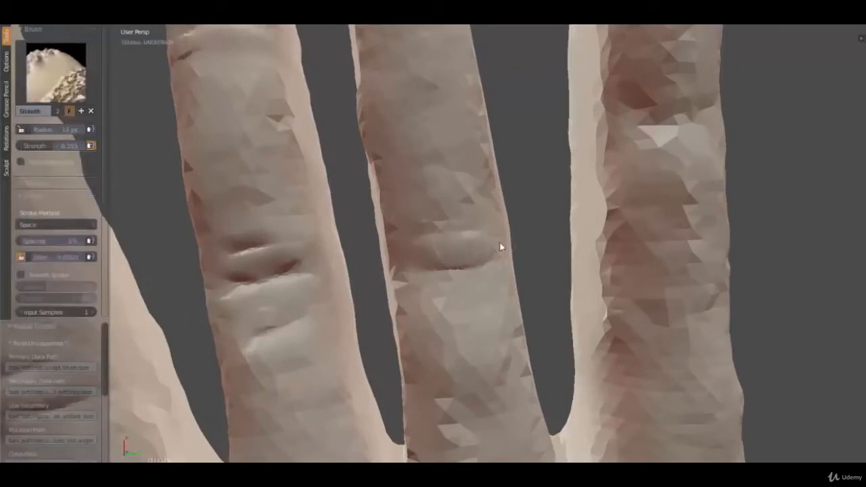
{"action": "key", "text": "c"}
{"action": "key", "text": "s"}
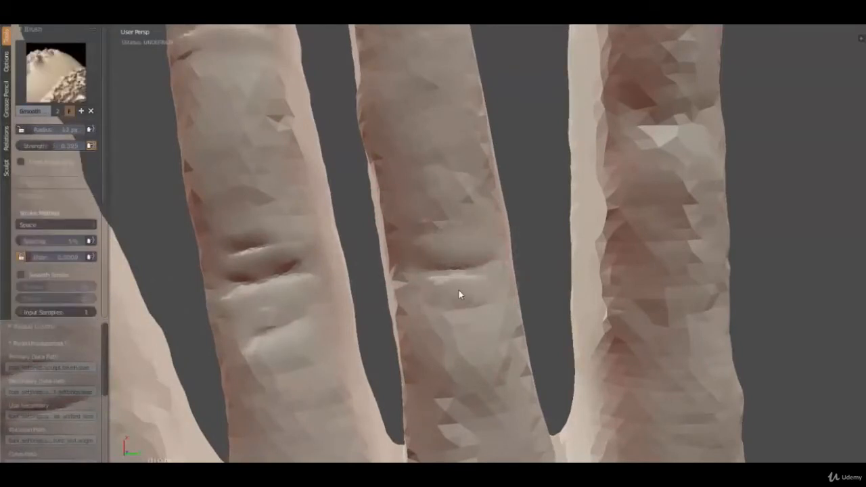
{"action": "key", "text": "c"}
{"action": "mouse_move", "coordinate": [419, 207]}
{"action": "left_mouse_down"}
{"action": "mouse_move", "coordinate": [461, 204]}
{"action": "mouse_move", "coordinate": [463, 216]}
{"action": "left_mouse_up"}
{"action": "key", "text": "s"}
{"action": "key", "text": "c"}
Carve creases with the Crease brush where the ring and little fingers meet the palm
{"action": "scroll", "coordinate": [463, 215], "scroll_direction": "down", "scroll_amount": 2}
{"action": "scroll", "coordinate": [439, 226], "scroll_direction": "down", "scroll_amount": 7, "text": "shift"}
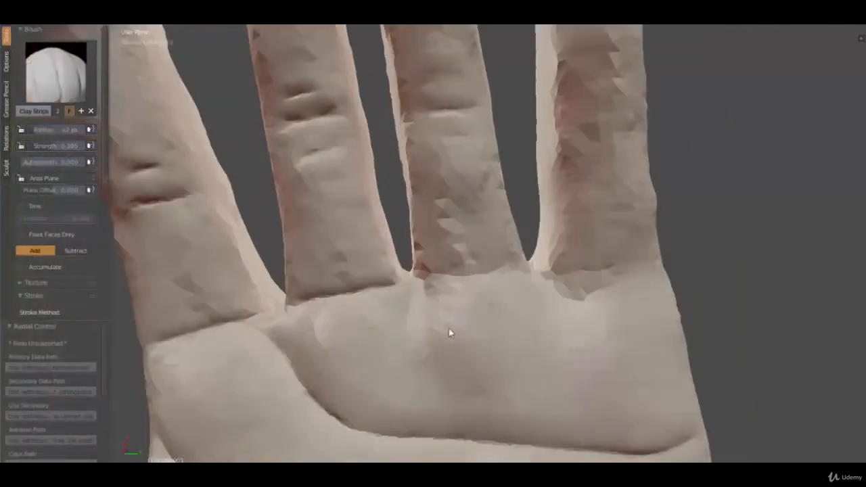
{"action": "middle_click_drag", "start_coordinate": [474, 246], "coordinate": [413, 286], "text": "shift"}
{"action": "key", "text": "shift+c"}
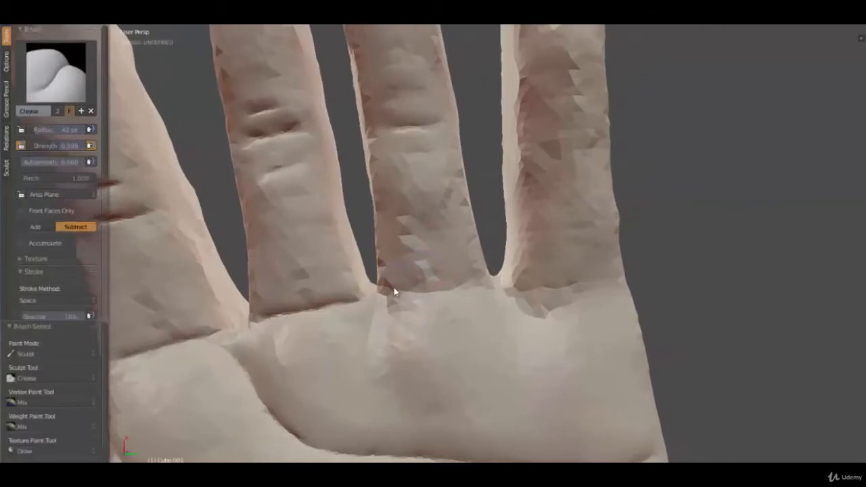
{"action": "left_click_drag", "start_coordinate": [423, 293], "coordinate": [664, 284]}
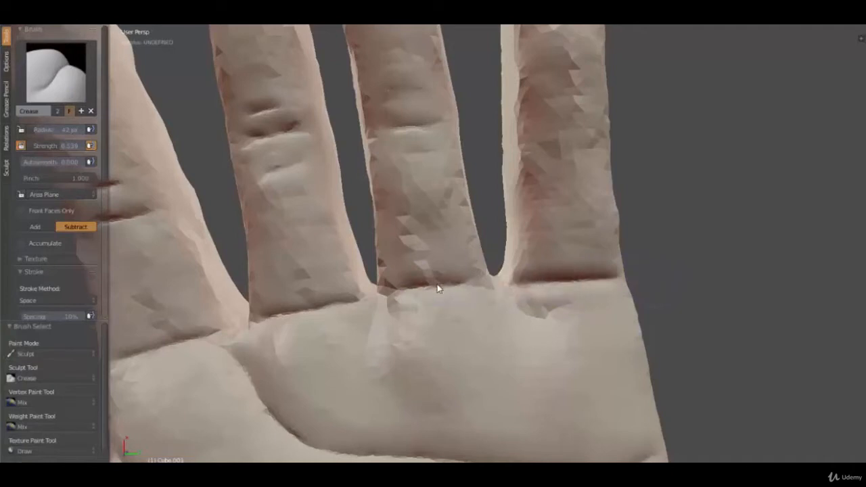
Smooth the surface around the base creases of all four fingers, from the little finger to the index finger
{"action": "key", "text": "s"}
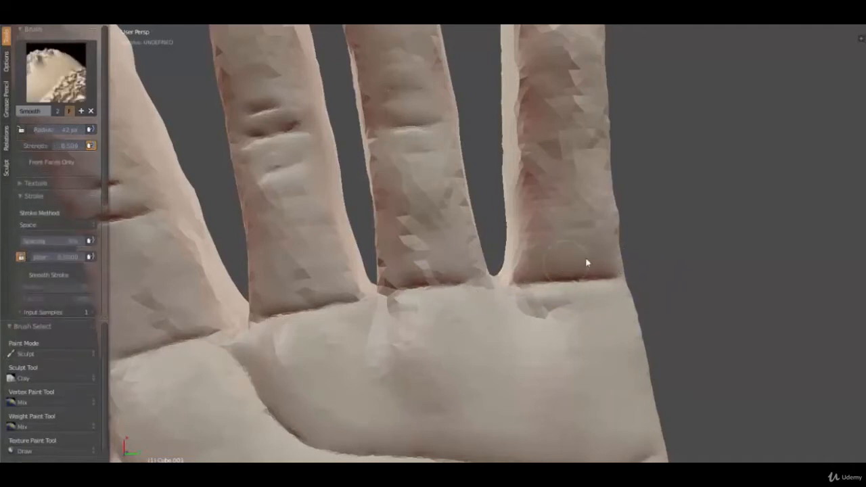
{"action": "key", "text": "c"}
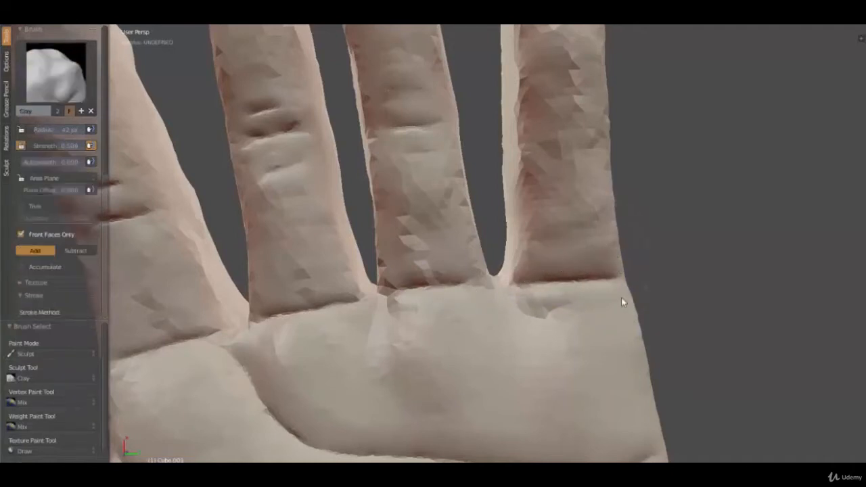
{"action": "mouse_move", "coordinate": [621, 298]}
{"action": "left_mouse_down", "text": "shift"}
{"action": "mouse_move", "coordinate": [545, 305]}
{"action": "mouse_move", "coordinate": [558, 299]}
{"action": "mouse_move", "coordinate": [444, 299]}
{"action": "mouse_move", "coordinate": [403, 288]}
{"action": "mouse_move", "coordinate": [454, 262]}
{"action": "mouse_move", "coordinate": [443, 274]}
{"action": "left_mouse_up", "text": "shift"}
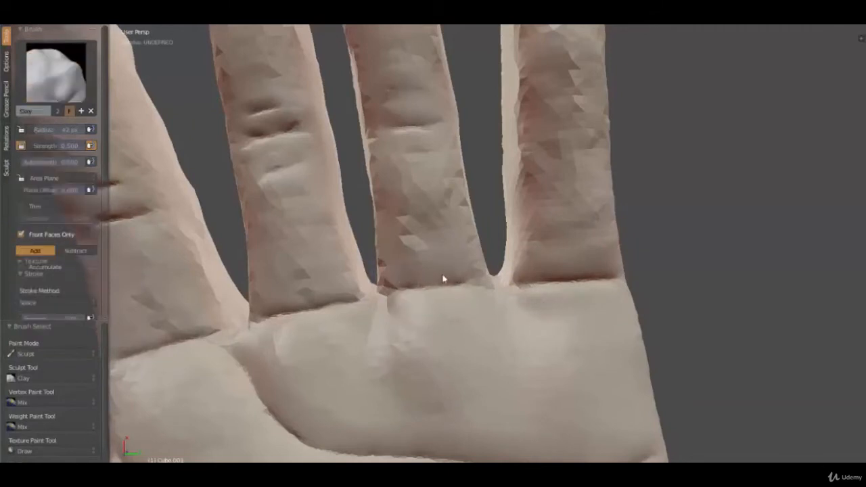
{"action": "left_click_drag", "start_coordinate": [352, 291], "coordinate": [258, 309], "text": "shift"}
{"action": "left_click_drag", "start_coordinate": [209, 326], "coordinate": [100, 344], "text": "shift"}
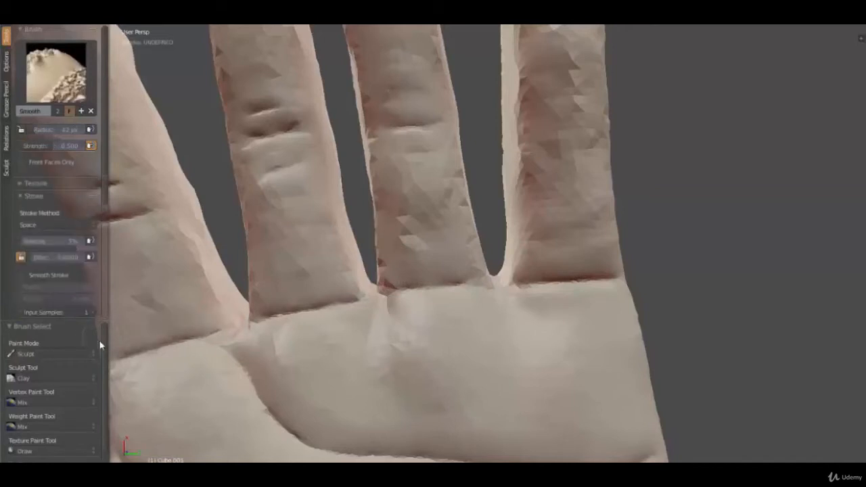
Carve two parallel creases with the Crease brush across the palm side of the index finger's upper joint
{"action": "scroll", "coordinate": [344, 235], "scroll_direction": "down", "scroll_amount": 6}
{"action": "scroll", "coordinate": [365, 234], "scroll_direction": "up", "scroll_amount": 2}
{"action": "middle_click_drag", "start_coordinate": [412, 219], "coordinate": [401, 259], "text": "shift"}
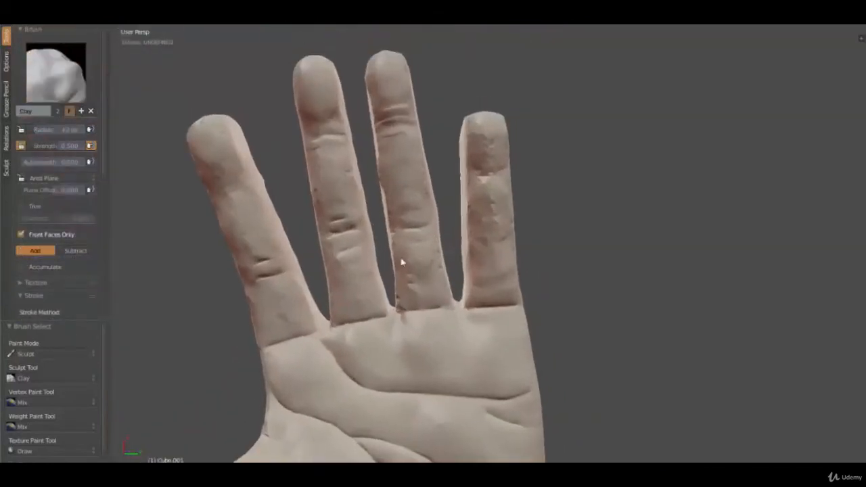
{"action": "middle_click_drag", "start_coordinate": [302, 267], "coordinate": [457, 264], "text": "shift"}
{"action": "scroll", "coordinate": [426, 213], "scroll_direction": "up", "scroll_amount": 3}
{"action": "middle_click_drag", "start_coordinate": [397, 163], "coordinate": [396, 200], "text": "shift"}
{"action": "scroll", "coordinate": [395, 200], "scroll_direction": "up", "scroll_amount": 3}
{"action": "key", "text": "shift+c"}
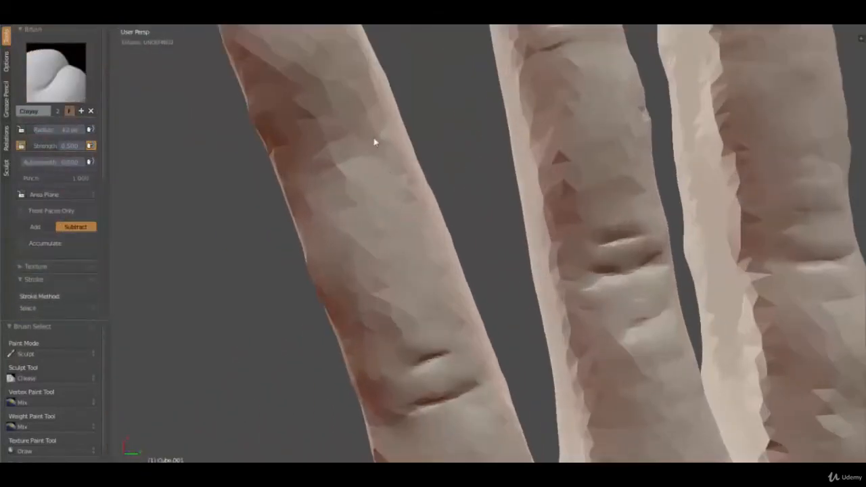
{"action": "left_click_drag", "start_coordinate": [373, 120], "coordinate": [238, 176]}
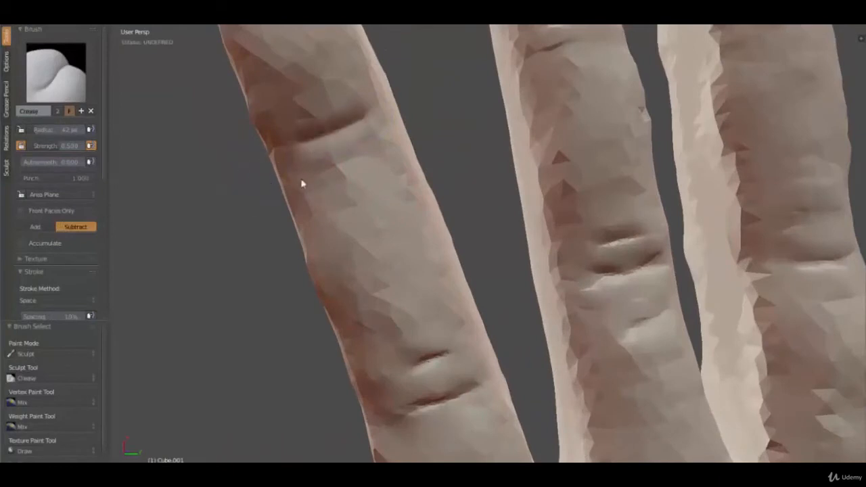
{"action": "mouse_move", "coordinate": [312, 172]}
{"action": "left_mouse_down"}
{"action": "mouse_move", "coordinate": [421, 142]}
{"action": "mouse_move", "coordinate": [407, 190]}
{"action": "left_mouse_up"}
Smooth the index finger's upper-joint creases and the faceted surface of the segment below them
{"action": "key", "text": "c"}
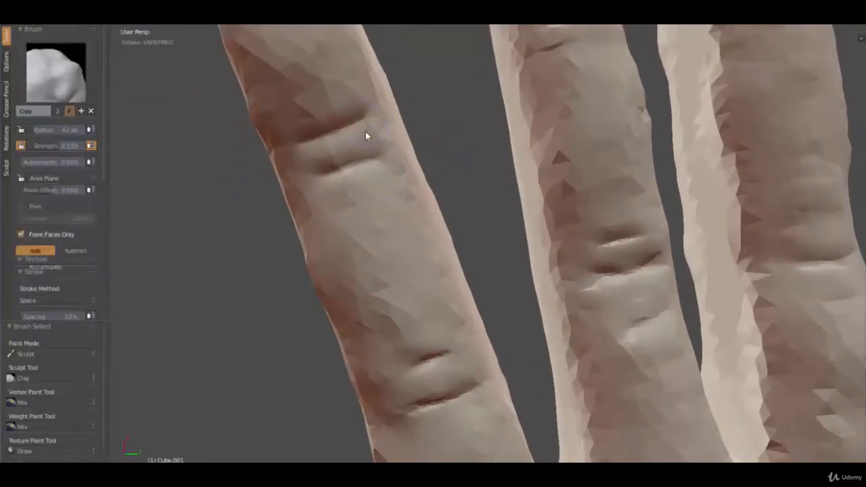
{"action": "mouse_move", "coordinate": [366, 131]}
{"action": "left_mouse_down", "text": "shift"}
{"action": "mouse_move", "coordinate": [344, 155]}
{"action": "mouse_move", "coordinate": [314, 167]}
{"action": "left_mouse_up", "text": "shift"}
{"action": "mouse_move", "coordinate": [306, 170]}
{"action": "left_mouse_down", "text": "shift"}
{"action": "mouse_move", "coordinate": [362, 105]}
{"action": "mouse_move", "coordinate": [272, 128]}
{"action": "mouse_move", "coordinate": [278, 139]}
{"action": "left_mouse_up", "text": "shift"}
{"action": "left_click_drag", "start_coordinate": [382, 207], "coordinate": [308, 234], "text": "shift"}
{"action": "left_click_drag", "start_coordinate": [352, 251], "coordinate": [323, 288], "text": "shift"}
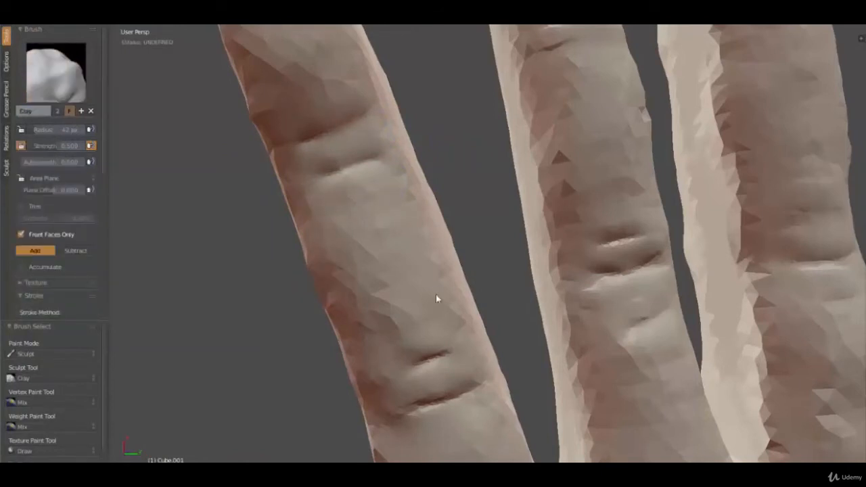
Smooth the index fingertip's pad and its side down to the upper-joint creases
{"action": "scroll", "coordinate": [474, 296], "scroll_direction": "down", "scroll_amount": 5}
{"action": "middle_click_drag", "start_coordinate": [653, 299], "coordinate": [509, 320], "text": "shift"}
{"action": "mouse_move", "coordinate": [510, 321]}
{"action": "middle_mouse_down"}
{"action": "mouse_move", "coordinate": [482, 298]}
{"action": "mouse_move", "coordinate": [501, 276]}
{"action": "middle_mouse_up"}
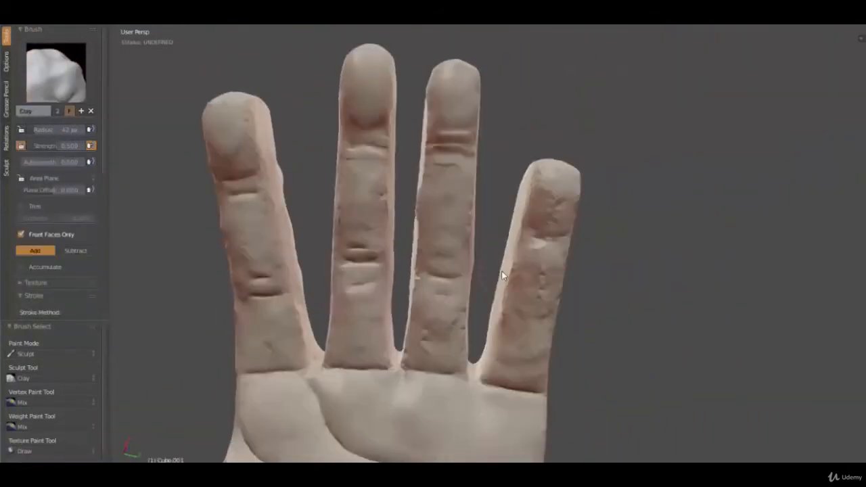
{"action": "scroll", "coordinate": [445, 226], "scroll_direction": "down", "scroll_amount": 2}
{"action": "scroll", "coordinate": [444, 226], "scroll_direction": "up", "scroll_amount": 3}
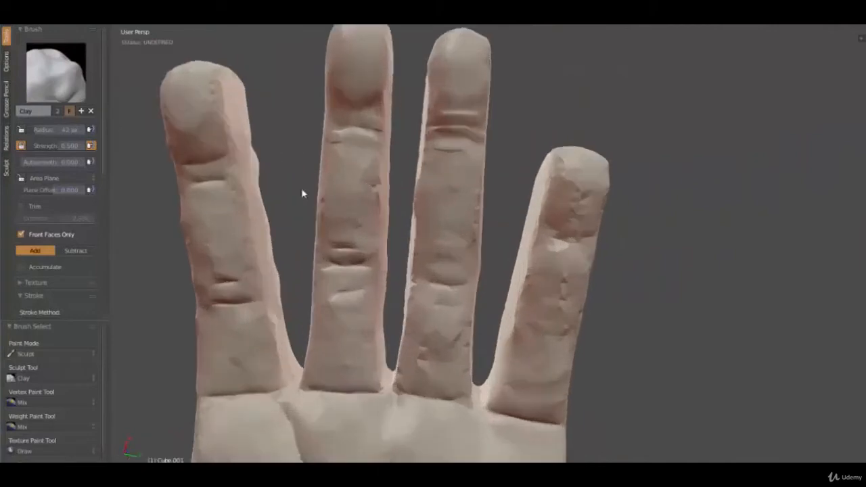
{"action": "middle_click_drag", "start_coordinate": [302, 192], "coordinate": [393, 225], "text": "shift"}
{"action": "mouse_move", "coordinate": [300, 135]}
{"action": "left_mouse_down", "text": "shift"}
{"action": "mouse_move", "coordinate": [301, 117]}
{"action": "mouse_move", "coordinate": [290, 164]}
{"action": "mouse_move", "coordinate": [298, 168]}
{"action": "left_mouse_up", "text": "shift"}
{"action": "middle_click_drag", "start_coordinate": [328, 182], "coordinate": [370, 206], "text": "shift"}
{"action": "scroll", "coordinate": [346, 193], "scroll_direction": "up", "scroll_amount": 2}
{"action": "middle_click_drag", "start_coordinate": [303, 172], "coordinate": [416, 150], "text": "shift"}
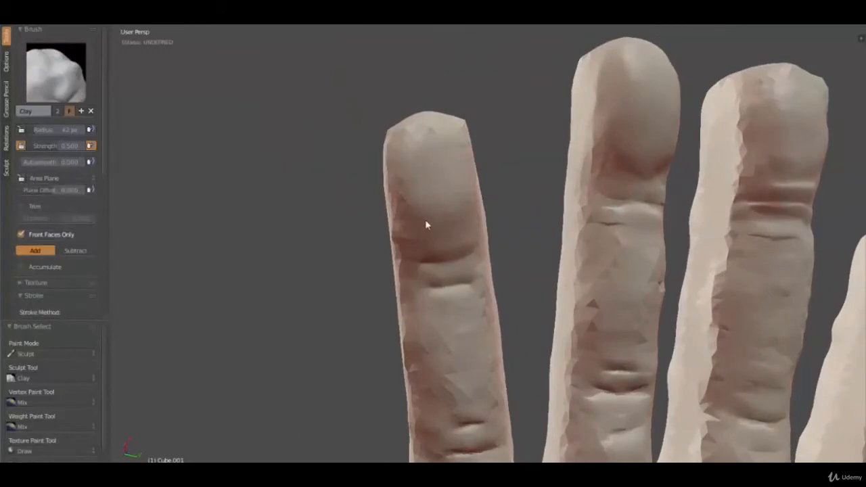
{"action": "key", "text": "shift"}
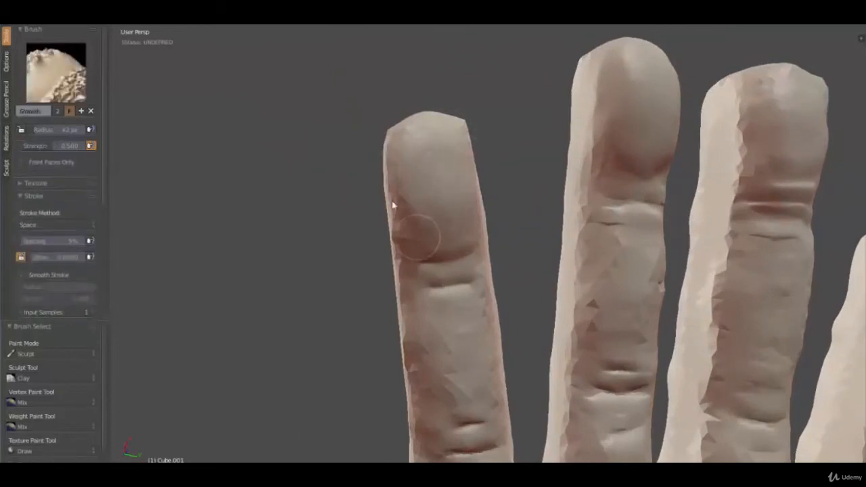
{"action": "key", "text": "shift"}
Choose the Clay Strips brush as the active sculpting brush
{"action": "scroll", "coordinate": [487, 223], "scroll_direction": "down", "scroll_amount": 4}
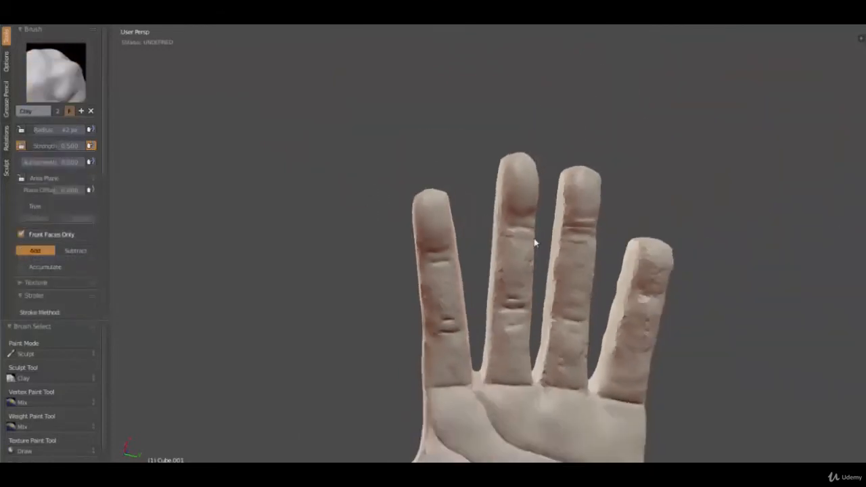
{"action": "mouse_move", "coordinate": [535, 242]}
{"action": "middle_mouse_down"}
{"action": "mouse_move", "coordinate": [515, 288]}
{"action": "mouse_move", "coordinate": [484, 296]}
{"action": "mouse_move", "coordinate": [495, 265]}
{"action": "mouse_move", "coordinate": [420, 131]}
{"action": "mouse_move", "coordinate": [403, 137]}
{"action": "middle_mouse_up"}
{"action": "key", "text": "shift"}
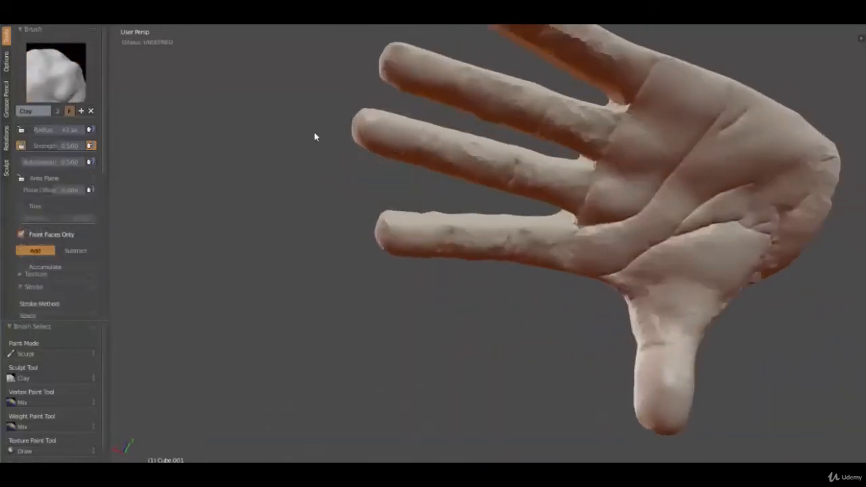
{"action": "middle_click_drag", "start_coordinate": [342, 179], "coordinate": [350, 230]}
{"action": "scroll", "coordinate": [359, 232], "scroll_direction": "up", "scroll_amount": 3}
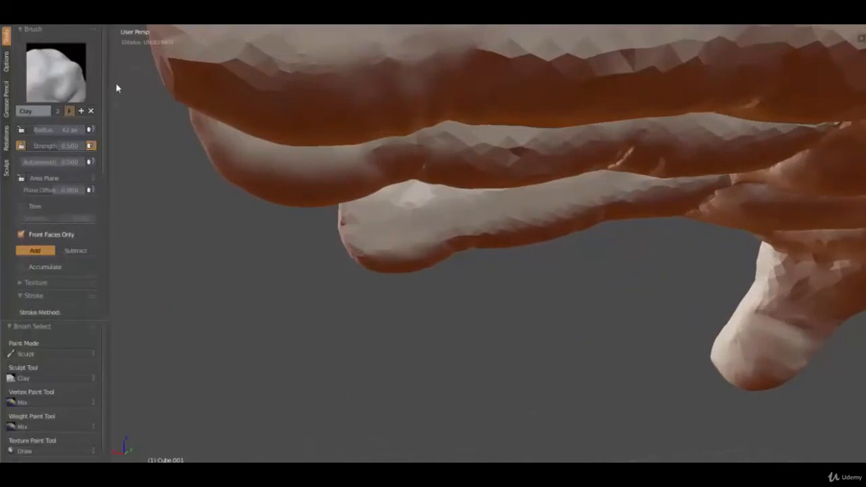
{"action": "left_click", "coordinate": [75, 80]}
{"action": "left_click", "coordinate": [83, 242]}
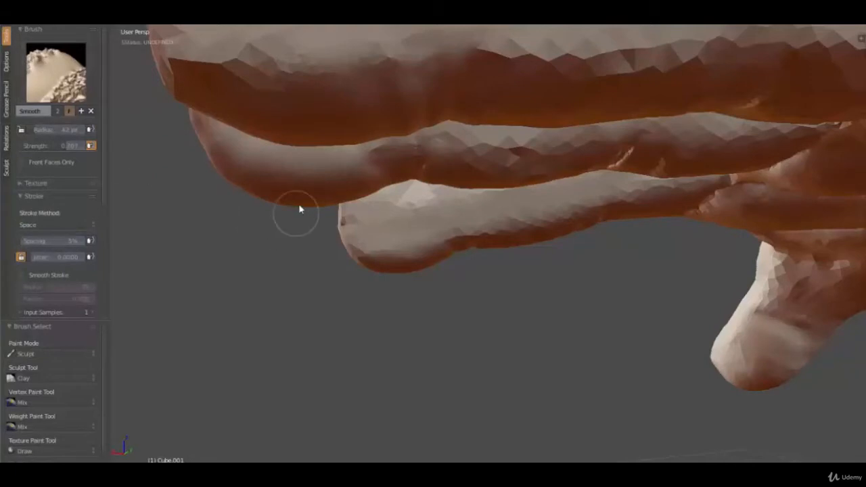
{"action": "mouse_move", "coordinate": [300, 207]}
{"action": "middle_mouse_down"}
{"action": "mouse_move", "coordinate": [306, 144]}
{"action": "mouse_move", "coordinate": [319, 167]}
{"action": "middle_mouse_up"}
{"action": "scroll", "coordinate": [306, 144], "scroll_direction": "down", "scroll_amount": 3}
{"action": "left_click", "coordinate": [35, 74]}
{"action": "left_click", "coordinate": [163, 134]}
Smooth the middle fingertip's pad and edges from several viewing angles
{"action": "left_click_drag", "start_coordinate": [394, 145], "coordinate": [405, 145], "text": "shift"}
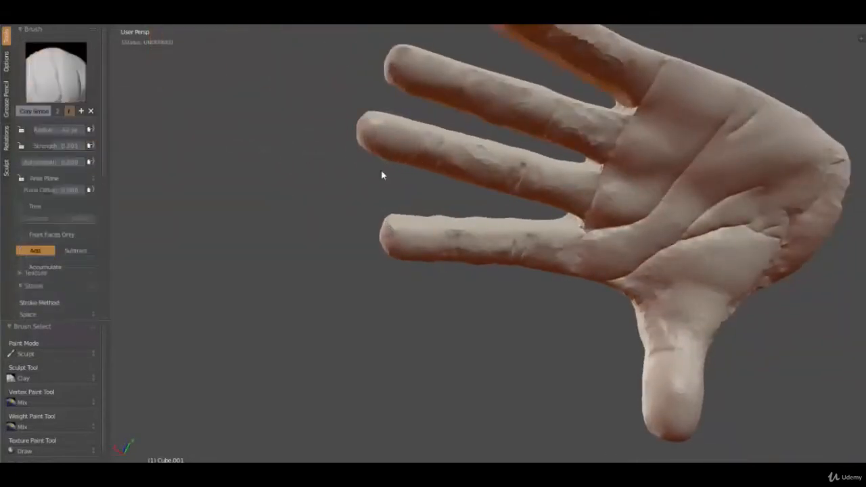
{"action": "mouse_move", "coordinate": [381, 170]}
{"action": "middle_mouse_down"}
{"action": "mouse_move", "coordinate": [362, 218]}
{"action": "mouse_move", "coordinate": [364, 182]}
{"action": "mouse_move", "coordinate": [406, 237]}
{"action": "mouse_move", "coordinate": [466, 197]}
{"action": "mouse_move", "coordinate": [497, 161]}
{"action": "mouse_move", "coordinate": [477, 159]}
{"action": "mouse_move", "coordinate": [487, 152]}
{"action": "middle_mouse_up"}
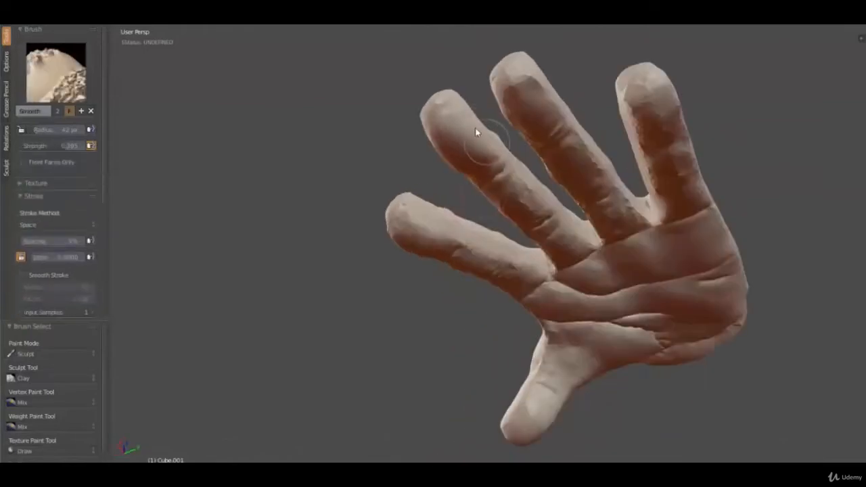
{"action": "left_click_drag", "start_coordinate": [476, 129], "coordinate": [470, 137], "text": "shift"}
{"action": "mouse_move", "coordinate": [470, 138]}
{"action": "middle_mouse_down"}
{"action": "mouse_move", "coordinate": [443, 170]}
{"action": "mouse_move", "coordinate": [381, 178]}
{"action": "middle_mouse_up"}
{"action": "left_click_drag", "start_coordinate": [381, 178], "coordinate": [389, 171], "text": "shift"}
{"action": "middle_click_drag", "start_coordinate": [389, 170], "coordinate": [429, 133]}
{"action": "mouse_move", "coordinate": [436, 136]}
{"action": "left_mouse_down", "text": "shift"}
{"action": "mouse_move", "coordinate": [464, 155]}
{"action": "mouse_move", "coordinate": [450, 139]}
{"action": "mouse_move", "coordinate": [455, 160]}
{"action": "left_mouse_up", "text": "shift"}
Carve a rounded fingernail outline into the back of the index fingertip using the Crease brush at a 15 px radius
{"action": "mouse_move", "coordinate": [436, 167]}
{"action": "middle_mouse_down"}
{"action": "mouse_move", "coordinate": [377, 228]}
{"action": "mouse_move", "coordinate": [406, 236]}
{"action": "middle_mouse_up"}
{"action": "scroll", "coordinate": [407, 236], "scroll_direction": "down", "scroll_amount": 4}
{"action": "middle_click_drag", "start_coordinate": [470, 274], "coordinate": [373, 302]}
{"action": "scroll", "coordinate": [482, 295], "scroll_direction": "up", "scroll_amount": 4}
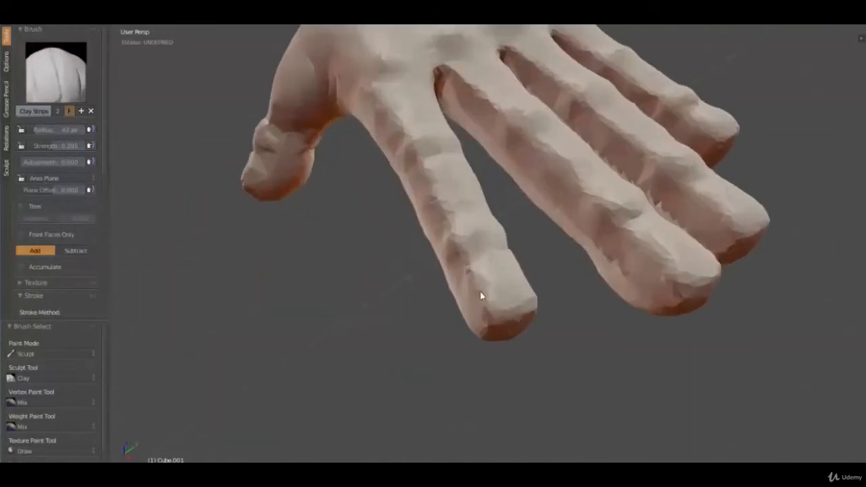
{"action": "mouse_move", "coordinate": [482, 296]}
{"action": "middle_mouse_down"}
{"action": "mouse_move", "coordinate": [430, 347]}
{"action": "mouse_move", "coordinate": [413, 287]}
{"action": "mouse_move", "coordinate": [425, 283]}
{"action": "mouse_move", "coordinate": [422, 253]}
{"action": "middle_mouse_up"}
{"action": "key", "text": "shift+c"}
{"action": "scroll", "coordinate": [400, 343], "scroll_direction": "up", "scroll_amount": 4}
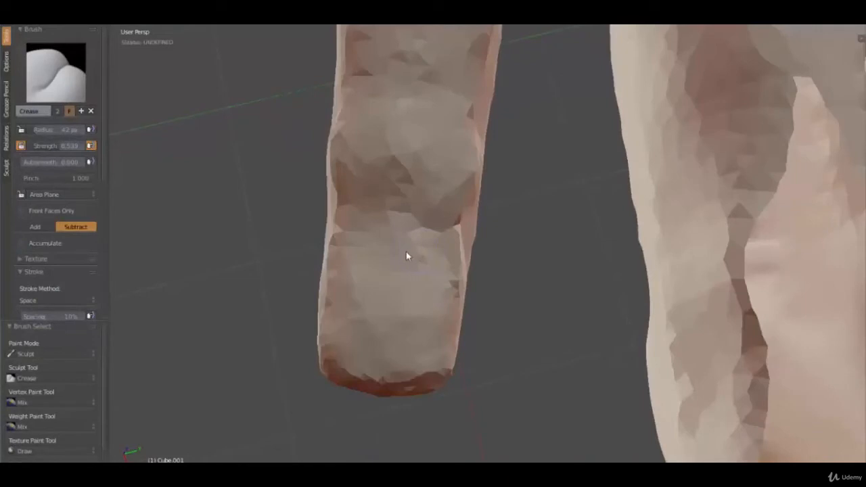
{"action": "left_click_drag", "start_coordinate": [398, 253], "coordinate": [393, 259]}
{"action": "key", "text": "ctrl+z"}
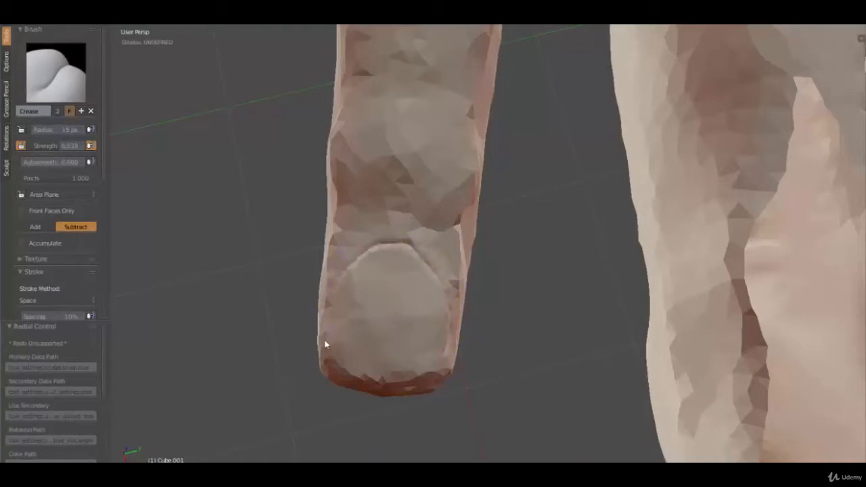
{"action": "mouse_move", "coordinate": [418, 332]}
{"action": "middle_mouse_down"}
{"action": "mouse_move", "coordinate": [426, 234]}
{"action": "mouse_move", "coordinate": [466, 257]}
{"action": "mouse_move", "coordinate": [464, 232]}
{"action": "mouse_move", "coordinate": [468, 245]}
{"action": "middle_mouse_up"}
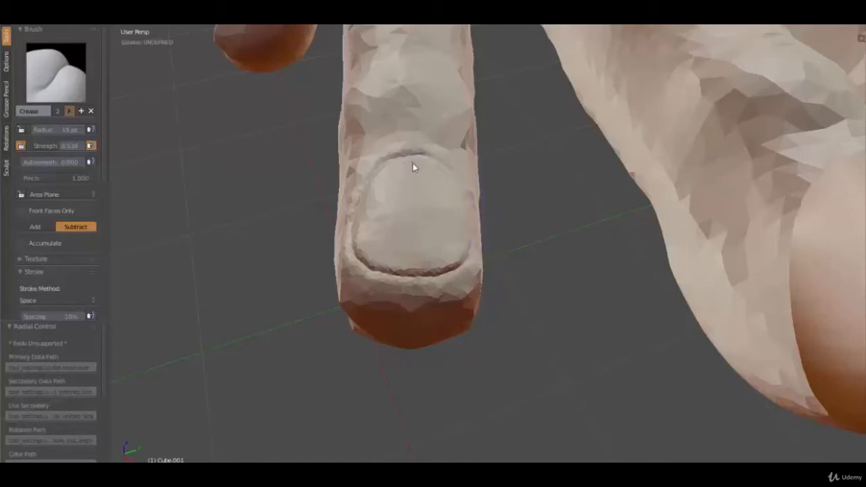
Refine the index fingernail by smoothing the nail surface inside its carved outline
{"action": "key", "text": "c"}
{"action": "key", "text": "c"}
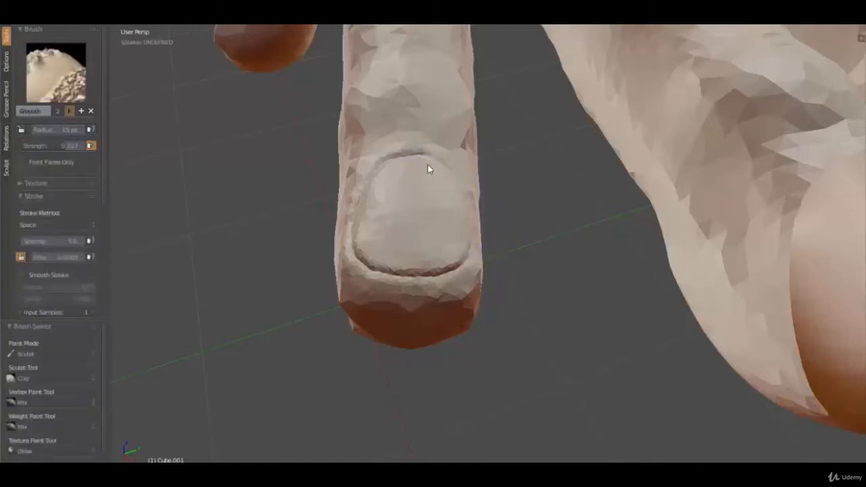
{"action": "key", "text": "c"}
{"action": "key", "text": "c"}
{"action": "key", "text": "c"}
Smooth the blunt front of the index fingertip below the nail with a larger brush
{"action": "mouse_move", "coordinate": [430, 294]}
{"action": "middle_mouse_down"}
{"action": "mouse_move", "coordinate": [345, 243]}
{"action": "mouse_move", "coordinate": [387, 216]}
{"action": "middle_mouse_up"}
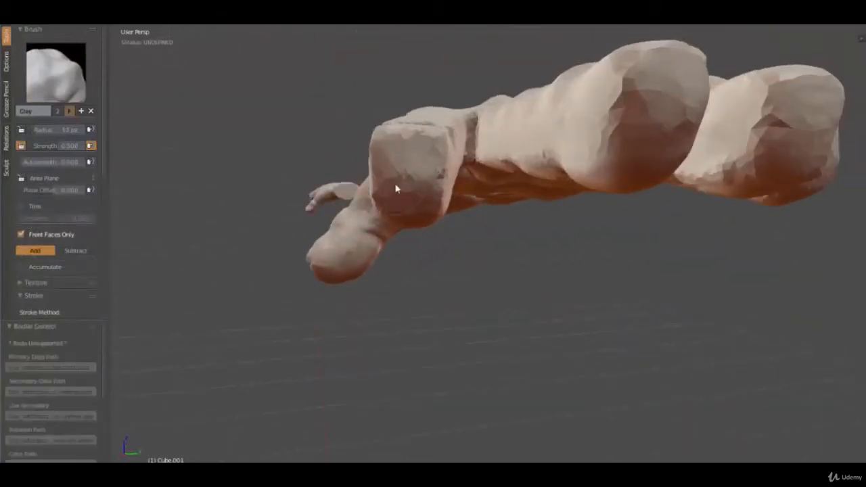
{"action": "key", "text": "s"}
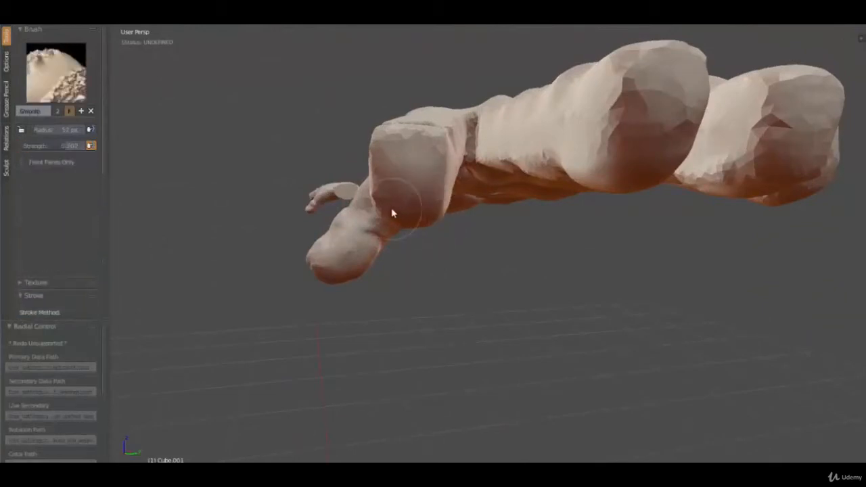
{"action": "key", "text": "c"}
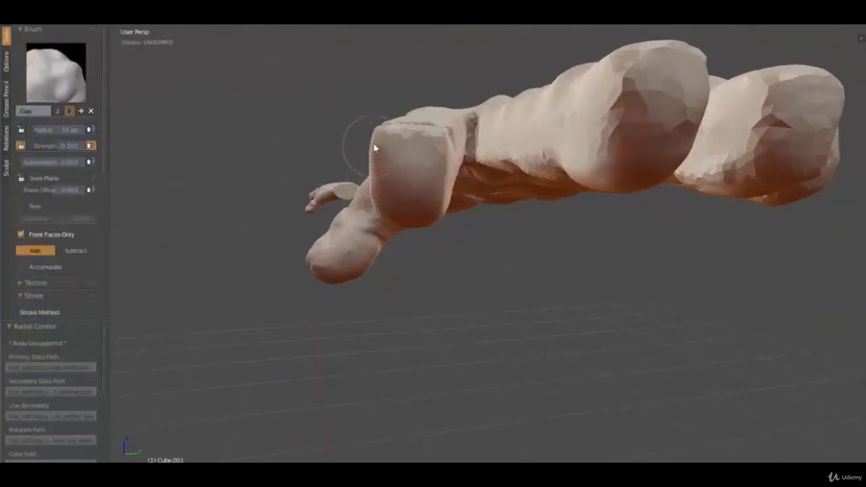
Smooth the side edge of the index fingertip just below the nail
{"action": "middle_click_drag", "start_coordinate": [393, 190], "coordinate": [401, 200]}
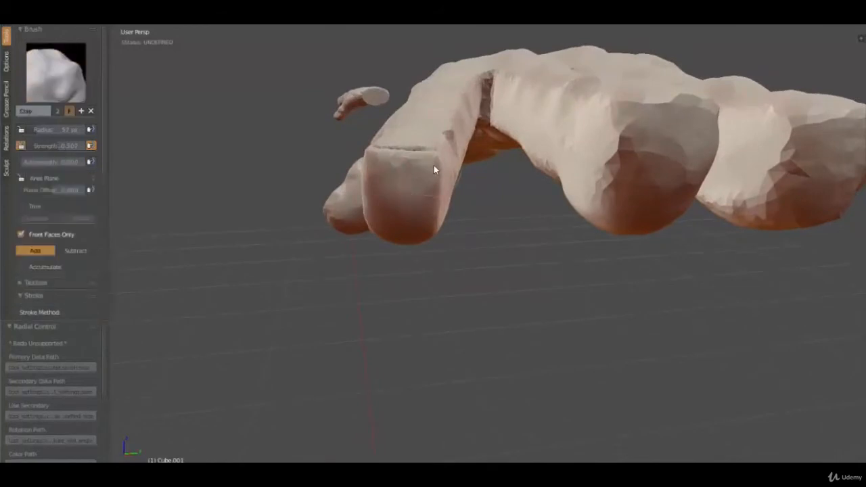
{"action": "left_click_drag", "start_coordinate": [375, 165], "coordinate": [372, 163], "text": "shift"}
{"action": "mouse_move", "coordinate": [383, 174]}
{"action": "middle_mouse_down"}
{"action": "mouse_move", "coordinate": [445, 227]}
{"action": "mouse_move", "coordinate": [513, 219]}
{"action": "mouse_move", "coordinate": [407, 166]}
{"action": "mouse_move", "coordinate": [399, 174]}
{"action": "middle_mouse_up"}
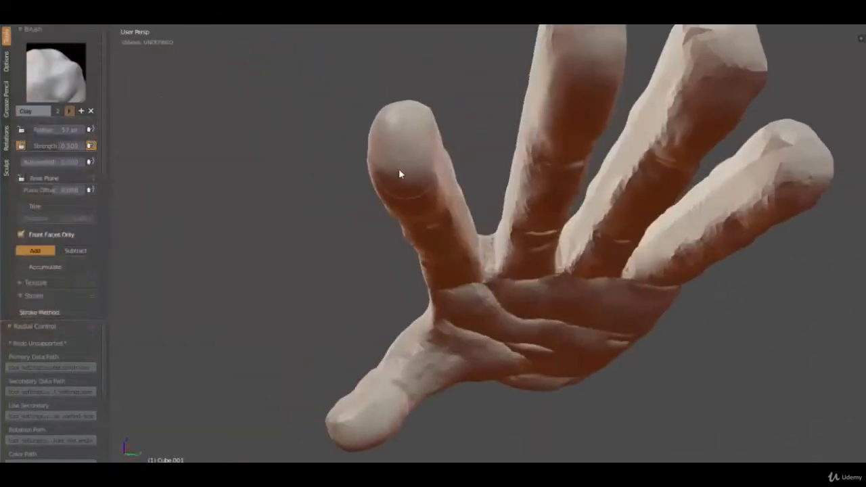
Enlarge the brush to a 117 px radius and smooth the index fingertip's pad and sides
{"action": "key", "text": "f"}
{"action": "left_click", "coordinate": [429, 186]}
{"action": "mouse_move", "coordinate": [408, 184]}
{"action": "left_mouse_down", "text": "shift"}
{"action": "mouse_move", "coordinate": [402, 174]}
{"action": "mouse_move", "coordinate": [417, 155]}
{"action": "mouse_move", "coordinate": [400, 187]}
{"action": "left_mouse_up", "text": "shift"}
{"action": "mouse_move", "coordinate": [400, 187]}
{"action": "middle_mouse_down"}
{"action": "mouse_move", "coordinate": [334, 205]}
{"action": "mouse_move", "coordinate": [359, 231]}
{"action": "mouse_move", "coordinate": [386, 209]}
{"action": "middle_mouse_up"}
{"action": "mouse_move", "coordinate": [381, 216]}
{"action": "left_mouse_down", "text": "shift"}
{"action": "mouse_move", "coordinate": [363, 221]}
{"action": "mouse_move", "coordinate": [386, 222]}
{"action": "left_mouse_up", "text": "shift"}
{"action": "middle_click_drag", "start_coordinate": [386, 222], "coordinate": [383, 207]}
{"action": "left_click_drag", "start_coordinate": [381, 222], "coordinate": [363, 232], "text": "shift"}
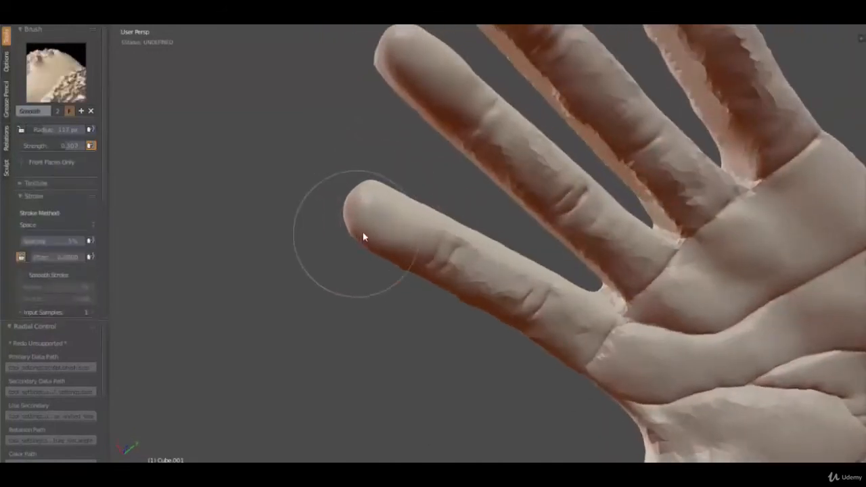
{"action": "middle_click_drag", "start_coordinate": [362, 232], "coordinate": [418, 191]}
{"action": "left_click_drag", "start_coordinate": [418, 188], "coordinate": [432, 177], "text": "shift"}
{"action": "mouse_move", "coordinate": [431, 177]}
{"action": "middle_mouse_down"}
{"action": "mouse_move", "coordinate": [457, 197]}
{"action": "mouse_move", "coordinate": [416, 223]}
{"action": "mouse_move", "coordinate": [469, 232]}
{"action": "mouse_move", "coordinate": [522, 224]}
{"action": "mouse_move", "coordinate": [530, 238]}
{"action": "mouse_move", "coordinate": [487, 228]}
{"action": "middle_mouse_up"}
Switch to the Grab brush and smooth the ring fingertip's pad and underside from the front and the side
{"action": "key", "text": "g"}
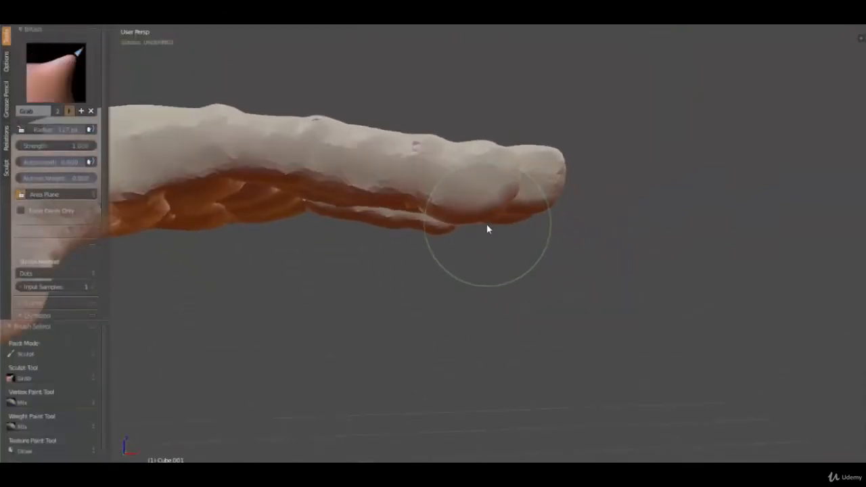
{"action": "scroll", "coordinate": [473, 234], "scroll_direction": "down", "scroll_amount": 2}
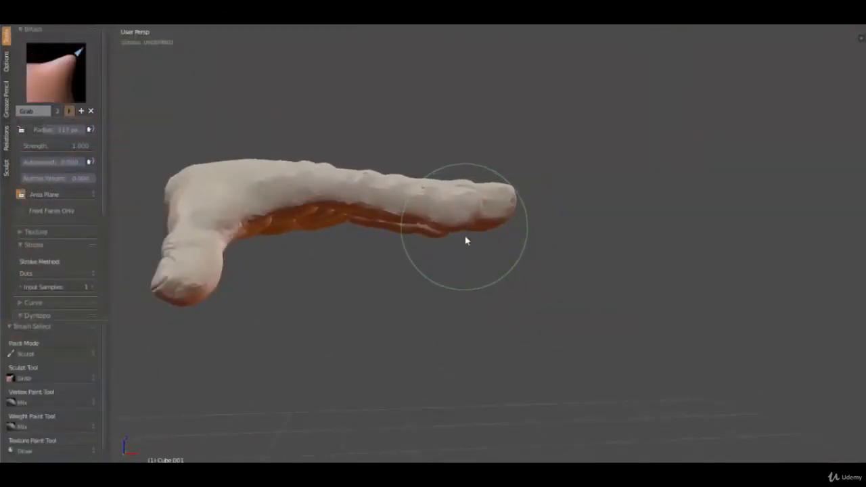
{"action": "scroll", "coordinate": [466, 237], "scroll_direction": "up", "scroll_amount": 3}
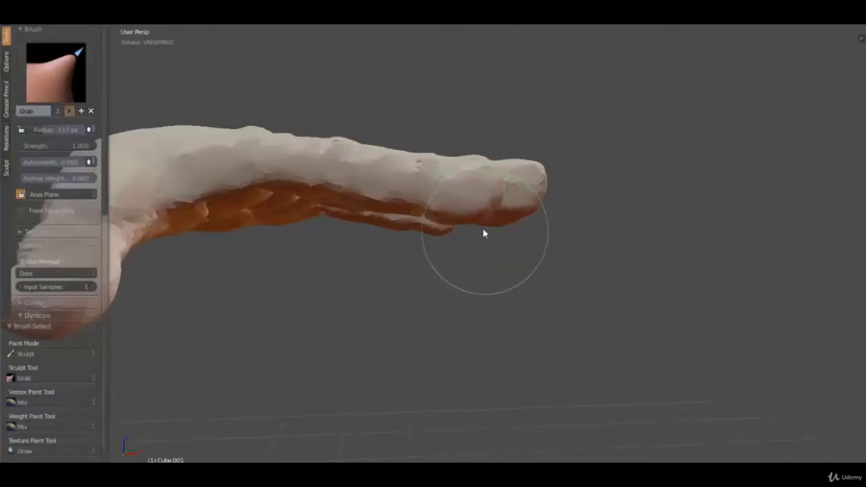
{"action": "middle_click_drag", "start_coordinate": [463, 221], "coordinate": [536, 225]}
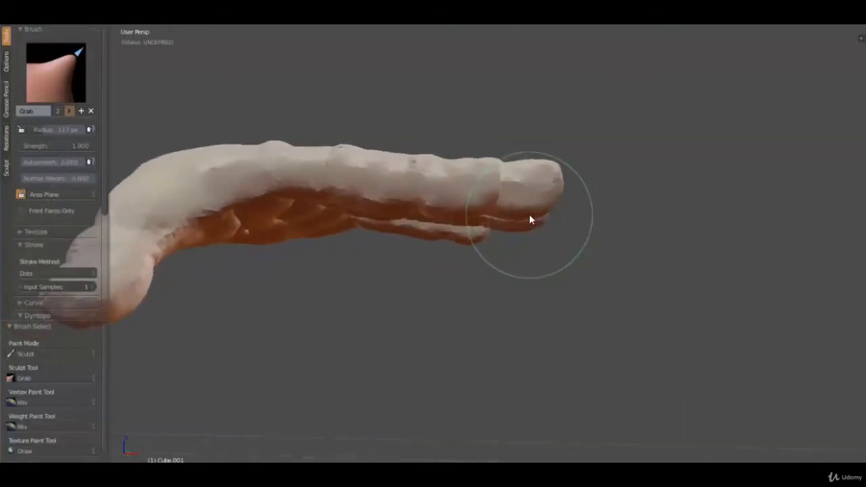
{"action": "middle_click_drag", "start_coordinate": [571, 193], "coordinate": [535, 168]}
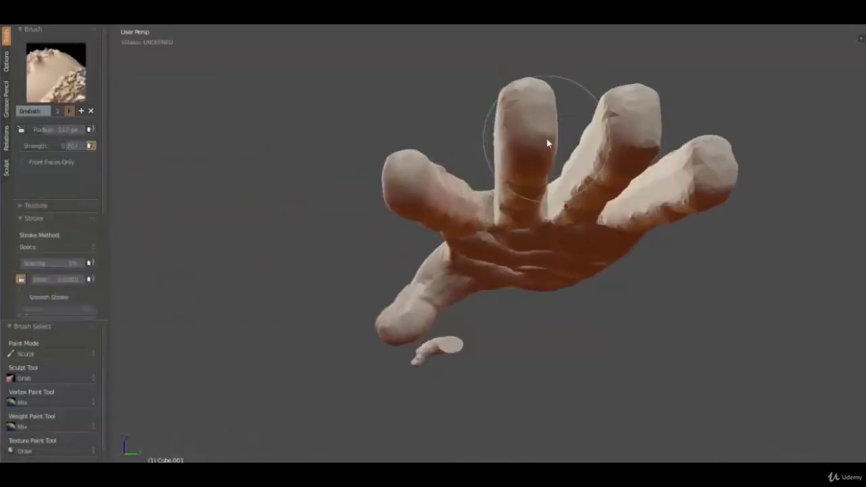
{"action": "mouse_move", "coordinate": [629, 158]}
{"action": "middle_mouse_down"}
{"action": "mouse_move", "coordinate": [690, 163]}
{"action": "mouse_move", "coordinate": [602, 132]}
{"action": "middle_mouse_up"}
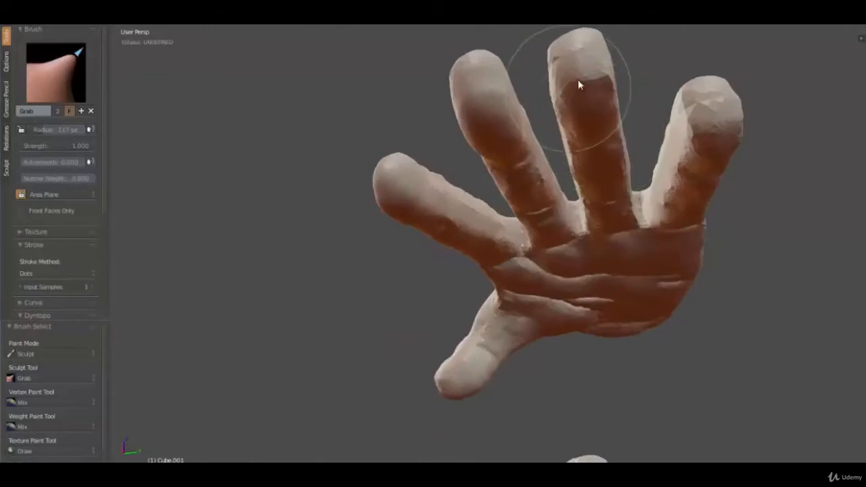
{"action": "left_click_drag", "start_coordinate": [579, 83], "coordinate": [604, 104], "text": "shift"}
{"action": "middle_click_drag", "start_coordinate": [603, 105], "coordinate": [498, 187]}
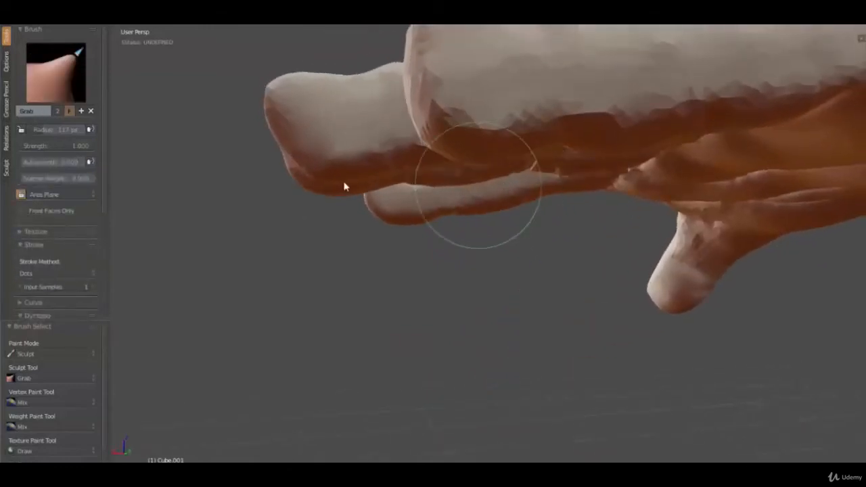
{"action": "mouse_move", "coordinate": [344, 185]}
{"action": "middle_mouse_down"}
{"action": "mouse_move", "coordinate": [367, 213]}
{"action": "mouse_move", "coordinate": [431, 164]}
{"action": "middle_mouse_up"}
{"action": "left_click_drag", "start_coordinate": [432, 163], "coordinate": [444, 154], "text": "shift"}
{"action": "middle_click_drag", "start_coordinate": [439, 185], "coordinate": [406, 184]}
{"action": "left_click_drag", "start_coordinate": [406, 184], "coordinate": [420, 178], "text": "shift"}
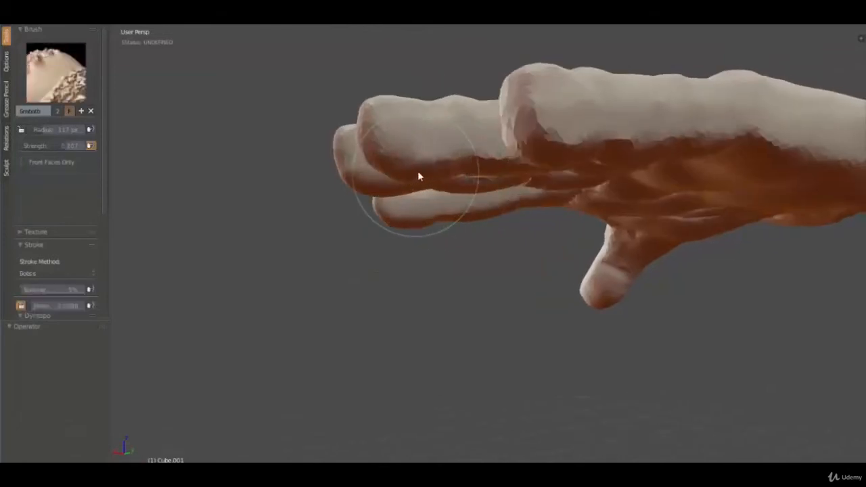
{"action": "mouse_move", "coordinate": [426, 187]}
{"action": "middle_mouse_down"}
{"action": "mouse_move", "coordinate": [493, 171]}
{"action": "mouse_move", "coordinate": [577, 167]}
{"action": "mouse_move", "coordinate": [528, 218]}
{"action": "middle_mouse_up"}
{"action": "scroll", "coordinate": [529, 217], "scroll_direction": "up", "scroll_amount": 5}
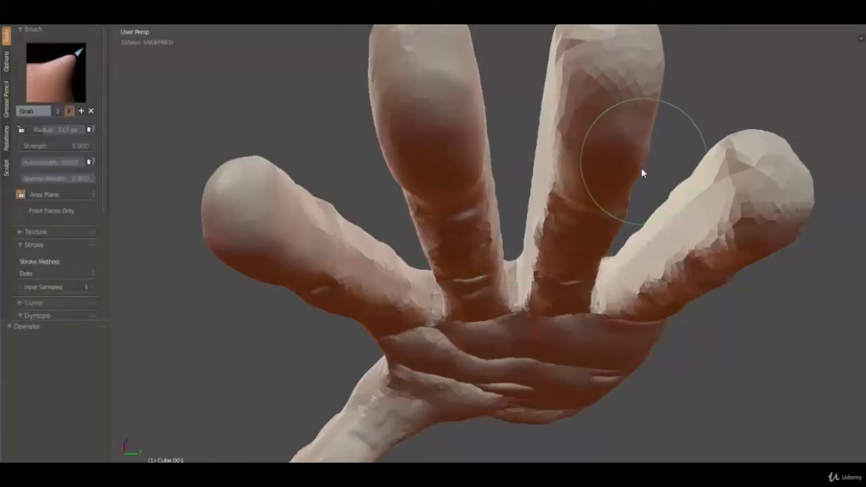
Switch to the Crease brush and reduce its radius for carving the nail on the back of the middle fingertip
{"action": "middle_click_drag", "start_coordinate": [641, 167], "coordinate": [354, 199]}
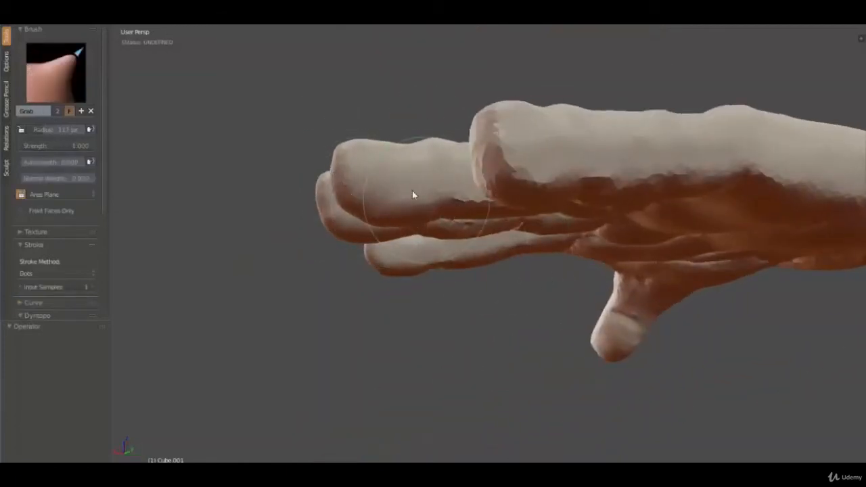
{"action": "middle_click_drag", "start_coordinate": [501, 231], "coordinate": [565, 161]}
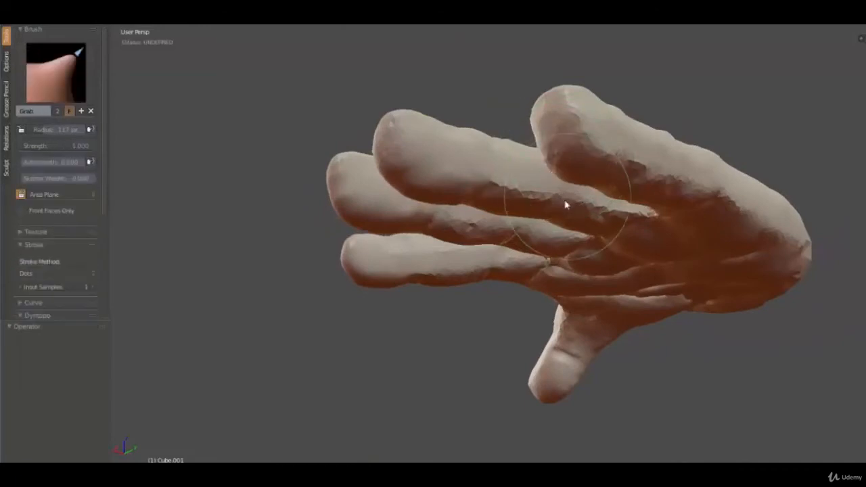
{"action": "mouse_move", "coordinate": [565, 200]}
{"action": "middle_mouse_down"}
{"action": "mouse_move", "coordinate": [503, 226]}
{"action": "mouse_move", "coordinate": [525, 198]}
{"action": "mouse_move", "coordinate": [522, 142]}
{"action": "mouse_move", "coordinate": [465, 212]}
{"action": "mouse_move", "coordinate": [580, 189]}
{"action": "mouse_move", "coordinate": [605, 232]}
{"action": "mouse_move", "coordinate": [606, 293]}
{"action": "middle_mouse_up"}
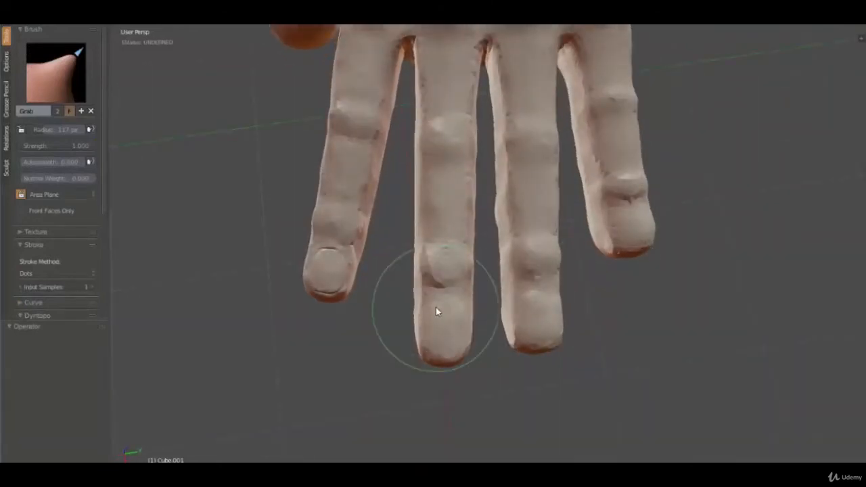
{"action": "mouse_move", "coordinate": [440, 311]}
{"action": "middle_mouse_down", "text": "shift"}
{"action": "mouse_move", "coordinate": [458, 273]}
{"action": "mouse_move", "coordinate": [443, 258]}
{"action": "mouse_move", "coordinate": [458, 215]}
{"action": "mouse_move", "coordinate": [437, 185]}
{"action": "mouse_move", "coordinate": [461, 229]}
{"action": "middle_mouse_up", "text": "shift"}
{"action": "key", "text": "shift+c"}
{"action": "scroll", "coordinate": [468, 288], "scroll_direction": "up", "scroll_amount": 5}
{"action": "key", "text": "f"}
{"action": "left_click", "coordinate": [433, 260]}
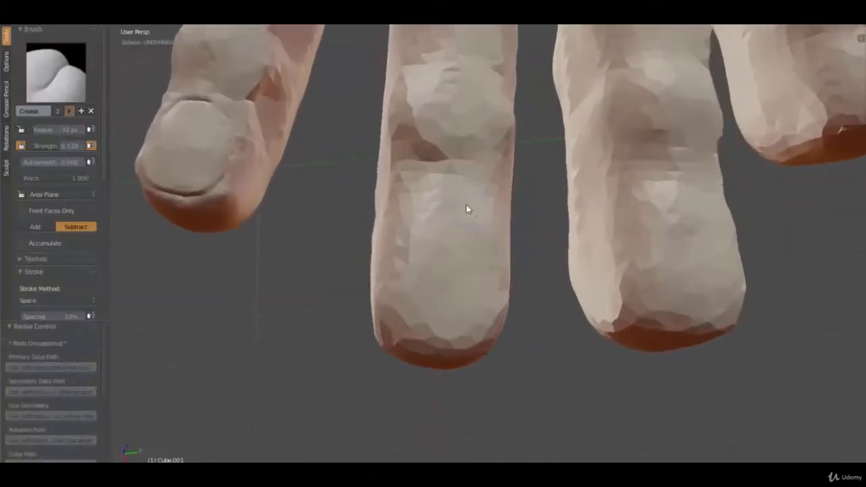
Try to carve a rounded fingernail outline into the middle fingertip, undoing the strokes
{"action": "left_click_drag", "start_coordinate": [404, 229], "coordinate": [389, 253]}
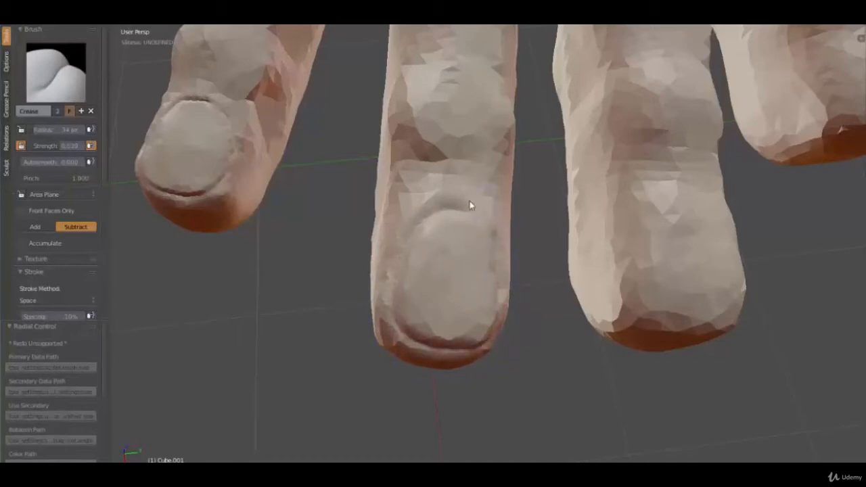
{"action": "mouse_move", "coordinate": [446, 291]}
{"action": "middle_mouse_down"}
{"action": "mouse_move", "coordinate": [439, 257]}
{"action": "mouse_move", "coordinate": [443, 265]}
{"action": "middle_mouse_up"}
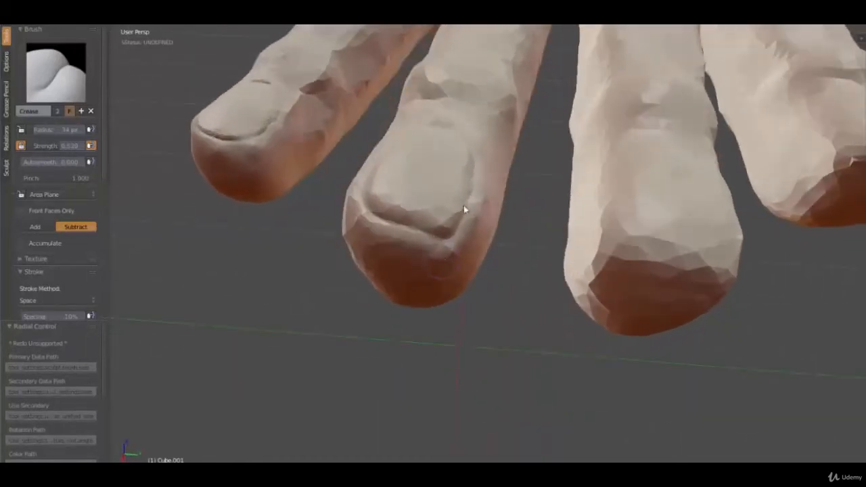
{"action": "left_click_drag", "start_coordinate": [465, 206], "coordinate": [472, 191]}
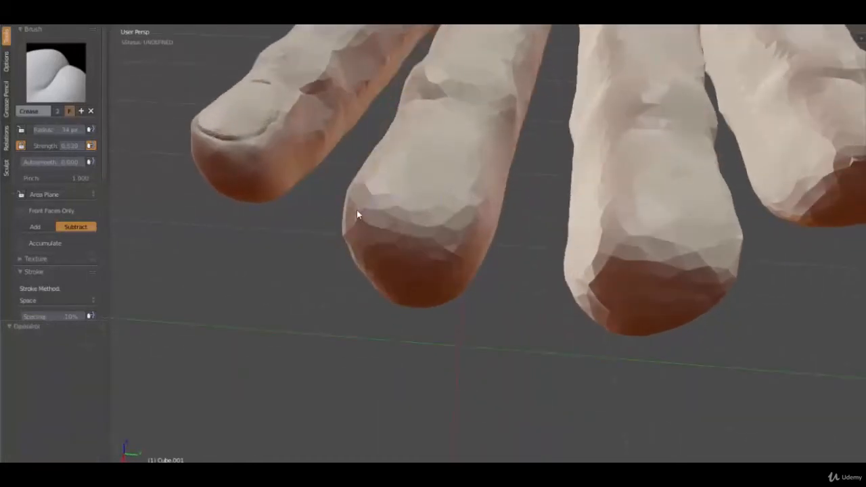
{"action": "left_click_drag", "start_coordinate": [360, 213], "coordinate": [480, 233]}
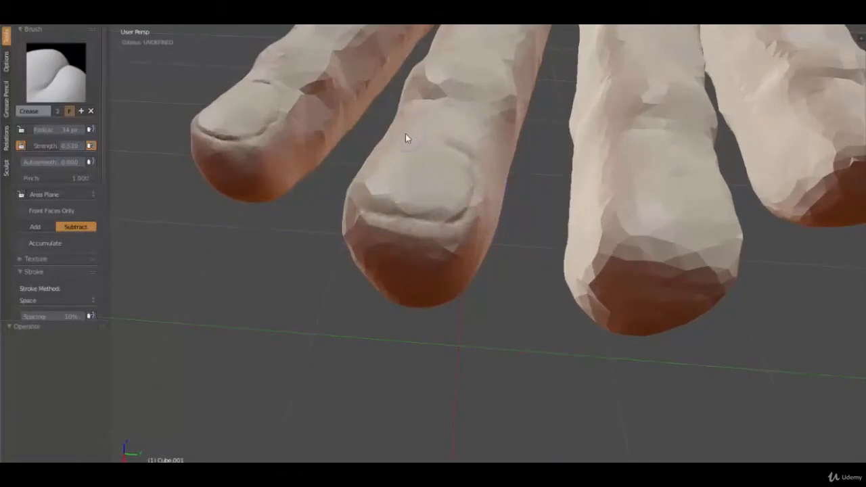
{"action": "middle_click_drag", "start_coordinate": [371, 151], "coordinate": [467, 213]}
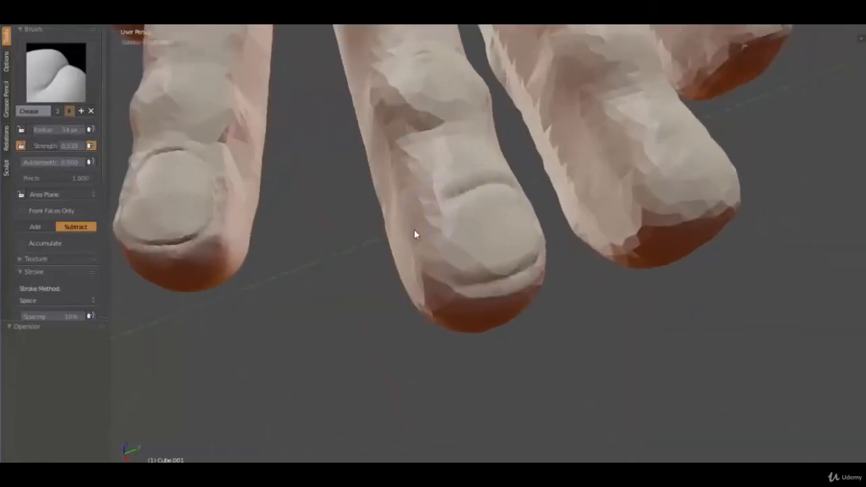
{"action": "mouse_move", "coordinate": [477, 316]}
{"action": "middle_mouse_down"}
{"action": "mouse_move", "coordinate": [429, 291]}
{"action": "mouse_move", "coordinate": [412, 313]}
{"action": "middle_mouse_up"}
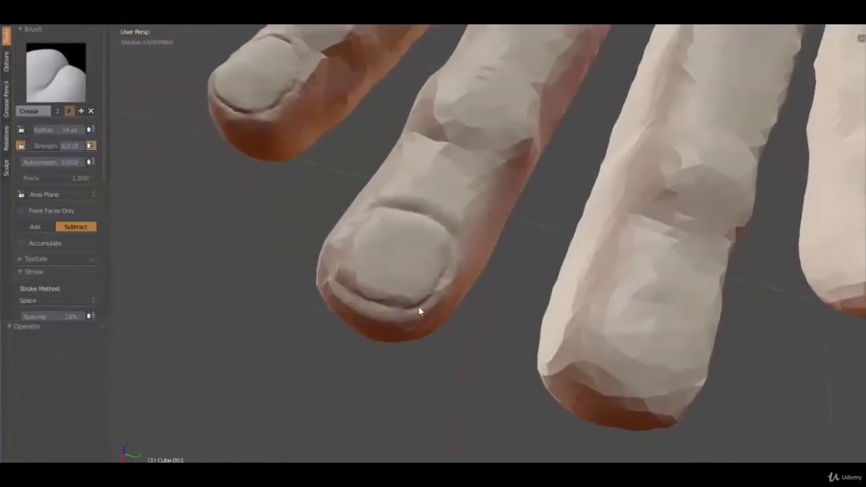
{"action": "key", "text": "ctrl+z"}
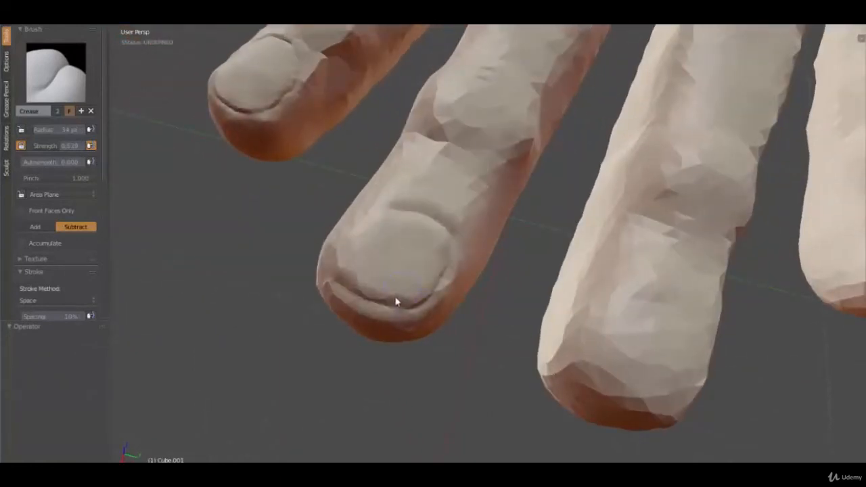
{"action": "mouse_move", "coordinate": [395, 303]}
{"action": "middle_mouse_down"}
{"action": "mouse_move", "coordinate": [443, 320]}
{"action": "mouse_move", "coordinate": [469, 289]}
{"action": "middle_mouse_up"}
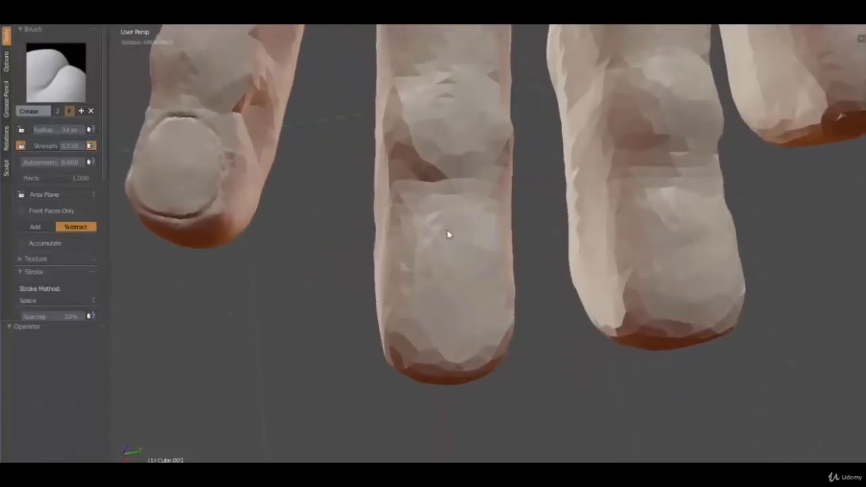
Carve a rounded fingernail outline into the back of the middle fingertip and deepen the crease along its front edge
{"action": "mouse_move", "coordinate": [482, 237]}
{"action": "left_mouse_down"}
{"action": "mouse_move", "coordinate": [494, 256]}
{"action": "mouse_move", "coordinate": [456, 236]}
{"action": "mouse_move", "coordinate": [410, 240]}
{"action": "mouse_move", "coordinate": [393, 287]}
{"action": "left_mouse_up"}
{"action": "mouse_move", "coordinate": [388, 311]}
{"action": "middle_mouse_down"}
{"action": "mouse_move", "coordinate": [447, 305]}
{"action": "mouse_move", "coordinate": [431, 254]}
{"action": "middle_mouse_up"}
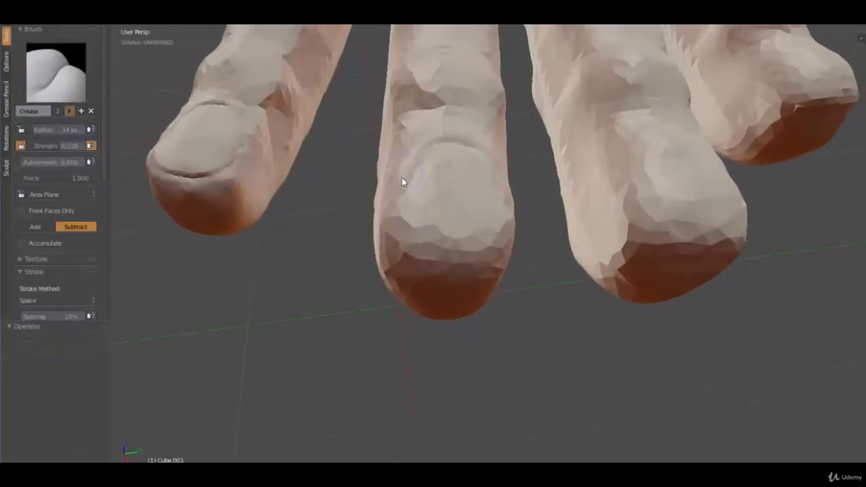
{"action": "middle_click_drag", "start_coordinate": [416, 253], "coordinate": [405, 225]}
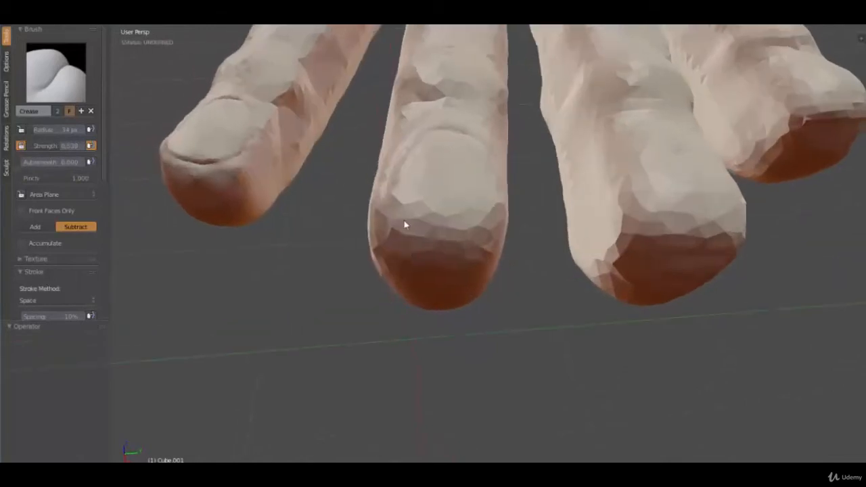
{"action": "mouse_move", "coordinate": [386, 201]}
{"action": "left_mouse_down"}
{"action": "mouse_move", "coordinate": [413, 224]}
{"action": "mouse_move", "coordinate": [483, 231]}
{"action": "mouse_move", "coordinate": [528, 220]}
{"action": "left_mouse_up"}
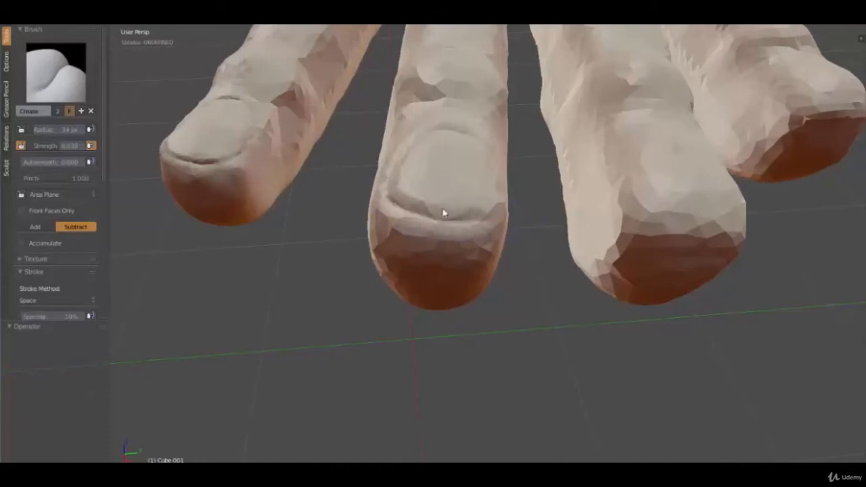
{"action": "middle_click_drag", "start_coordinate": [442, 212], "coordinate": [447, 197]}
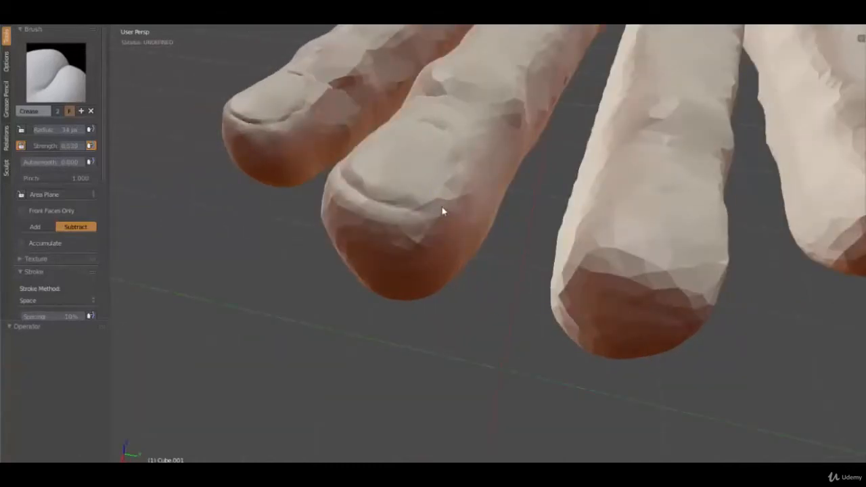
{"action": "middle_click_drag", "start_coordinate": [410, 244], "coordinate": [427, 261]}
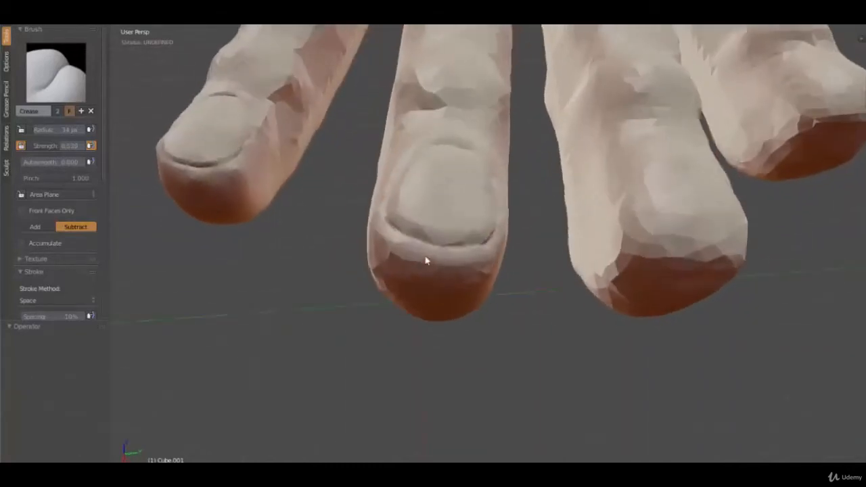
{"action": "middle_click_drag", "start_coordinate": [484, 223], "coordinate": [397, 190]}
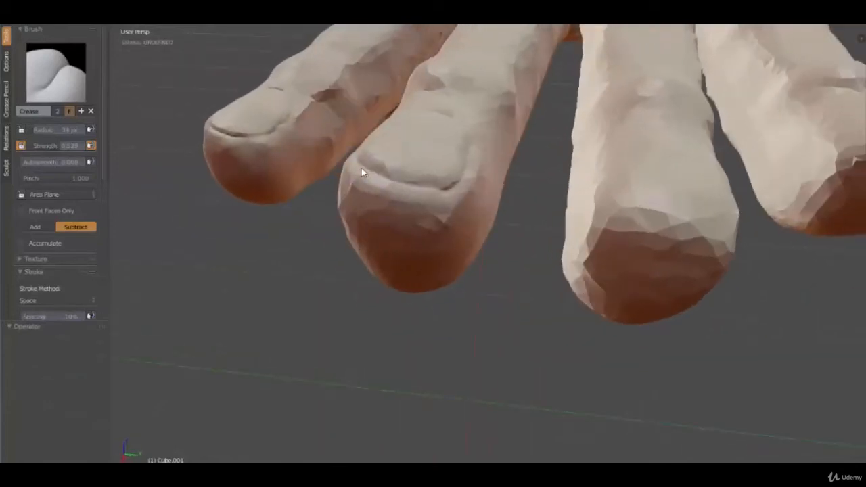
{"action": "mouse_move", "coordinate": [390, 183]}
{"action": "left_mouse_down"}
{"action": "mouse_move", "coordinate": [428, 195]}
{"action": "mouse_move", "coordinate": [484, 180]}
{"action": "left_mouse_up"}
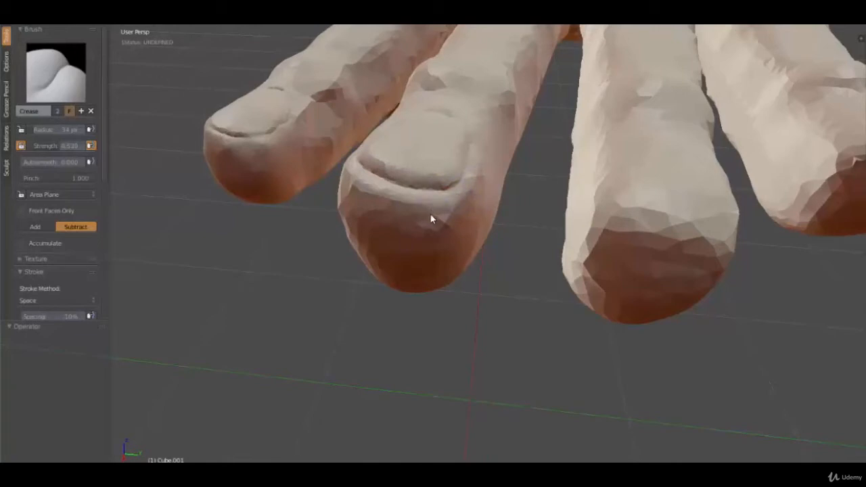
Build up and even out the skin rim below the middle fingernail's front edge with the Clay brush
{"action": "key", "text": "shift+c"}
{"action": "key", "text": "c"}
{"action": "mouse_move", "coordinate": [310, 186]}
{"action": "middle_mouse_down"}
{"action": "mouse_move", "coordinate": [369, 194]}
{"action": "mouse_move", "coordinate": [350, 188]}
{"action": "middle_mouse_up"}
{"action": "key", "text": "s"}
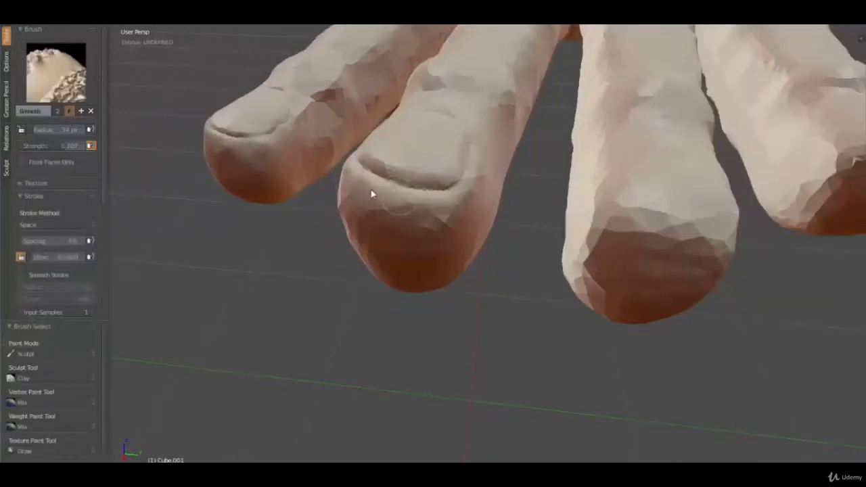
{"action": "key", "text": "c"}
{"action": "key", "text": "s"}
{"action": "key", "text": "c"}
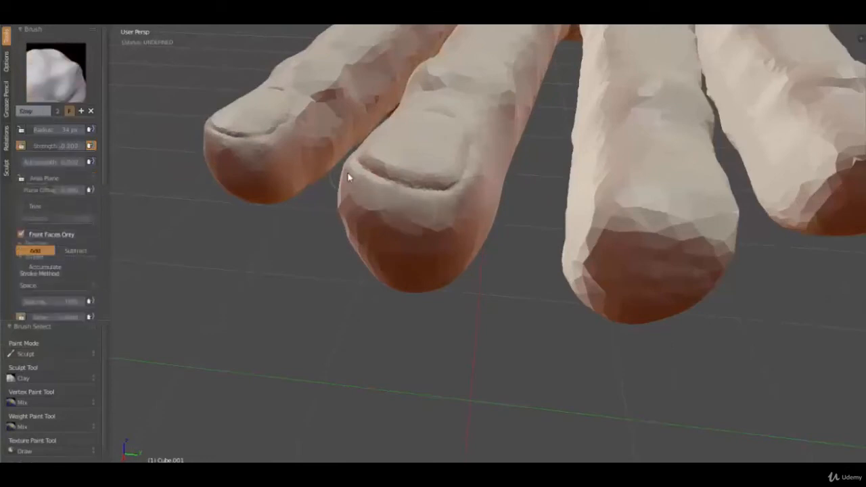
{"action": "key", "text": "s"}
{"action": "key", "text": "c"}
{"action": "key", "text": "s"}
{"action": "key", "text": "c"}
Smooth the skin beside the middle fingernail and along the fingertip's front edge
{"action": "mouse_move", "coordinate": [358, 191]}
{"action": "middle_mouse_down"}
{"action": "mouse_move", "coordinate": [397, 216]}
{"action": "mouse_move", "coordinate": [414, 290]}
{"action": "middle_mouse_up"}
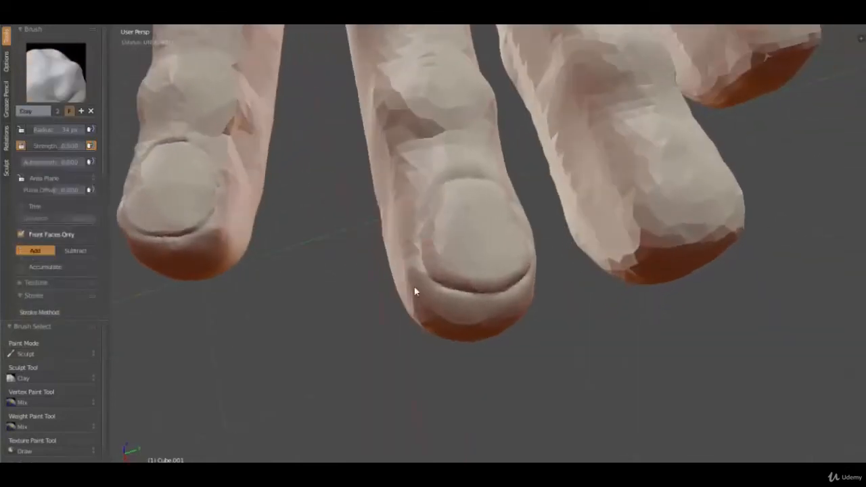
{"action": "key", "text": "s"}
{"action": "left_click_drag", "start_coordinate": [404, 228], "coordinate": [408, 215], "text": "shift"}
{"action": "left_click_drag", "start_coordinate": [410, 203], "coordinate": [422, 175], "text": "shift"}
{"action": "left_click_drag", "start_coordinate": [526, 300], "coordinate": [507, 313], "text": "shift"}
{"action": "left_click_drag", "start_coordinate": [498, 315], "coordinate": [474, 313], "text": "shift"}
{"action": "middle_click_drag", "start_coordinate": [504, 308], "coordinate": [466, 308]}
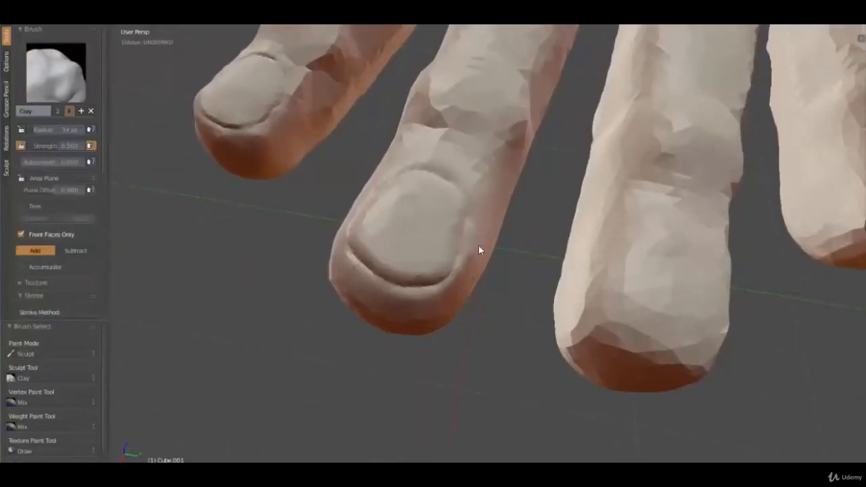
Carve the rounded cuticle and side outline of a fingernail into the back of the ring fingertip with the Crease brush
{"action": "scroll", "coordinate": [479, 247], "scroll_direction": "down", "scroll_amount": 4}
{"action": "middle_click_drag", "start_coordinate": [479, 266], "coordinate": [480, 288]}
{"action": "scroll", "coordinate": [480, 288], "scroll_direction": "up", "scroll_amount": 3}
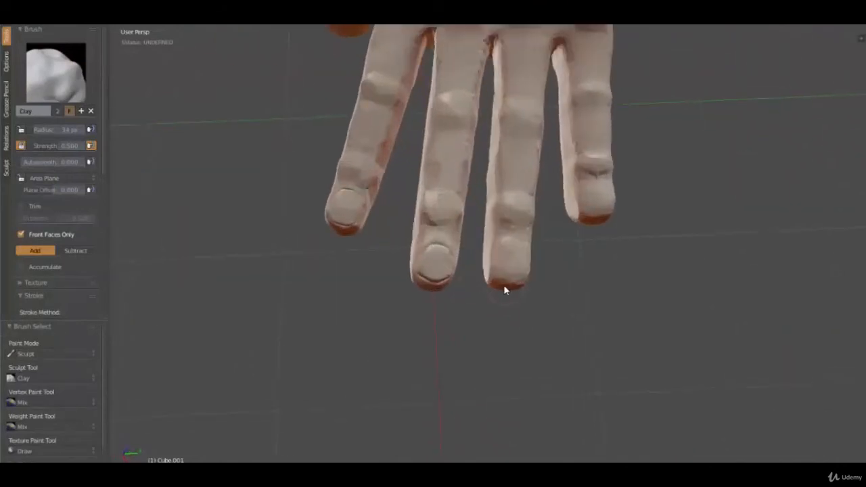
{"action": "scroll", "coordinate": [505, 290], "scroll_direction": "up", "scroll_amount": 5}
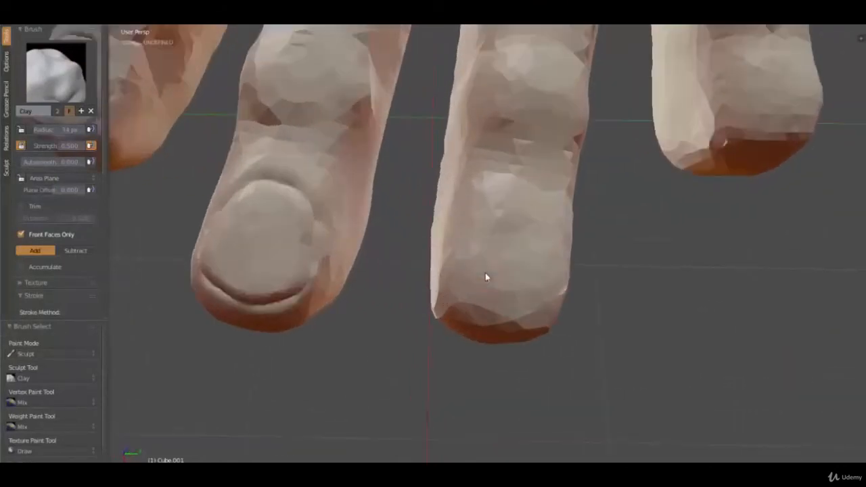
{"action": "key", "text": "shift+c"}
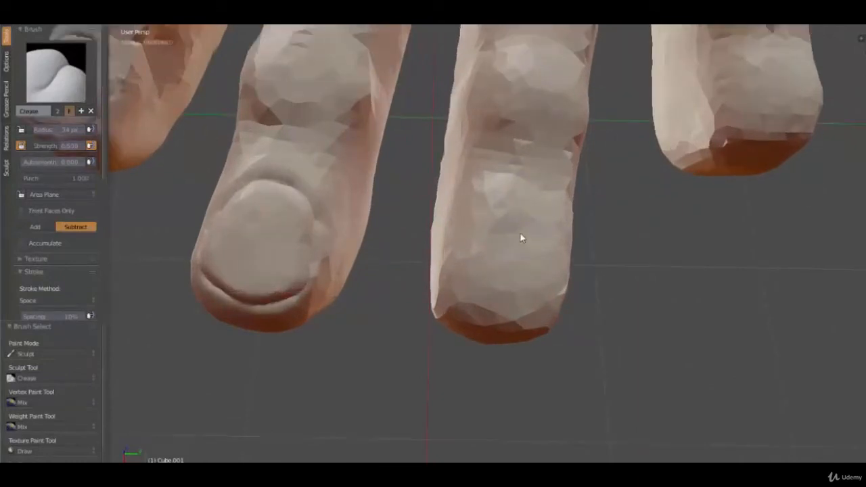
{"action": "mouse_move", "coordinate": [521, 239]}
{"action": "middle_mouse_down"}
{"action": "mouse_move", "coordinate": [512, 228]}
{"action": "mouse_move", "coordinate": [516, 190]}
{"action": "middle_mouse_up"}
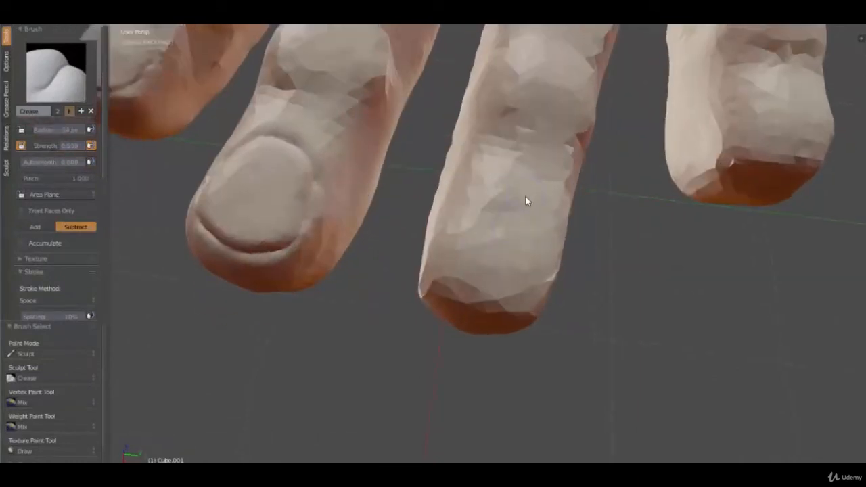
{"action": "mouse_move", "coordinate": [514, 288]}
{"action": "middle_mouse_down"}
{"action": "mouse_move", "coordinate": [555, 305]}
{"action": "mouse_move", "coordinate": [469, 178]}
{"action": "mouse_move", "coordinate": [664, 245]}
{"action": "mouse_move", "coordinate": [728, 207]}
{"action": "mouse_move", "coordinate": [745, 251]}
{"action": "mouse_move", "coordinate": [729, 261]}
{"action": "mouse_move", "coordinate": [684, 205]}
{"action": "mouse_move", "coordinate": [623, 192]}
{"action": "mouse_move", "coordinate": [649, 190]}
{"action": "mouse_move", "coordinate": [684, 208]}
{"action": "mouse_move", "coordinate": [648, 219]}
{"action": "mouse_move", "coordinate": [634, 197]}
{"action": "mouse_move", "coordinate": [633, 230]}
{"action": "middle_mouse_up"}
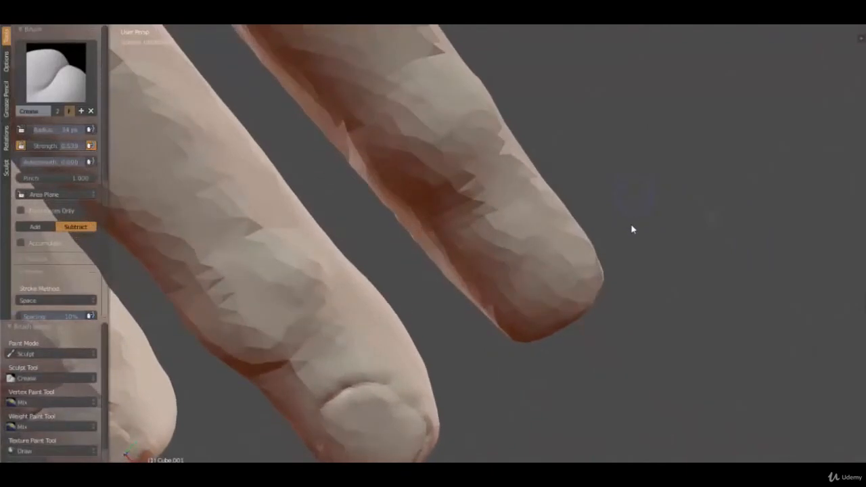
{"action": "middle_click_drag", "start_coordinate": [560, 341], "coordinate": [543, 337]}
{"action": "key", "text": "KP_5"}
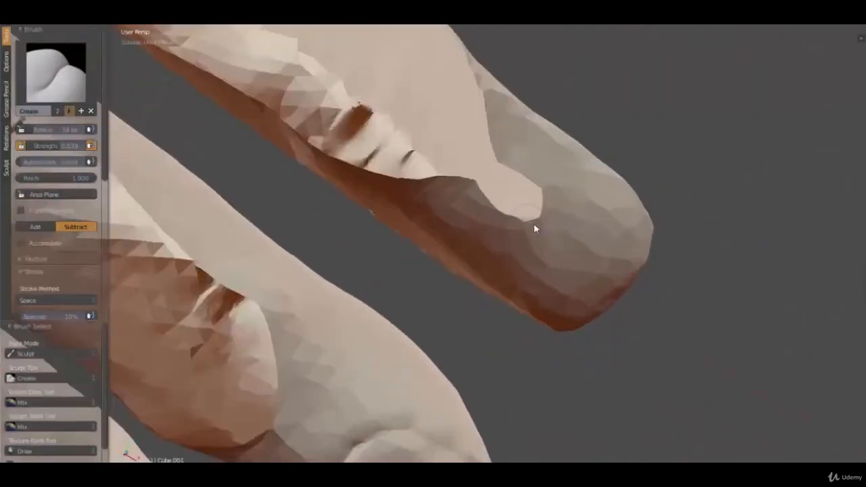
{"action": "key", "text": "KP_5"}
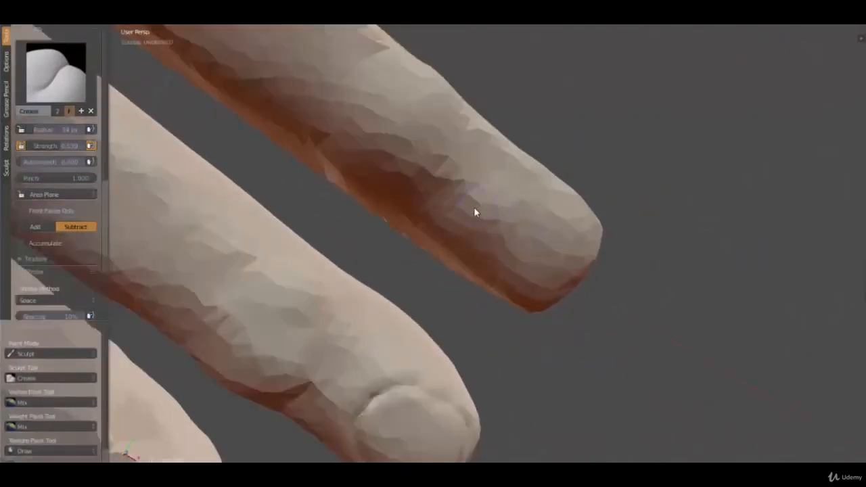
{"action": "mouse_move", "coordinate": [520, 181]}
{"action": "left_mouse_down"}
{"action": "mouse_move", "coordinate": [575, 192]}
{"action": "mouse_move", "coordinate": [594, 215]}
{"action": "left_mouse_up"}
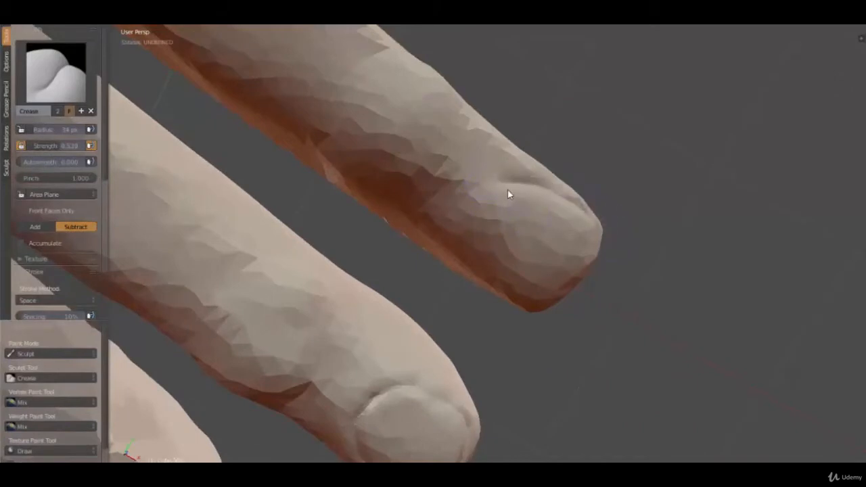
{"action": "mouse_move", "coordinate": [480, 198]}
{"action": "left_mouse_down"}
{"action": "mouse_move", "coordinate": [462, 240]}
{"action": "mouse_move", "coordinate": [470, 260]}
{"action": "mouse_move", "coordinate": [543, 319]}
{"action": "left_mouse_up"}
Carve and deepen the crease along the ring fingernail's front edge, closing the nail outline
{"action": "middle_click_drag", "start_coordinate": [549, 322], "coordinate": [549, 245]}
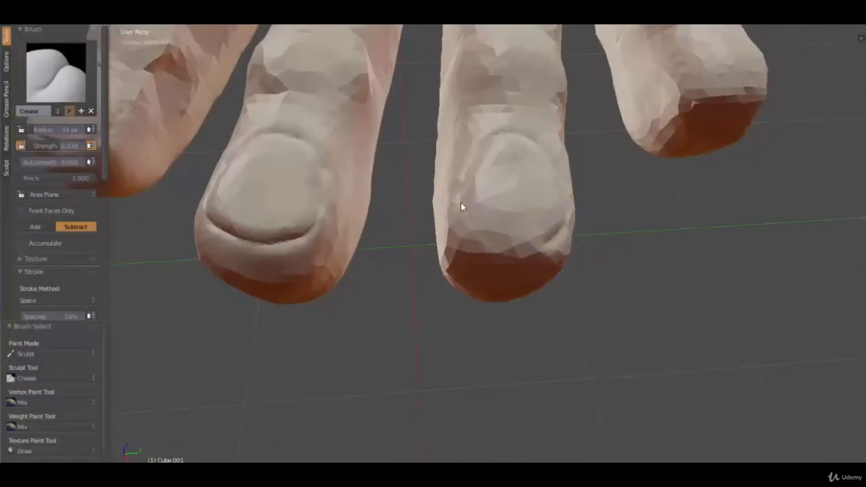
{"action": "mouse_move", "coordinate": [464, 207]}
{"action": "left_mouse_down"}
{"action": "mouse_move", "coordinate": [491, 252]}
{"action": "mouse_move", "coordinate": [543, 240]}
{"action": "mouse_move", "coordinate": [582, 244]}
{"action": "left_mouse_up"}
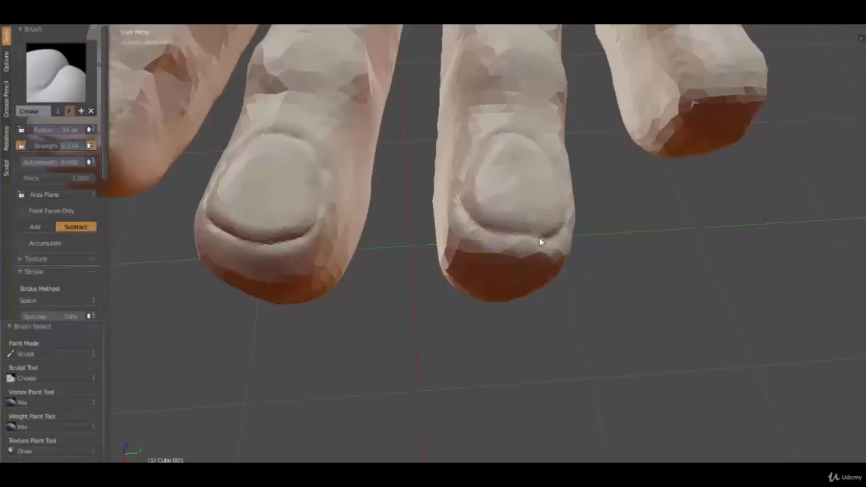
{"action": "left_click_drag", "start_coordinate": [540, 238], "coordinate": [606, 242]}
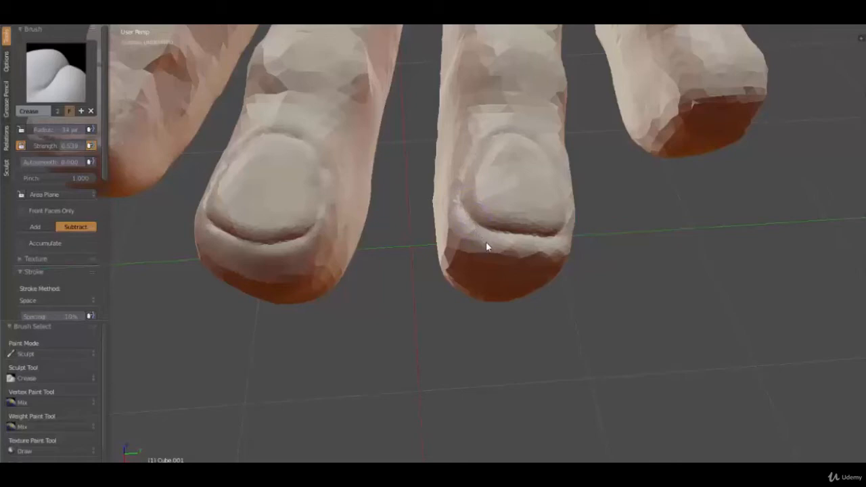
Smooth the skin rim beside and below the ring fingernail and the front face of the fingertip
{"action": "key", "text": "c"}
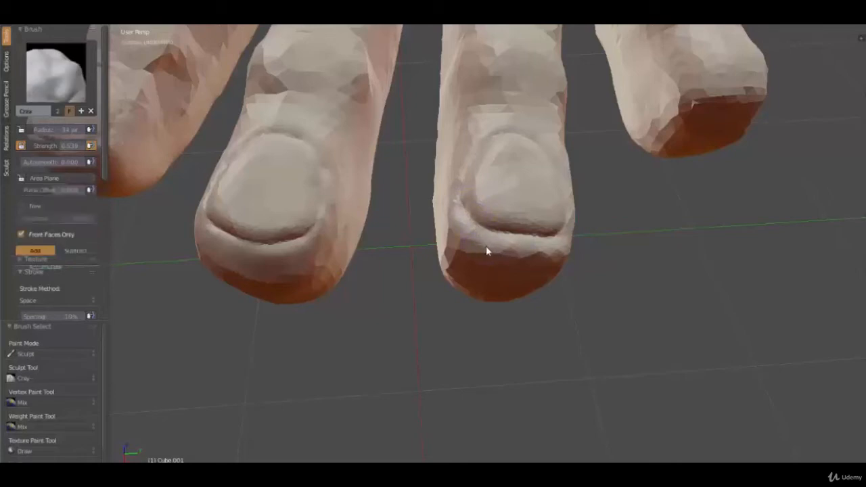
{"action": "mouse_move", "coordinate": [482, 248]}
{"action": "left_mouse_down", "text": "shift"}
{"action": "mouse_move", "coordinate": [558, 250]}
{"action": "mouse_move", "coordinate": [573, 241]}
{"action": "mouse_move", "coordinate": [574, 210]}
{"action": "mouse_move", "coordinate": [558, 259]}
{"action": "mouse_move", "coordinate": [470, 244]}
{"action": "mouse_move", "coordinate": [460, 227]}
{"action": "left_mouse_up", "text": "shift"}
{"action": "mouse_move", "coordinate": [459, 230]}
{"action": "left_mouse_down", "text": "shift"}
{"action": "mouse_move", "coordinate": [463, 248]}
{"action": "mouse_move", "coordinate": [542, 257]}
{"action": "mouse_move", "coordinate": [473, 245]}
{"action": "mouse_move", "coordinate": [485, 257]}
{"action": "mouse_move", "coordinate": [572, 252]}
{"action": "mouse_move", "coordinate": [517, 251]}
{"action": "mouse_move", "coordinate": [486, 282]}
{"action": "left_mouse_up", "text": "shift"}
{"action": "mouse_move", "coordinate": [485, 282]}
{"action": "middle_mouse_down"}
{"action": "mouse_move", "coordinate": [414, 245]}
{"action": "mouse_move", "coordinate": [447, 238]}
{"action": "mouse_move", "coordinate": [461, 209]}
{"action": "middle_mouse_up"}
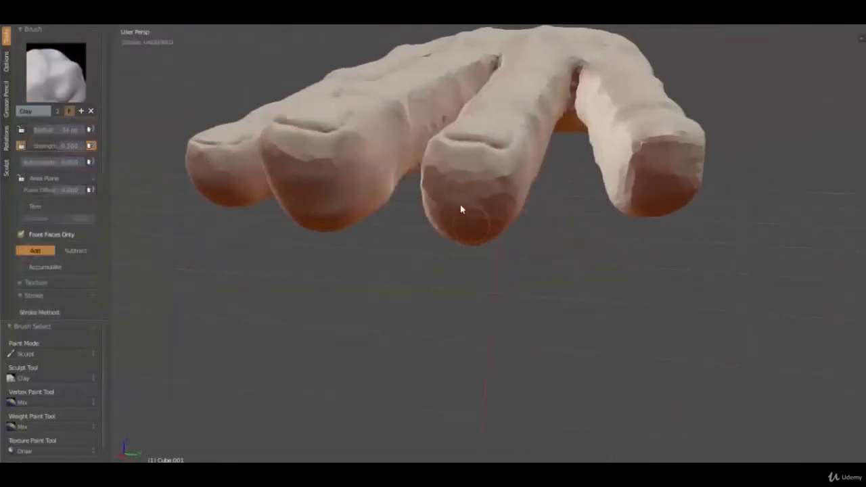
{"action": "mouse_move", "coordinate": [443, 170]}
{"action": "left_mouse_down", "text": "shift"}
{"action": "mouse_move", "coordinate": [521, 176]}
{"action": "mouse_move", "coordinate": [459, 169]}
{"action": "mouse_move", "coordinate": [501, 197]}
{"action": "mouse_move", "coordinate": [508, 214]}
{"action": "left_mouse_up", "text": "shift"}
{"action": "mouse_move", "coordinate": [507, 214]}
{"action": "middle_mouse_down"}
{"action": "mouse_move", "coordinate": [387, 182]}
{"action": "mouse_move", "coordinate": [405, 178]}
{"action": "mouse_move", "coordinate": [373, 170]}
{"action": "mouse_move", "coordinate": [458, 194]}
{"action": "middle_mouse_up"}
{"action": "scroll", "coordinate": [458, 195], "scroll_direction": "down", "scroll_amount": 2}
{"action": "mouse_move", "coordinate": [458, 195]}
{"action": "left_mouse_down", "text": "shift"}
{"action": "mouse_move", "coordinate": [463, 204]}
{"action": "mouse_move", "coordinate": [438, 189]}
{"action": "left_mouse_up", "text": "shift"}
Enlarge the brush and smooth the palm-side pad of the ring fingertip
{"action": "key", "text": "f"}
{"action": "left_click", "coordinate": [482, 223]}
{"action": "mouse_move", "coordinate": [454, 242]}
{"action": "middle_mouse_down"}
{"action": "mouse_move", "coordinate": [364, 226]}
{"action": "mouse_move", "coordinate": [414, 207]}
{"action": "middle_mouse_up"}
{"action": "mouse_move", "coordinate": [415, 195]}
{"action": "left_mouse_down", "text": "shift"}
{"action": "mouse_move", "coordinate": [404, 191]}
{"action": "mouse_move", "coordinate": [422, 178]}
{"action": "mouse_move", "coordinate": [422, 211]}
{"action": "mouse_move", "coordinate": [452, 217]}
{"action": "left_mouse_up", "text": "shift"}
{"action": "middle_click_drag", "start_coordinate": [451, 217], "coordinate": [492, 197]}
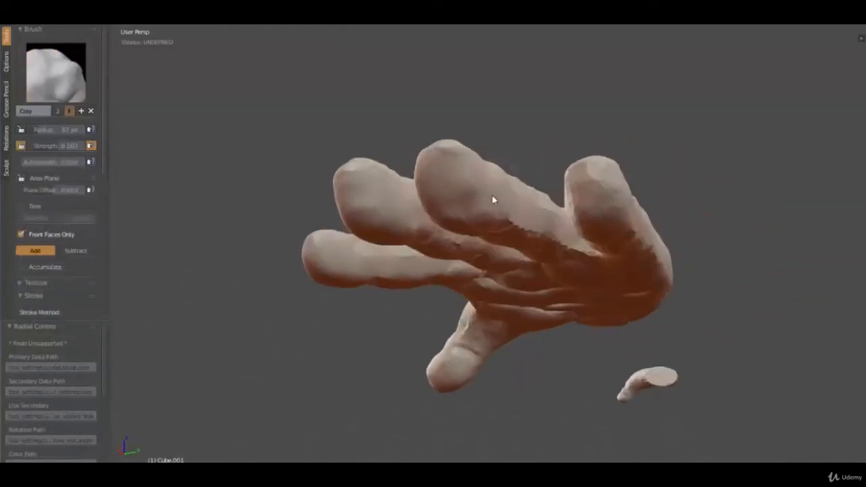
{"action": "mouse_move", "coordinate": [467, 206]}
{"action": "left_mouse_down", "text": "shift"}
{"action": "mouse_move", "coordinate": [447, 222]}
{"action": "mouse_move", "coordinate": [455, 203]}
{"action": "left_mouse_up", "text": "shift"}
{"action": "middle_click_drag", "start_coordinate": [456, 237], "coordinate": [458, 208]}
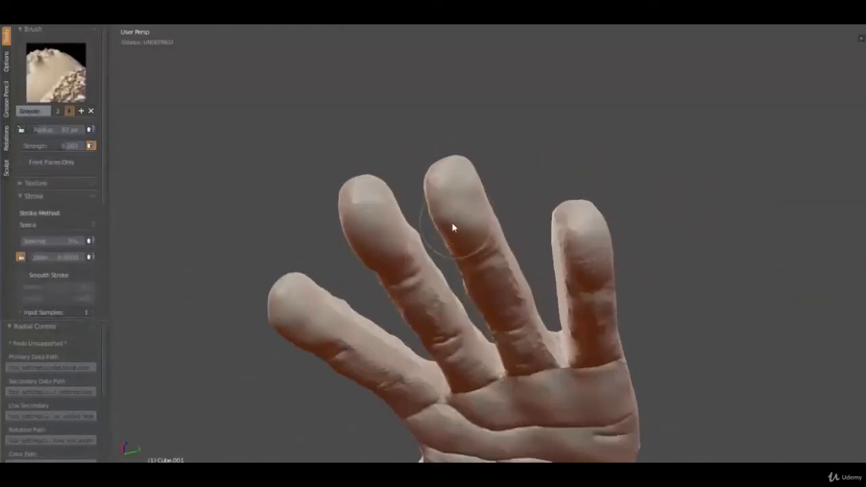
{"action": "mouse_move", "coordinate": [454, 226]}
{"action": "left_mouse_down", "text": "shift"}
{"action": "mouse_move", "coordinate": [447, 218]}
{"action": "mouse_move", "coordinate": [437, 226]}
{"action": "left_mouse_up", "text": "shift"}
Smooth the lower front of the ring fingertip between the nail and the pad
{"action": "mouse_move", "coordinate": [437, 226]}
{"action": "middle_mouse_down"}
{"action": "mouse_move", "coordinate": [411, 273]}
{"action": "mouse_move", "coordinate": [484, 314]}
{"action": "mouse_move", "coordinate": [472, 314]}
{"action": "mouse_move", "coordinate": [462, 232]}
{"action": "middle_mouse_up"}
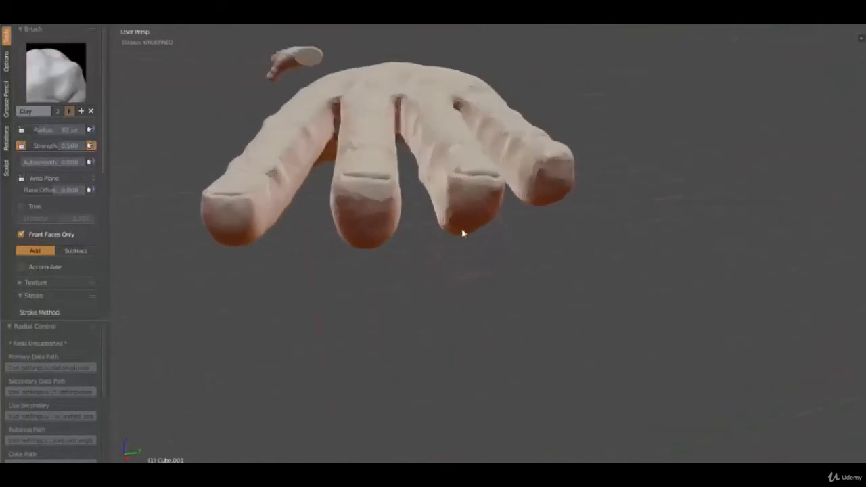
{"action": "key", "text": "shift"}
{"action": "left_click_drag", "start_coordinate": [456, 204], "coordinate": [448, 231], "text": "shift"}
{"action": "left_click_drag", "start_coordinate": [450, 235], "coordinate": [461, 233], "text": "shift"}
{"action": "key", "text": "shift"}
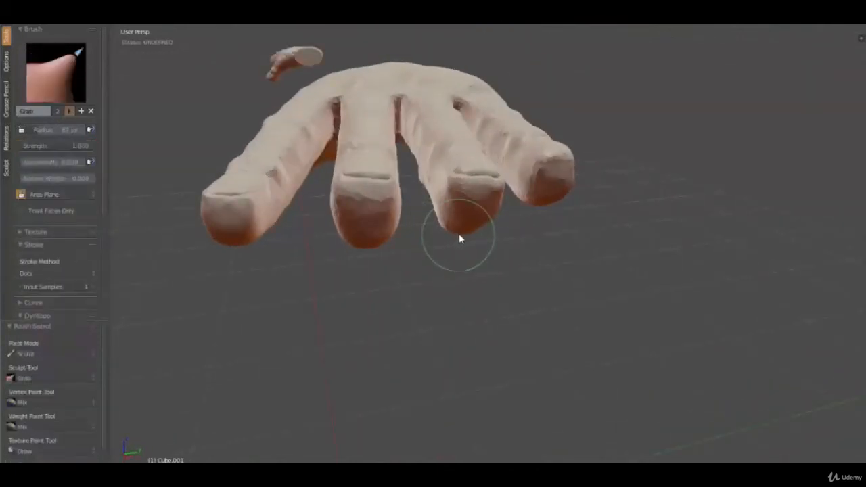
{"action": "key", "text": "g"}
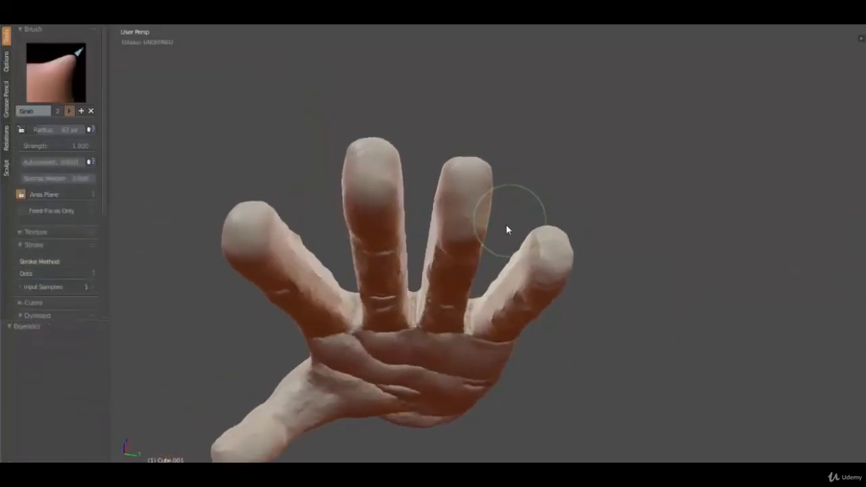
{"action": "mouse_move", "coordinate": [487, 219]}
{"action": "middle_mouse_down"}
{"action": "mouse_move", "coordinate": [526, 237]}
{"action": "mouse_move", "coordinate": [508, 269]}
{"action": "mouse_move", "coordinate": [519, 302]}
{"action": "mouse_move", "coordinate": [470, 237]}
{"action": "mouse_move", "coordinate": [360, 272]}
{"action": "mouse_move", "coordinate": [389, 265]}
{"action": "middle_mouse_up"}
{"action": "scroll", "coordinate": [417, 230], "scroll_direction": "down", "scroll_amount": 1}
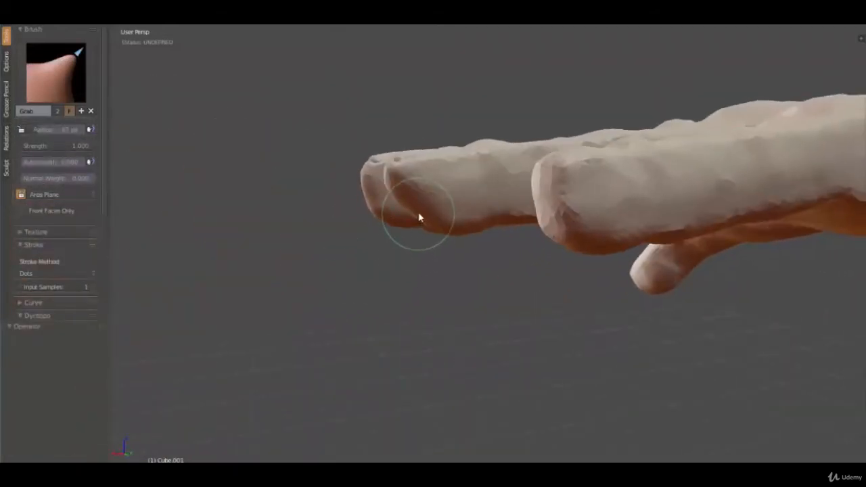
{"action": "scroll", "coordinate": [420, 220], "scroll_direction": "down", "scroll_amount": 3}
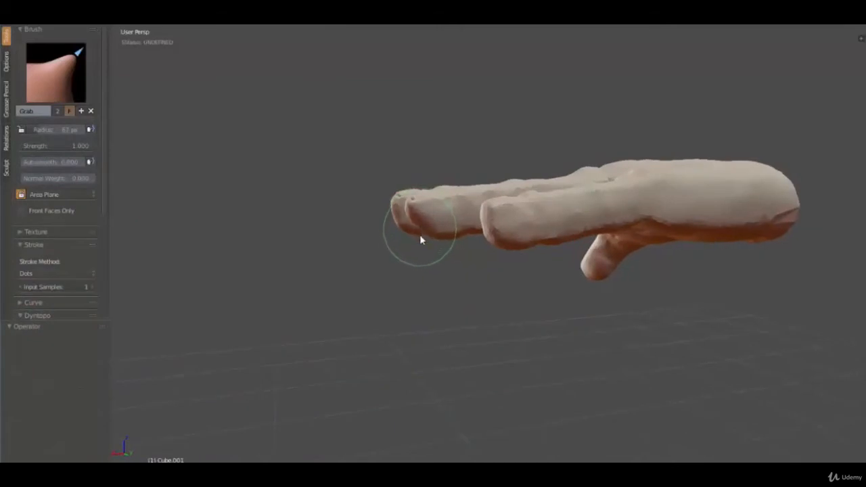
{"action": "mouse_move", "coordinate": [419, 234]}
{"action": "middle_mouse_down"}
{"action": "mouse_move", "coordinate": [416, 249]}
{"action": "mouse_move", "coordinate": [503, 249]}
{"action": "mouse_move", "coordinate": [451, 251]}
{"action": "middle_mouse_up"}
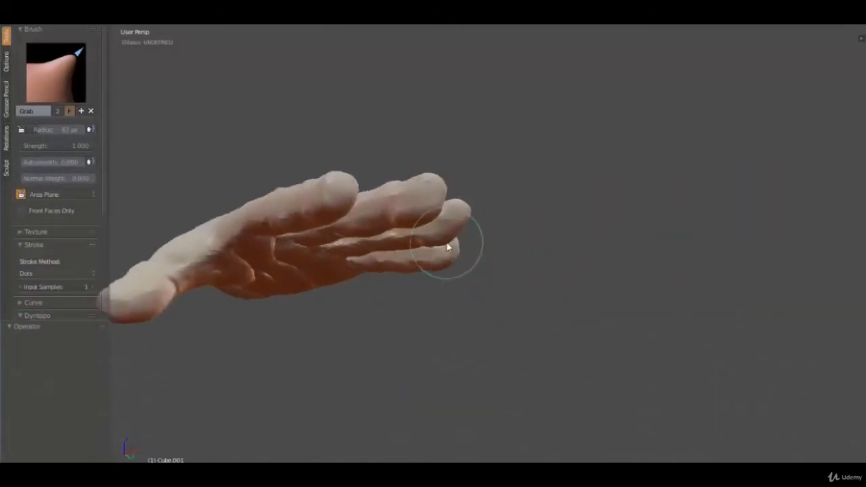
Carve the rounded cuticle and side outline of a fingernail into the back of the little fingertip with a smaller Crease brush
{"action": "mouse_move", "coordinate": [360, 249]}
{"action": "middle_mouse_down"}
{"action": "mouse_move", "coordinate": [525, 207]}
{"action": "mouse_move", "coordinate": [488, 241]}
{"action": "mouse_move", "coordinate": [443, 232]}
{"action": "mouse_move", "coordinate": [437, 276]}
{"action": "middle_mouse_up"}
{"action": "scroll", "coordinate": [436, 237], "scroll_direction": "up", "scroll_amount": 4}
{"action": "mouse_move", "coordinate": [431, 207]}
{"action": "middle_mouse_down"}
{"action": "mouse_move", "coordinate": [451, 267]}
{"action": "mouse_move", "coordinate": [395, 238]}
{"action": "mouse_move", "coordinate": [436, 304]}
{"action": "mouse_move", "coordinate": [458, 300]}
{"action": "mouse_move", "coordinate": [509, 248]}
{"action": "mouse_move", "coordinate": [429, 309]}
{"action": "middle_mouse_up"}
{"action": "scroll", "coordinate": [413, 308], "scroll_direction": "up", "scroll_amount": 3}
{"action": "scroll", "coordinate": [400, 304], "scroll_direction": "up", "scroll_amount": 6}
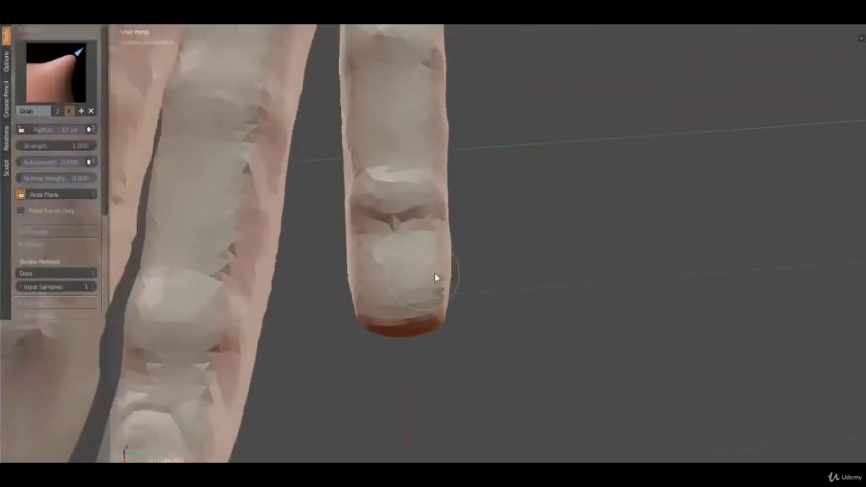
{"action": "key", "text": "shift+c"}
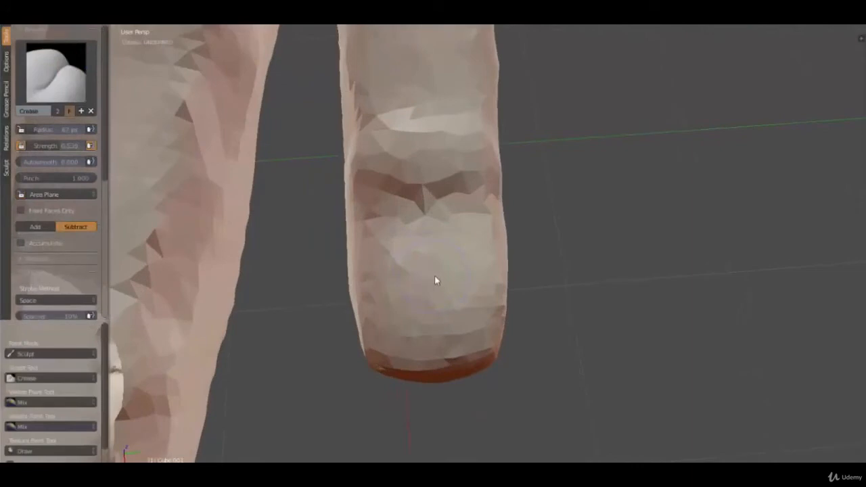
{"action": "left_click", "coordinate": [443, 242]}
{"action": "key", "text": "ctrl+z"}
{"action": "key", "text": "f"}
{"action": "left_click", "coordinate": [415, 231]}
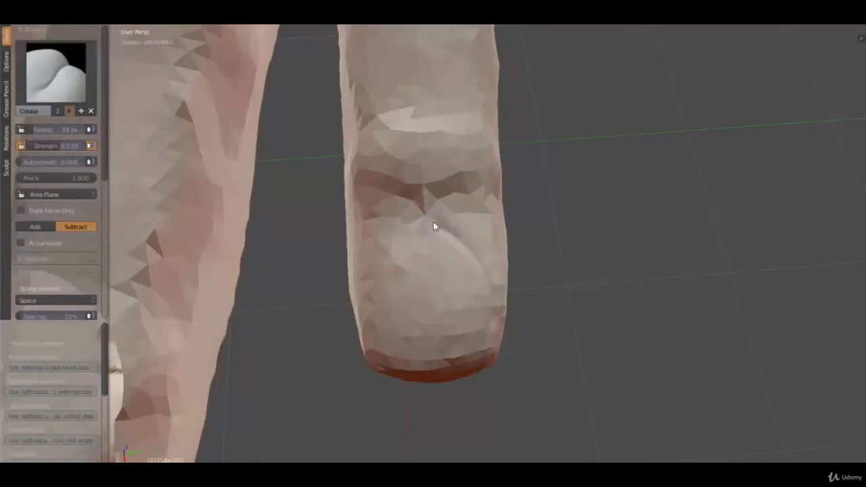
{"action": "mouse_move", "coordinate": [408, 220]}
{"action": "left_mouse_down"}
{"action": "mouse_move", "coordinate": [383, 229]}
{"action": "mouse_move", "coordinate": [364, 322]}
{"action": "left_mouse_up"}
Carve and deepen the crease along the little fingernail's front edge to close the outline
{"action": "middle_click_drag", "start_coordinate": [371, 358], "coordinate": [496, 227]}
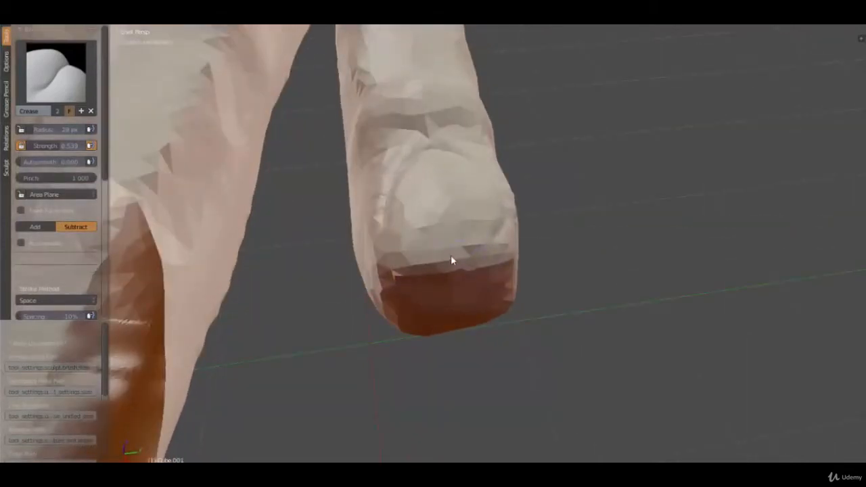
{"action": "mouse_move", "coordinate": [452, 261]}
{"action": "left_mouse_down"}
{"action": "mouse_move", "coordinate": [373, 246]}
{"action": "mouse_move", "coordinate": [379, 234]}
{"action": "left_mouse_up"}
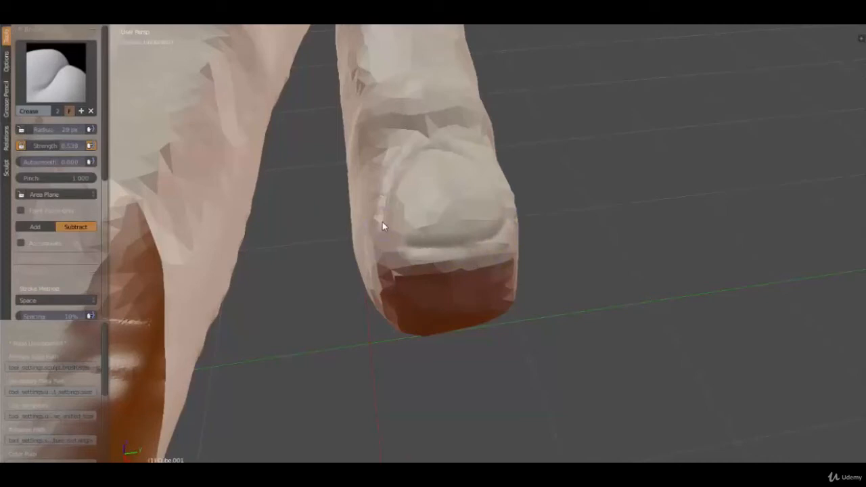
{"action": "mouse_move", "coordinate": [403, 266]}
{"action": "left_mouse_down"}
{"action": "mouse_move", "coordinate": [435, 269]}
{"action": "mouse_move", "coordinate": [521, 228]}
{"action": "left_mouse_up"}
Smooth the little fingernail's skin rim along its front edge and sides
{"action": "mouse_move", "coordinate": [481, 227]}
{"action": "middle_mouse_down"}
{"action": "mouse_move", "coordinate": [451, 276]}
{"action": "mouse_move", "coordinate": [470, 260]}
{"action": "mouse_move", "coordinate": [460, 250]}
{"action": "mouse_move", "coordinate": [442, 261]}
{"action": "mouse_move", "coordinate": [438, 248]}
{"action": "middle_mouse_up"}
{"action": "key", "text": "c"}
{"action": "mouse_move", "coordinate": [443, 202]}
{"action": "left_mouse_down", "text": "shift"}
{"action": "mouse_move", "coordinate": [442, 190]}
{"action": "mouse_move", "coordinate": [467, 210]}
{"action": "mouse_move", "coordinate": [486, 264]}
{"action": "left_mouse_up", "text": "shift"}
{"action": "mouse_move", "coordinate": [479, 308]}
{"action": "left_mouse_down", "text": "shift"}
{"action": "mouse_move", "coordinate": [404, 341]}
{"action": "mouse_move", "coordinate": [375, 333]}
{"action": "left_mouse_up", "text": "shift"}
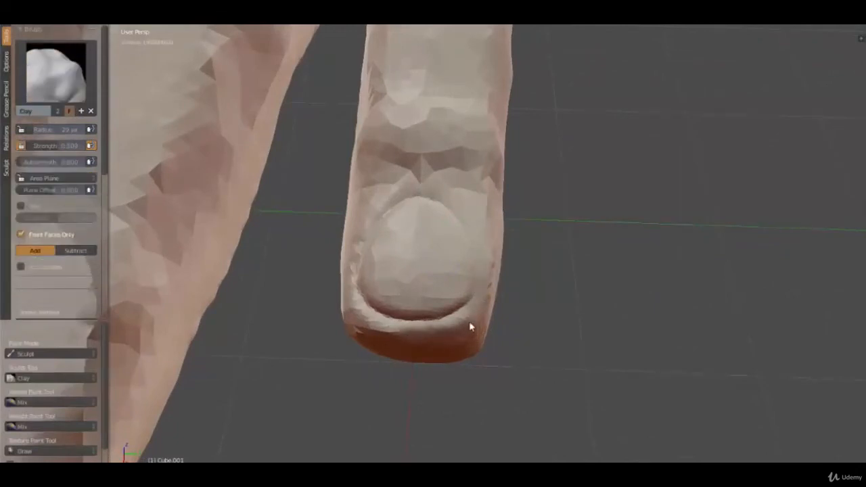
{"action": "mouse_move", "coordinate": [495, 290]}
{"action": "left_mouse_down", "text": "shift"}
{"action": "mouse_move", "coordinate": [498, 238]}
{"action": "mouse_move", "coordinate": [493, 277]}
{"action": "left_mouse_up", "text": "shift"}
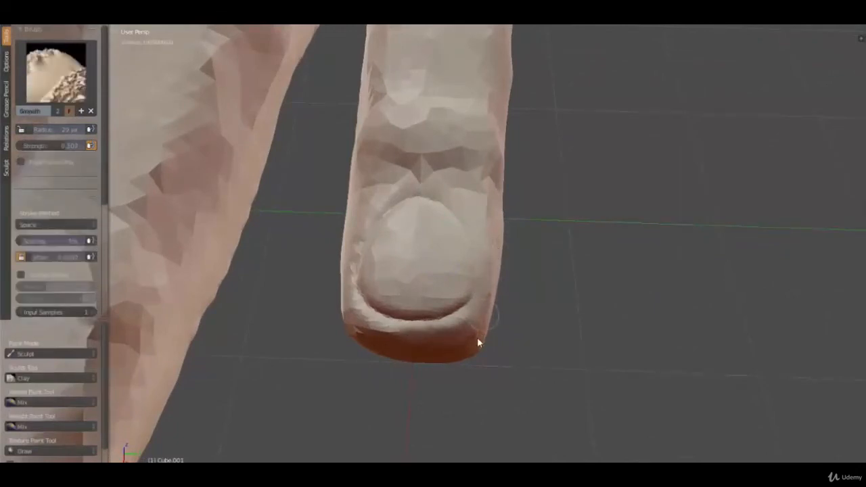
Smooth the front face and side of the little fingertip below the nail
{"action": "middle_click_drag", "start_coordinate": [480, 344], "coordinate": [474, 278]}
{"action": "left_click_drag", "start_coordinate": [420, 204], "coordinate": [383, 190], "text": "shift"}
{"action": "key", "text": "c"}
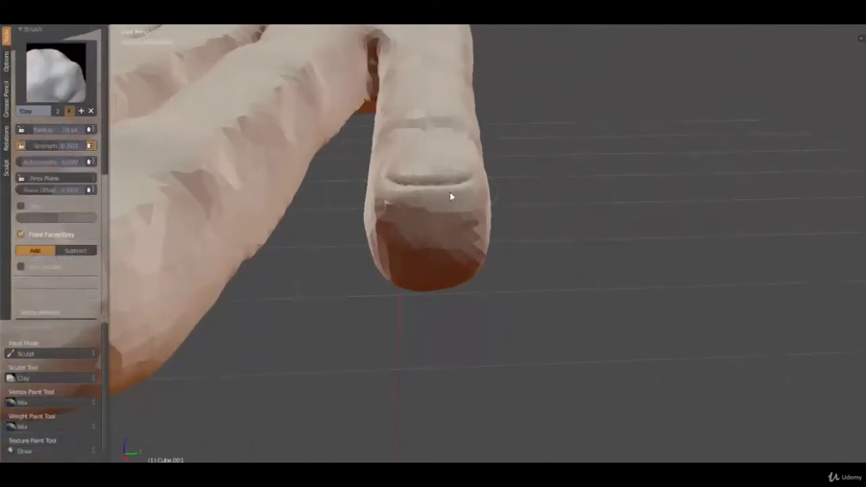
{"action": "key", "text": "s"}
{"action": "key", "text": "c"}
{"action": "mouse_move", "coordinate": [412, 252]}
{"action": "middle_mouse_down"}
{"action": "mouse_move", "coordinate": [383, 301]}
{"action": "mouse_move", "coordinate": [318, 302]}
{"action": "middle_mouse_up"}
{"action": "mouse_move", "coordinate": [320, 273]}
{"action": "left_mouse_down", "text": "shift"}
{"action": "mouse_move", "coordinate": [321, 302]}
{"action": "mouse_move", "coordinate": [338, 271]}
{"action": "left_mouse_up", "text": "shift"}
Carve parallel skin creases across the back of the index finger's middle knuckle with the Crease brush
{"action": "scroll", "coordinate": [441, 268], "scroll_direction": "down", "scroll_amount": 3}
{"action": "mouse_move", "coordinate": [441, 272]}
{"action": "middle_mouse_down"}
{"action": "mouse_move", "coordinate": [468, 269]}
{"action": "mouse_move", "coordinate": [362, 300]}
{"action": "mouse_move", "coordinate": [449, 251]}
{"action": "mouse_move", "coordinate": [416, 267]}
{"action": "mouse_move", "coordinate": [281, 251]}
{"action": "mouse_move", "coordinate": [298, 230]}
{"action": "middle_mouse_up"}
{"action": "left_click", "coordinate": [62, 80]}
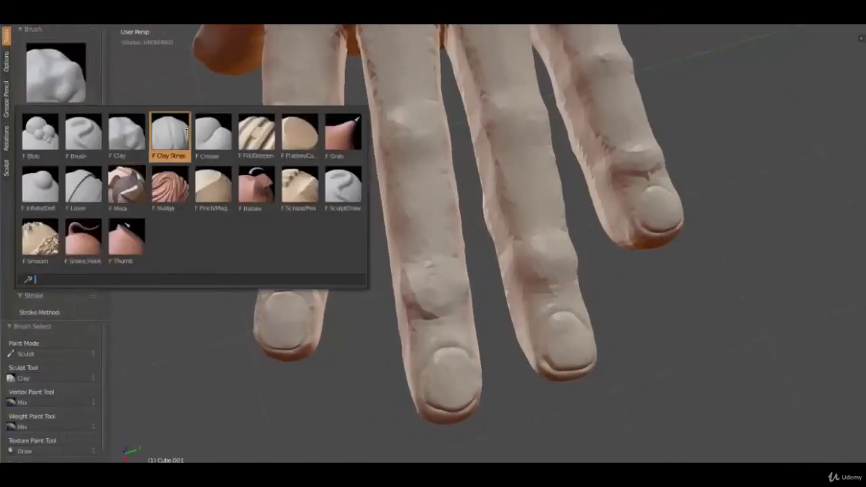
{"action": "left_click", "coordinate": [213, 134]}
{"action": "scroll", "coordinate": [438, 220], "scroll_direction": "up", "scroll_amount": 5}
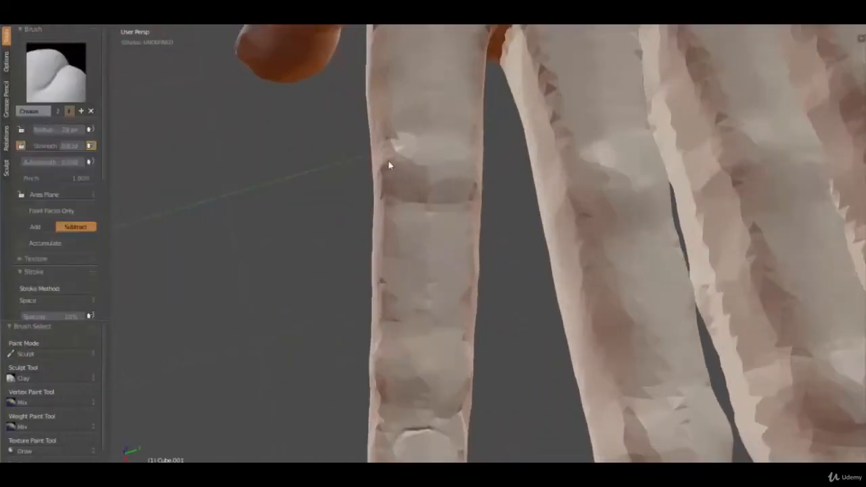
{"action": "middle_click_drag", "start_coordinate": [390, 166], "coordinate": [383, 188]}
{"action": "left_click_drag", "start_coordinate": [383, 184], "coordinate": [477, 188]}
{"action": "mouse_move", "coordinate": [390, 161]}
{"action": "left_mouse_down"}
{"action": "mouse_move", "coordinate": [510, 172]}
{"action": "mouse_move", "coordinate": [523, 201]}
{"action": "left_mouse_up"}
{"action": "mouse_move", "coordinate": [417, 234]}
{"action": "left_mouse_down"}
{"action": "mouse_move", "coordinate": [489, 236]}
{"action": "mouse_move", "coordinate": [519, 227]}
{"action": "left_mouse_up"}
{"action": "middle_click_drag", "start_coordinate": [466, 288], "coordinate": [435, 253]}
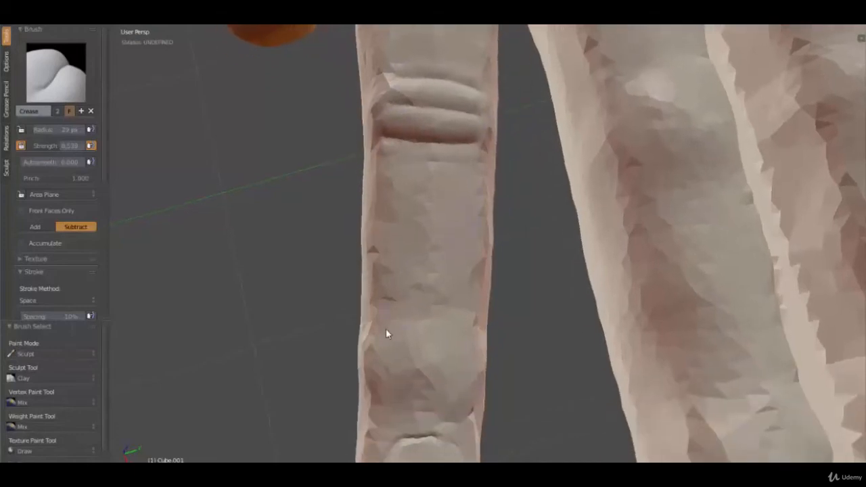
Carve parallel skin creases across the back of the index finger's end joint, just above the nail
{"action": "left_click_drag", "start_coordinate": [389, 362], "coordinate": [527, 366]}
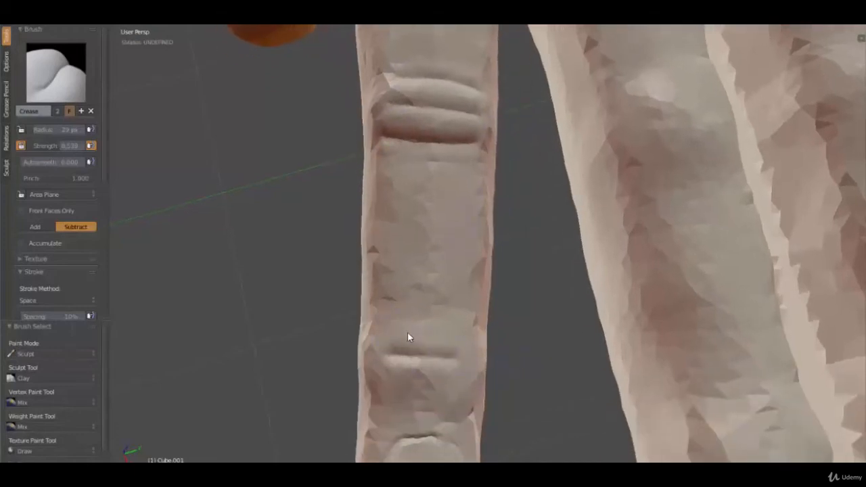
{"action": "mouse_move", "coordinate": [378, 335]}
{"action": "left_mouse_down"}
{"action": "mouse_move", "coordinate": [485, 337]}
{"action": "mouse_move", "coordinate": [537, 362]}
{"action": "mouse_move", "coordinate": [512, 369]}
{"action": "left_mouse_up"}
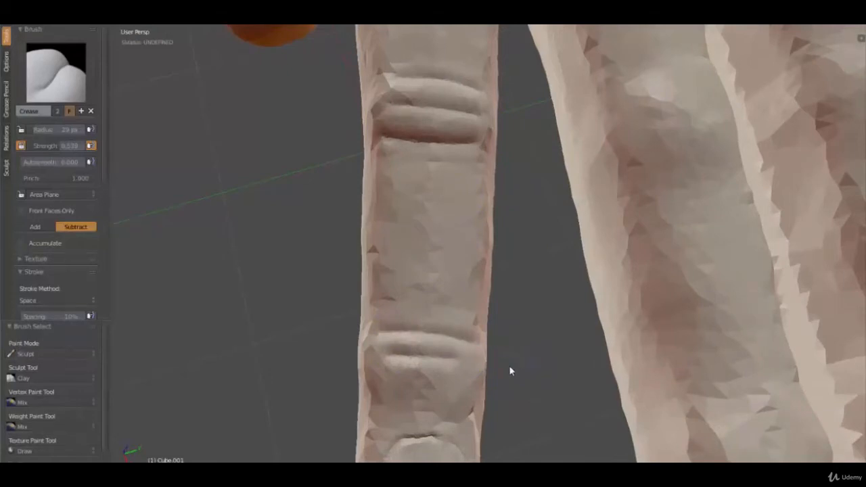
{"action": "middle_click_drag", "start_coordinate": [512, 369], "coordinate": [467, 286]}
{"action": "mouse_move", "coordinate": [392, 300]}
{"action": "left_mouse_down"}
{"action": "mouse_move", "coordinate": [474, 316]}
{"action": "mouse_move", "coordinate": [535, 305]}
{"action": "left_mouse_up"}
Carve parallel skin creases across the back of the middle finger's middle knuckle
{"action": "mouse_move", "coordinate": [536, 305]}
{"action": "middle_mouse_down"}
{"action": "mouse_move", "coordinate": [541, 280]}
{"action": "mouse_move", "coordinate": [487, 283]}
{"action": "mouse_move", "coordinate": [522, 232]}
{"action": "mouse_move", "coordinate": [499, 215]}
{"action": "middle_mouse_up"}
{"action": "left_click_drag", "start_coordinate": [500, 211], "coordinate": [558, 233]}
{"action": "left_click_drag", "start_coordinate": [504, 180], "coordinate": [566, 221]}
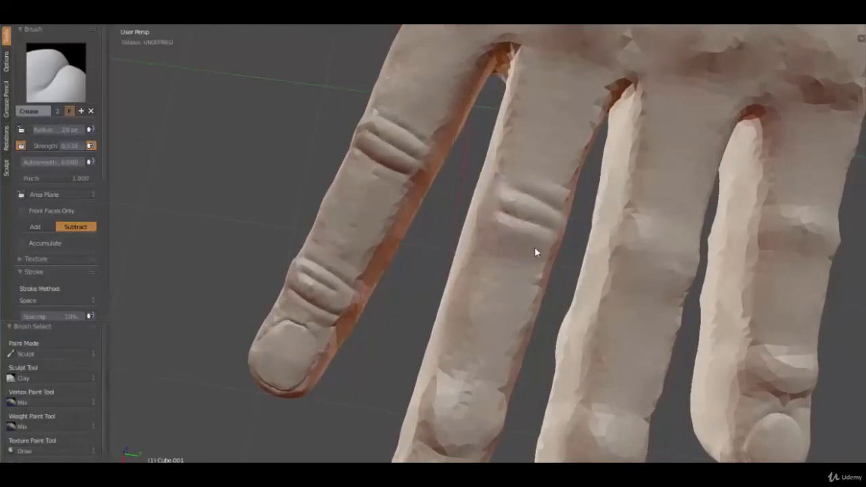
Undo the last crease stroke and recarve the lower crease across the back of the middle finger's middle knuckle
{"action": "middle_click_drag", "start_coordinate": [551, 286], "coordinate": [531, 188], "text": "shift"}
{"action": "key", "text": "ctrl+z"}
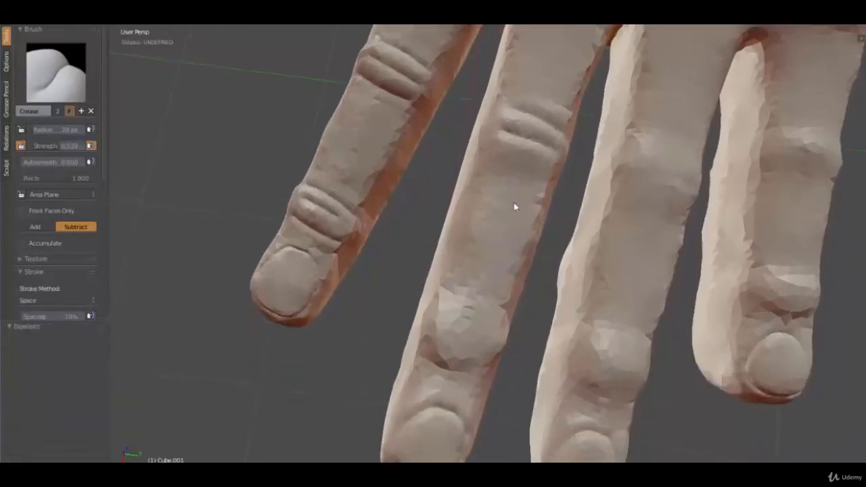
{"action": "left_click_drag", "start_coordinate": [540, 180], "coordinate": [580, 185]}
Carve parallel skin creases across the back of the middle finger's end joint, above the nail
{"action": "middle_click_drag", "start_coordinate": [464, 323], "coordinate": [442, 275], "text": "shift"}
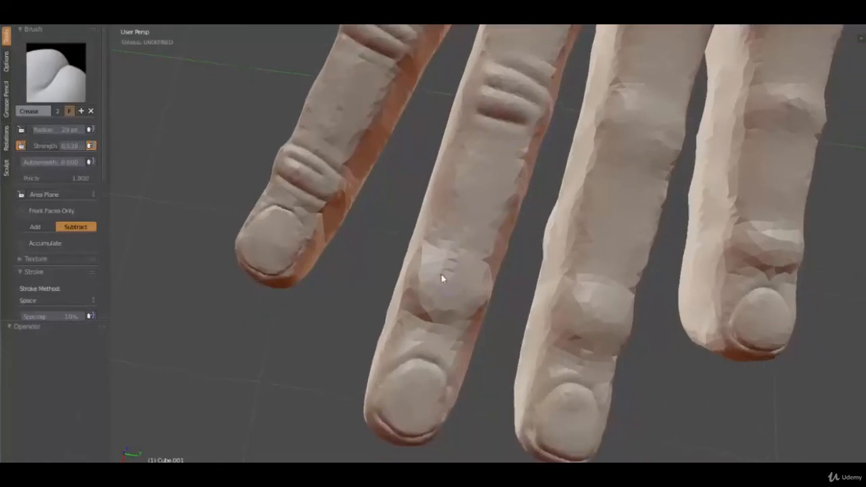
{"action": "scroll", "coordinate": [437, 285], "scroll_direction": "up", "scroll_amount": 1}
{"action": "mouse_move", "coordinate": [438, 288]}
{"action": "left_mouse_down"}
{"action": "mouse_move", "coordinate": [551, 329]}
{"action": "mouse_move", "coordinate": [527, 303]}
{"action": "left_mouse_up"}
{"action": "mouse_move", "coordinate": [485, 277]}
{"action": "left_mouse_down"}
{"action": "mouse_move", "coordinate": [449, 257]}
{"action": "mouse_move", "coordinate": [392, 263]}
{"action": "left_mouse_up"}
{"action": "left_click_drag", "start_coordinate": [425, 311], "coordinate": [508, 338]}
Carve parallel skin creases across the back of the ring finger's end joint with the Crease brush
{"action": "scroll", "coordinate": [528, 305], "scroll_direction": "down", "scroll_amount": 4}
{"action": "mouse_move", "coordinate": [526, 291]}
{"action": "middle_mouse_down"}
{"action": "mouse_move", "coordinate": [450, 223]}
{"action": "mouse_move", "coordinate": [535, 291]}
{"action": "mouse_move", "coordinate": [535, 276]}
{"action": "middle_mouse_up"}
{"action": "scroll", "coordinate": [475, 293], "scroll_direction": "up", "scroll_amount": 3}
{"action": "scroll", "coordinate": [474, 293], "scroll_direction": "up", "scroll_amount": 2}
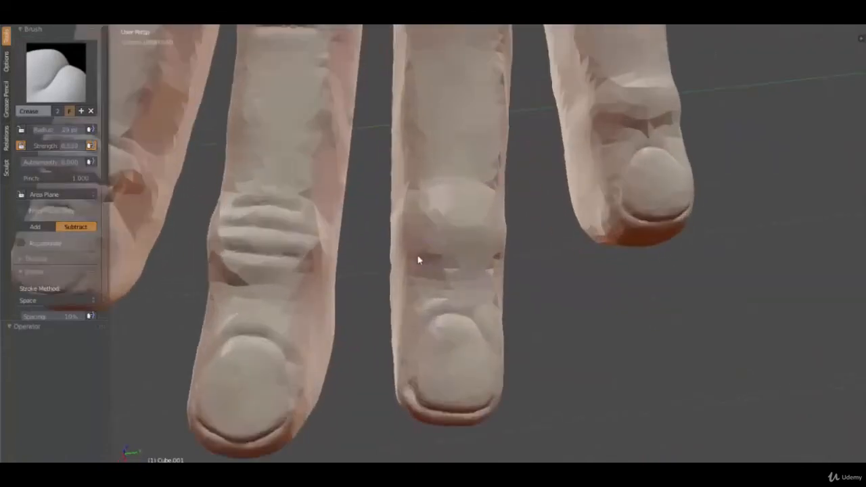
{"action": "middle_click_drag", "start_coordinate": [417, 258], "coordinate": [433, 218]}
{"action": "mouse_move", "coordinate": [426, 214]}
{"action": "left_mouse_down"}
{"action": "mouse_move", "coordinate": [489, 228]}
{"action": "mouse_move", "coordinate": [541, 265]}
{"action": "left_mouse_up"}
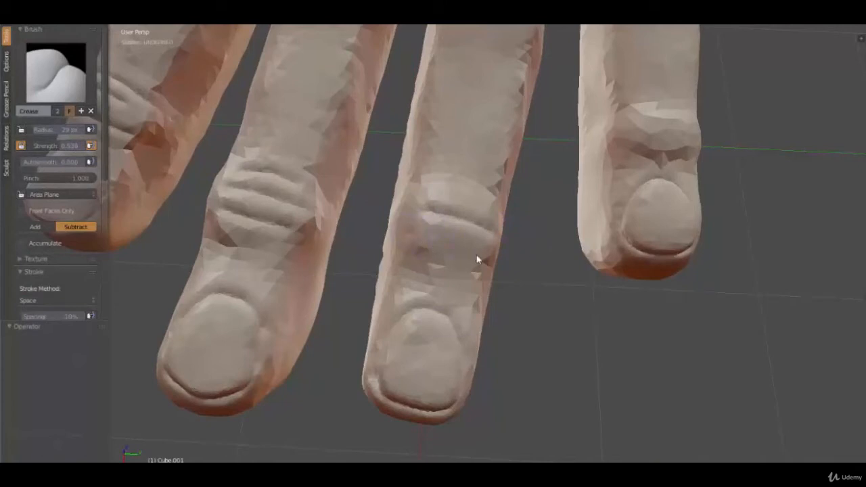
{"action": "left_click_drag", "start_coordinate": [412, 227], "coordinate": [540, 275]}
{"action": "mouse_move", "coordinate": [436, 186]}
{"action": "left_mouse_down"}
{"action": "mouse_move", "coordinate": [525, 206]}
{"action": "mouse_move", "coordinate": [543, 228]}
{"action": "left_mouse_up"}
Carve three parallel skin creases across the back of the ring finger's middle knuckle
{"action": "middle_click_drag", "start_coordinate": [435, 217], "coordinate": [429, 243], "text": "shift"}
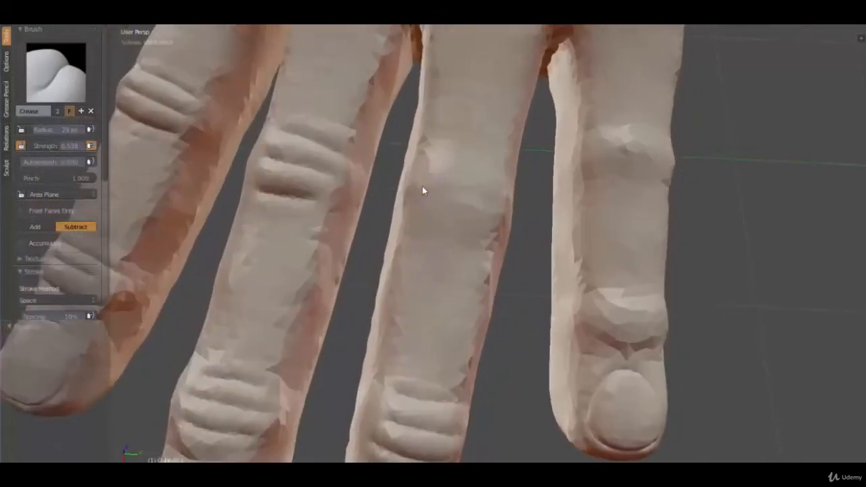
{"action": "mouse_move", "coordinate": [425, 190]}
{"action": "left_mouse_down"}
{"action": "mouse_move", "coordinate": [499, 205]}
{"action": "mouse_move", "coordinate": [542, 226]}
{"action": "left_mouse_up"}
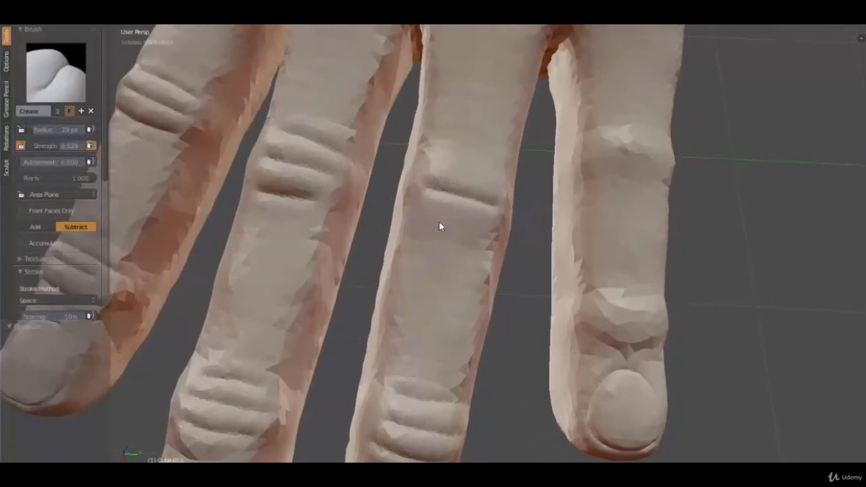
{"action": "left_click_drag", "start_coordinate": [440, 227], "coordinate": [547, 242]}
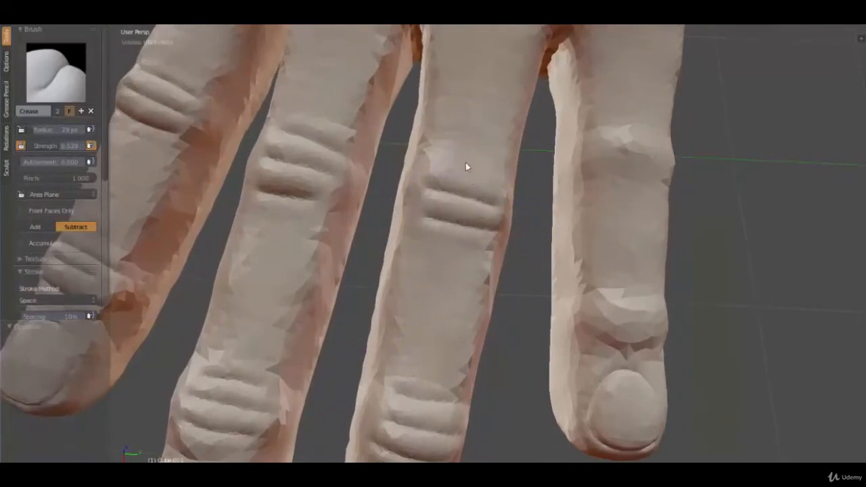
{"action": "mouse_move", "coordinate": [444, 163]}
{"action": "left_mouse_down"}
{"action": "mouse_move", "coordinate": [503, 196]}
{"action": "mouse_move", "coordinate": [524, 195]}
{"action": "mouse_move", "coordinate": [515, 198]}
{"action": "left_mouse_up"}
Carve parallel skin creases across the back of the little finger's end joint, just above the nail
{"action": "mouse_move", "coordinate": [560, 196]}
{"action": "middle_mouse_down"}
{"action": "mouse_move", "coordinate": [513, 132]}
{"action": "mouse_move", "coordinate": [520, 261]}
{"action": "middle_mouse_up"}
{"action": "left_click_drag", "start_coordinate": [532, 306], "coordinate": [610, 324]}
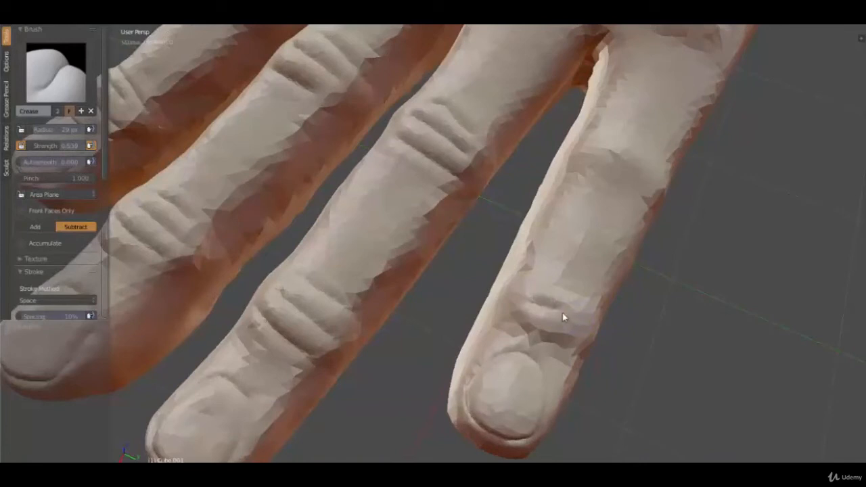
{"action": "left_click_drag", "start_coordinate": [574, 329], "coordinate": [611, 366]}
{"action": "mouse_move", "coordinate": [536, 284]}
{"action": "left_mouse_down"}
{"action": "mouse_move", "coordinate": [605, 304]}
{"action": "mouse_move", "coordinate": [639, 347]}
{"action": "left_mouse_up"}
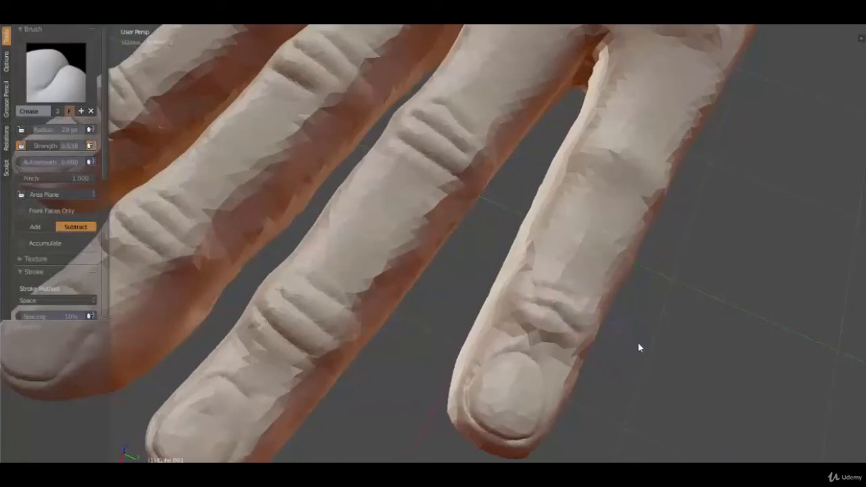
{"action": "left_click_drag", "start_coordinate": [556, 351], "coordinate": [611, 370]}
Carve parallel skin creases across the back of the little finger's middle knuckle
{"action": "mouse_move", "coordinate": [595, 164]}
{"action": "left_mouse_down"}
{"action": "mouse_move", "coordinate": [642, 175]}
{"action": "mouse_move", "coordinate": [691, 216]}
{"action": "left_mouse_up"}
{"action": "mouse_move", "coordinate": [581, 178]}
{"action": "left_mouse_down"}
{"action": "mouse_move", "coordinate": [615, 203]}
{"action": "mouse_move", "coordinate": [691, 224]}
{"action": "mouse_move", "coordinate": [693, 197]}
{"action": "left_mouse_up"}
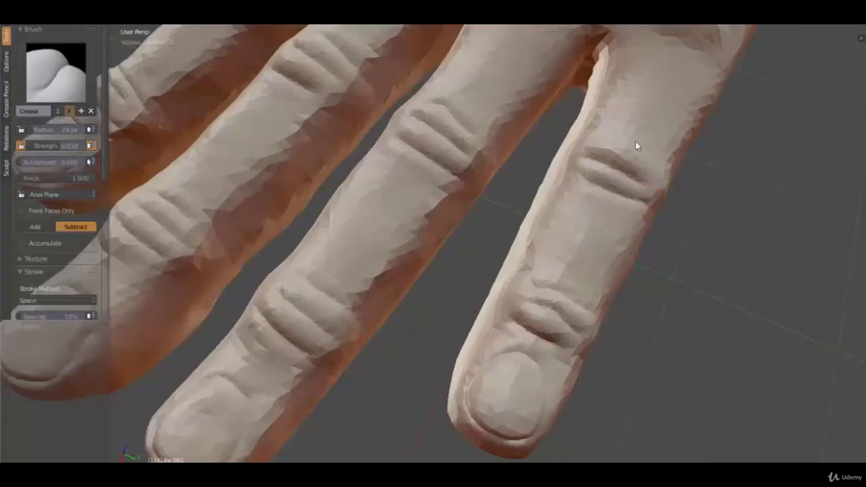
{"action": "mouse_move", "coordinate": [635, 142]}
{"action": "left_mouse_down"}
{"action": "mouse_move", "coordinate": [685, 162]}
{"action": "mouse_move", "coordinate": [695, 203]}
{"action": "left_mouse_up"}
Switch to the Clay brush and smooth the creases and surrounding skin at the index finger's middle knuckle
{"action": "middle_click_drag", "start_coordinate": [595, 149], "coordinate": [567, 221]}
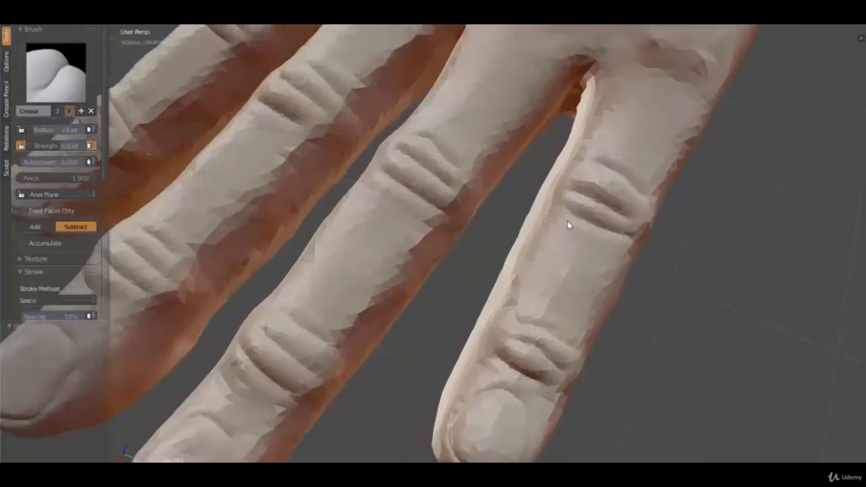
{"action": "scroll", "coordinate": [568, 225], "scroll_direction": "down", "scroll_amount": 10}
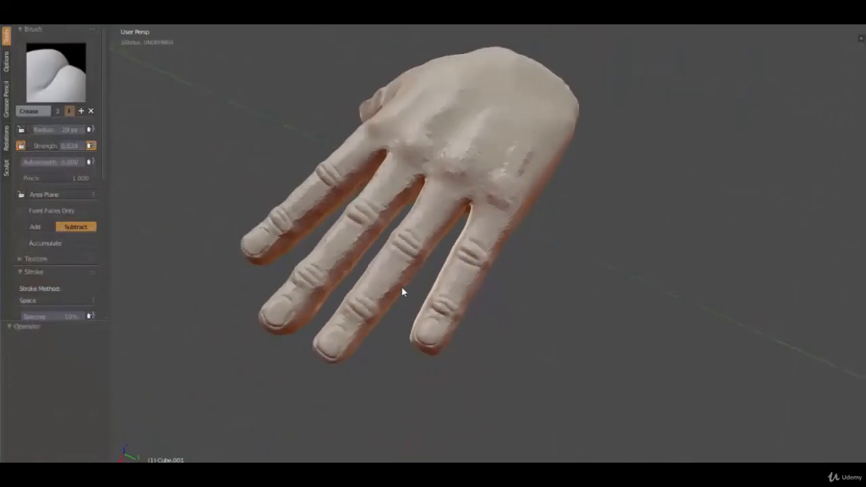
{"action": "mouse_move", "coordinate": [402, 291]}
{"action": "middle_mouse_down"}
{"action": "mouse_move", "coordinate": [468, 294]}
{"action": "mouse_move", "coordinate": [498, 275]}
{"action": "mouse_move", "coordinate": [451, 286]}
{"action": "middle_mouse_up"}
{"action": "scroll", "coordinate": [380, 260], "scroll_direction": "up", "scroll_amount": 4}
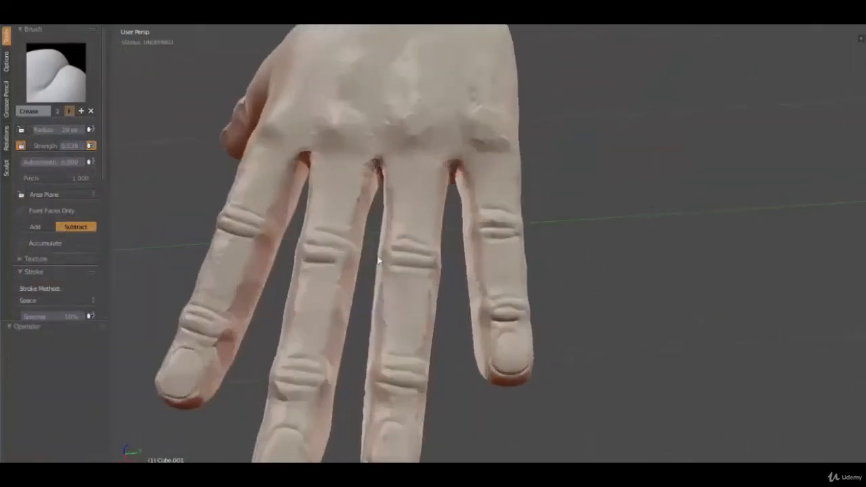
{"action": "scroll", "coordinate": [379, 261], "scroll_direction": "up", "scroll_amount": 1}
{"action": "key", "text": "c"}
{"action": "middle_click_drag", "start_coordinate": [272, 240], "coordinate": [416, 268]}
{"action": "scroll", "coordinate": [491, 248], "scroll_direction": "up", "scroll_amount": 1}
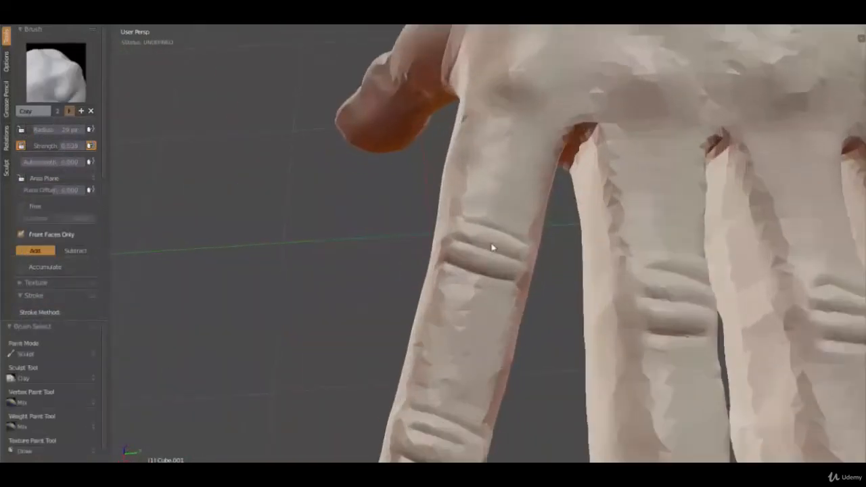
{"action": "mouse_move", "coordinate": [468, 204]}
{"action": "left_mouse_down", "text": "shift"}
{"action": "mouse_move", "coordinate": [523, 223]}
{"action": "mouse_move", "coordinate": [467, 222]}
{"action": "mouse_move", "coordinate": [487, 246]}
{"action": "mouse_move", "coordinate": [517, 251]}
{"action": "mouse_move", "coordinate": [462, 234]}
{"action": "mouse_move", "coordinate": [446, 279]}
{"action": "mouse_move", "coordinate": [501, 300]}
{"action": "left_mouse_up", "text": "shift"}
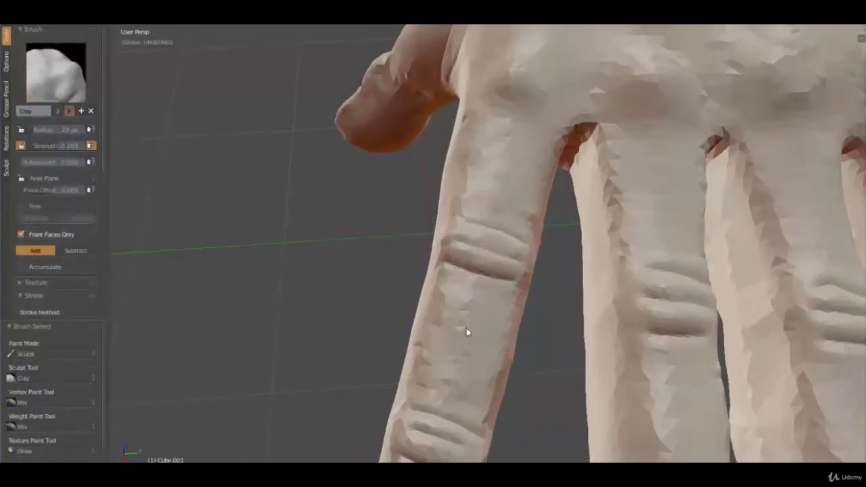
{"action": "middle_click_drag", "start_coordinate": [467, 331], "coordinate": [464, 249]}
{"action": "mouse_move", "coordinate": [454, 282]}
{"action": "left_mouse_down", "text": "shift"}
{"action": "mouse_move", "coordinate": [498, 288]}
{"action": "mouse_move", "coordinate": [432, 274]}
{"action": "mouse_move", "coordinate": [428, 291]}
{"action": "mouse_move", "coordinate": [492, 301]}
{"action": "mouse_move", "coordinate": [518, 317]}
{"action": "left_mouse_up", "text": "shift"}
Resize the brush and smooth the ridges between the creases on the index finger's end joint
{"action": "scroll", "coordinate": [426, 311], "scroll_direction": "up", "scroll_amount": 2}
{"action": "scroll", "coordinate": [421, 302], "scroll_direction": "up", "scroll_amount": 1}
{"action": "scroll", "coordinate": [420, 299], "scroll_direction": "down", "scroll_amount": 2}
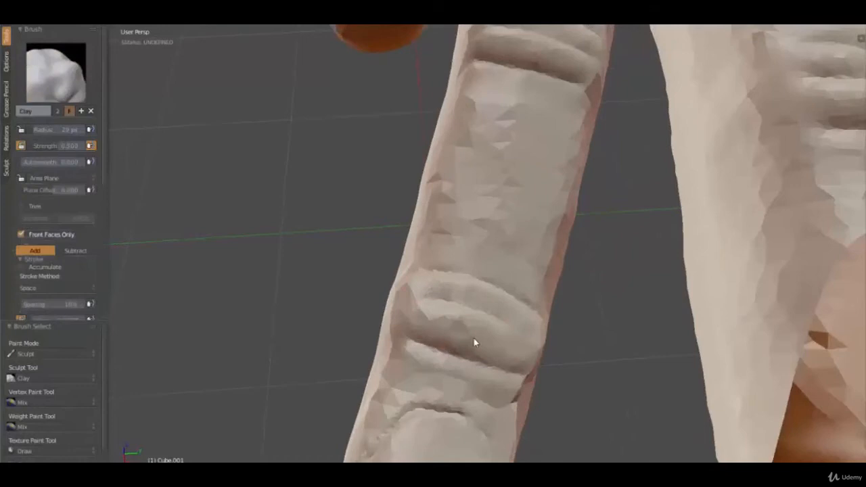
{"action": "key", "text": "f"}
{"action": "left_click", "coordinate": [430, 319]}
{"action": "left_click_drag", "start_coordinate": [433, 325], "coordinate": [521, 354], "text": "shift"}
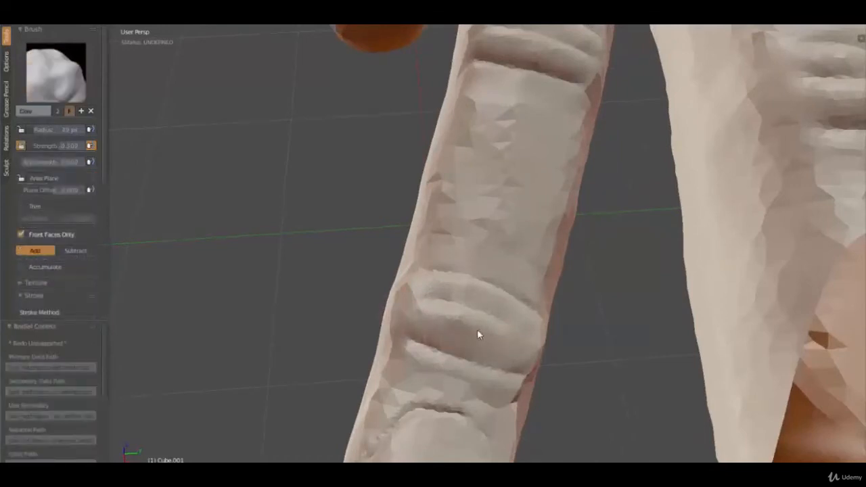
{"action": "mouse_move", "coordinate": [421, 368]}
{"action": "left_mouse_down", "text": "shift"}
{"action": "mouse_move", "coordinate": [476, 394]}
{"action": "mouse_move", "coordinate": [504, 397]}
{"action": "left_mouse_up", "text": "shift"}
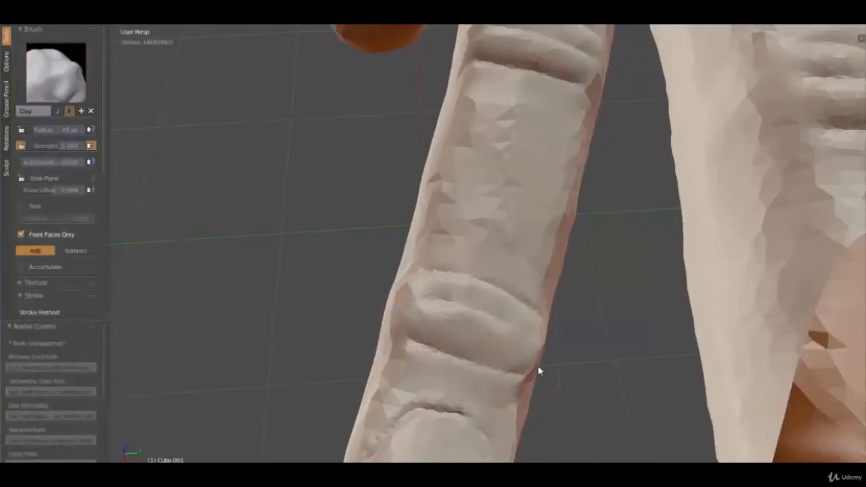
{"action": "left_click_drag", "start_coordinate": [440, 337], "coordinate": [534, 357], "text": "shift"}
{"action": "left_click_drag", "start_coordinate": [447, 304], "coordinate": [545, 333], "text": "shift"}
Smooth the creases on the middle knuckles and end joints of the middle and ring fingers
{"action": "scroll", "coordinate": [568, 332], "scroll_direction": "down", "scroll_amount": 2}
{"action": "middle_click_drag", "start_coordinate": [541, 304], "coordinate": [513, 317]}
{"action": "left_click_drag", "start_coordinate": [543, 206], "coordinate": [594, 226], "text": "shift"}
{"action": "mouse_move", "coordinate": [554, 173]}
{"action": "left_mouse_down", "text": "shift"}
{"action": "mouse_move", "coordinate": [581, 186]}
{"action": "mouse_move", "coordinate": [614, 246]}
{"action": "left_mouse_up", "text": "shift"}
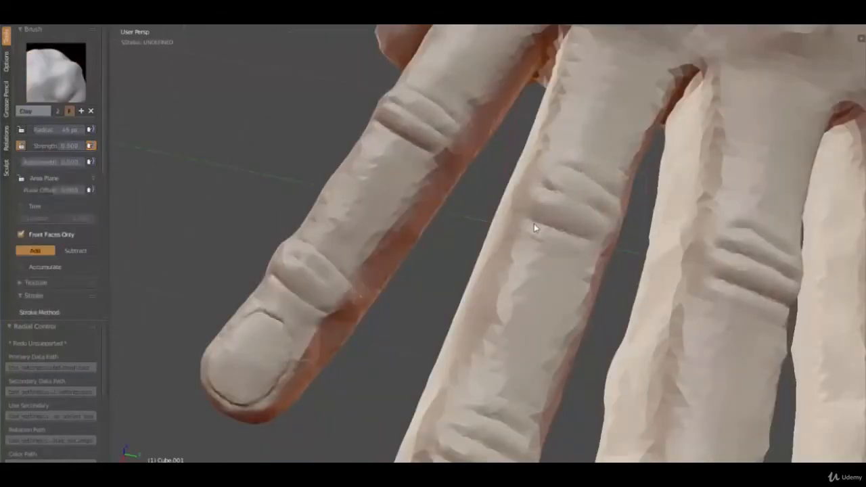
{"action": "middle_click_drag", "start_coordinate": [564, 299], "coordinate": [518, 321]}
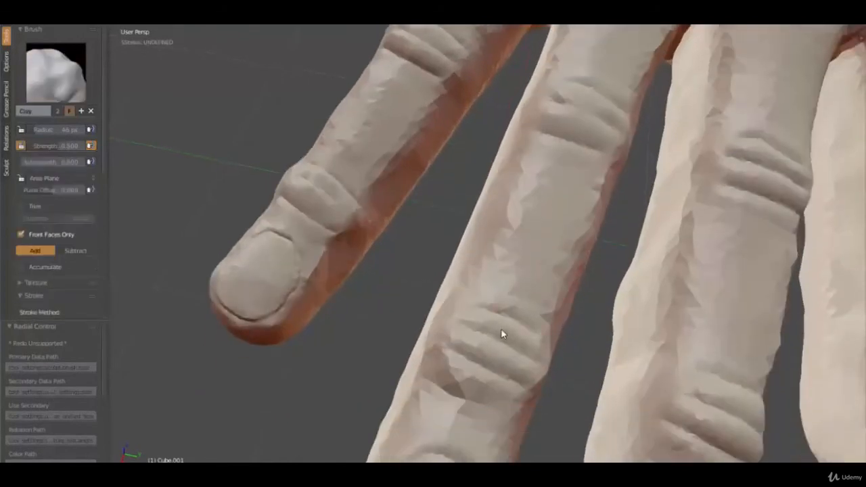
{"action": "left_click_drag", "start_coordinate": [529, 345], "coordinate": [535, 379], "text": "shift"}
{"action": "mouse_move", "coordinate": [761, 230]}
{"action": "left_mouse_down", "text": "shift"}
{"action": "mouse_move", "coordinate": [813, 179]}
{"action": "mouse_move", "coordinate": [782, 163]}
{"action": "left_mouse_up", "text": "shift"}
{"action": "left_click_drag", "start_coordinate": [731, 381], "coordinate": [727, 398], "text": "shift"}
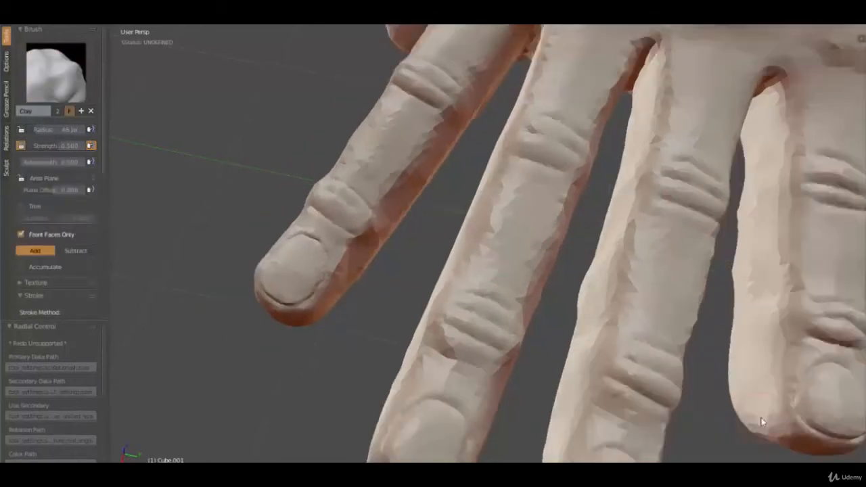
Examine the creased fingers from the side and the whole back of the hand from above
{"action": "scroll", "coordinate": [759, 419], "scroll_direction": "down", "scroll_amount": 2}
{"action": "middle_click_drag", "start_coordinate": [623, 346], "coordinate": [525, 344]}
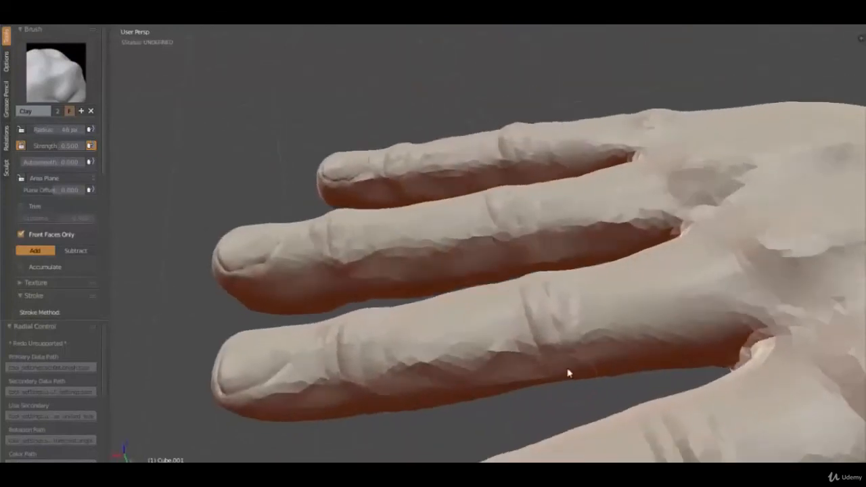
{"action": "middle_click_drag", "start_coordinate": [568, 373], "coordinate": [580, 314]}
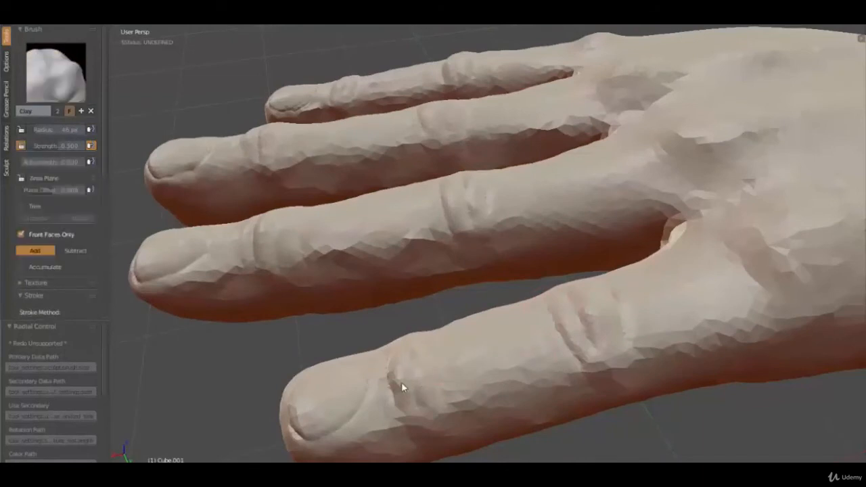
{"action": "scroll", "coordinate": [402, 385], "scroll_direction": "down", "scroll_amount": 5}
{"action": "middle_click_drag", "start_coordinate": [400, 393], "coordinate": [493, 338]}
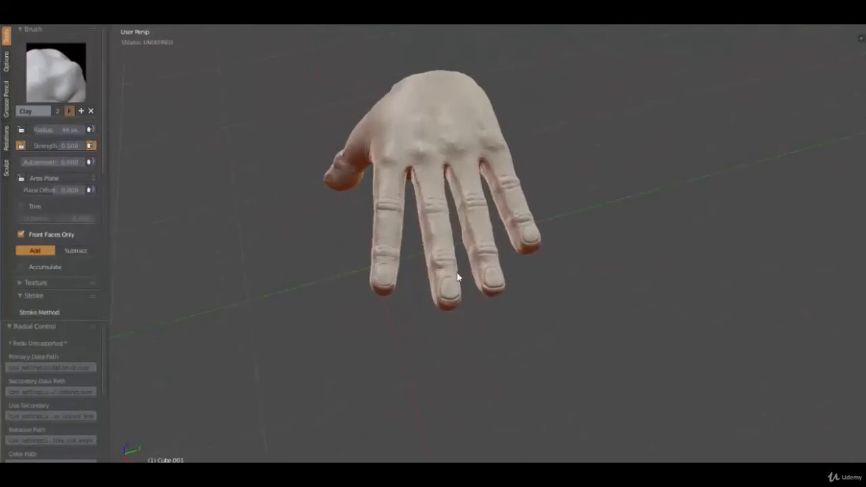
{"action": "scroll", "coordinate": [383, 171], "scroll_direction": "up", "scroll_amount": 5}
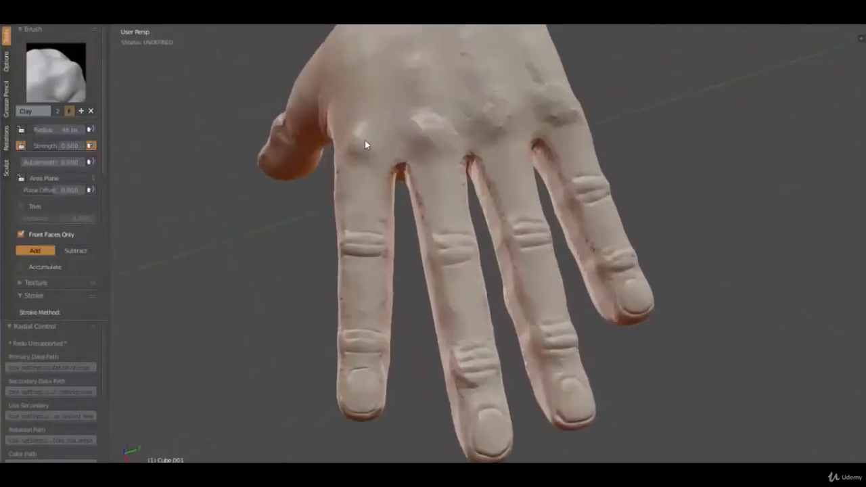
{"action": "scroll", "coordinate": [400, 216], "scroll_direction": "up", "scroll_amount": 2}
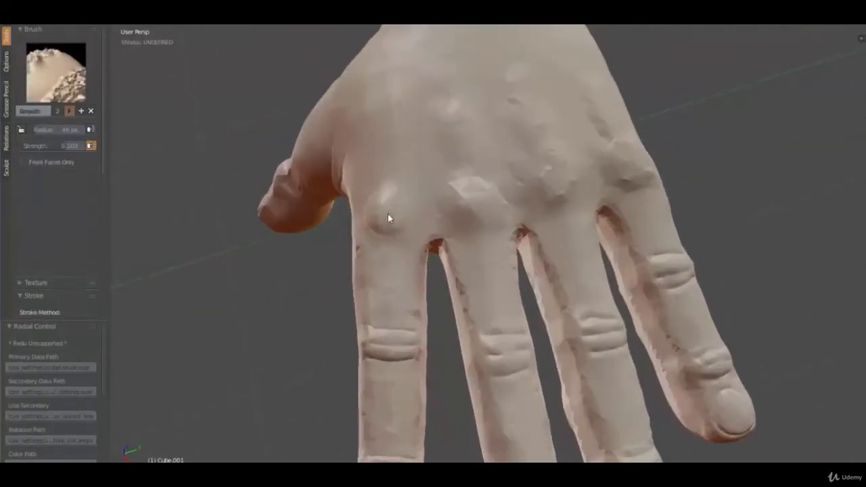
Choose the Clay Strips brush and smooth the rough bumps around the ring finger's base knuckle
{"action": "left_click", "coordinate": [55, 71]}
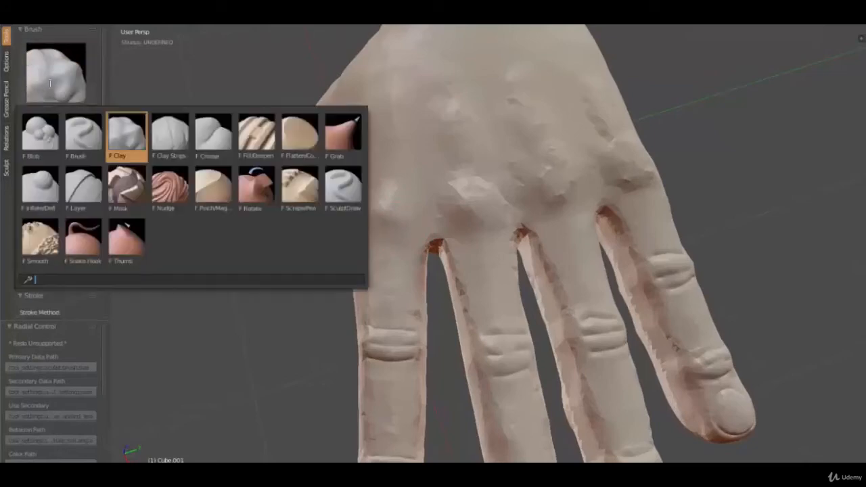
{"action": "left_click", "coordinate": [168, 135]}
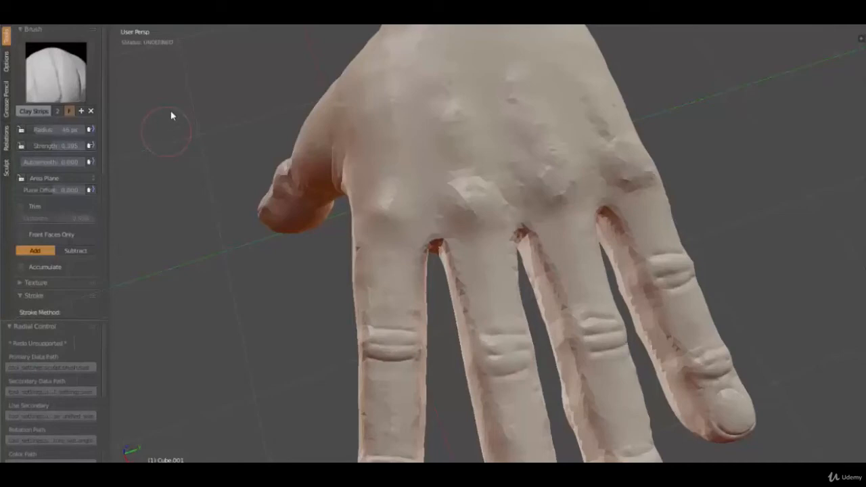
{"action": "middle_click_drag", "start_coordinate": [553, 219], "coordinate": [507, 240]}
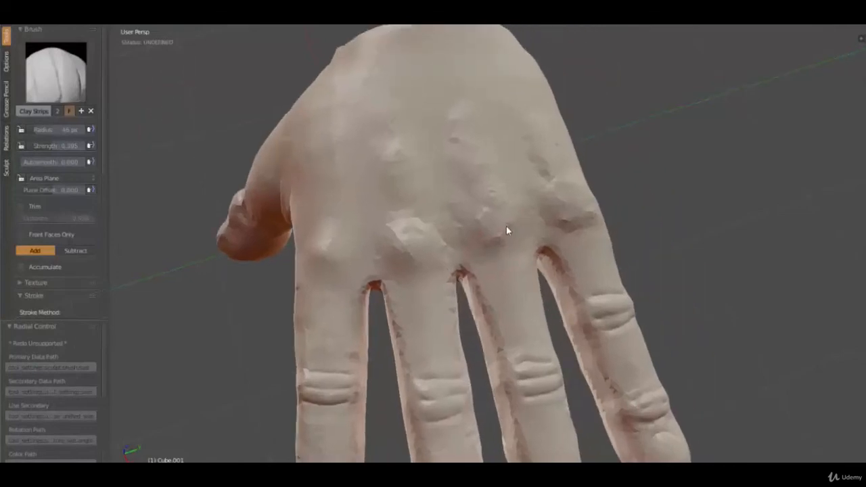
{"action": "left_click_drag", "start_coordinate": [500, 226], "coordinate": [498, 215], "text": "shift"}
{"action": "mouse_move", "coordinate": [493, 217]}
{"action": "left_mouse_down", "text": "shift"}
{"action": "mouse_move", "coordinate": [478, 225]}
{"action": "mouse_move", "coordinate": [509, 229]}
{"action": "mouse_move", "coordinate": [496, 198]}
{"action": "left_mouse_up", "text": "shift"}
{"action": "middle_click_drag", "start_coordinate": [452, 219], "coordinate": [464, 229]}
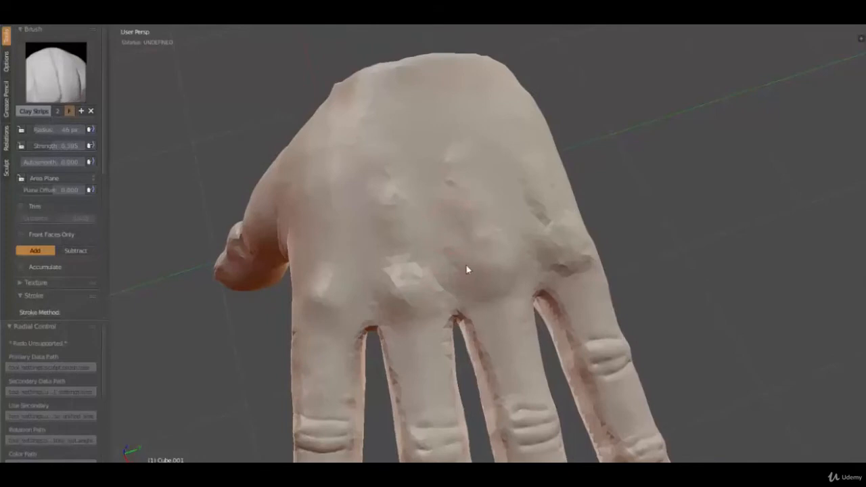
{"action": "middle_click_drag", "start_coordinate": [467, 269], "coordinate": [476, 269]}
Build up the ring and middle finger tendons on the back of the hand with Clay Strips, smoothing the area toward the knuckles
{"action": "mouse_move", "coordinate": [473, 194]}
{"action": "left_mouse_down"}
{"action": "mouse_move", "coordinate": [461, 150]}
{"action": "mouse_move", "coordinate": [489, 248]}
{"action": "mouse_move", "coordinate": [457, 185]}
{"action": "mouse_move", "coordinate": [459, 126]}
{"action": "left_mouse_up"}
{"action": "left_click_drag", "start_coordinate": [485, 218], "coordinate": [510, 263], "text": "shift"}
{"action": "mouse_move", "coordinate": [577, 243]}
{"action": "left_mouse_down", "text": "shift"}
{"action": "mouse_move", "coordinate": [588, 206]}
{"action": "mouse_move", "coordinate": [580, 185]}
{"action": "mouse_move", "coordinate": [589, 251]}
{"action": "mouse_move", "coordinate": [568, 212]}
{"action": "mouse_move", "coordinate": [592, 222]}
{"action": "mouse_move", "coordinate": [577, 184]}
{"action": "left_mouse_up", "text": "shift"}
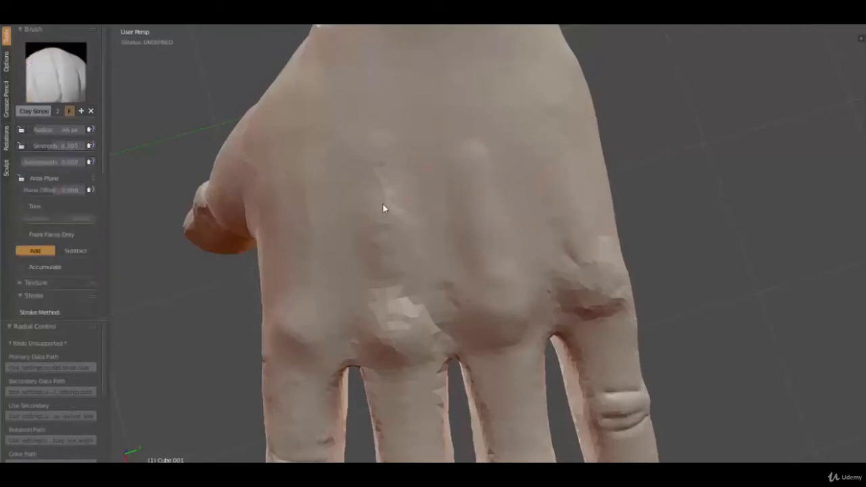
{"action": "mouse_move", "coordinate": [383, 244]}
{"action": "left_mouse_down"}
{"action": "mouse_move", "coordinate": [390, 287]}
{"action": "mouse_move", "coordinate": [386, 184]}
{"action": "mouse_move", "coordinate": [388, 272]}
{"action": "mouse_move", "coordinate": [406, 300]}
{"action": "mouse_move", "coordinate": [397, 339]}
{"action": "mouse_move", "coordinate": [386, 338]}
{"action": "mouse_move", "coordinate": [405, 347]}
{"action": "left_mouse_up"}
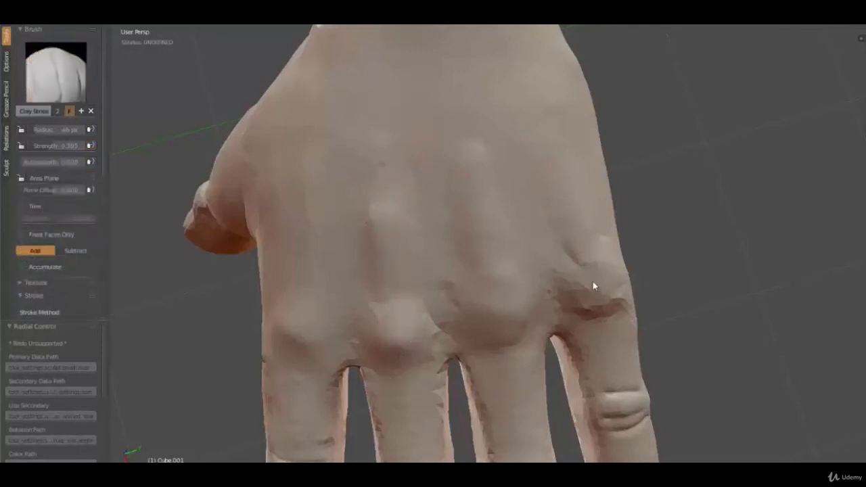
Smooth the little finger's base knuckle, build up the index finger's base knuckle, and blend the knuckles into the hand
{"action": "left_click_drag", "start_coordinate": [595, 268], "coordinate": [609, 300], "text": "shift"}
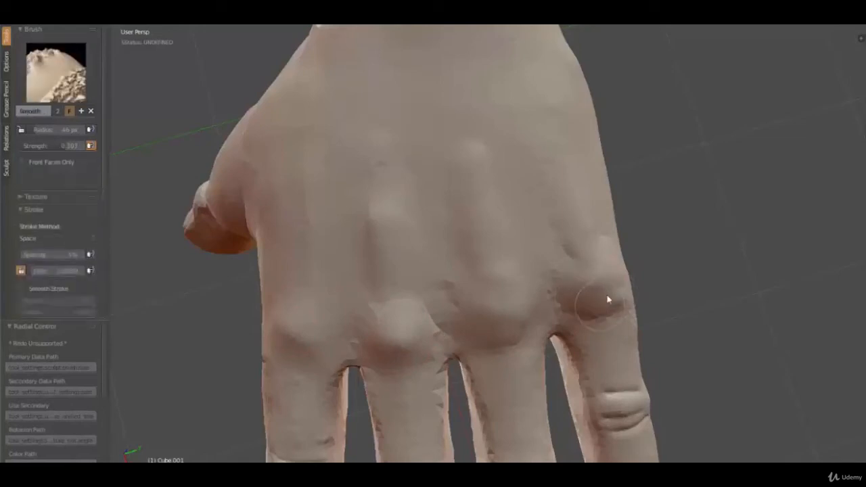
{"action": "mouse_move", "coordinate": [296, 323]}
{"action": "left_mouse_down"}
{"action": "mouse_move", "coordinate": [300, 347]}
{"action": "mouse_move", "coordinate": [289, 337]}
{"action": "mouse_move", "coordinate": [305, 352]}
{"action": "left_mouse_up"}
{"action": "left_click_drag", "start_coordinate": [303, 317], "coordinate": [288, 334], "text": "shift"}
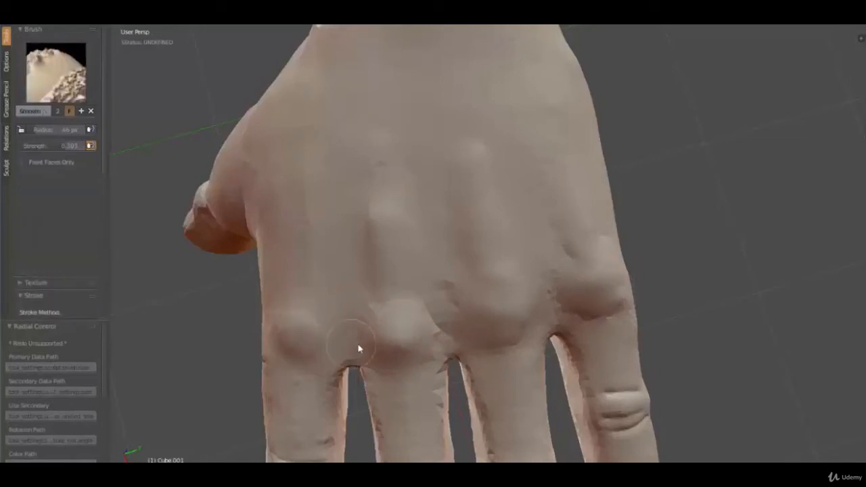
{"action": "left_click_drag", "start_coordinate": [394, 338], "coordinate": [399, 346], "text": "shift"}
Choose the SculptDraw brush at a 21 px radius with Smooth Stroke enabled and bring the wrist end into view
{"action": "left_click", "coordinate": [56, 71]}
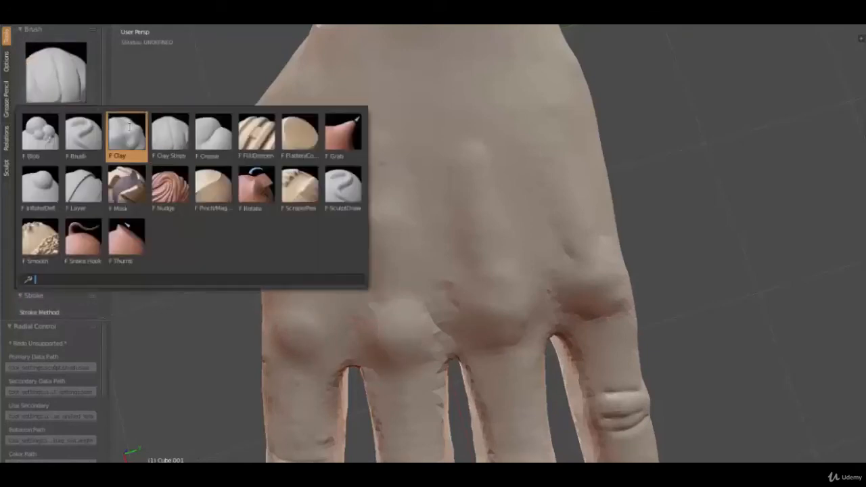
{"action": "left_click", "coordinate": [339, 193]}
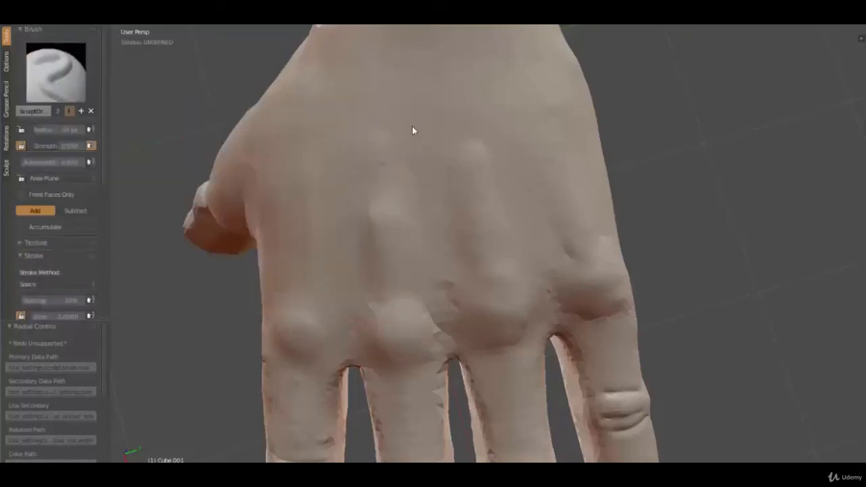
{"action": "left_click", "coordinate": [393, 128]}
{"action": "middle_click_drag", "start_coordinate": [405, 206], "coordinate": [407, 218], "text": "shift"}
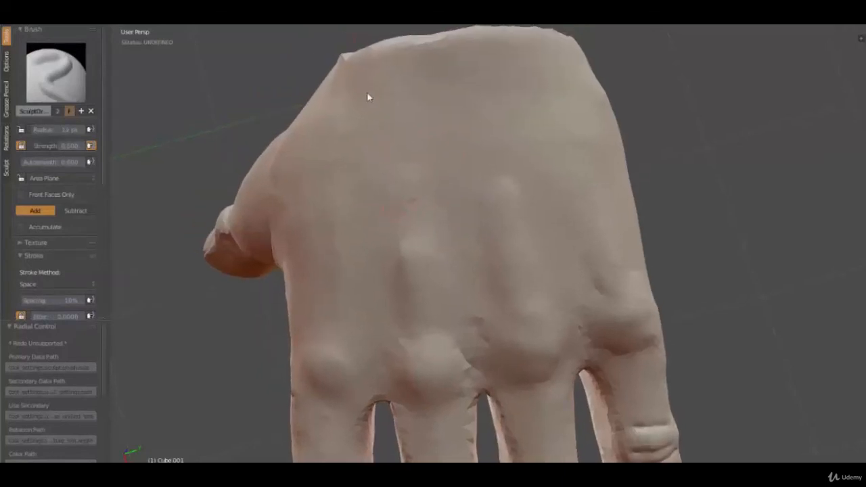
{"action": "scroll", "coordinate": [45, 236], "scroll_direction": "down", "scroll_amount": 4}
{"action": "left_click", "coordinate": [23, 249]}
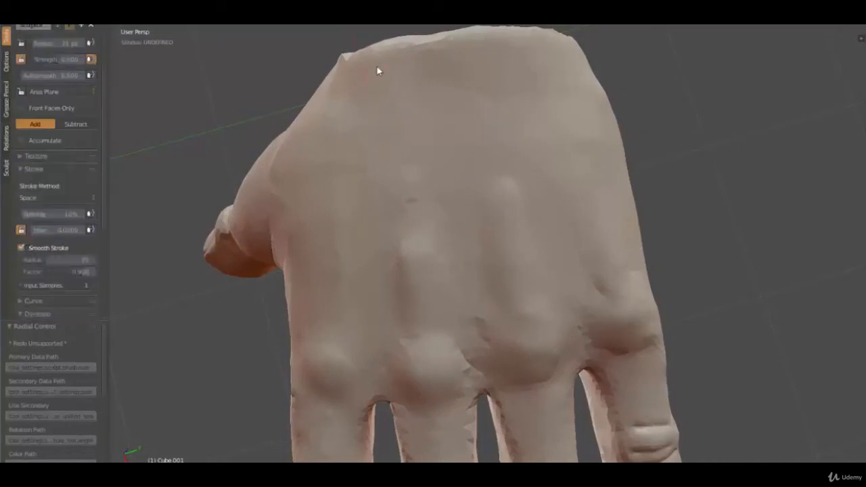
Draw a raised vein from the wrist down the back of the hand, branching toward the index and middle finger knuckles
{"action": "mouse_move", "coordinate": [379, 63]}
{"action": "left_mouse_down"}
{"action": "mouse_move", "coordinate": [398, 178]}
{"action": "mouse_move", "coordinate": [393, 209]}
{"action": "mouse_move", "coordinate": [345, 282]}
{"action": "mouse_move", "coordinate": [334, 330]}
{"action": "mouse_move", "coordinate": [345, 406]}
{"action": "left_mouse_up"}
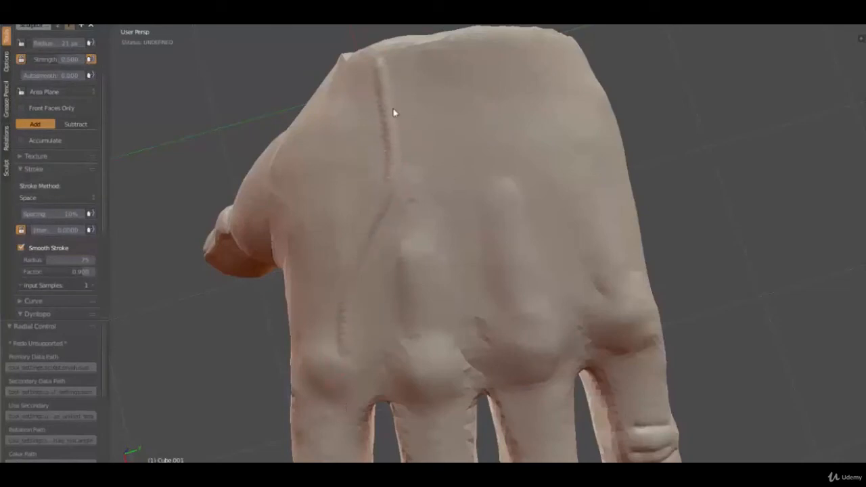
{"action": "mouse_move", "coordinate": [395, 148]}
{"action": "left_mouse_down"}
{"action": "mouse_move", "coordinate": [451, 291]}
{"action": "mouse_move", "coordinate": [447, 367]}
{"action": "mouse_move", "coordinate": [472, 290]}
{"action": "left_mouse_up"}
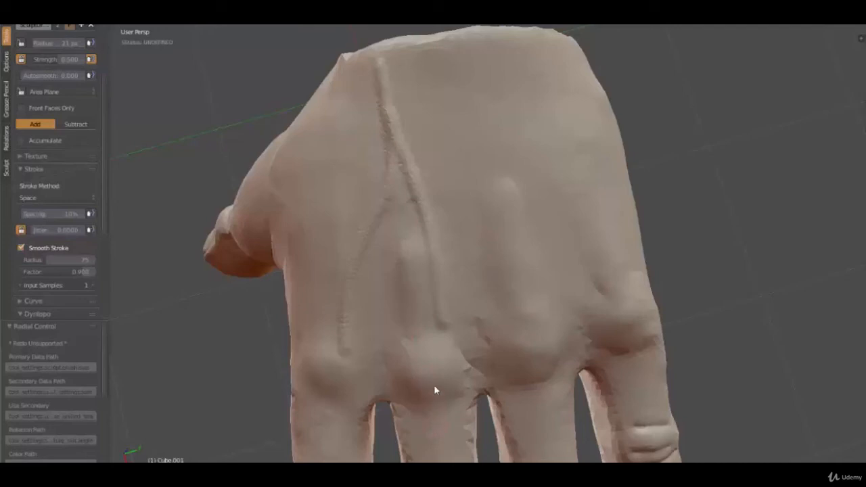
{"action": "mouse_move", "coordinate": [427, 333]}
{"action": "left_mouse_down"}
{"action": "mouse_move", "coordinate": [387, 108]}
{"action": "mouse_move", "coordinate": [419, 88]}
{"action": "left_mouse_up"}
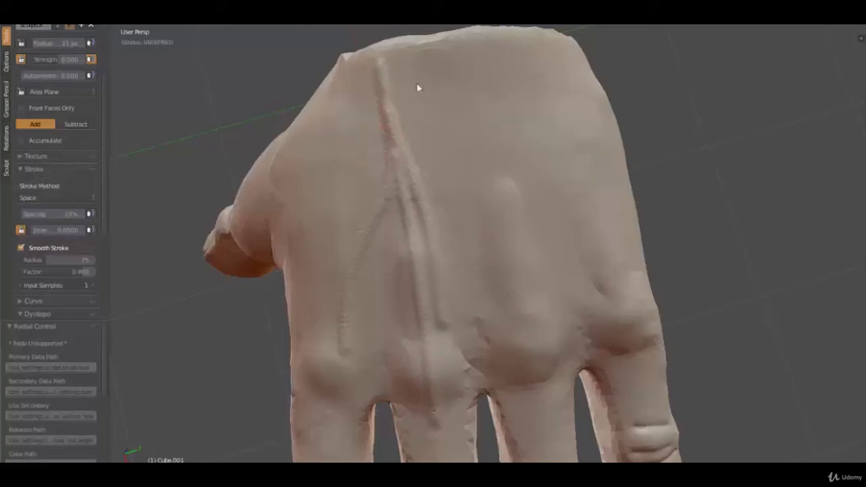
Draw raised veins from the wrist toward the ring and little finger knuckles, plus a short one near the thumb base
{"action": "mouse_move", "coordinate": [541, 390]}
{"action": "left_mouse_down"}
{"action": "mouse_move", "coordinate": [528, 310]}
{"action": "mouse_move", "coordinate": [449, 122]}
{"action": "mouse_move", "coordinate": [448, 43]}
{"action": "mouse_move", "coordinate": [478, 181]}
{"action": "left_mouse_up"}
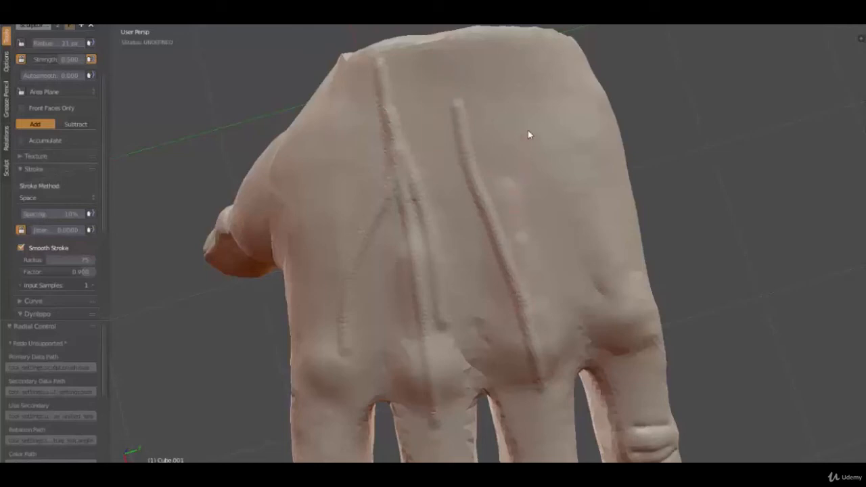
{"action": "left_click_drag", "start_coordinate": [523, 181], "coordinate": [508, 47]}
{"action": "left_click_drag", "start_coordinate": [453, 73], "coordinate": [467, 153]}
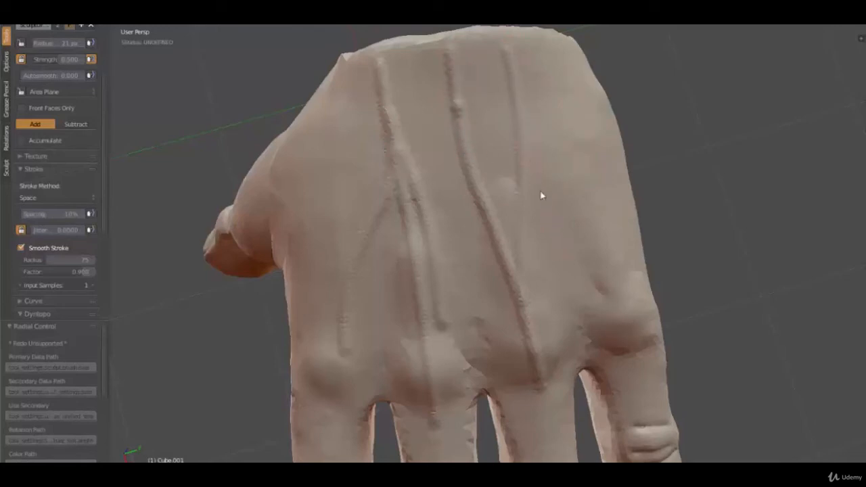
{"action": "mouse_move", "coordinate": [527, 153]}
{"action": "left_mouse_down"}
{"action": "mouse_move", "coordinate": [623, 352]}
{"action": "mouse_move", "coordinate": [639, 425]}
{"action": "mouse_move", "coordinate": [651, 428]}
{"action": "mouse_move", "coordinate": [574, 122]}
{"action": "mouse_move", "coordinate": [547, 61]}
{"action": "mouse_move", "coordinate": [515, 68]}
{"action": "left_mouse_up"}
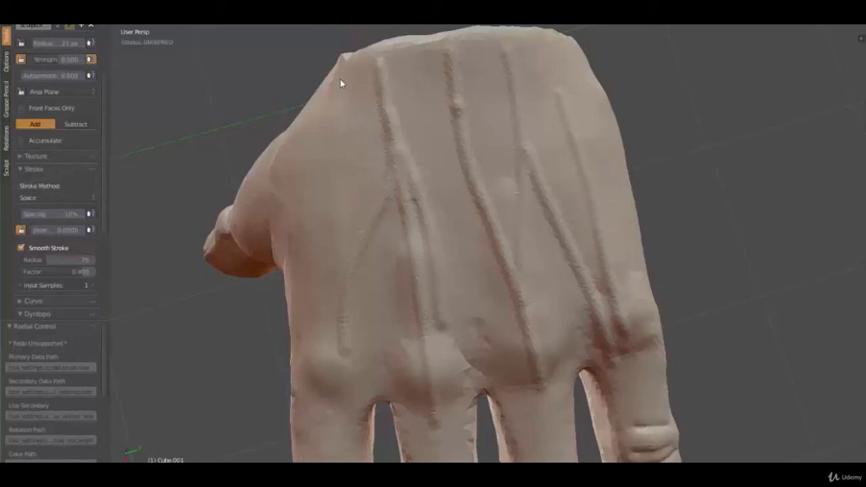
{"action": "mouse_move", "coordinate": [329, 145]}
{"action": "left_mouse_down"}
{"action": "mouse_move", "coordinate": [299, 194]}
{"action": "mouse_move", "coordinate": [304, 257]}
{"action": "mouse_move", "coordinate": [423, 369]}
{"action": "left_mouse_up"}
Soften the wrist end of the ring finger vein, and set the Smooth brush to strength 0.459 and radius 45 px
{"action": "key", "text": "f"}
{"action": "key", "text": "c"}
{"action": "mouse_move", "coordinate": [456, 53]}
{"action": "left_mouse_down", "text": "shift"}
{"action": "mouse_move", "coordinate": [483, 160]}
{"action": "mouse_move", "coordinate": [453, 107]}
{"action": "mouse_move", "coordinate": [456, 172]}
{"action": "left_mouse_up", "text": "shift"}
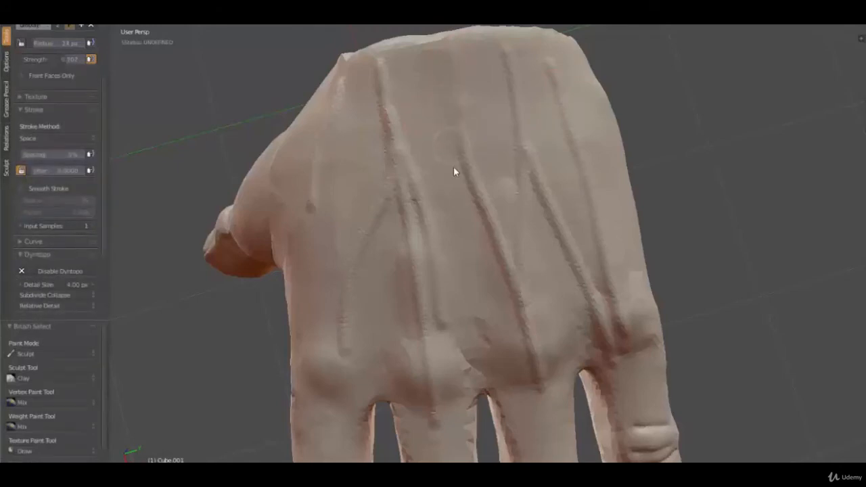
{"action": "scroll", "coordinate": [61, 103], "scroll_direction": "up", "scroll_amount": 1}
{"action": "scroll", "coordinate": [60, 103], "scroll_direction": "up", "scroll_amount": 3}
{"action": "key", "text": "s"}
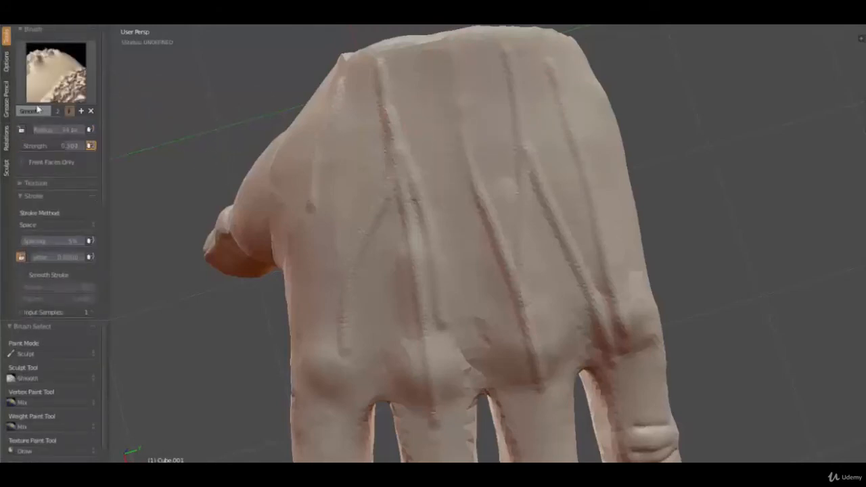
{"action": "mouse_move", "coordinate": [67, 146]}
{"action": "left_mouse_down"}
{"action": "mouse_move", "coordinate": [79, 146]}
{"action": "mouse_move", "coordinate": [61, 146]}
{"action": "left_mouse_up"}
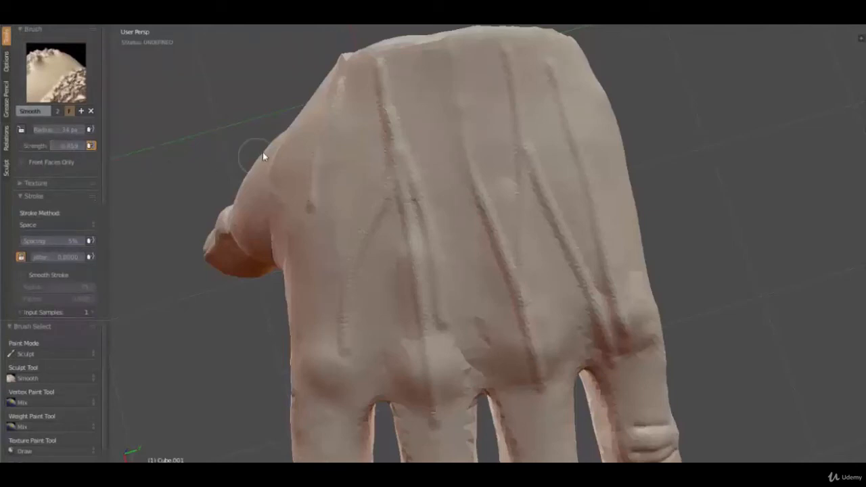
{"action": "key", "text": "f"}
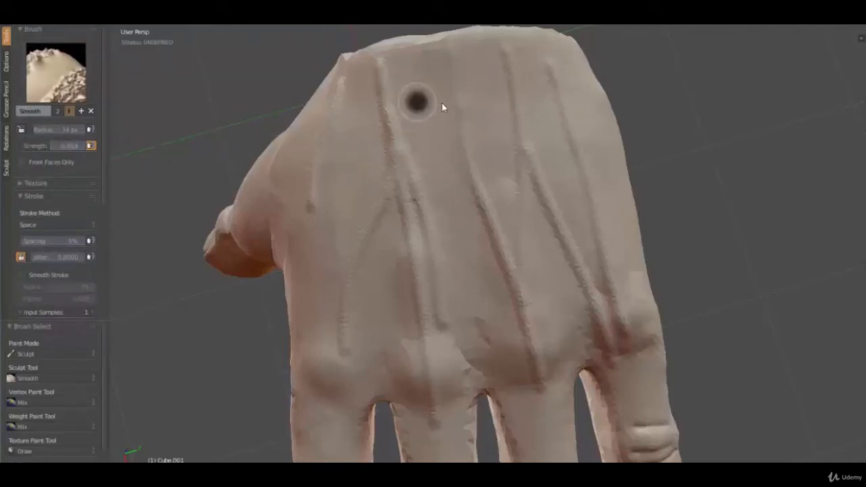
{"action": "left_click", "coordinate": [440, 102]}
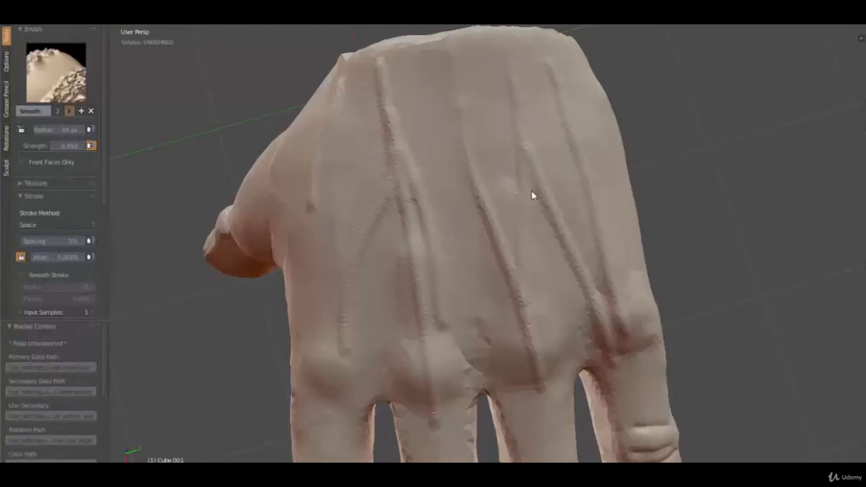
Smooth the veins into the back of the hand and even out the thumb-side edge of the wrist
{"action": "scroll", "coordinate": [493, 290], "scroll_direction": "up", "scroll_amount": 2}
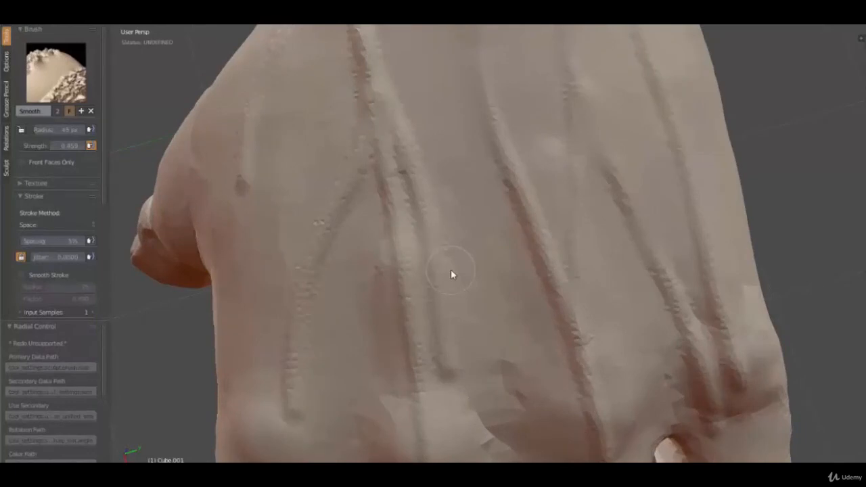
{"action": "scroll", "coordinate": [509, 242], "scroll_direction": "down", "scroll_amount": 3}
{"action": "middle_click_drag", "start_coordinate": [508, 239], "coordinate": [440, 291]}
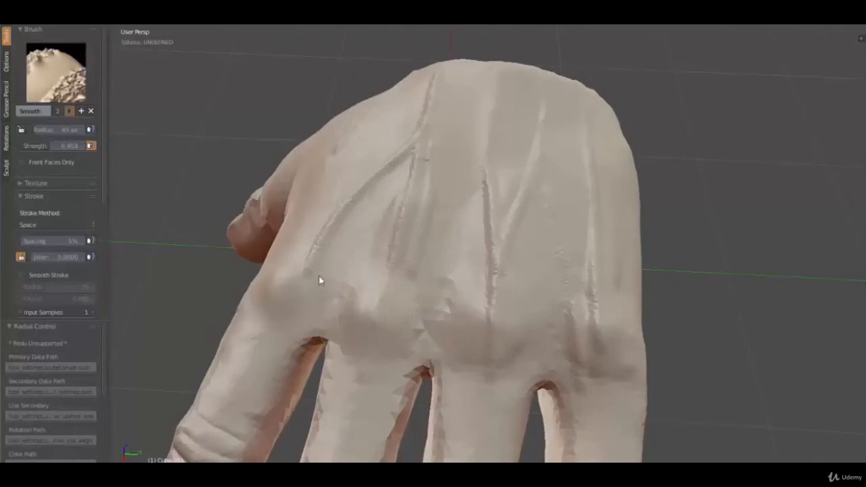
{"action": "middle_click_drag", "start_coordinate": [373, 197], "coordinate": [399, 342]}
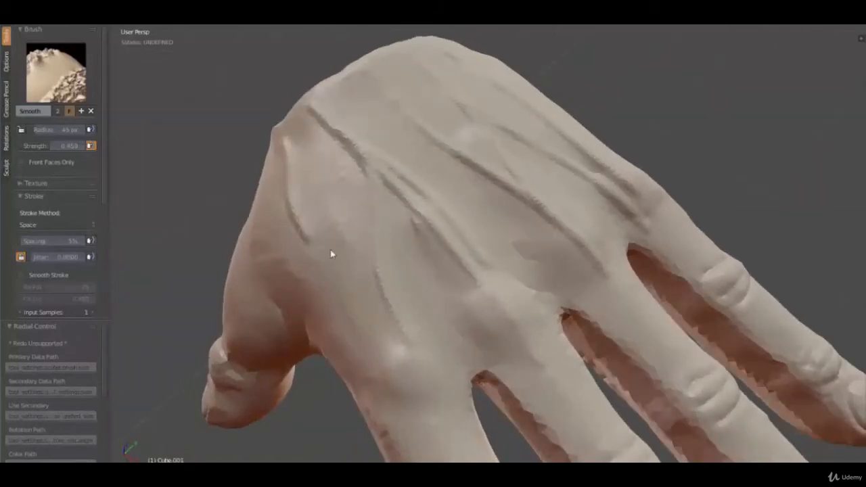
{"action": "middle_click_drag", "start_coordinate": [364, 306], "coordinate": [319, 329]}
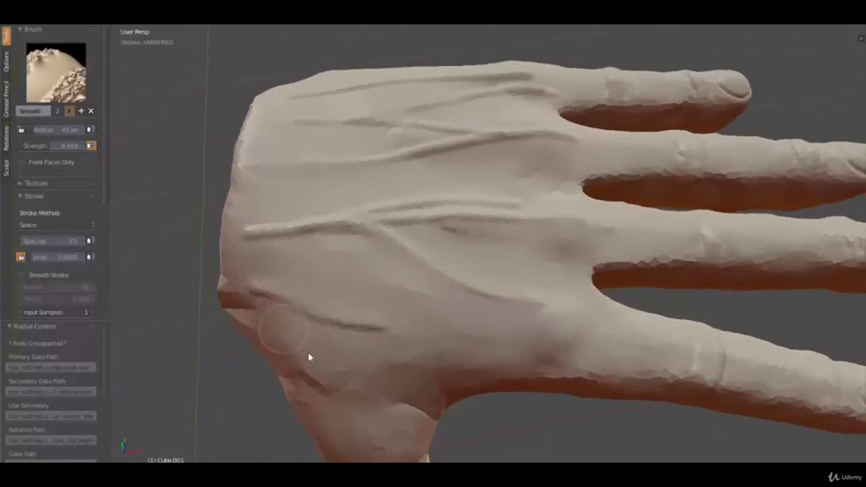
{"action": "left_click_drag", "start_coordinate": [270, 337], "coordinate": [221, 293]}
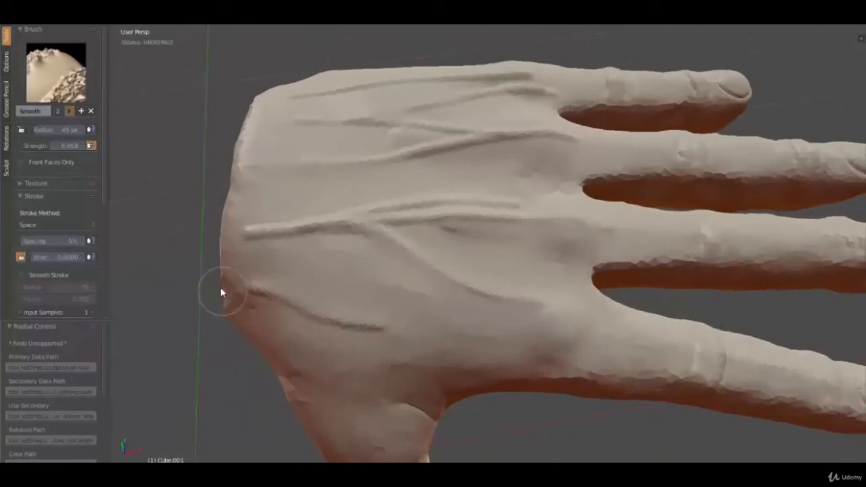
Blend the remaining ring, little and middle finger veins into the back of the hand down to the wrist
{"action": "middle_click_drag", "start_coordinate": [282, 312], "coordinate": [460, 348]}
{"action": "scroll", "coordinate": [368, 235], "scroll_direction": "up", "scroll_amount": 5}
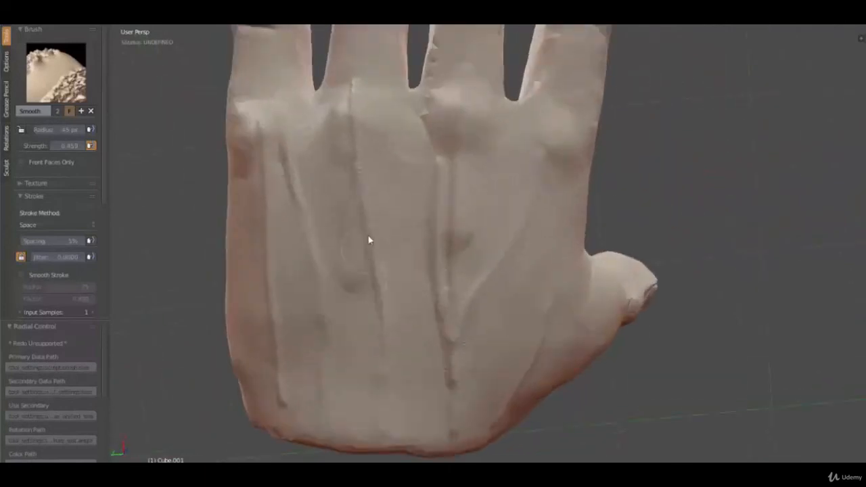
{"action": "scroll", "coordinate": [363, 111], "scroll_direction": "down", "scroll_amount": 3}
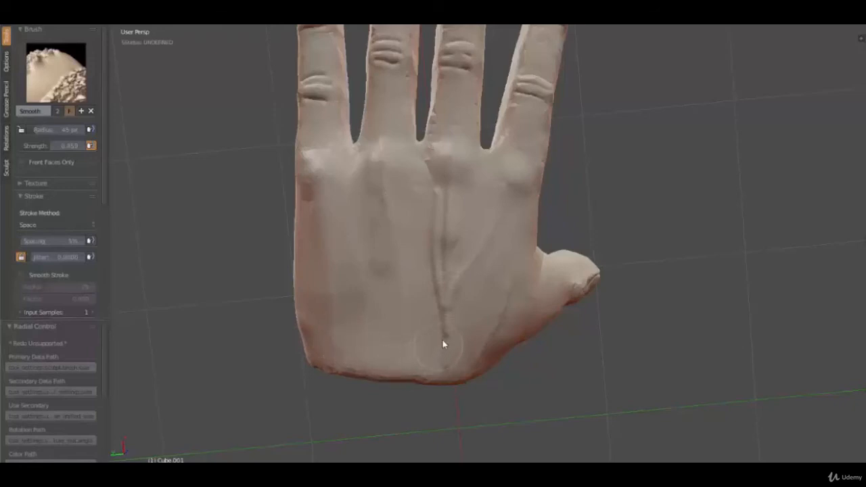
{"action": "left_click_drag", "start_coordinate": [443, 340], "coordinate": [451, 290]}
{"action": "scroll", "coordinate": [533, 272], "scroll_direction": "down", "scroll_amount": 3}
{"action": "middle_click_drag", "start_coordinate": [532, 272], "coordinate": [314, 293]}
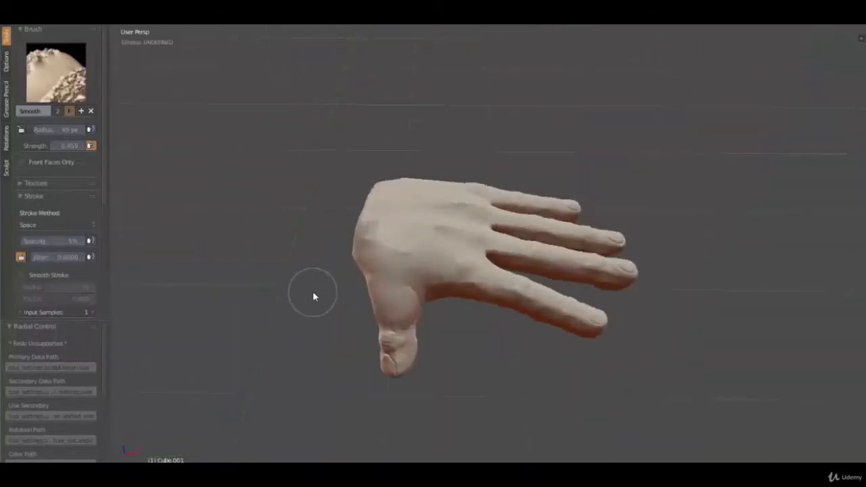
{"action": "middle_click_drag", "start_coordinate": [461, 347], "coordinate": [383, 358]}
{"action": "scroll", "coordinate": [382, 358], "scroll_direction": "up", "scroll_amount": 4}
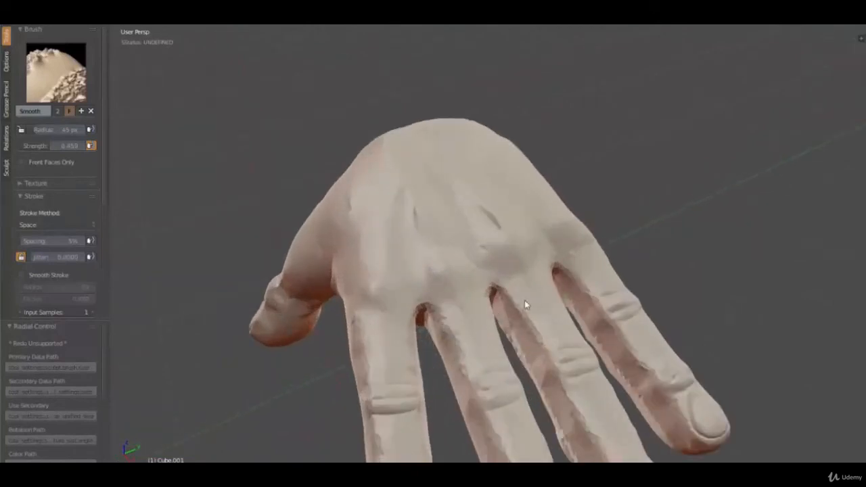
Set the dynamic topology detail size to 2 px
{"action": "scroll", "coordinate": [61, 293], "scroll_direction": "down", "scroll_amount": 2}
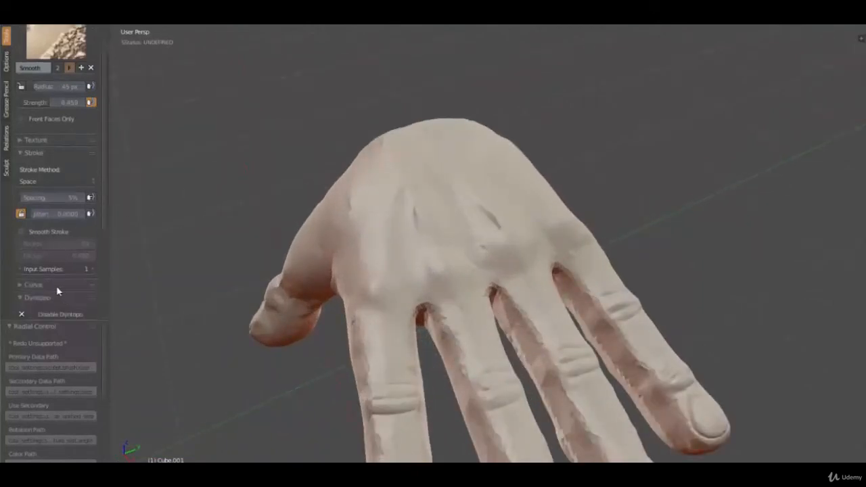
{"action": "scroll", "coordinate": [56, 285], "scroll_direction": "down", "scroll_amount": 2}
{"action": "left_click", "coordinate": [60, 263]}
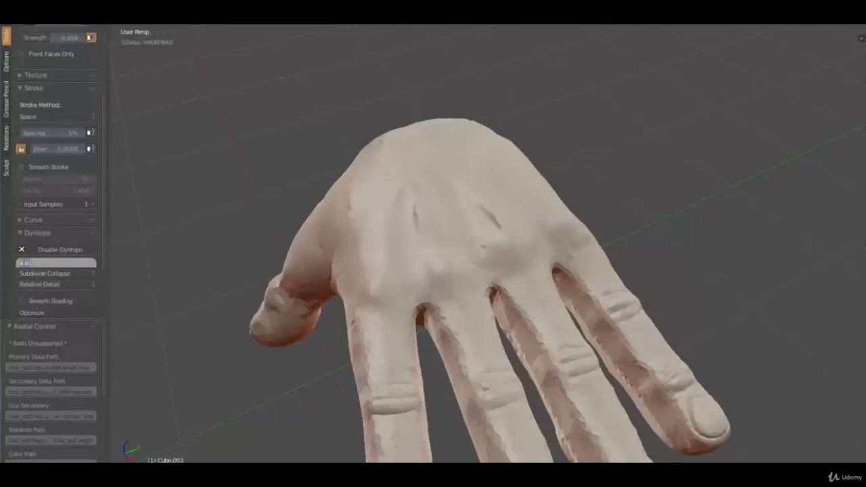
{"action": "type", "text": "2"}
{"action": "key", "text": "Return"}
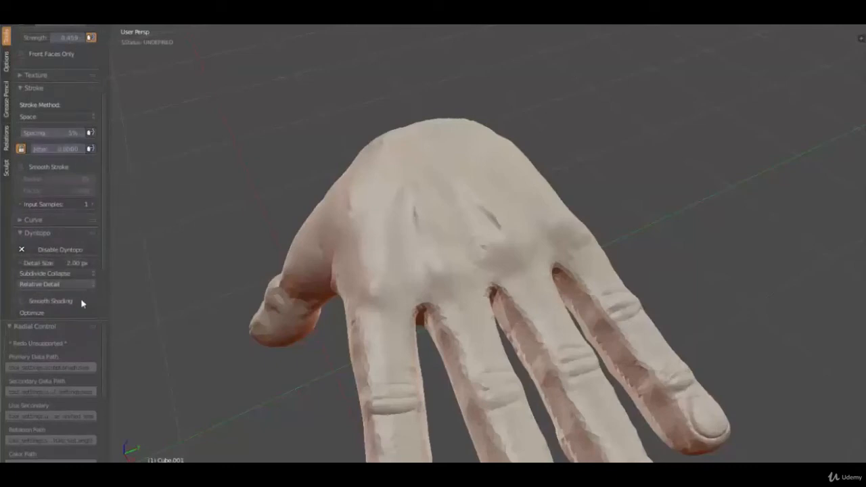
{"action": "scroll", "coordinate": [83, 176], "scroll_direction": "up", "scroll_amount": 5}
{"action": "left_click", "coordinate": [56, 71]}
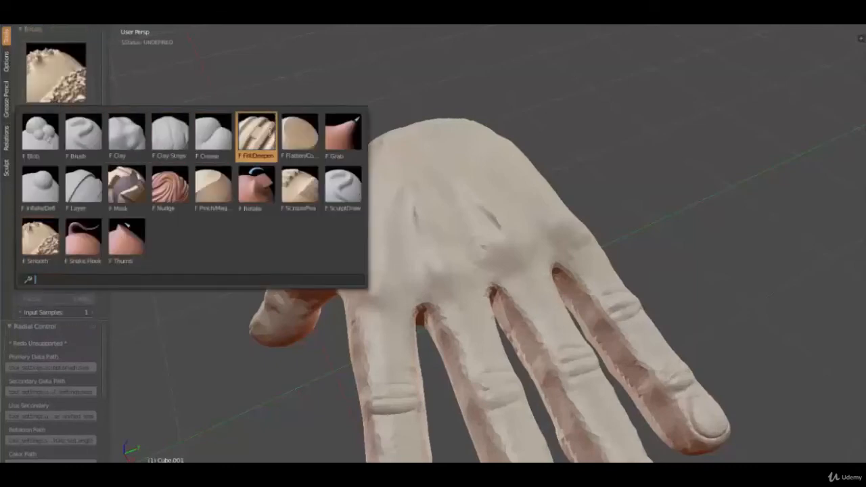
{"action": "left_click", "coordinate": [300, 133]}
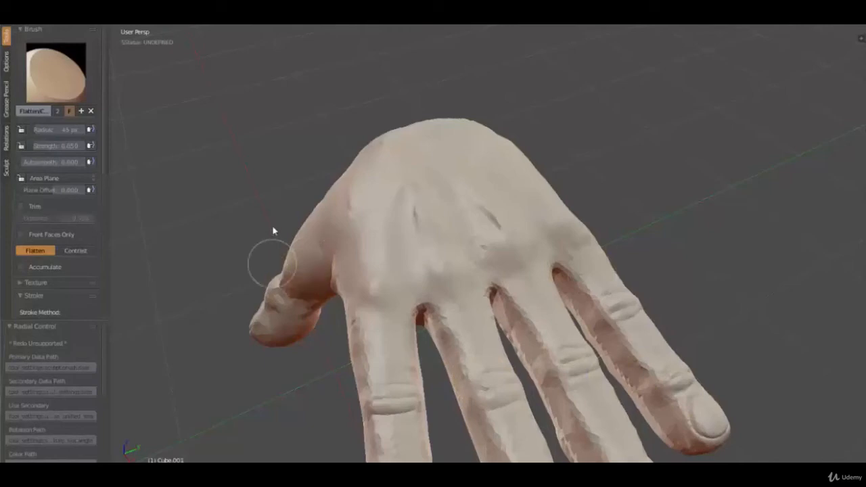
{"action": "left_click", "coordinate": [55, 72]}
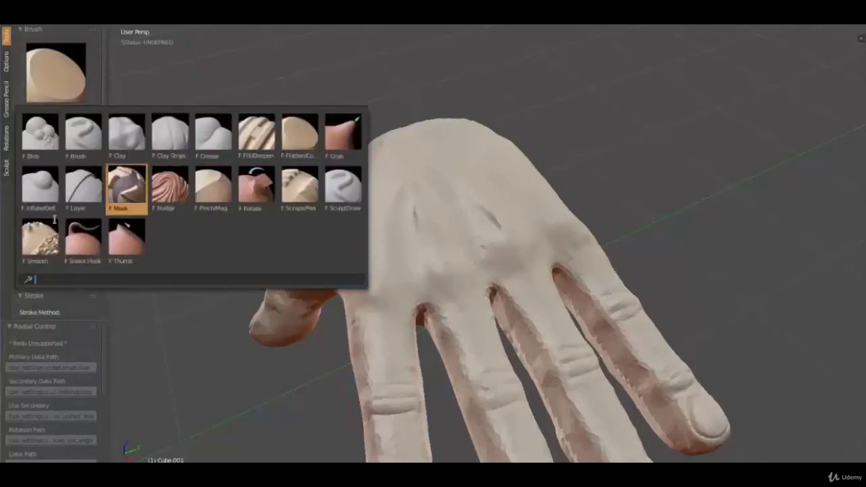
{"action": "left_click", "coordinate": [41, 237]}
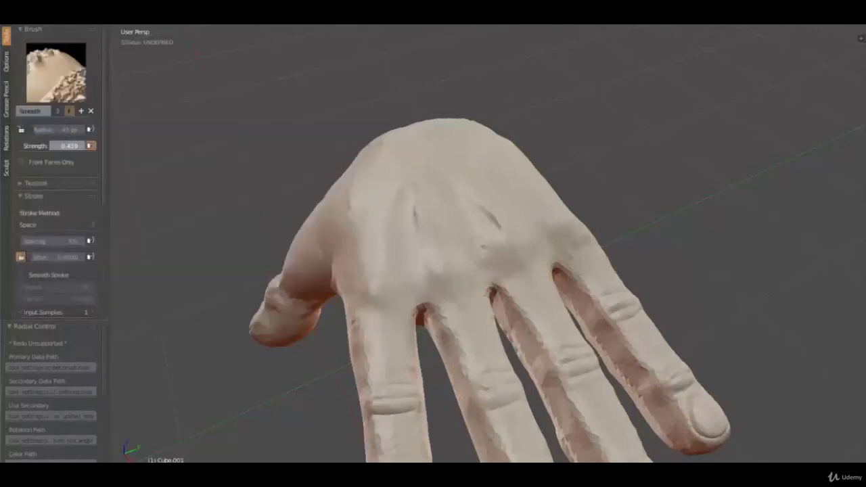
Set the Smooth brush strength to 0.368 and smooth the thumb and the rough sides of the fingers
{"action": "left_click_drag", "start_coordinate": [47, 146], "coordinate": [44, 146]}
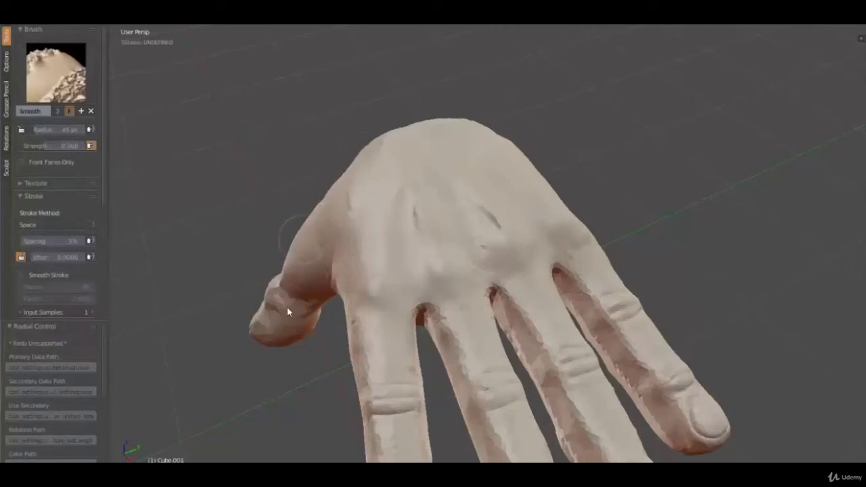
{"action": "mouse_move", "coordinate": [299, 321]}
{"action": "left_mouse_down"}
{"action": "mouse_move", "coordinate": [272, 312]}
{"action": "mouse_move", "coordinate": [278, 332]}
{"action": "mouse_move", "coordinate": [297, 332]}
{"action": "left_mouse_up"}
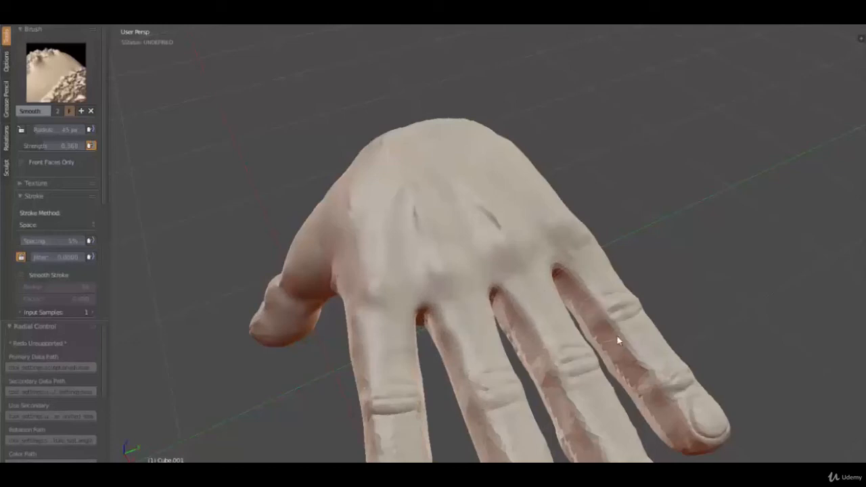
{"action": "mouse_move", "coordinate": [680, 434]}
{"action": "left_mouse_down"}
{"action": "mouse_move", "coordinate": [611, 361]}
{"action": "mouse_move", "coordinate": [572, 292]}
{"action": "left_mouse_up"}
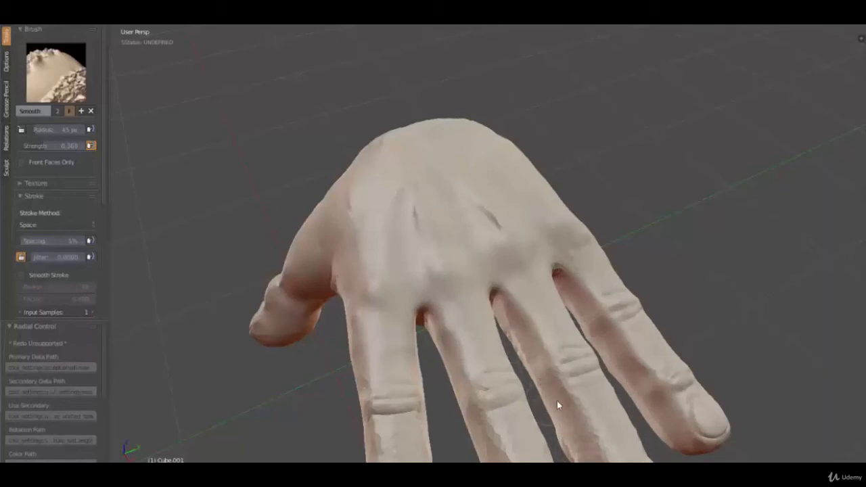
{"action": "middle_click_drag", "start_coordinate": [530, 358], "coordinate": [445, 316]}
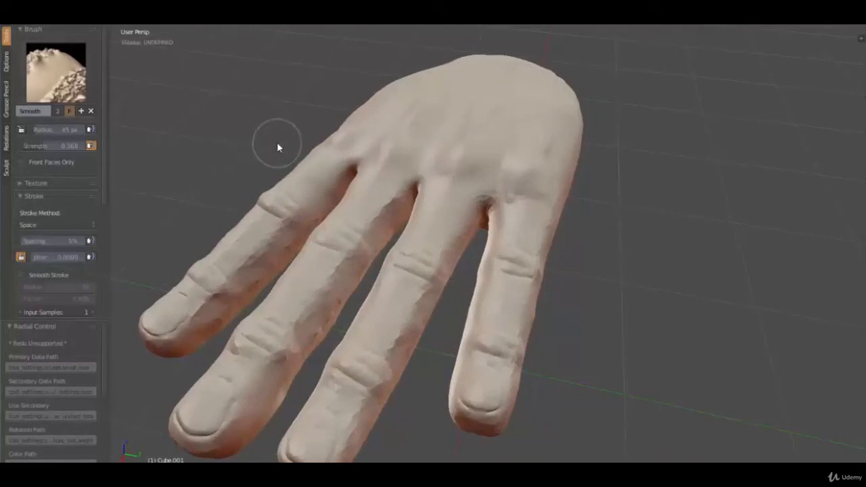
Switch the sculpting brush from Smooth to Flatten/Contrast
{"action": "key", "text": "f"}
{"action": "left_click", "coordinate": [144, 99]}
{"action": "right_click", "coordinate": [60, 58]}
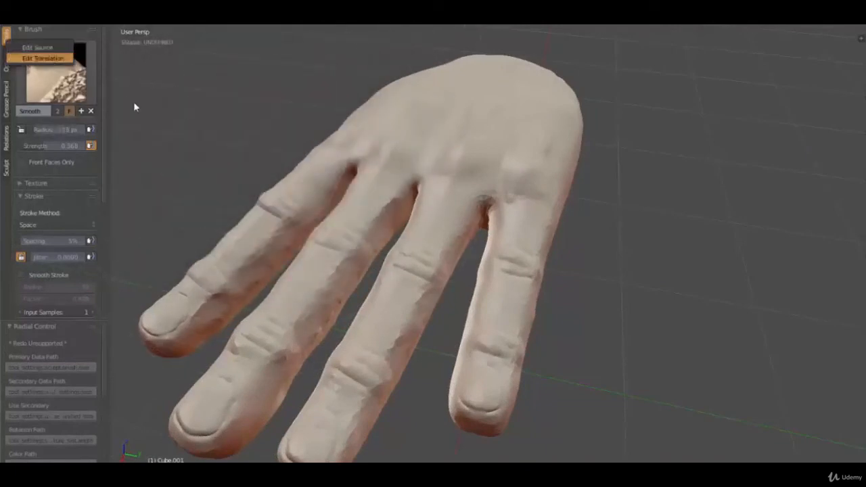
{"action": "left_click", "coordinate": [55, 71]}
{"action": "left_click", "coordinate": [309, 145]}
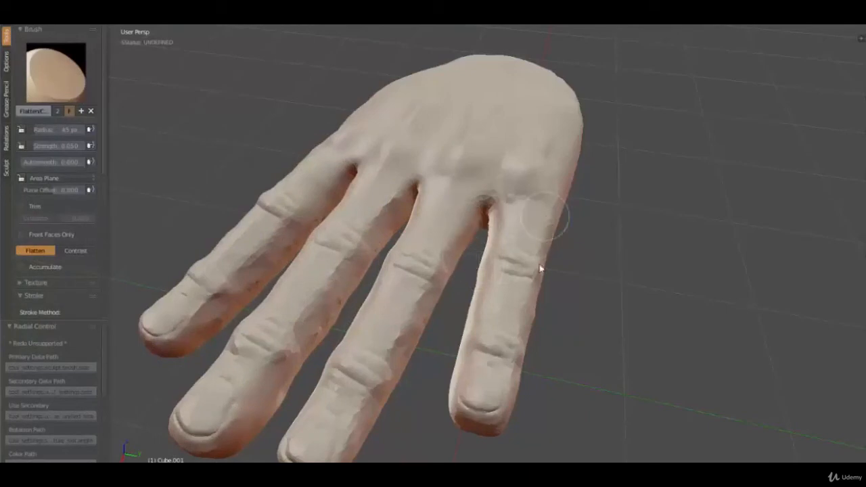
Smooth the rough sides of the ring and middle fingers from the knuckles towards the fingertips
{"action": "key", "text": "s"}
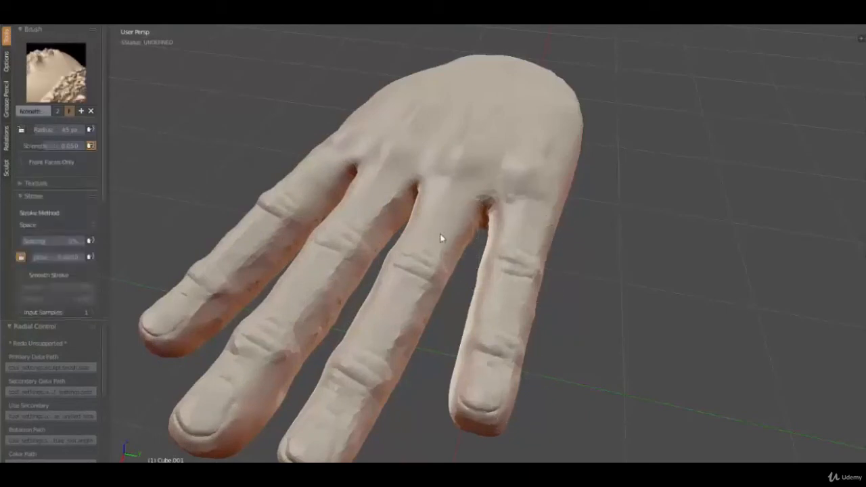
{"action": "left_click_drag", "start_coordinate": [464, 238], "coordinate": [460, 246], "text": "shift"}
{"action": "mouse_move", "coordinate": [426, 300]}
{"action": "left_mouse_down", "text": "shift"}
{"action": "mouse_move", "coordinate": [396, 329]}
{"action": "mouse_move", "coordinate": [380, 285]}
{"action": "mouse_move", "coordinate": [389, 262]}
{"action": "left_mouse_up", "text": "shift"}
{"action": "left_click_drag", "start_coordinate": [419, 343], "coordinate": [404, 321], "text": "shift"}
{"action": "scroll", "coordinate": [35, 260], "scroll_direction": "down", "scroll_amount": 5}
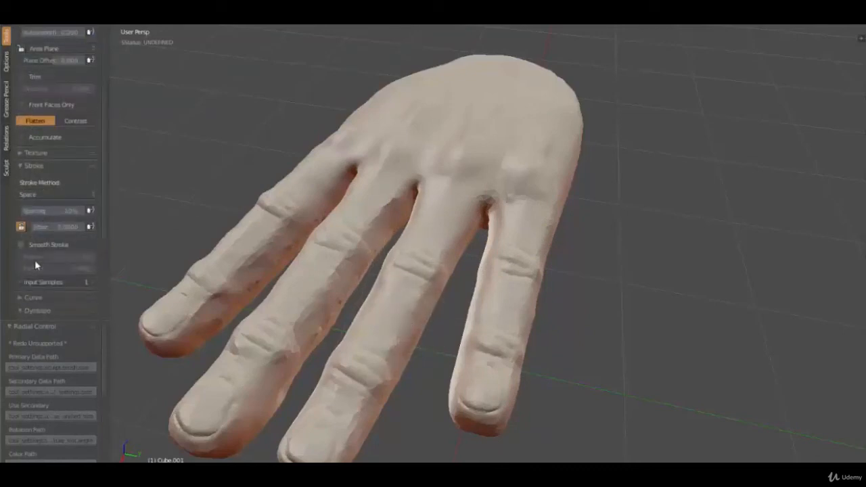
{"action": "scroll", "coordinate": [34, 279], "scroll_direction": "down", "scroll_amount": 4}
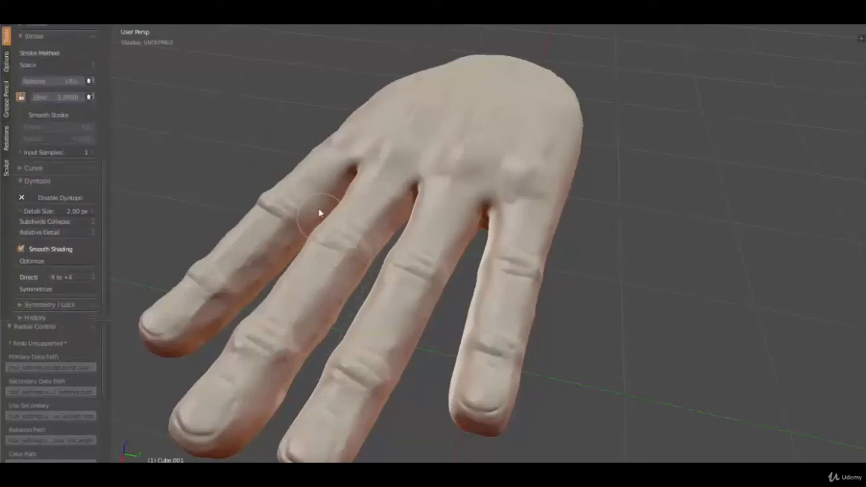
Smooth the side of the index finger along its length and the end of the middle finger
{"action": "mouse_move", "coordinate": [324, 201]}
{"action": "left_mouse_down", "text": "shift"}
{"action": "mouse_move", "coordinate": [293, 259]}
{"action": "mouse_move", "coordinate": [241, 277]}
{"action": "left_mouse_up", "text": "shift"}
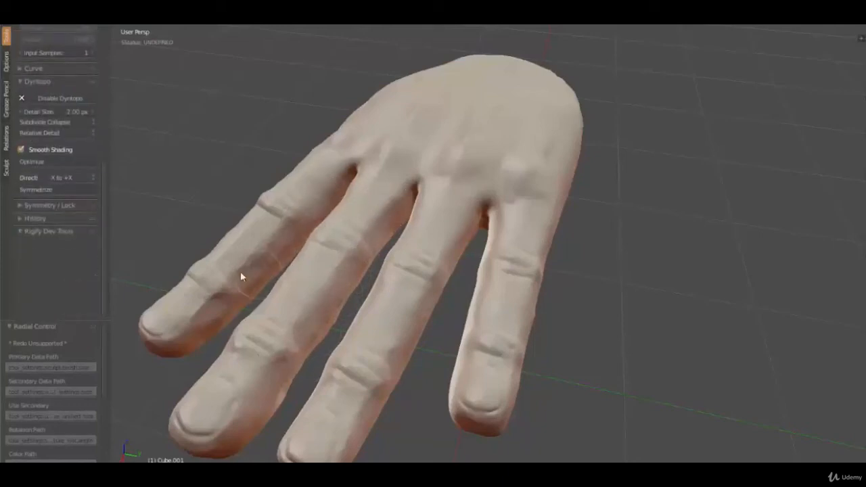
{"action": "mouse_move", "coordinate": [269, 238]}
{"action": "left_mouse_down", "text": "shift"}
{"action": "mouse_move", "coordinate": [229, 237]}
{"action": "mouse_move", "coordinate": [231, 249]}
{"action": "left_mouse_up", "text": "shift"}
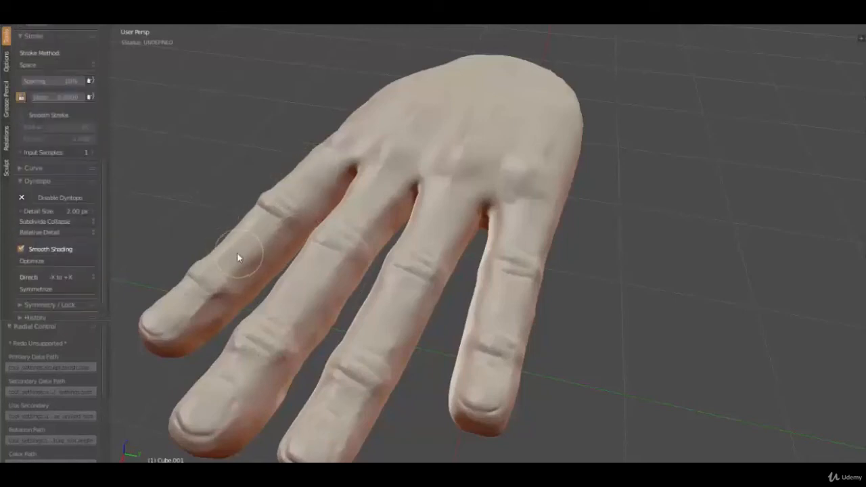
{"action": "left_click_drag", "start_coordinate": [206, 312], "coordinate": [209, 321], "text": "shift"}
{"action": "left_click_drag", "start_coordinate": [253, 377], "coordinate": [321, 337], "text": "shift"}
Enlarge the brush radius and smooth the palm side of the fingers, the thumb and the base of the thumb
{"action": "scroll", "coordinate": [321, 336], "scroll_direction": "down", "scroll_amount": 4}
{"action": "mouse_move", "coordinate": [321, 336]}
{"action": "middle_mouse_down"}
{"action": "mouse_move", "coordinate": [420, 294]}
{"action": "mouse_move", "coordinate": [478, 244]}
{"action": "mouse_move", "coordinate": [393, 199]}
{"action": "middle_mouse_up"}
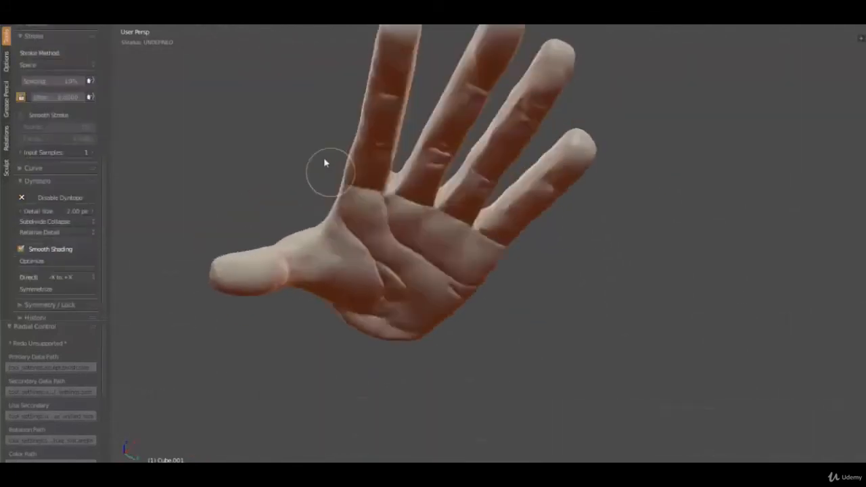
{"action": "middle_click_drag", "start_coordinate": [325, 164], "coordinate": [449, 208]}
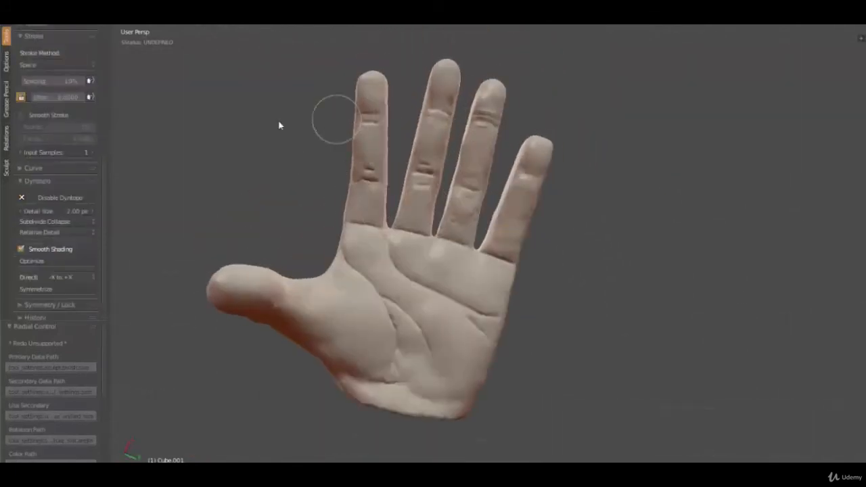
{"action": "scroll", "coordinate": [284, 283], "scroll_direction": "up", "scroll_amount": 2}
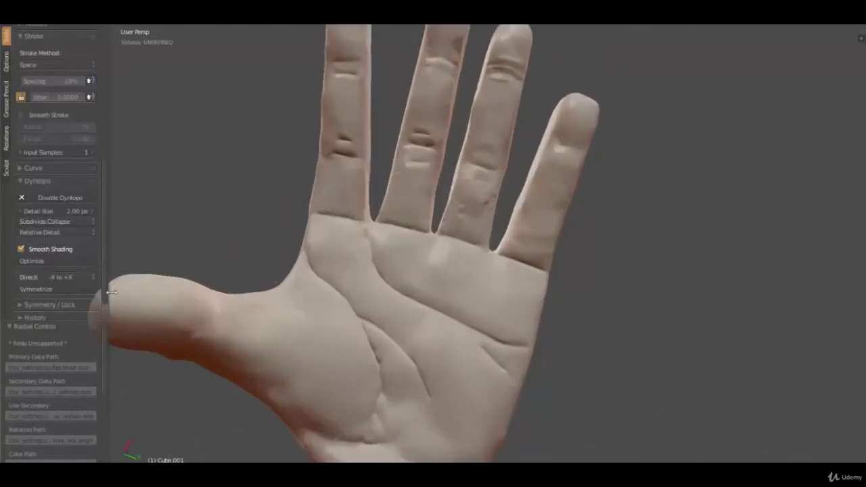
{"action": "mouse_move", "coordinate": [109, 293]}
{"action": "left_mouse_down"}
{"action": "mouse_move", "coordinate": [185, 305]}
{"action": "mouse_move", "coordinate": [100, 303]}
{"action": "left_mouse_up"}
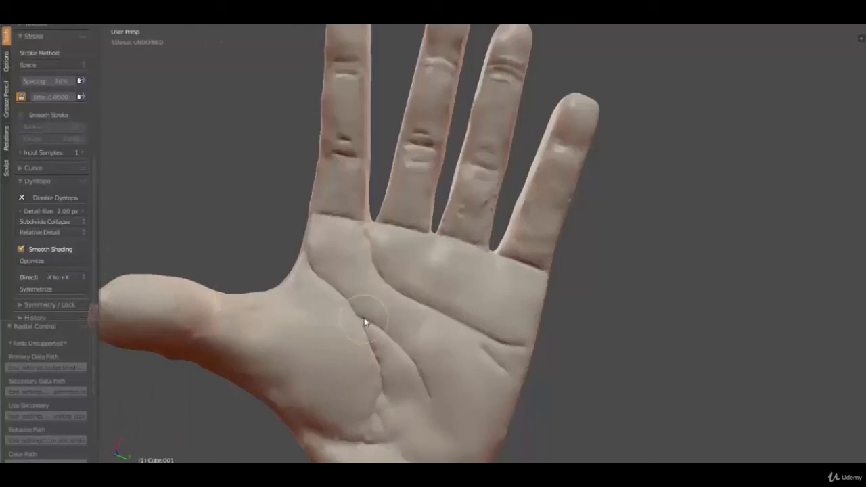
{"action": "key", "text": "f"}
{"action": "left_click", "coordinate": [404, 299]}
{"action": "mouse_move", "coordinate": [463, 206]}
{"action": "left_mouse_down", "text": "shift"}
{"action": "mouse_move", "coordinate": [497, 84]}
{"action": "mouse_move", "coordinate": [488, 56]}
{"action": "left_mouse_up", "text": "shift"}
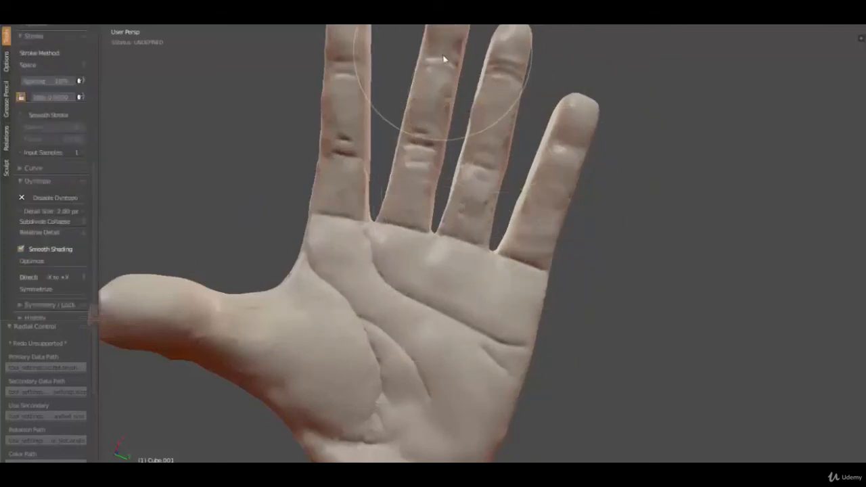
{"action": "mouse_move", "coordinate": [420, 133]}
{"action": "left_mouse_down", "text": "shift"}
{"action": "mouse_move", "coordinate": [408, 187]}
{"action": "mouse_move", "coordinate": [393, 199]}
{"action": "left_mouse_up", "text": "shift"}
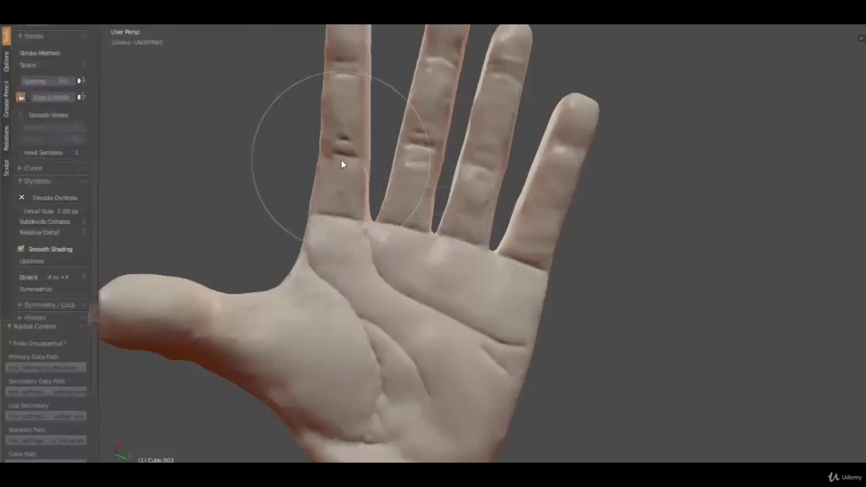
{"action": "mouse_move", "coordinate": [347, 114]}
{"action": "left_mouse_down", "text": "shift"}
{"action": "mouse_move", "coordinate": [354, 77]}
{"action": "mouse_move", "coordinate": [341, 141]}
{"action": "left_mouse_up", "text": "shift"}
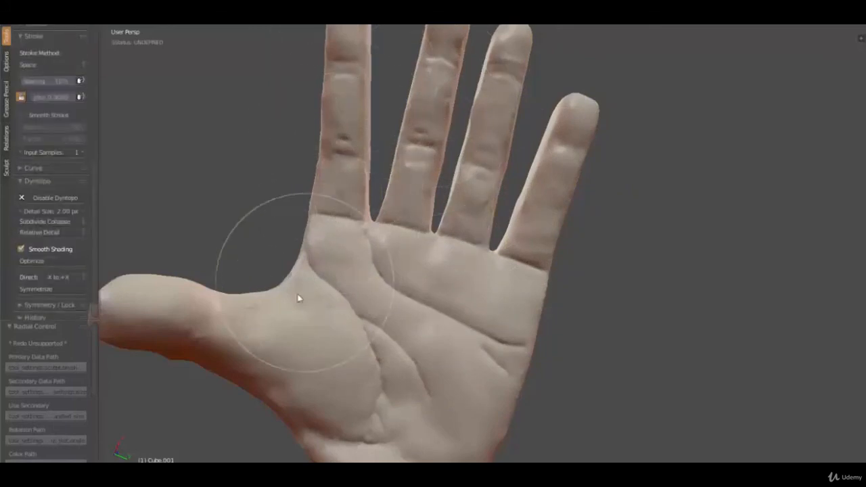
{"action": "mouse_move", "coordinate": [244, 332]}
{"action": "left_mouse_down", "text": "shift"}
{"action": "mouse_move", "coordinate": [147, 314]}
{"action": "mouse_move", "coordinate": [136, 325]}
{"action": "left_mouse_up", "text": "shift"}
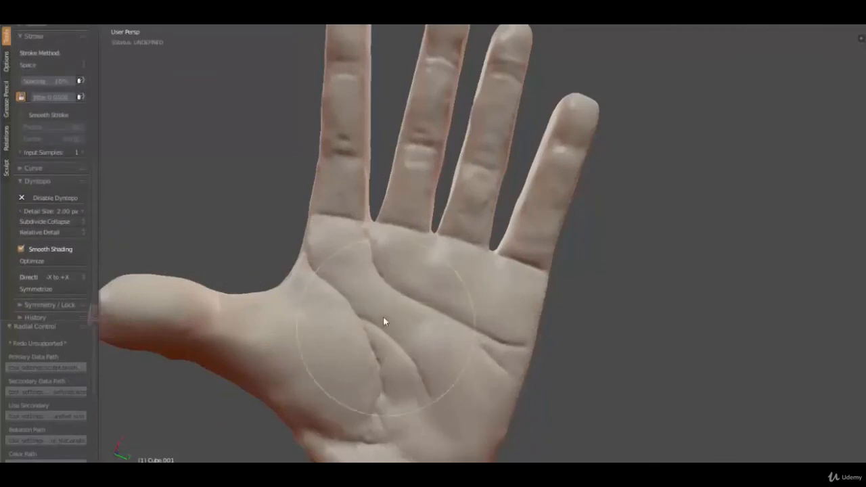
Return the finished hand to Object Mode and unhide the rest of the body
{"action": "scroll", "coordinate": [377, 303], "scroll_direction": "down", "scroll_amount": 2}
{"action": "middle_click_drag", "start_coordinate": [354, 241], "coordinate": [470, 290]}
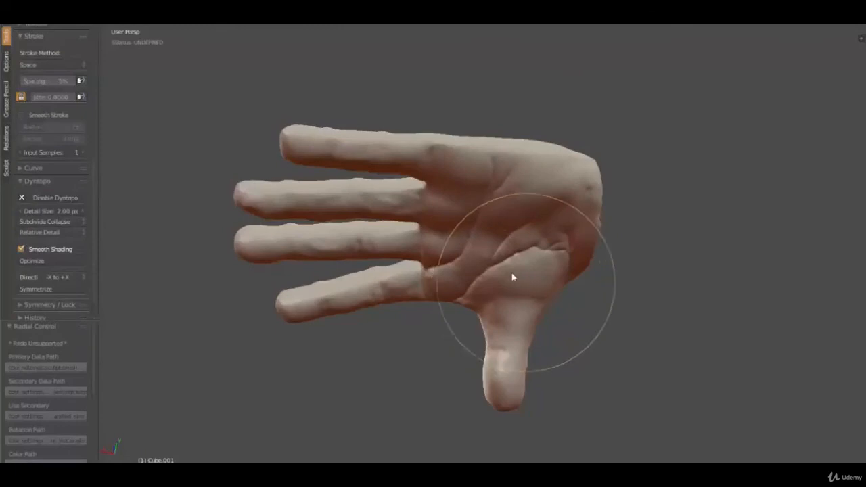
{"action": "mouse_move", "coordinate": [495, 179]}
{"action": "middle_mouse_down"}
{"action": "mouse_move", "coordinate": [476, 289]}
{"action": "mouse_move", "coordinate": [499, 344]}
{"action": "mouse_move", "coordinate": [555, 323]}
{"action": "mouse_move", "coordinate": [417, 352]}
{"action": "middle_mouse_up"}
{"action": "mouse_move", "coordinate": [467, 340]}
{"action": "middle_mouse_down"}
{"action": "mouse_move", "coordinate": [553, 318]}
{"action": "mouse_move", "coordinate": [493, 343]}
{"action": "mouse_move", "coordinate": [463, 282]}
{"action": "mouse_move", "coordinate": [503, 286]}
{"action": "mouse_move", "coordinate": [486, 292]}
{"action": "mouse_move", "coordinate": [451, 236]}
{"action": "mouse_move", "coordinate": [382, 264]}
{"action": "mouse_move", "coordinate": [376, 289]}
{"action": "mouse_move", "coordinate": [462, 281]}
{"action": "mouse_move", "coordinate": [286, 384]}
{"action": "middle_mouse_up"}
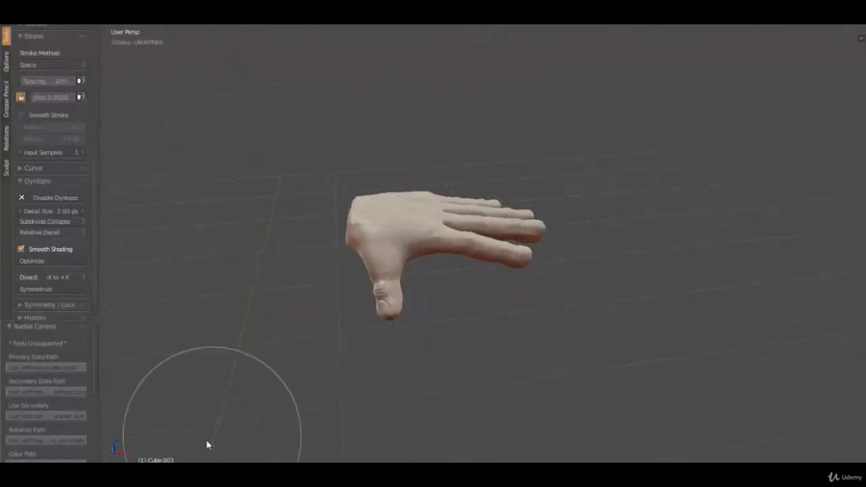
{"action": "left_click", "coordinate": [174, 472]}
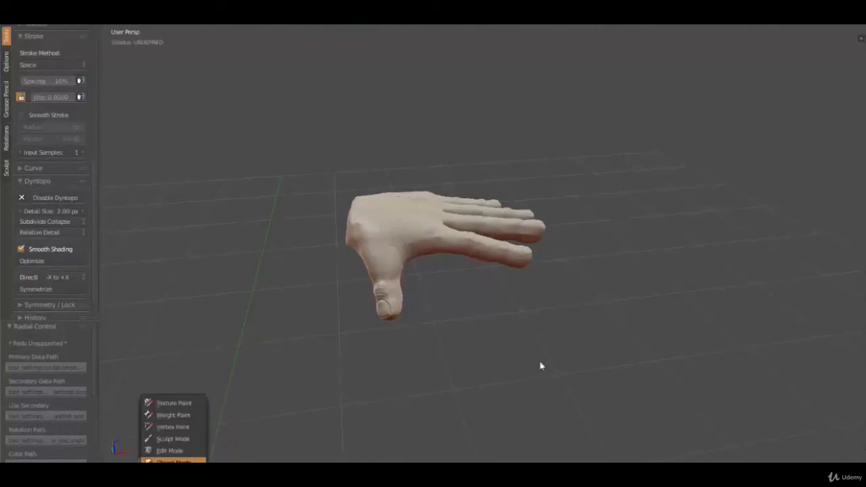
{"action": "middle_click_drag", "start_coordinate": [583, 283], "coordinate": [392, 390]}
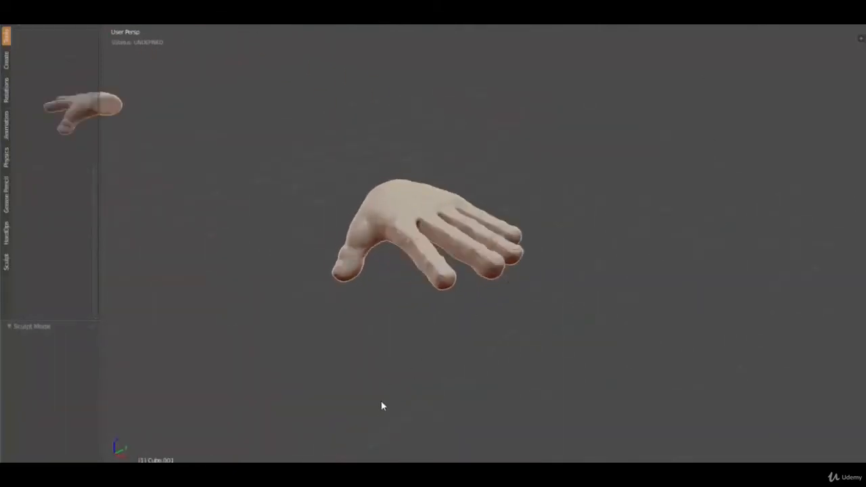
{"action": "key", "text": "alt+h"}
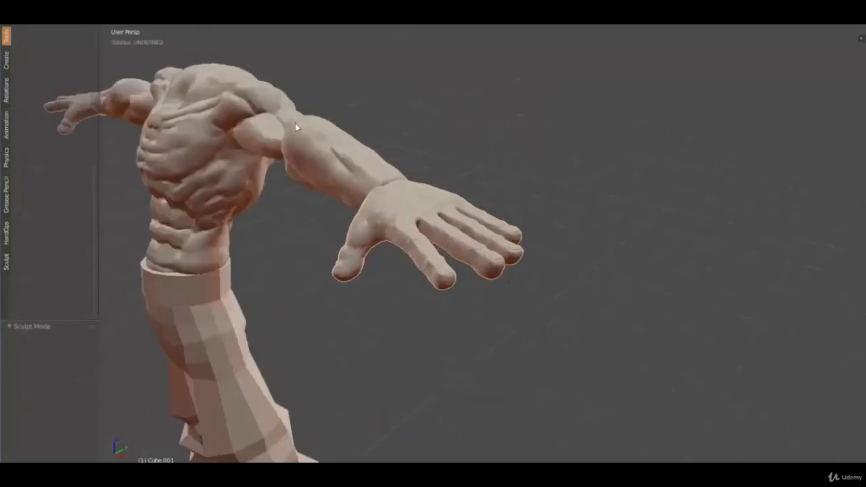
{"action": "middle_click_drag", "start_coordinate": [296, 123], "coordinate": [440, 259]}
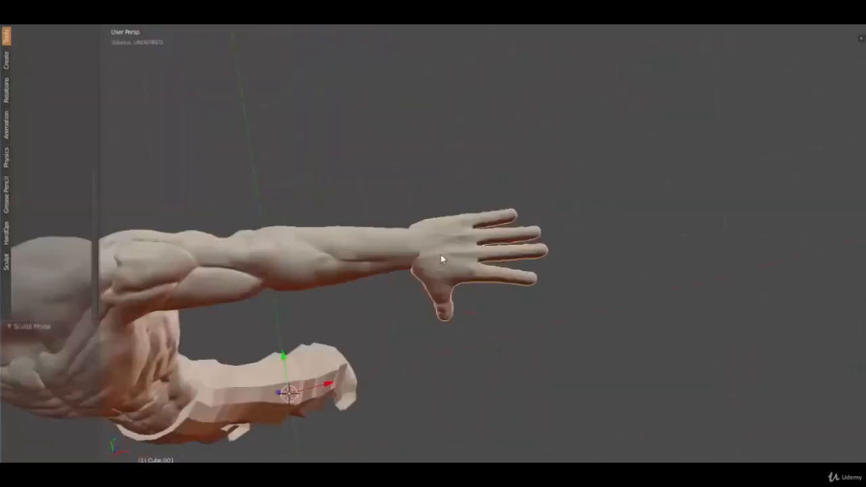
{"action": "left_click", "coordinate": [163, 468]}
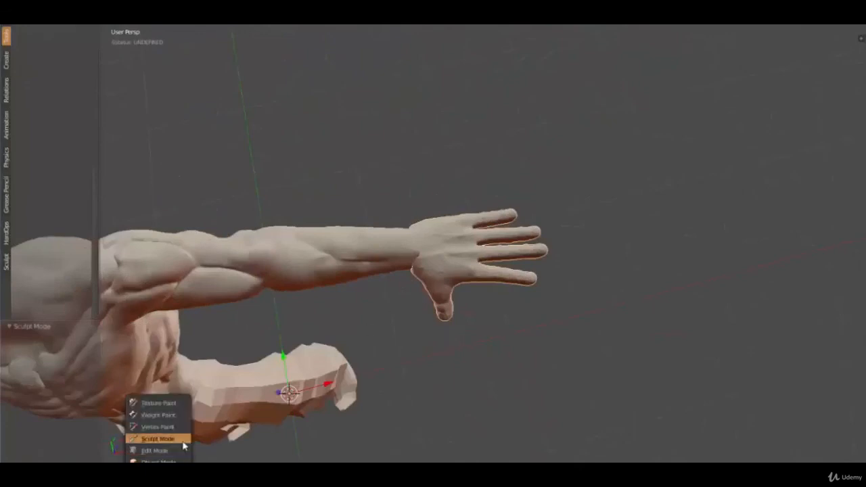
{"action": "left_click", "coordinate": [157, 439]}
{"action": "mouse_move", "coordinate": [441, 280]}
{"action": "middle_mouse_down"}
{"action": "mouse_move", "coordinate": [350, 300]}
{"action": "mouse_move", "coordinate": [290, 265]}
{"action": "mouse_move", "coordinate": [365, 253]}
{"action": "mouse_move", "coordinate": [384, 286]}
{"action": "mouse_move", "coordinate": [433, 300]}
{"action": "mouse_move", "coordinate": [393, 300]}
{"action": "middle_mouse_up"}
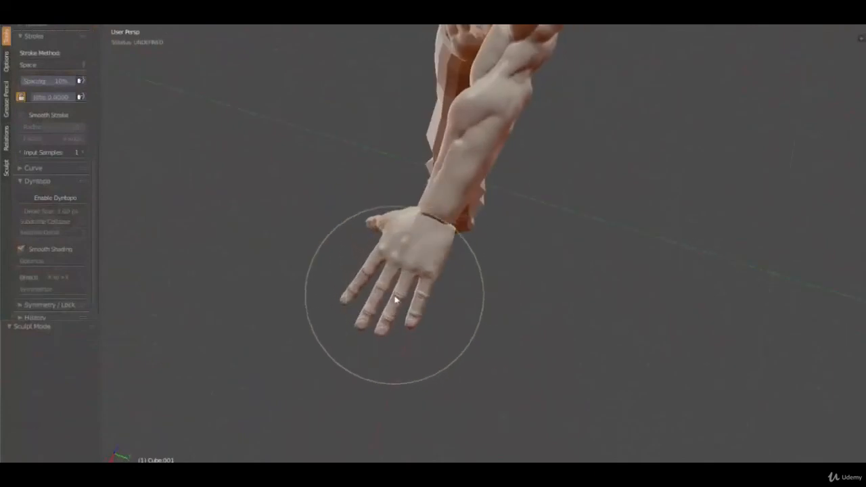
{"action": "left_click", "coordinate": [162, 469]}
{"action": "left_click", "coordinate": [173, 461]}
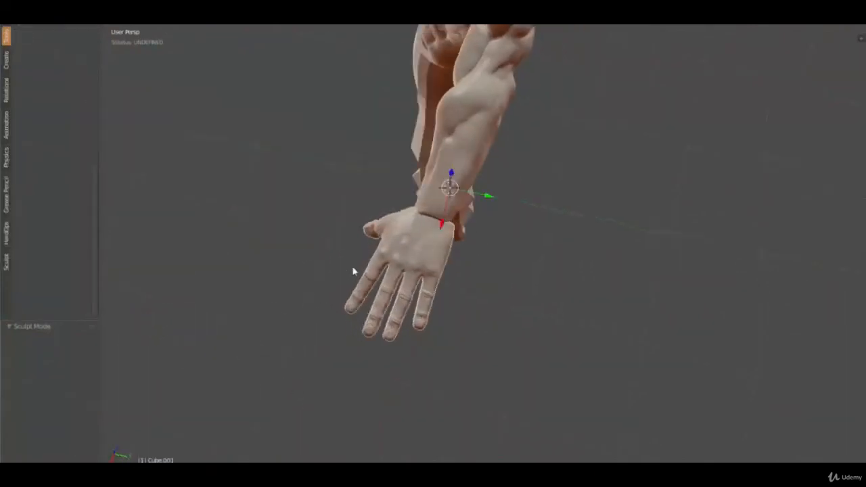
Select the body mesh with the arm and put it in Sculpt Mode
{"action": "middle_click_drag", "start_coordinate": [354, 271], "coordinate": [417, 218]}
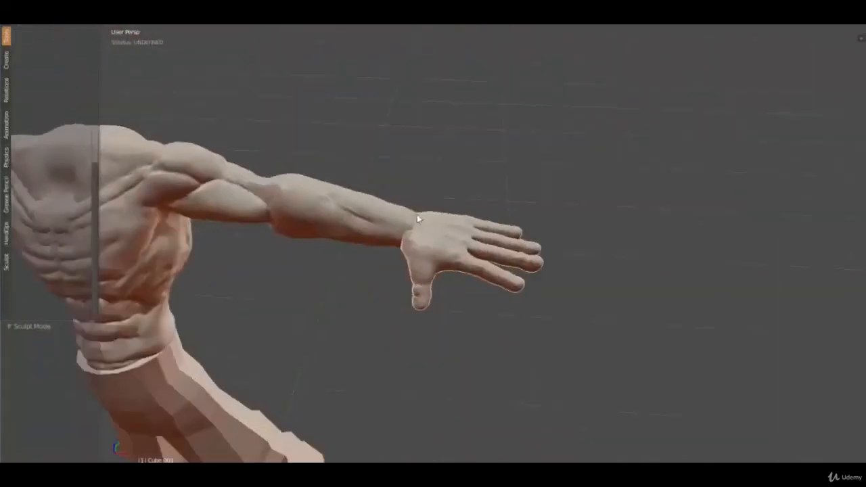
{"action": "right_click", "coordinate": [362, 205]}
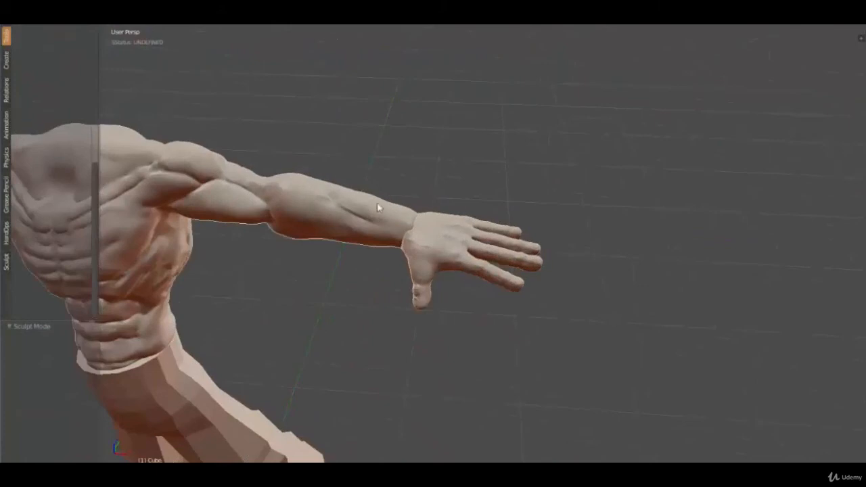
{"action": "middle_click_drag", "start_coordinate": [403, 206], "coordinate": [304, 384]}
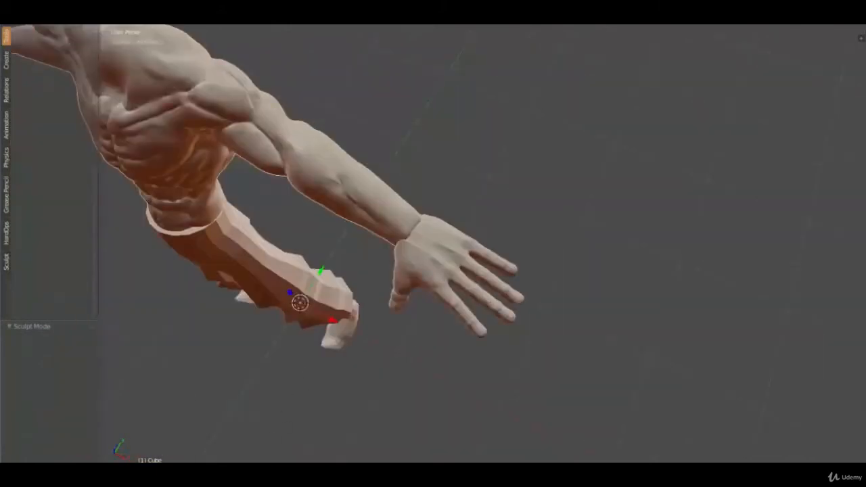
{"action": "left_click", "coordinate": [162, 462]}
{"action": "left_click", "coordinate": [183, 440]}
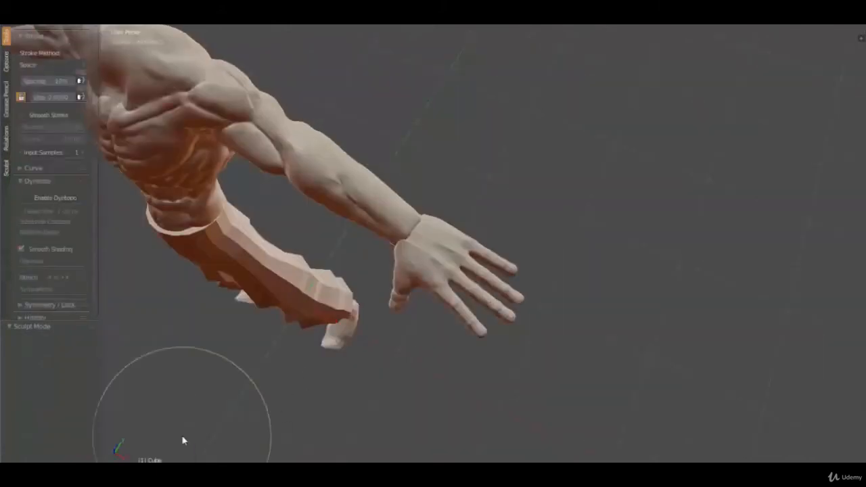
Choose the Blob brush, reduce its radius and build up the end of the forearm along the wrist seam
{"action": "scroll", "coordinate": [75, 135], "scroll_direction": "up", "scroll_amount": 10}
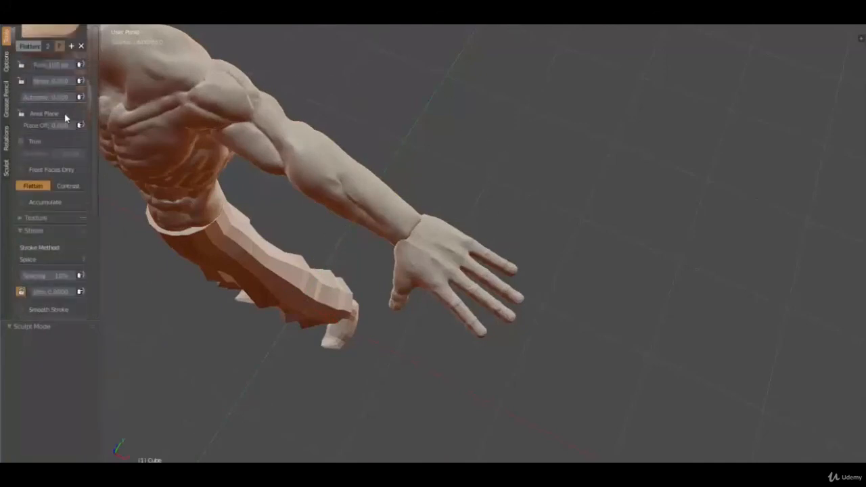
{"action": "left_click", "coordinate": [51, 75]}
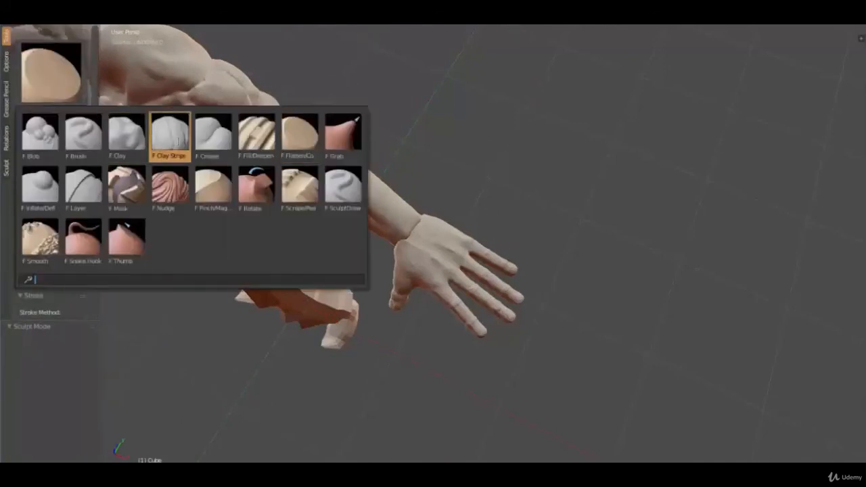
{"action": "left_click", "coordinate": [40, 133]}
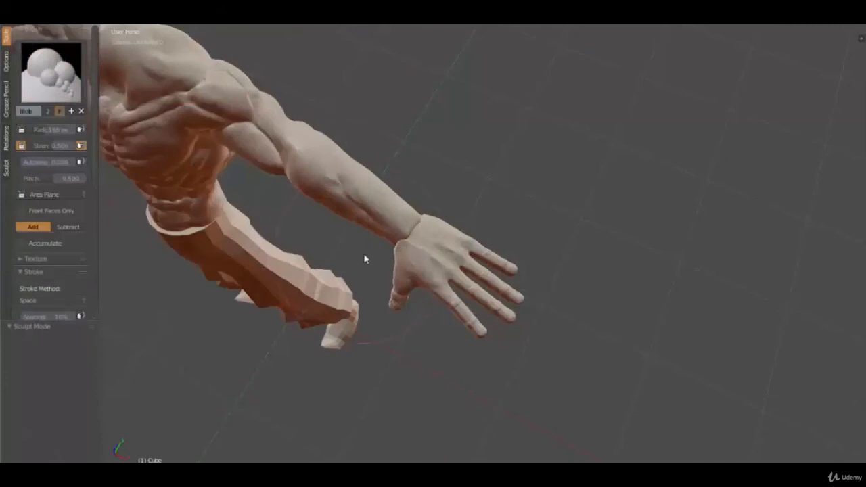
{"action": "mouse_move", "coordinate": [394, 242]}
{"action": "middle_mouse_down"}
{"action": "mouse_move", "coordinate": [345, 252]}
{"action": "mouse_move", "coordinate": [399, 209]}
{"action": "mouse_move", "coordinate": [426, 246]}
{"action": "middle_mouse_up"}
{"action": "scroll", "coordinate": [426, 242], "scroll_direction": "up", "scroll_amount": 2}
{"action": "key", "text": "f"}
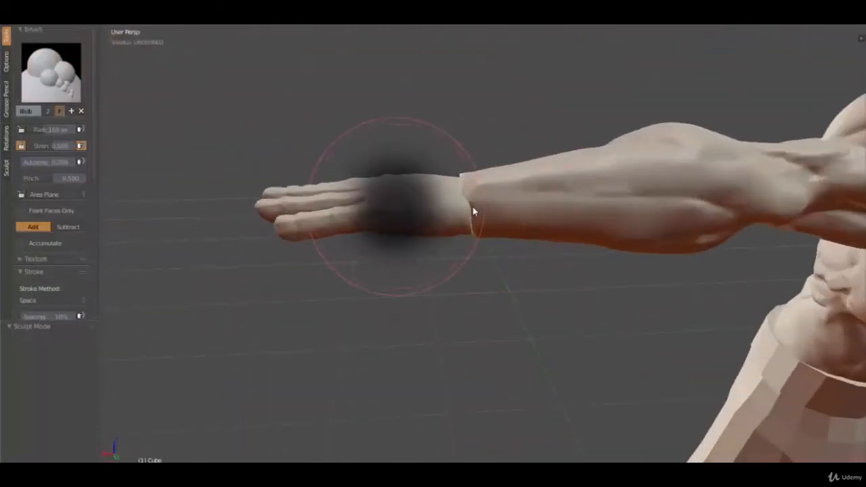
{"action": "left_click", "coordinate": [465, 198]}
{"action": "left_click_drag", "start_coordinate": [465, 201], "coordinate": [465, 232]}
Return the body to Object Mode and select the hand
{"action": "mouse_move", "coordinate": [465, 232]}
{"action": "middle_mouse_down"}
{"action": "mouse_move", "coordinate": [446, 270]}
{"action": "mouse_move", "coordinate": [373, 230]}
{"action": "mouse_move", "coordinate": [428, 234]}
{"action": "mouse_move", "coordinate": [432, 199]}
{"action": "mouse_move", "coordinate": [415, 228]}
{"action": "mouse_move", "coordinate": [426, 218]}
{"action": "mouse_move", "coordinate": [407, 211]}
{"action": "mouse_move", "coordinate": [430, 211]}
{"action": "mouse_move", "coordinate": [410, 227]}
{"action": "mouse_move", "coordinate": [389, 206]}
{"action": "mouse_move", "coordinate": [423, 256]}
{"action": "mouse_move", "coordinate": [385, 207]}
{"action": "mouse_move", "coordinate": [426, 251]}
{"action": "mouse_move", "coordinate": [361, 237]}
{"action": "mouse_move", "coordinate": [397, 197]}
{"action": "middle_mouse_up"}
{"action": "scroll", "coordinate": [360, 235], "scroll_direction": "down", "scroll_amount": 4}
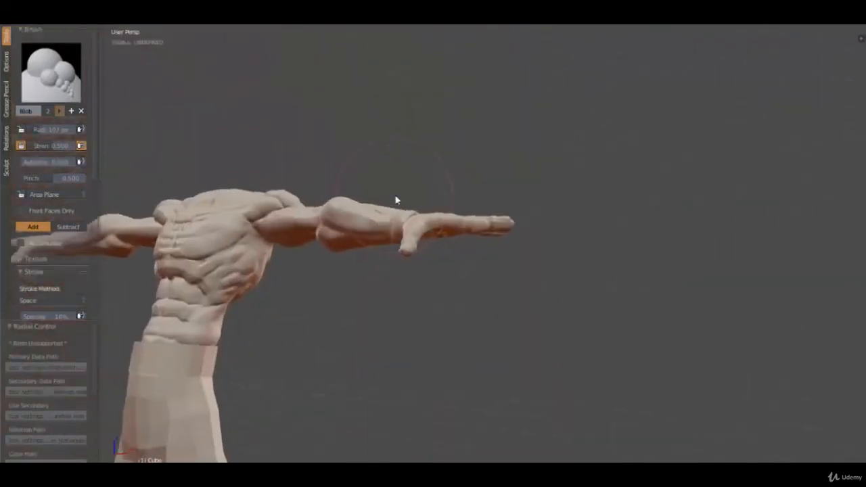
{"action": "middle_click_drag", "start_coordinate": [298, 354], "coordinate": [280, 361]}
{"action": "left_click", "coordinate": [188, 461]}
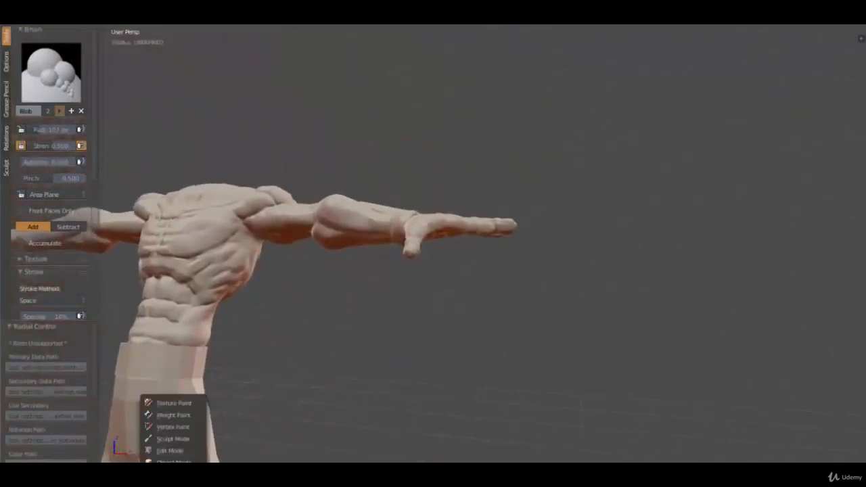
{"action": "left_click", "coordinate": [178, 458]}
{"action": "mouse_move", "coordinate": [423, 250]}
{"action": "middle_mouse_down"}
{"action": "mouse_move", "coordinate": [456, 269]}
{"action": "mouse_move", "coordinate": [455, 235]}
{"action": "middle_mouse_up"}
{"action": "right_click", "coordinate": [455, 235]}
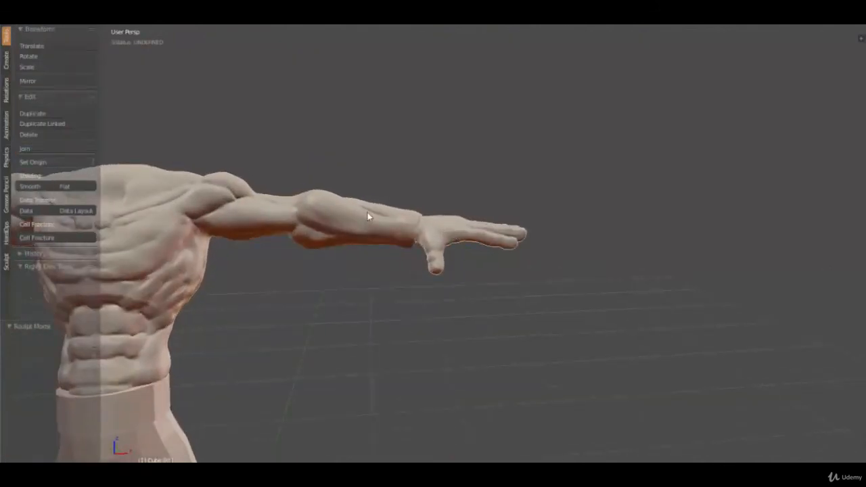
Add the body to the selected hand, merge both into one mesh with a Boolean Union and check the wrist joint
{"action": "right_click", "coordinate": [415, 256]}
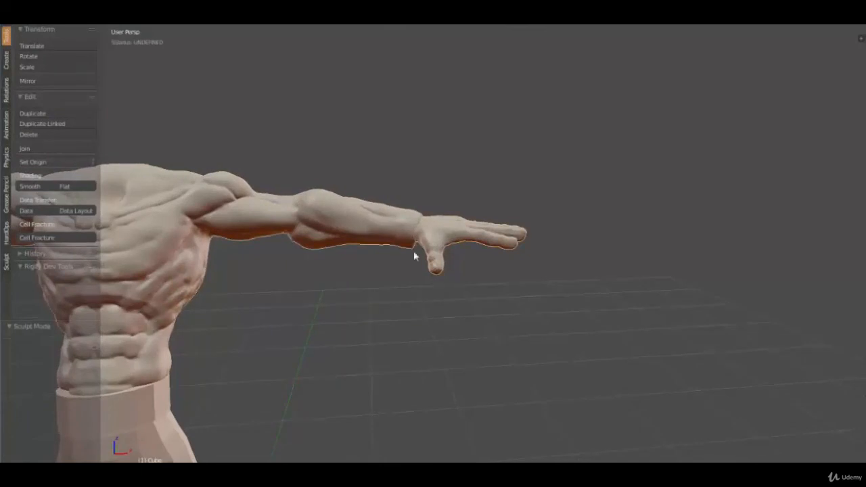
{"action": "left_click", "coordinate": [6, 260]}
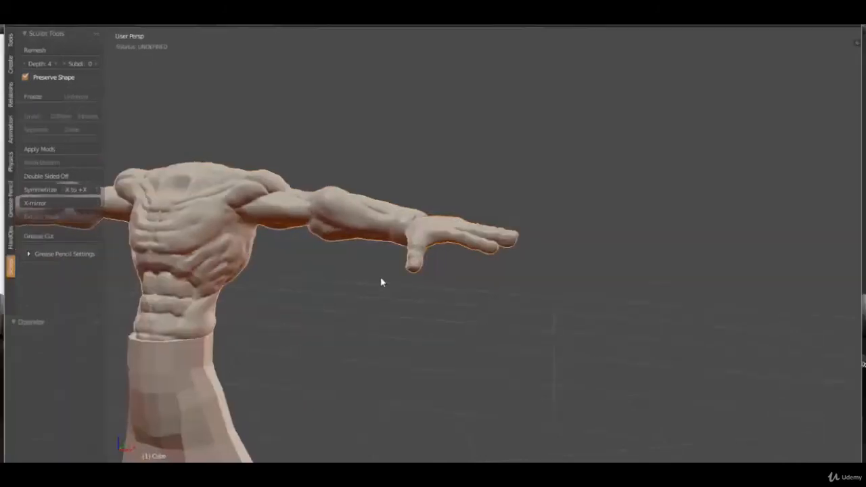
{"action": "mouse_move", "coordinate": [381, 282]}
{"action": "middle_mouse_down"}
{"action": "mouse_move", "coordinate": [359, 271]}
{"action": "mouse_move", "coordinate": [426, 253]}
{"action": "mouse_move", "coordinate": [394, 255]}
{"action": "mouse_move", "coordinate": [361, 325]}
{"action": "mouse_move", "coordinate": [451, 259]}
{"action": "mouse_move", "coordinate": [433, 251]}
{"action": "middle_mouse_up"}
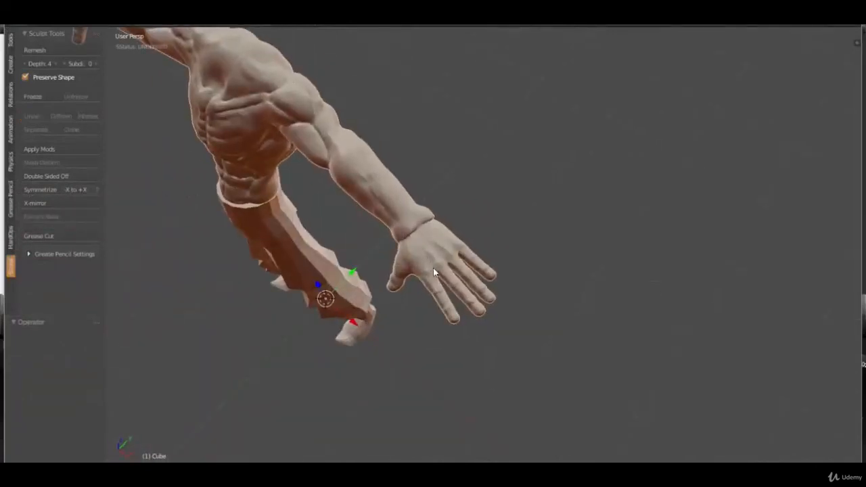
{"action": "scroll", "coordinate": [392, 245], "scroll_direction": "up", "scroll_amount": 2}
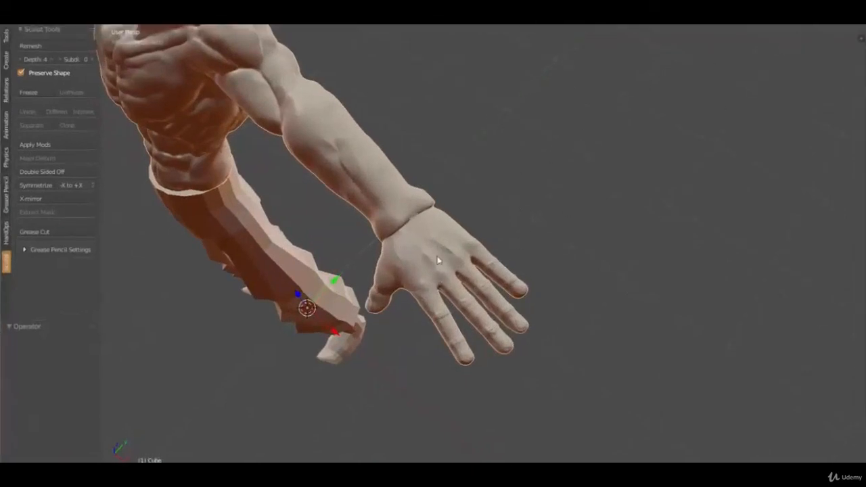
{"action": "mouse_move", "coordinate": [458, 254]}
{"action": "middle_mouse_down"}
{"action": "mouse_move", "coordinate": [398, 231]}
{"action": "mouse_move", "coordinate": [457, 239]}
{"action": "mouse_move", "coordinate": [489, 160]}
{"action": "mouse_move", "coordinate": [455, 242]}
{"action": "middle_mouse_up"}
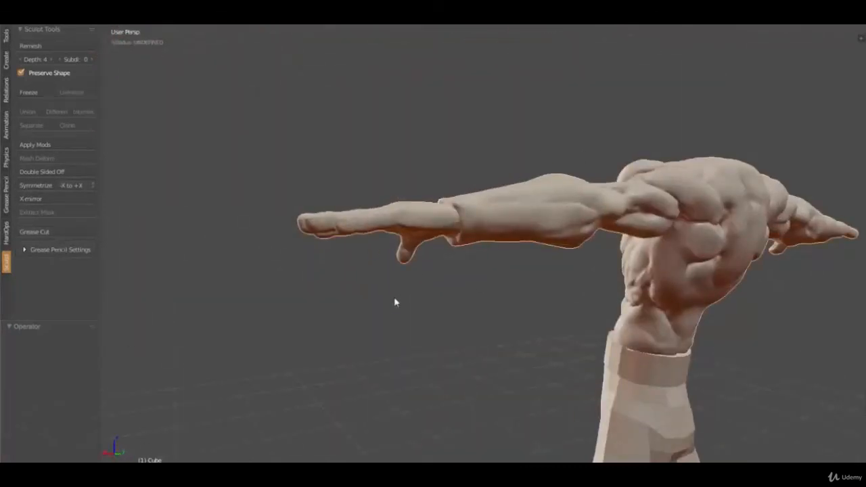
Put the merged body in Sculpt Mode and enable Dyntopo with a detail size of 5 px
{"action": "key", "text": "ctrl+Tab"}
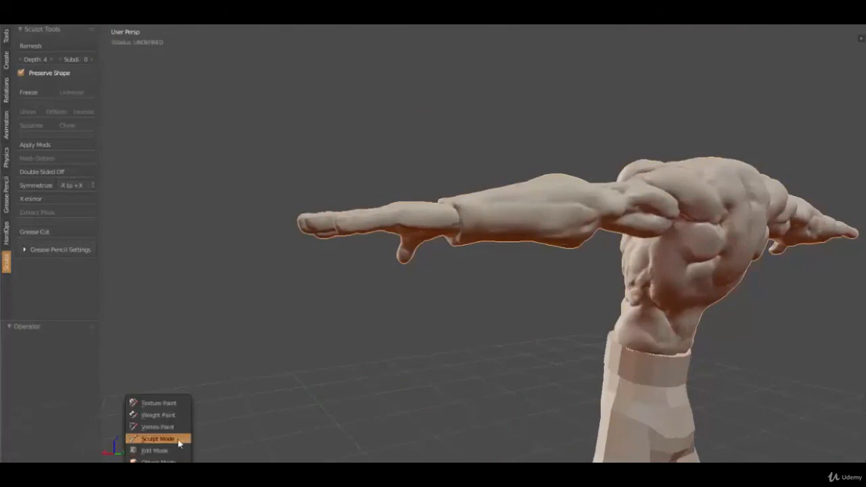
{"action": "key", "text": "Return"}
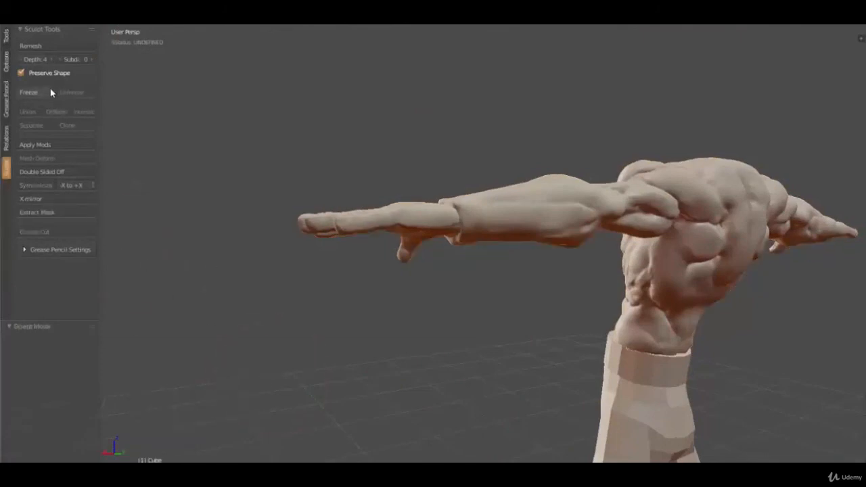
{"action": "left_click", "coordinate": [6, 35]}
{"action": "scroll", "coordinate": [72, 268], "scroll_direction": "down", "scroll_amount": 8}
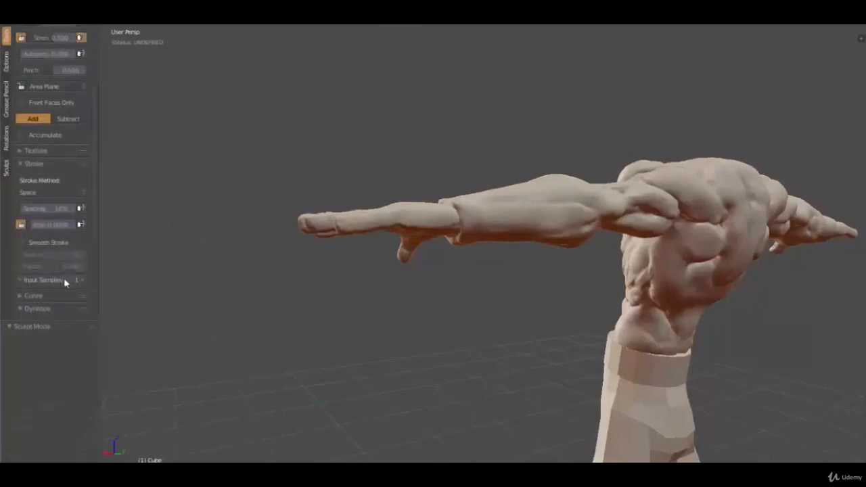
{"action": "left_click", "coordinate": [57, 261]}
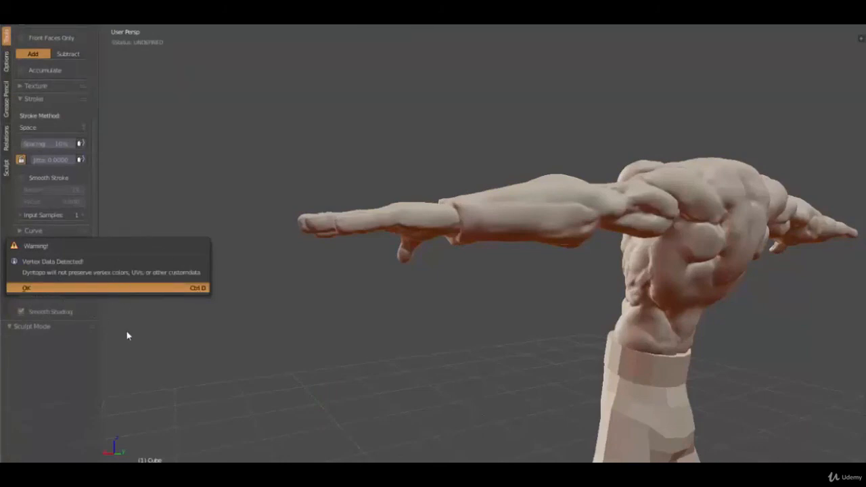
{"action": "key", "text": "Return"}
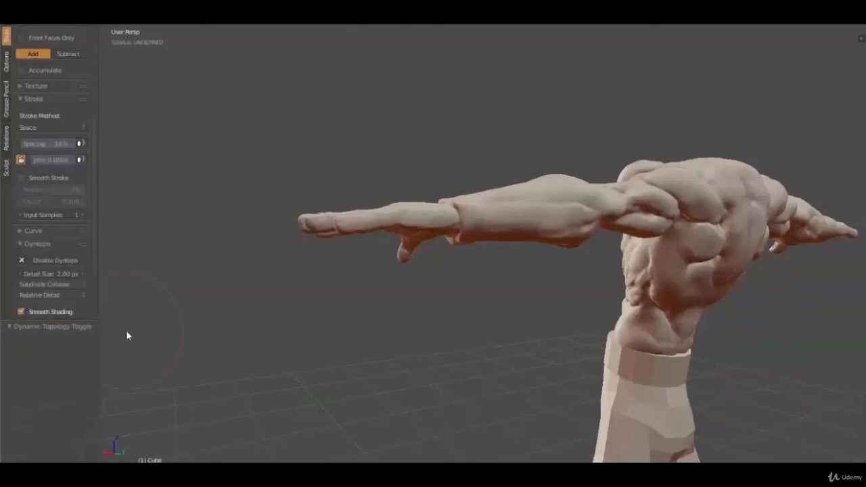
{"action": "left_click", "coordinate": [56, 276]}
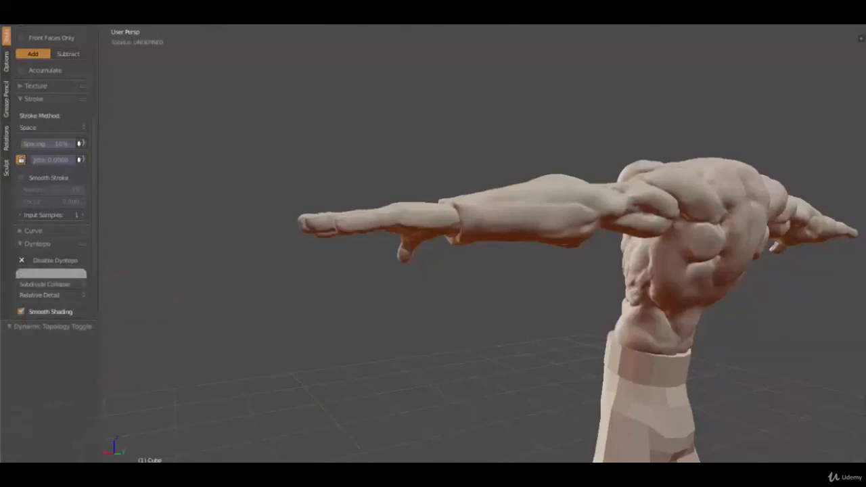
{"action": "key", "text": "Return"}
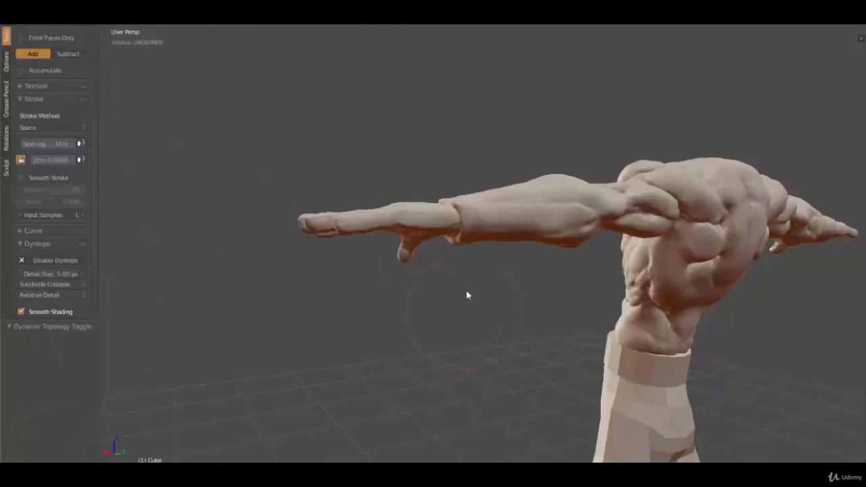
Smooth the seam between hand and forearm along the palm side and outer edge of the wrist
{"action": "middle_click_drag", "start_coordinate": [456, 249], "coordinate": [470, 223]}
{"action": "scroll", "coordinate": [464, 266], "scroll_direction": "up", "scroll_amount": 1}
{"action": "scroll", "coordinate": [482, 244], "scroll_direction": "up", "scroll_amount": 1}
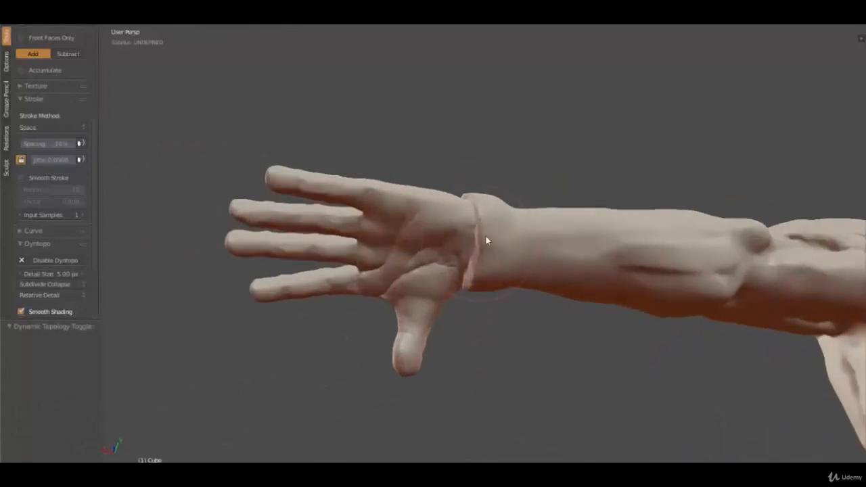
{"action": "mouse_move", "coordinate": [483, 251]}
{"action": "left_mouse_down", "text": "shift"}
{"action": "mouse_move", "coordinate": [472, 286]}
{"action": "mouse_move", "coordinate": [478, 251]}
{"action": "mouse_move", "coordinate": [481, 270]}
{"action": "mouse_move", "coordinate": [478, 243]}
{"action": "mouse_move", "coordinate": [475, 264]}
{"action": "left_mouse_up", "text": "shift"}
{"action": "mouse_move", "coordinate": [476, 260]}
{"action": "left_mouse_down", "text": "shift"}
{"action": "mouse_move", "coordinate": [480, 233]}
{"action": "mouse_move", "coordinate": [474, 263]}
{"action": "left_mouse_up", "text": "shift"}
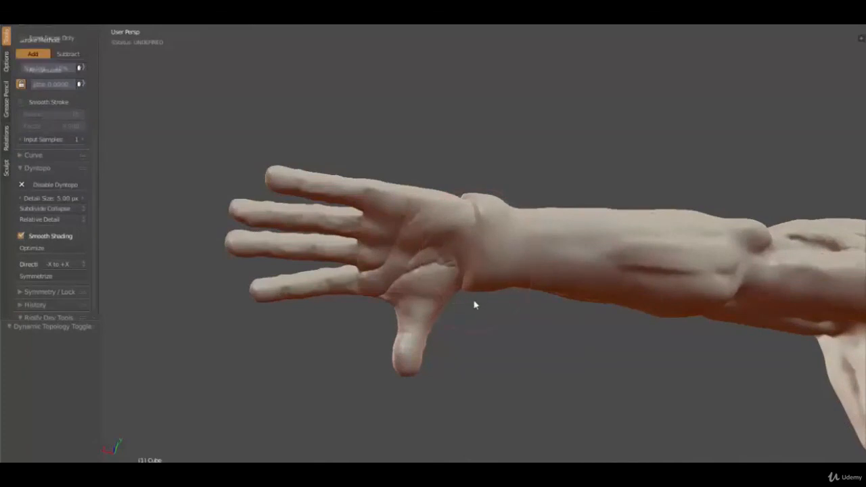
{"action": "mouse_move", "coordinate": [475, 305]}
{"action": "middle_mouse_down"}
{"action": "mouse_move", "coordinate": [474, 355]}
{"action": "mouse_move", "coordinate": [463, 187]}
{"action": "mouse_move", "coordinate": [475, 184]}
{"action": "middle_mouse_up"}
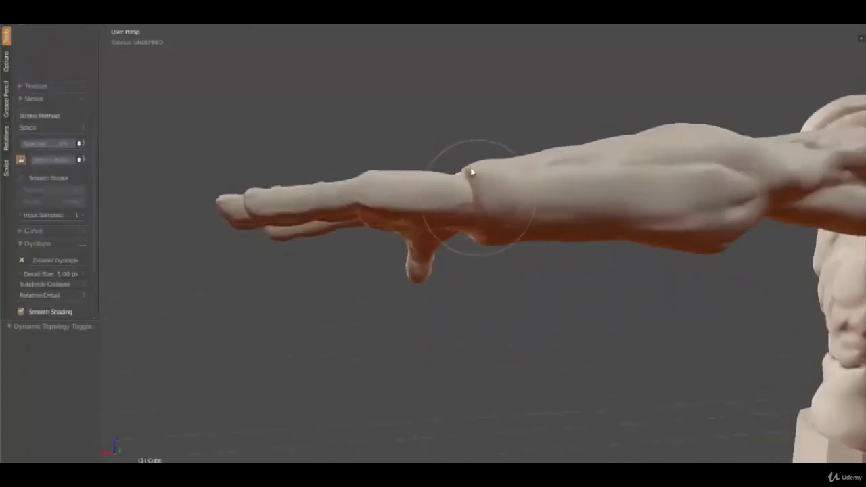
{"action": "mouse_move", "coordinate": [472, 169]}
{"action": "left_mouse_down", "text": "shift"}
{"action": "mouse_move", "coordinate": [478, 200]}
{"action": "mouse_move", "coordinate": [470, 200]}
{"action": "mouse_move", "coordinate": [485, 161]}
{"action": "mouse_move", "coordinate": [467, 169]}
{"action": "mouse_move", "coordinate": [501, 166]}
{"action": "mouse_move", "coordinate": [490, 229]}
{"action": "left_mouse_up", "text": "shift"}
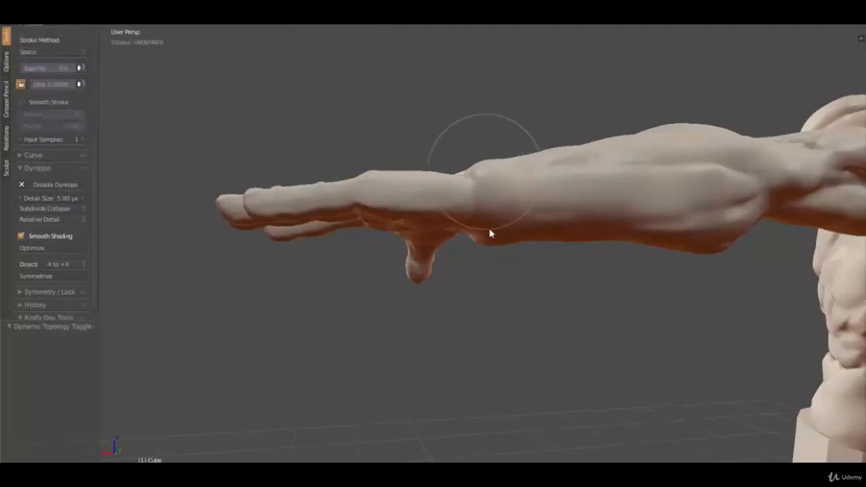
Choose the Smooth brush and set its strength to 0.834
{"action": "mouse_move", "coordinate": [494, 174]}
{"action": "middle_mouse_down"}
{"action": "mouse_move", "coordinate": [507, 155]}
{"action": "mouse_move", "coordinate": [479, 214]}
{"action": "middle_mouse_up"}
{"action": "scroll", "coordinate": [52, 137], "scroll_direction": "up", "scroll_amount": 5}
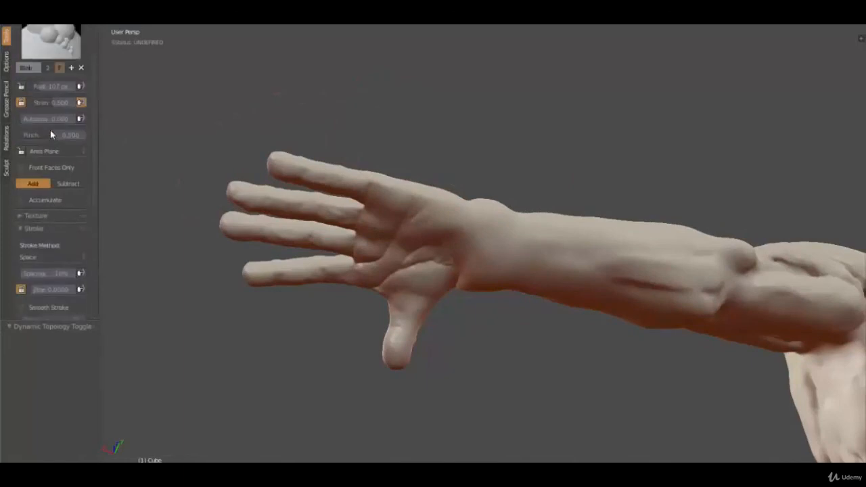
{"action": "left_click", "coordinate": [51, 68]}
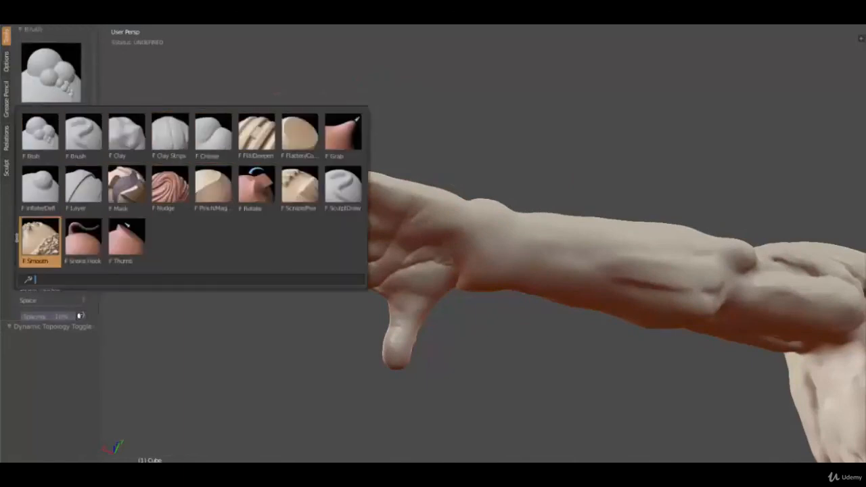
{"action": "left_click", "coordinate": [40, 240]}
{"action": "mouse_move", "coordinate": [57, 147]}
{"action": "left_mouse_down"}
{"action": "mouse_move", "coordinate": [78, 147]}
{"action": "mouse_move", "coordinate": [57, 147]}
{"action": "left_mouse_up"}
Smooth the remaining seam around the back and thumb side of the wrist, blending the hand into the forearm
{"action": "middle_click_drag", "start_coordinate": [465, 272], "coordinate": [465, 186]}
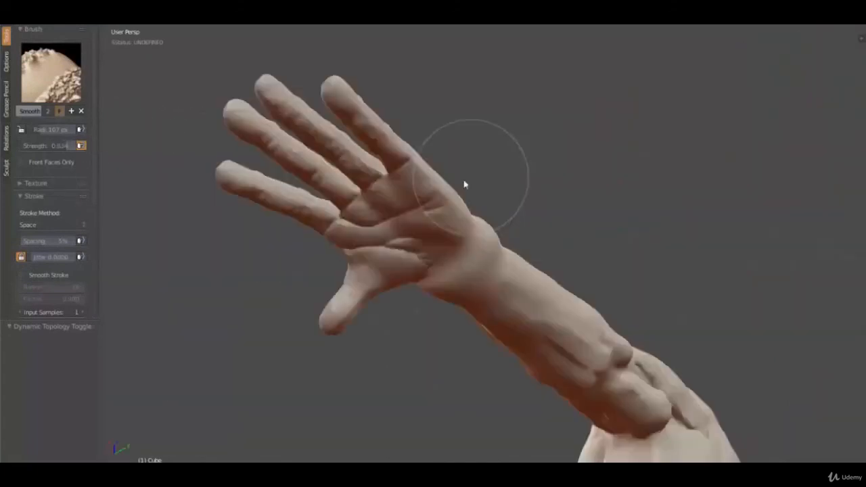
{"action": "middle_click_drag", "start_coordinate": [468, 297], "coordinate": [499, 194]}
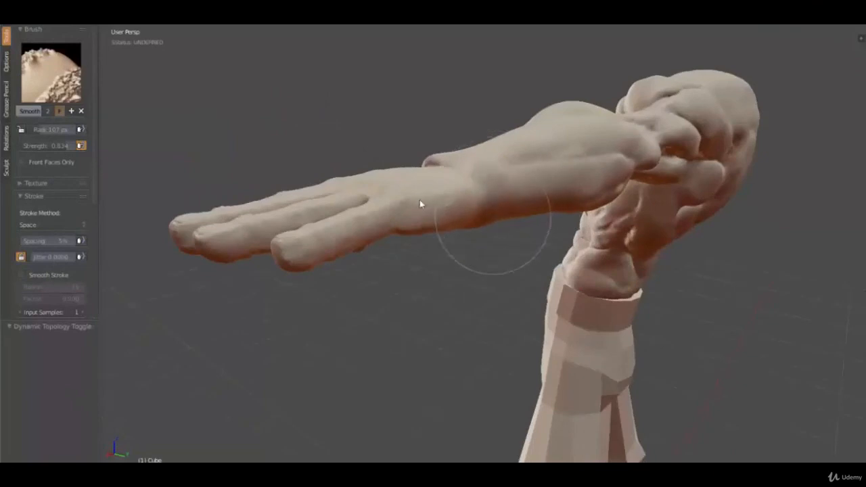
{"action": "mouse_move", "coordinate": [486, 275]}
{"action": "middle_mouse_down"}
{"action": "mouse_move", "coordinate": [437, 288]}
{"action": "mouse_move", "coordinate": [526, 291]}
{"action": "mouse_move", "coordinate": [430, 248]}
{"action": "mouse_move", "coordinate": [382, 196]}
{"action": "middle_mouse_up"}
{"action": "mouse_move", "coordinate": [382, 195]}
{"action": "left_mouse_down"}
{"action": "mouse_move", "coordinate": [389, 191]}
{"action": "mouse_move", "coordinate": [380, 203]}
{"action": "mouse_move", "coordinate": [358, 186]}
{"action": "left_mouse_up"}
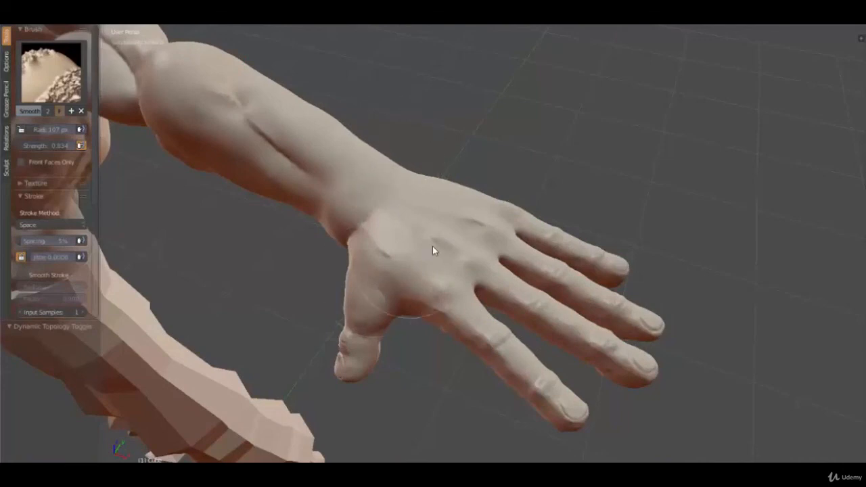
{"action": "mouse_move", "coordinate": [432, 246]}
{"action": "middle_mouse_down"}
{"action": "mouse_move", "coordinate": [447, 232]}
{"action": "mouse_move", "coordinate": [446, 201]}
{"action": "mouse_move", "coordinate": [402, 188]}
{"action": "middle_mouse_up"}
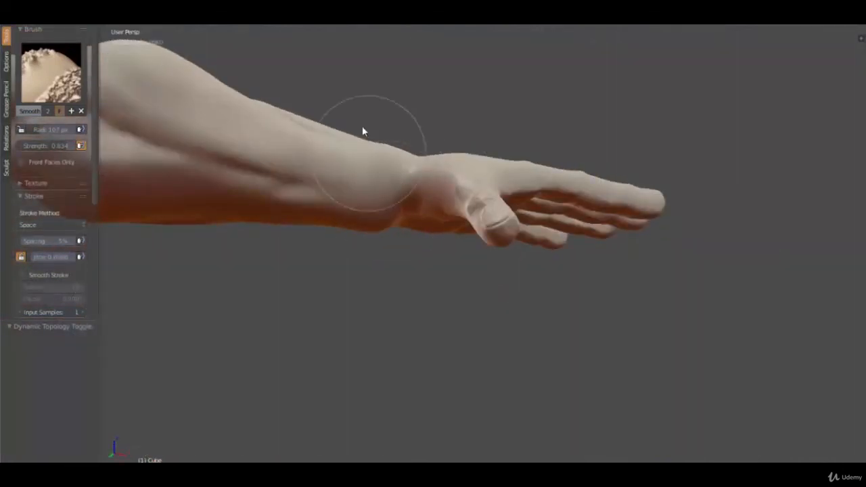
{"action": "middle_click_drag", "start_coordinate": [361, 132], "coordinate": [383, 209]}
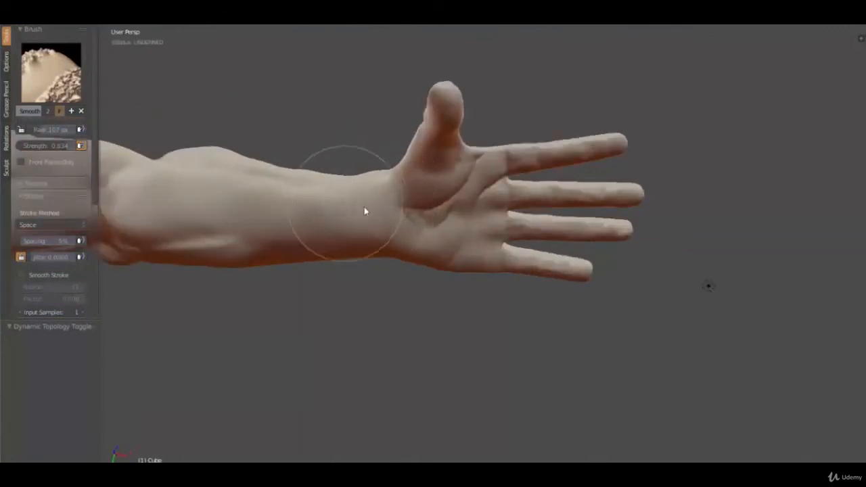
{"action": "middle_click_drag", "start_coordinate": [368, 213], "coordinate": [367, 184]}
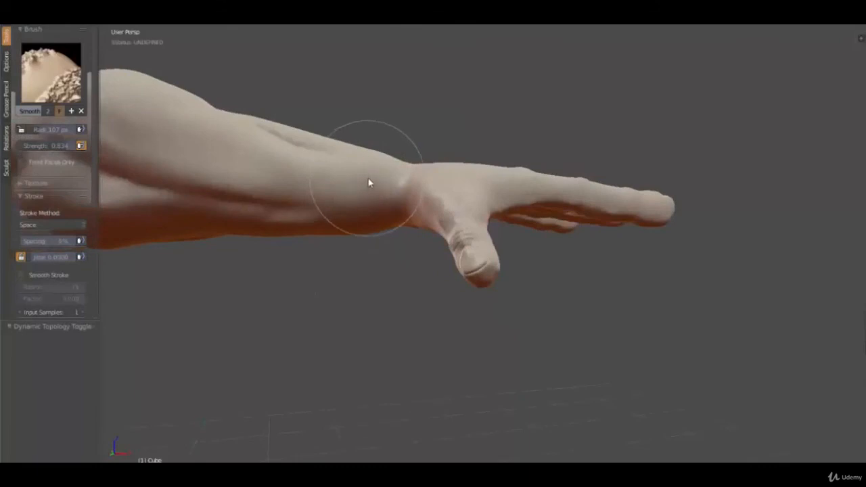
{"action": "middle_click_drag", "start_coordinate": [374, 256], "coordinate": [370, 343]}
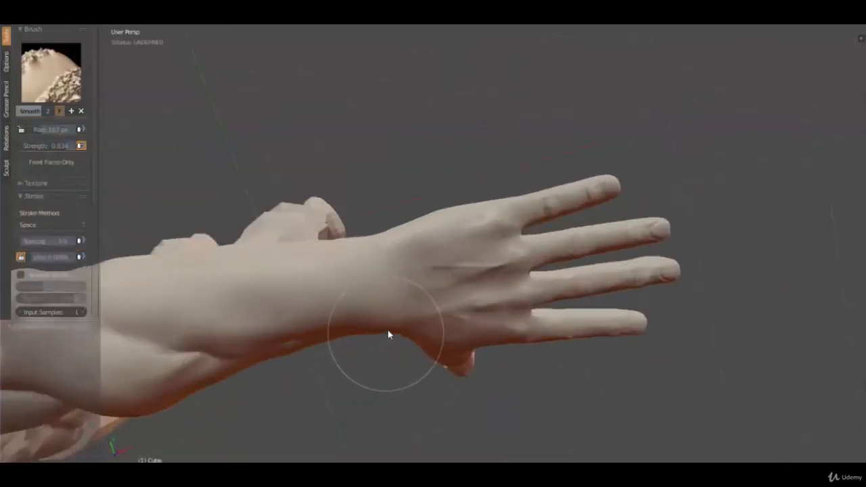
{"action": "mouse_move", "coordinate": [390, 383]}
{"action": "middle_mouse_down"}
{"action": "mouse_move", "coordinate": [412, 416]}
{"action": "mouse_move", "coordinate": [435, 421]}
{"action": "mouse_move", "coordinate": [394, 375]}
{"action": "middle_mouse_up"}
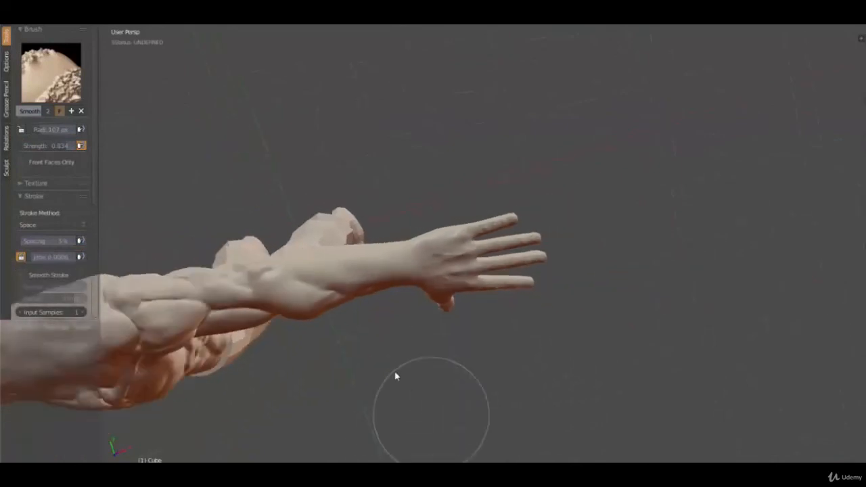
Examine the blended wrists, arms and torso of the whole body from several angles
{"action": "middle_click_drag", "start_coordinate": [358, 323], "coordinate": [522, 242]}
{"action": "middle_click_drag", "start_coordinate": [465, 219], "coordinate": [489, 283]}
{"action": "scroll", "coordinate": [294, 240], "scroll_direction": "up", "scroll_amount": 2}
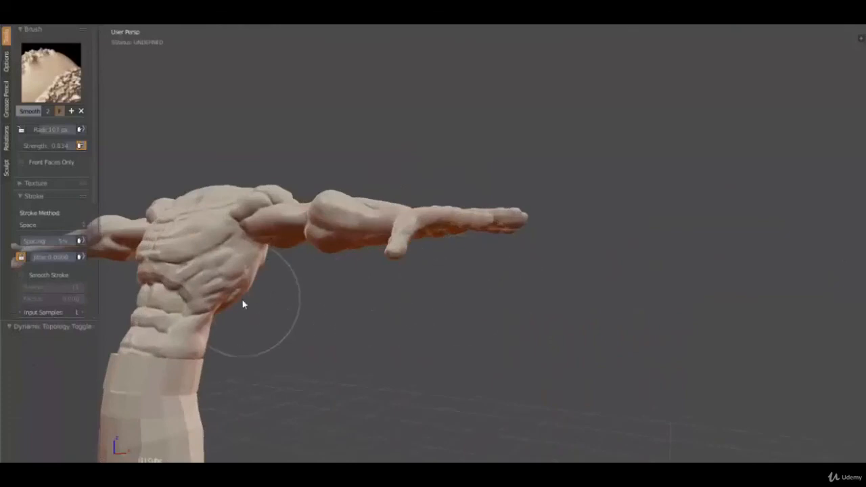
{"action": "middle_click_drag", "start_coordinate": [367, 277], "coordinate": [280, 314]}
{"action": "mouse_move", "coordinate": [408, 317]}
{"action": "middle_mouse_down"}
{"action": "mouse_move", "coordinate": [455, 321]}
{"action": "mouse_move", "coordinate": [460, 308]}
{"action": "mouse_move", "coordinate": [401, 315]}
{"action": "middle_mouse_up"}
{"action": "scroll", "coordinate": [473, 280], "scroll_direction": "down", "scroll_amount": 3}
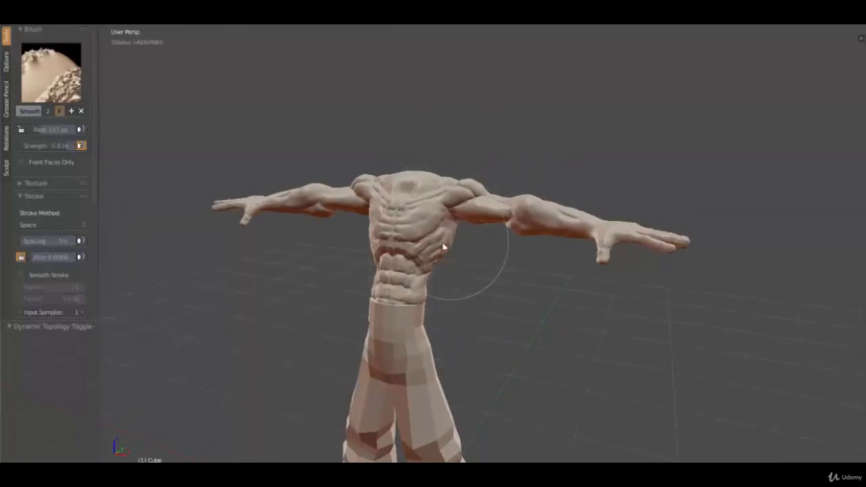
{"action": "middle_click_drag", "start_coordinate": [403, 233], "coordinate": [397, 232]}
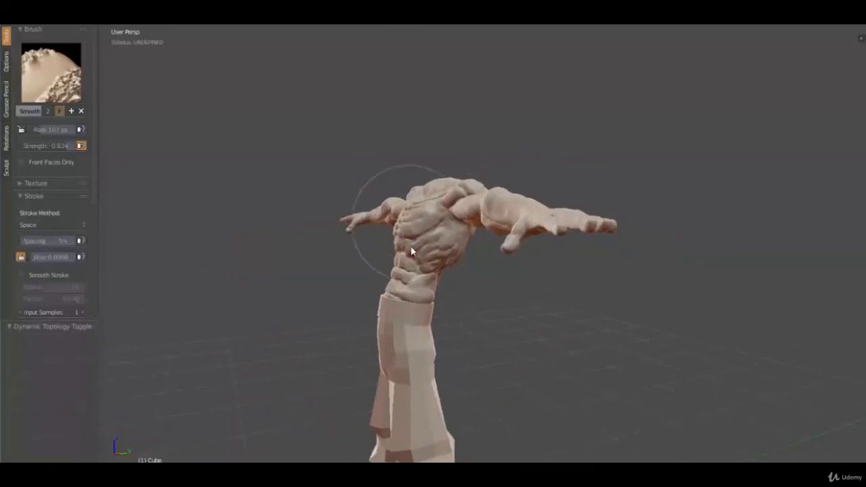
{"action": "middle_click_drag", "start_coordinate": [484, 257], "coordinate": [416, 234]}
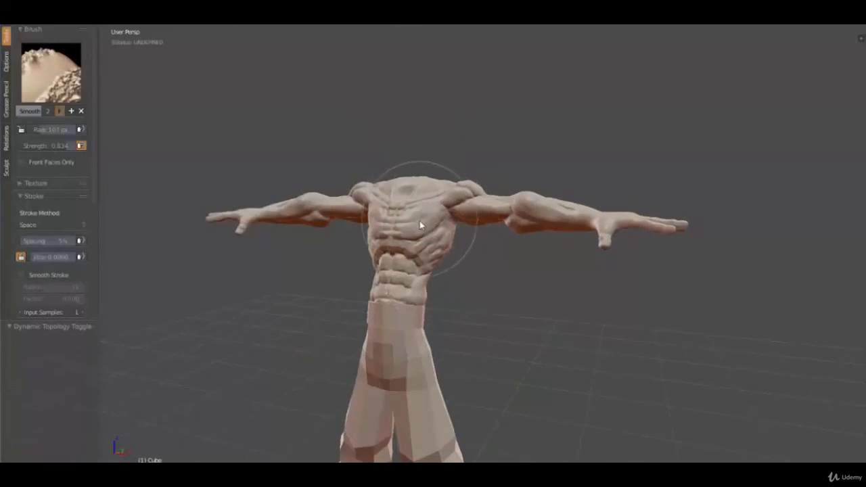
{"action": "middle_click_drag", "start_coordinate": [426, 255], "coordinate": [455, 209]}
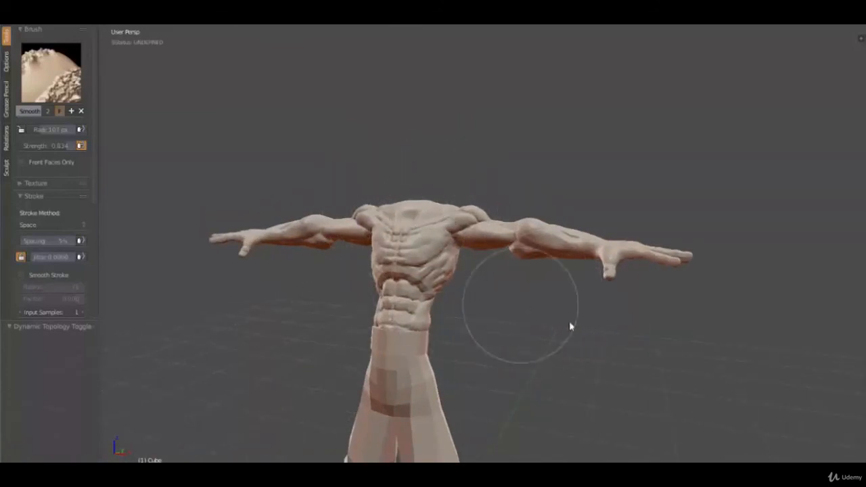
{"action": "mouse_move", "coordinate": [496, 290]}
{"action": "middle_mouse_down"}
{"action": "mouse_move", "coordinate": [517, 282]}
{"action": "mouse_move", "coordinate": [494, 287]}
{"action": "middle_mouse_up"}
Return the body to Object Mode
{"action": "left_click", "coordinate": [173, 460]}
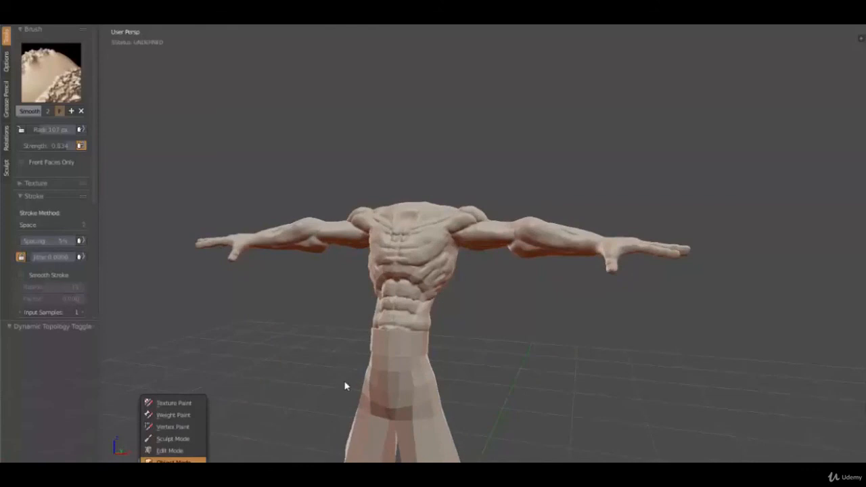
{"action": "key", "text": "Return"}
{"action": "mouse_move", "coordinate": [476, 327]}
{"action": "middle_mouse_down"}
{"action": "mouse_move", "coordinate": [460, 312]}
{"action": "mouse_move", "coordinate": [309, 323]}
{"action": "mouse_move", "coordinate": [350, 329]}
{"action": "mouse_move", "coordinate": [453, 305]}
{"action": "mouse_move", "coordinate": [508, 328]}
{"action": "mouse_move", "coordinate": [472, 329]}
{"action": "middle_mouse_up"}
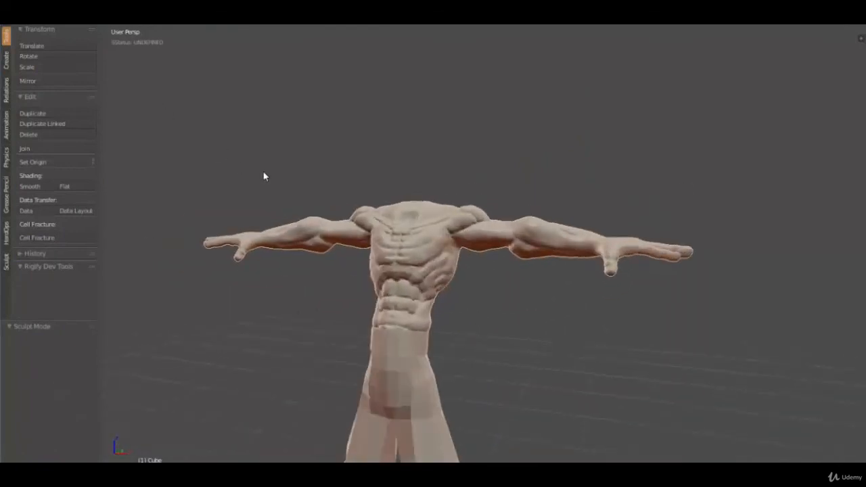
Save the scene as a new blend file with the part number at the start of its name changed to 9
{"action": "left_click", "coordinate": [35, 20]}
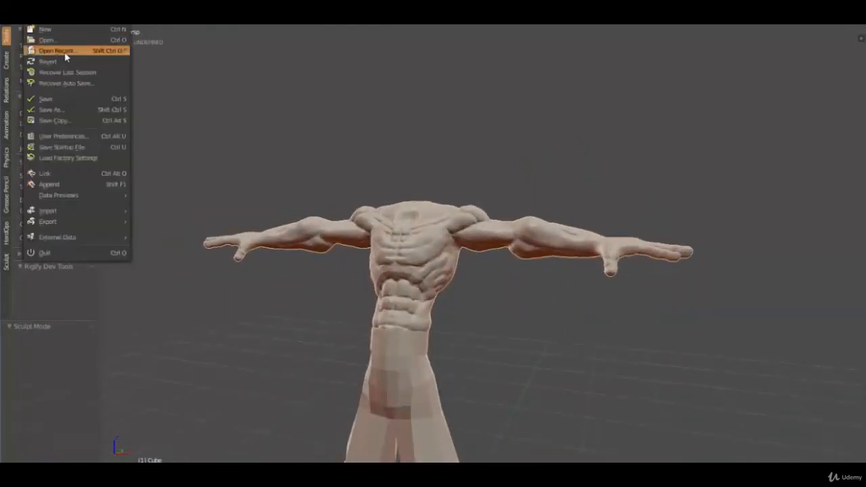
{"action": "left_click", "coordinate": [68, 110]}
{"action": "left_click", "coordinate": [155, 57]}
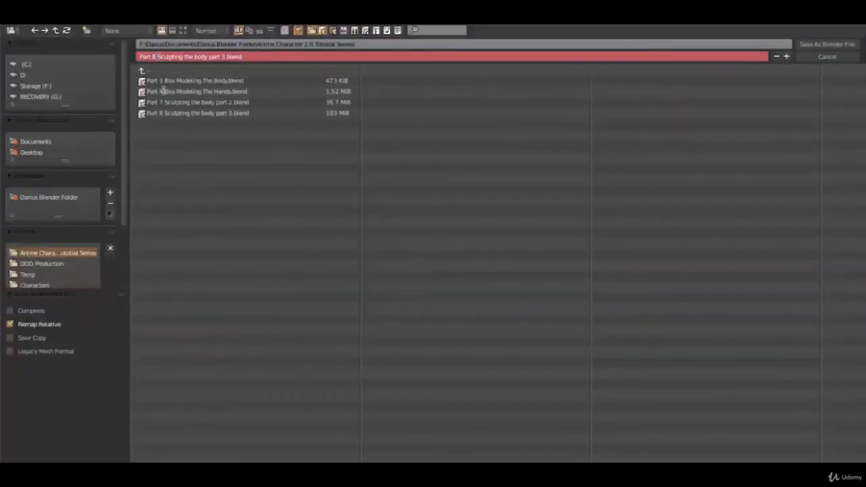
{"action": "key", "text": "BackSpace"}
{"action": "type", "text": "9"}
{"action": "left_click", "coordinate": [840, 45]}
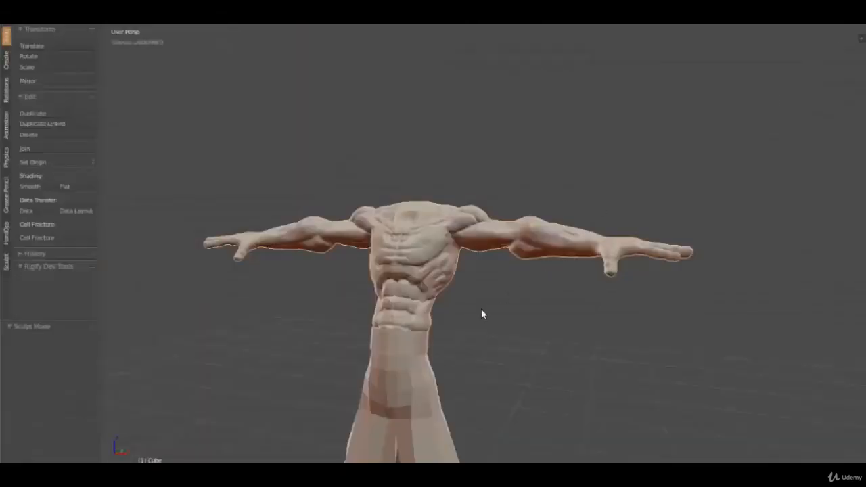